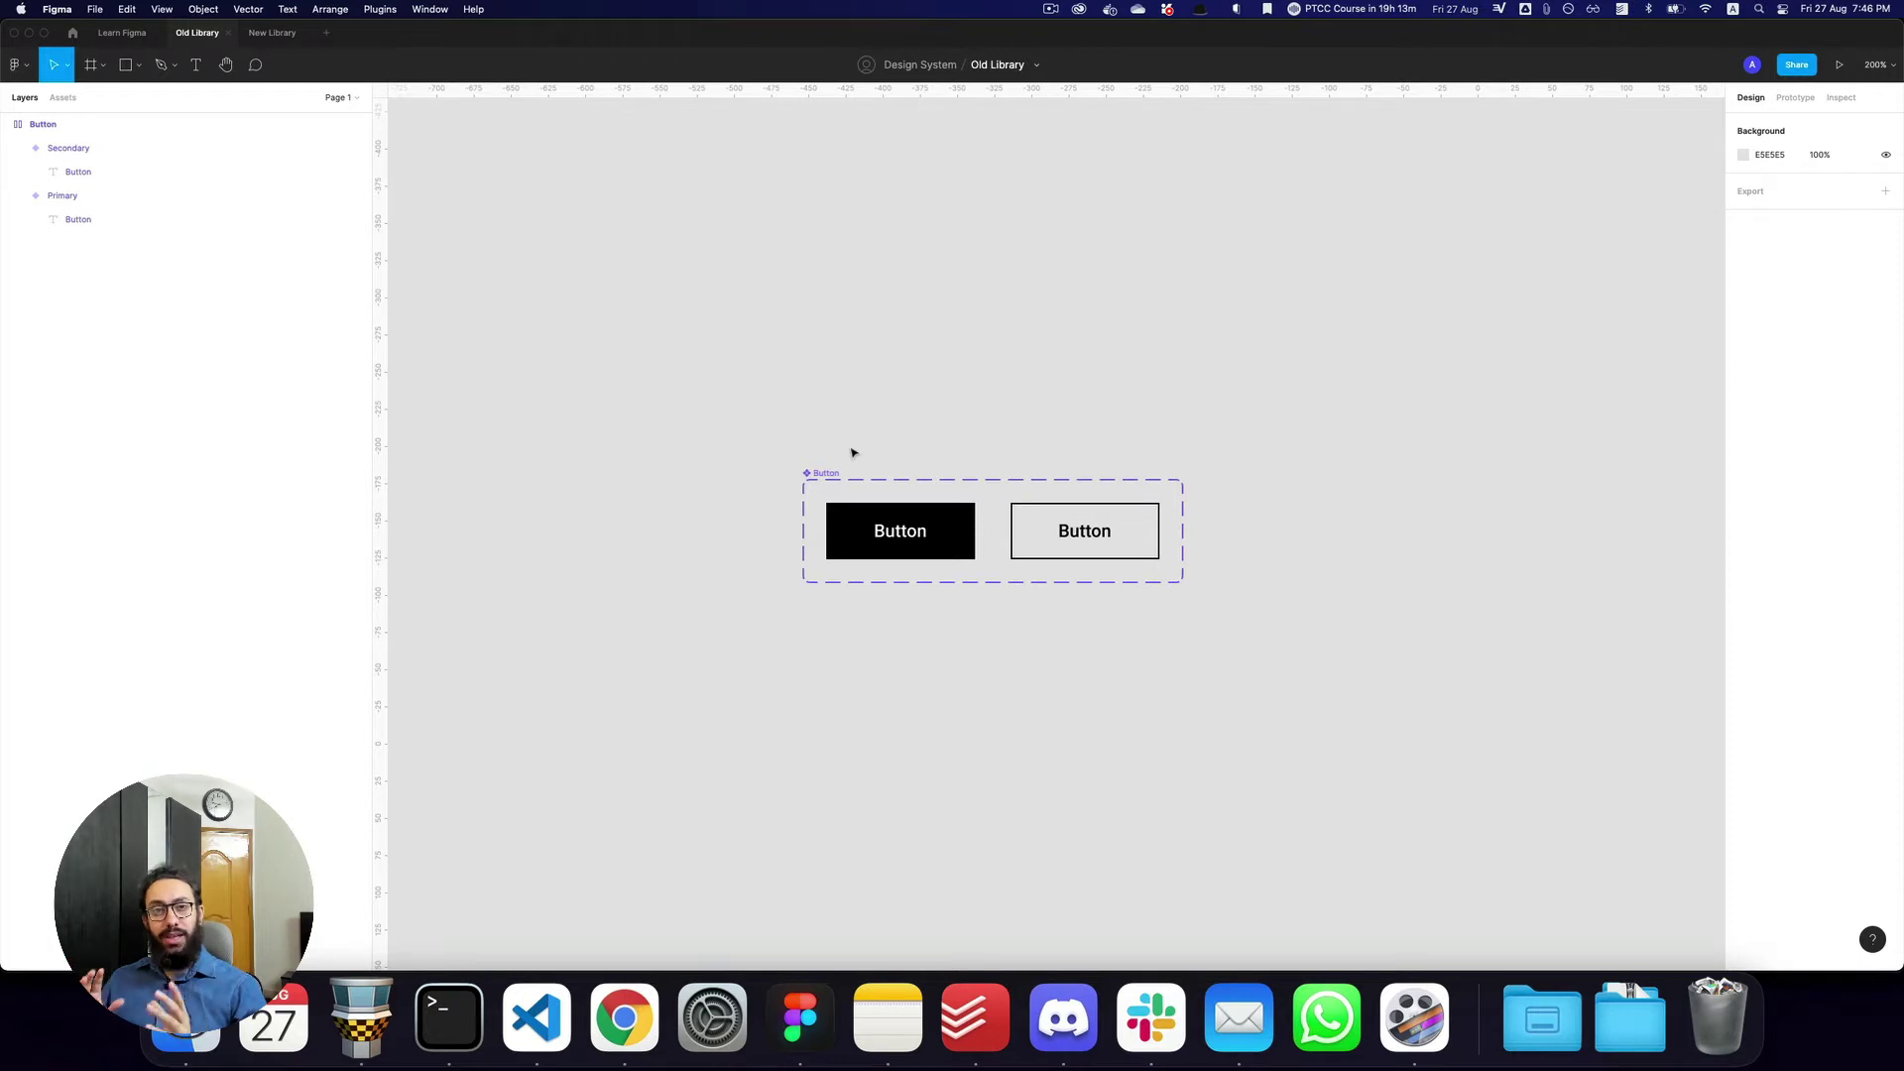
Copy the black Primary button from the Old Library file
left_click(854, 517)
key("super+c")
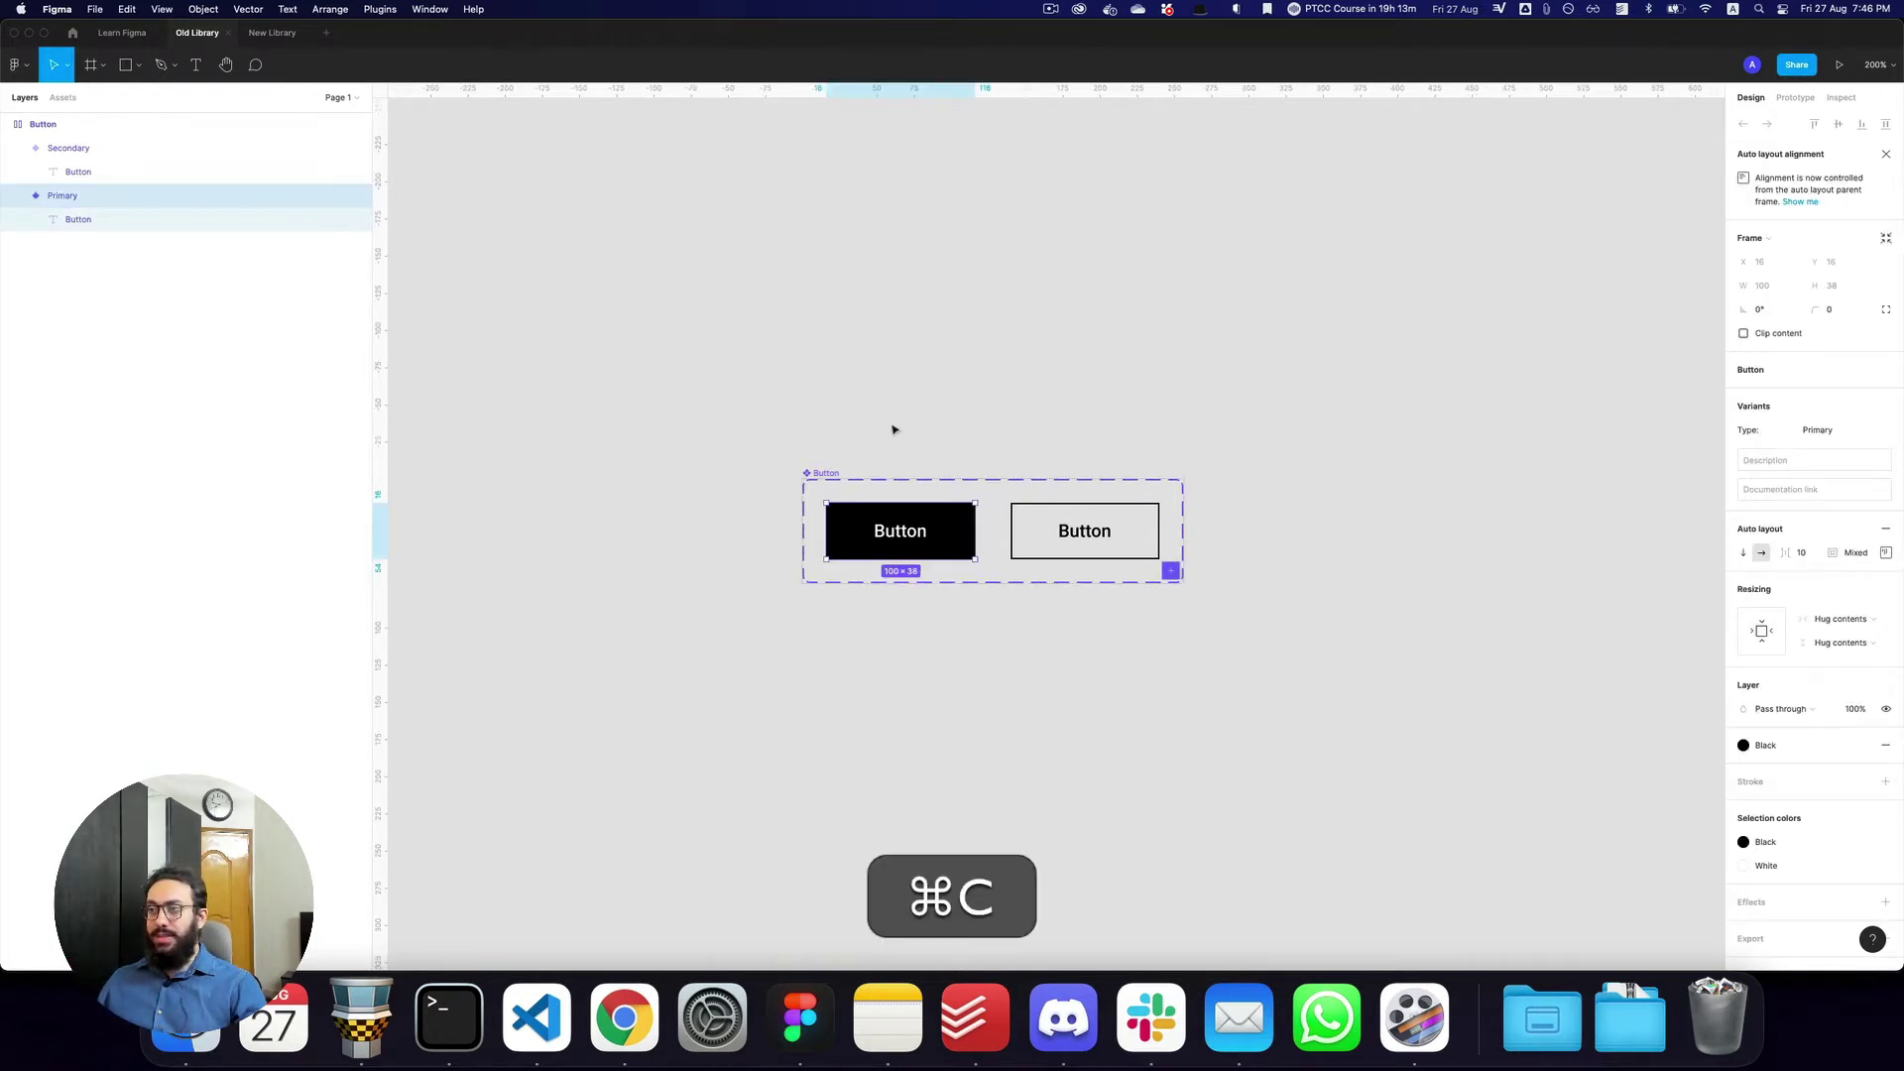
left_click(873, 384)
left_click(892, 530)
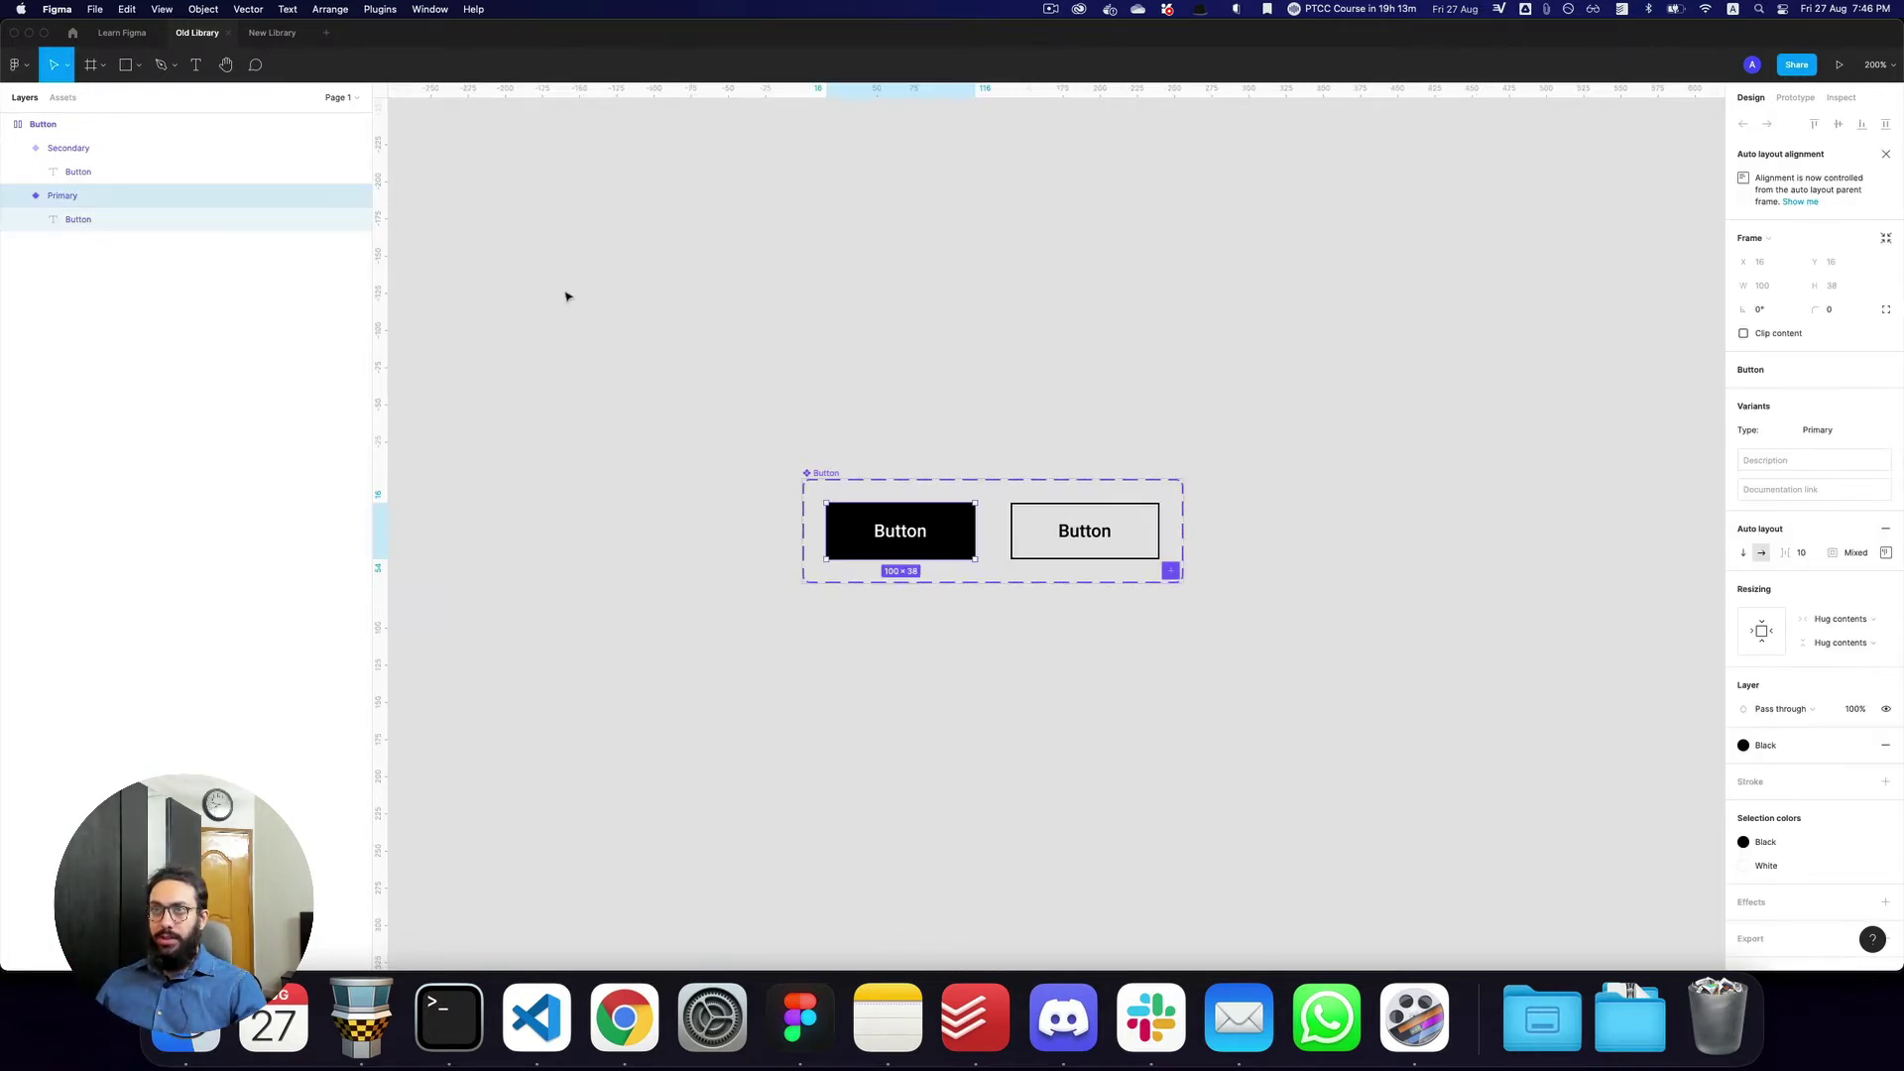
left_click(793, 218)
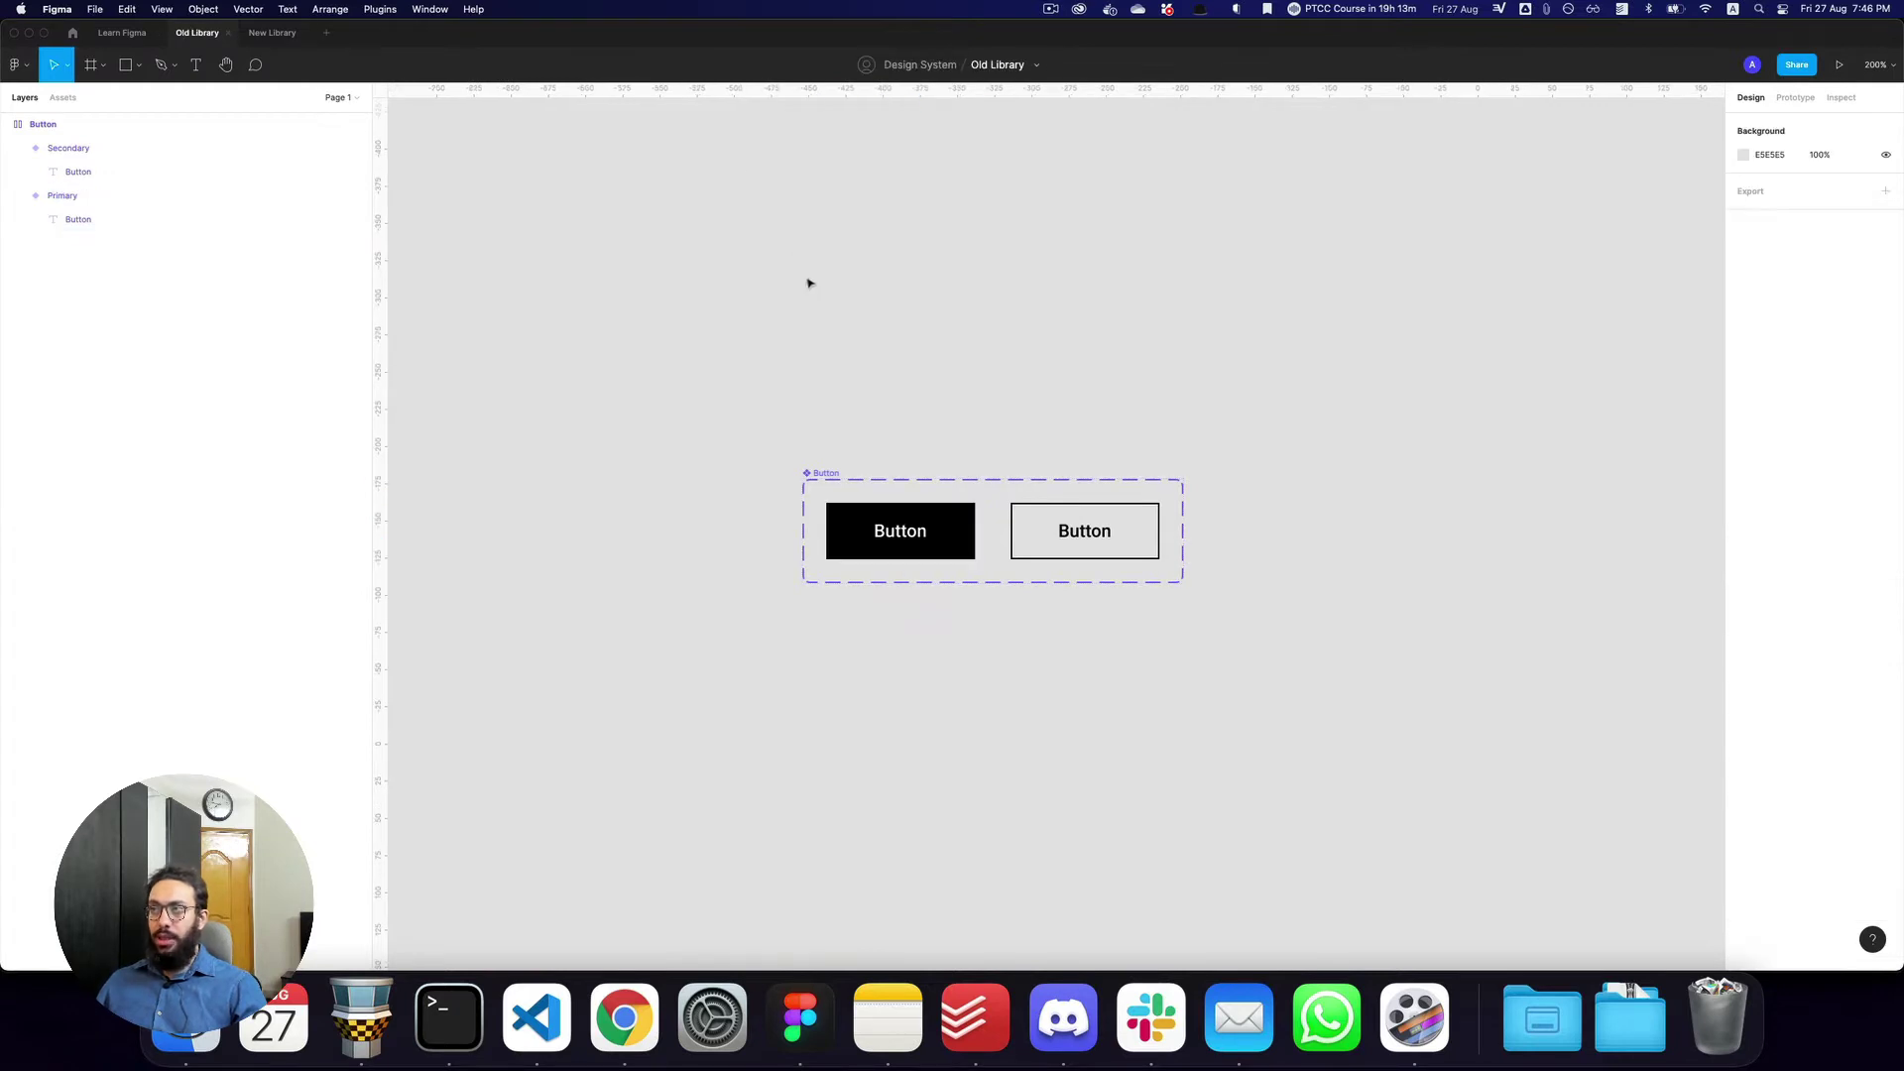
left_click(883, 510)
key("super+c")
left_click(939, 419)
Paste the Primary button into the Learn Figma file and centre it in view
key("super+2")
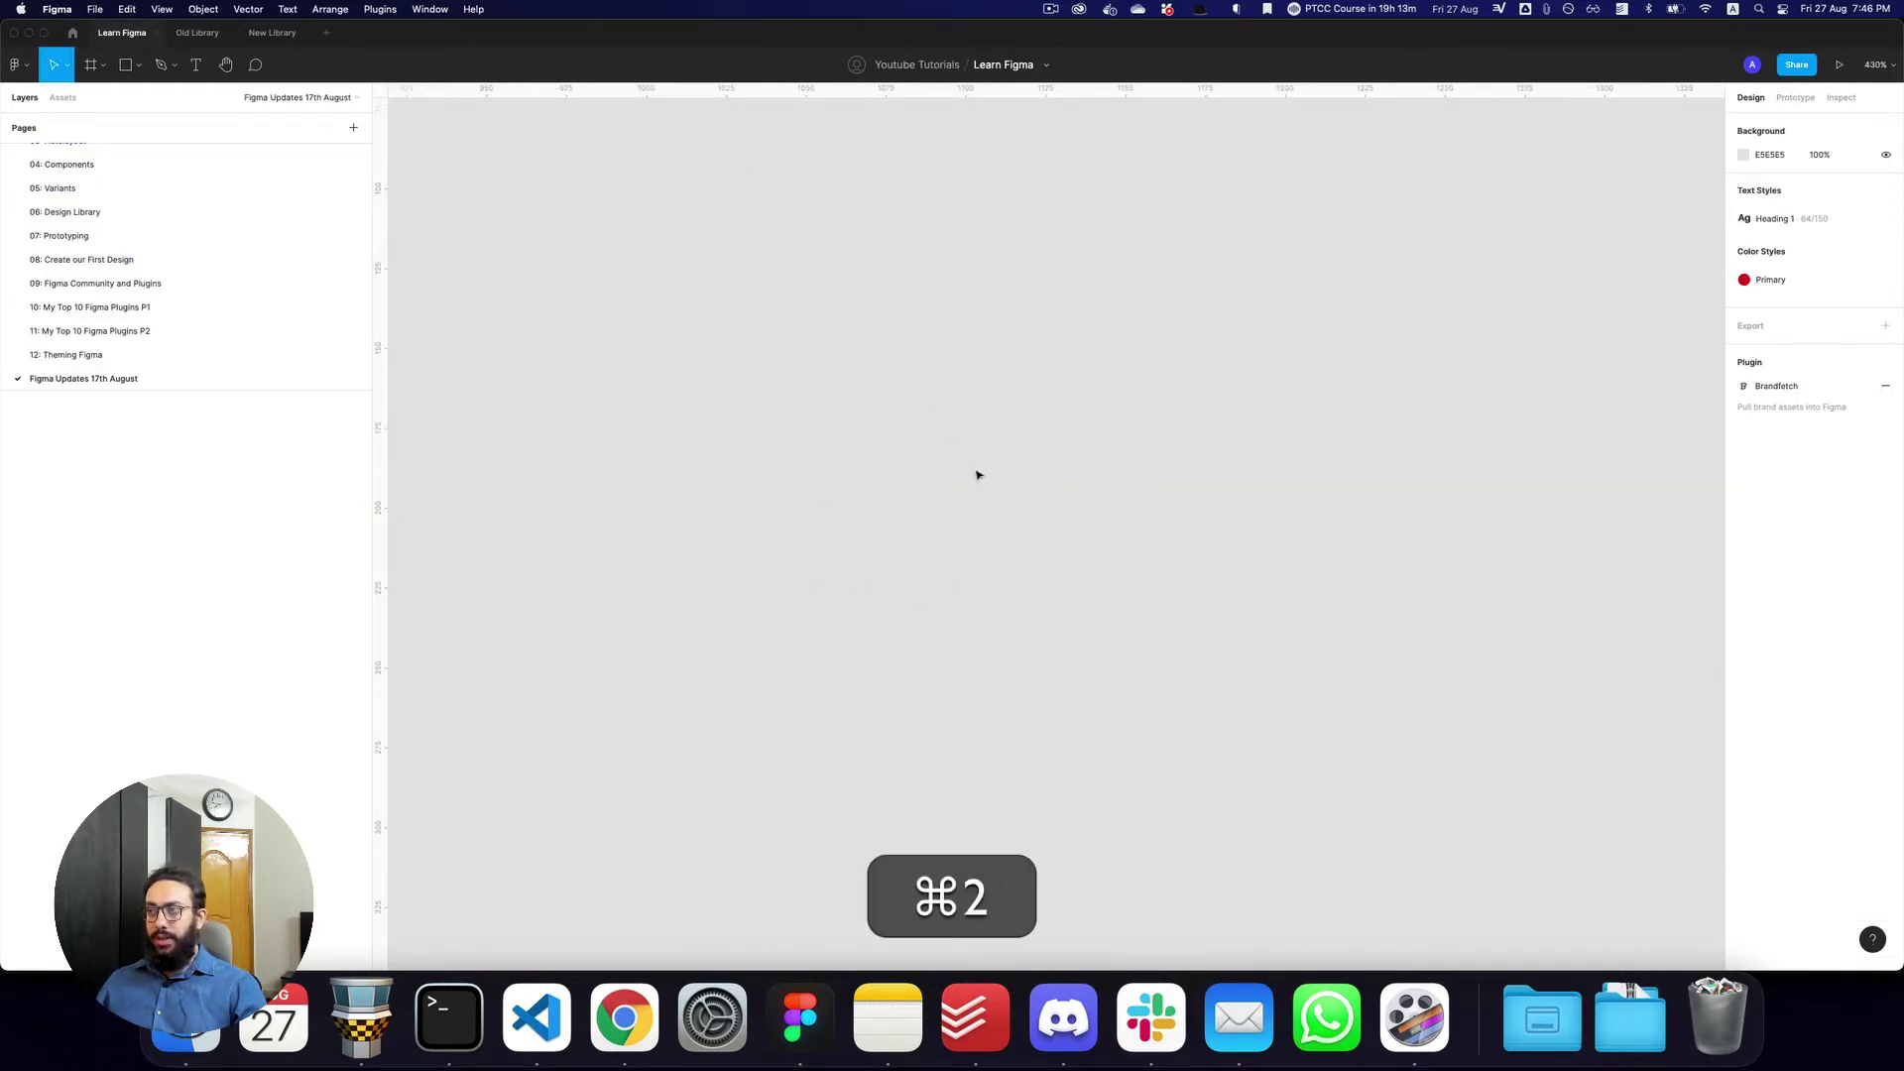
key("super+v")
scroll(978, 473, "up", 5)
scroll(978, 474, "down", 5)
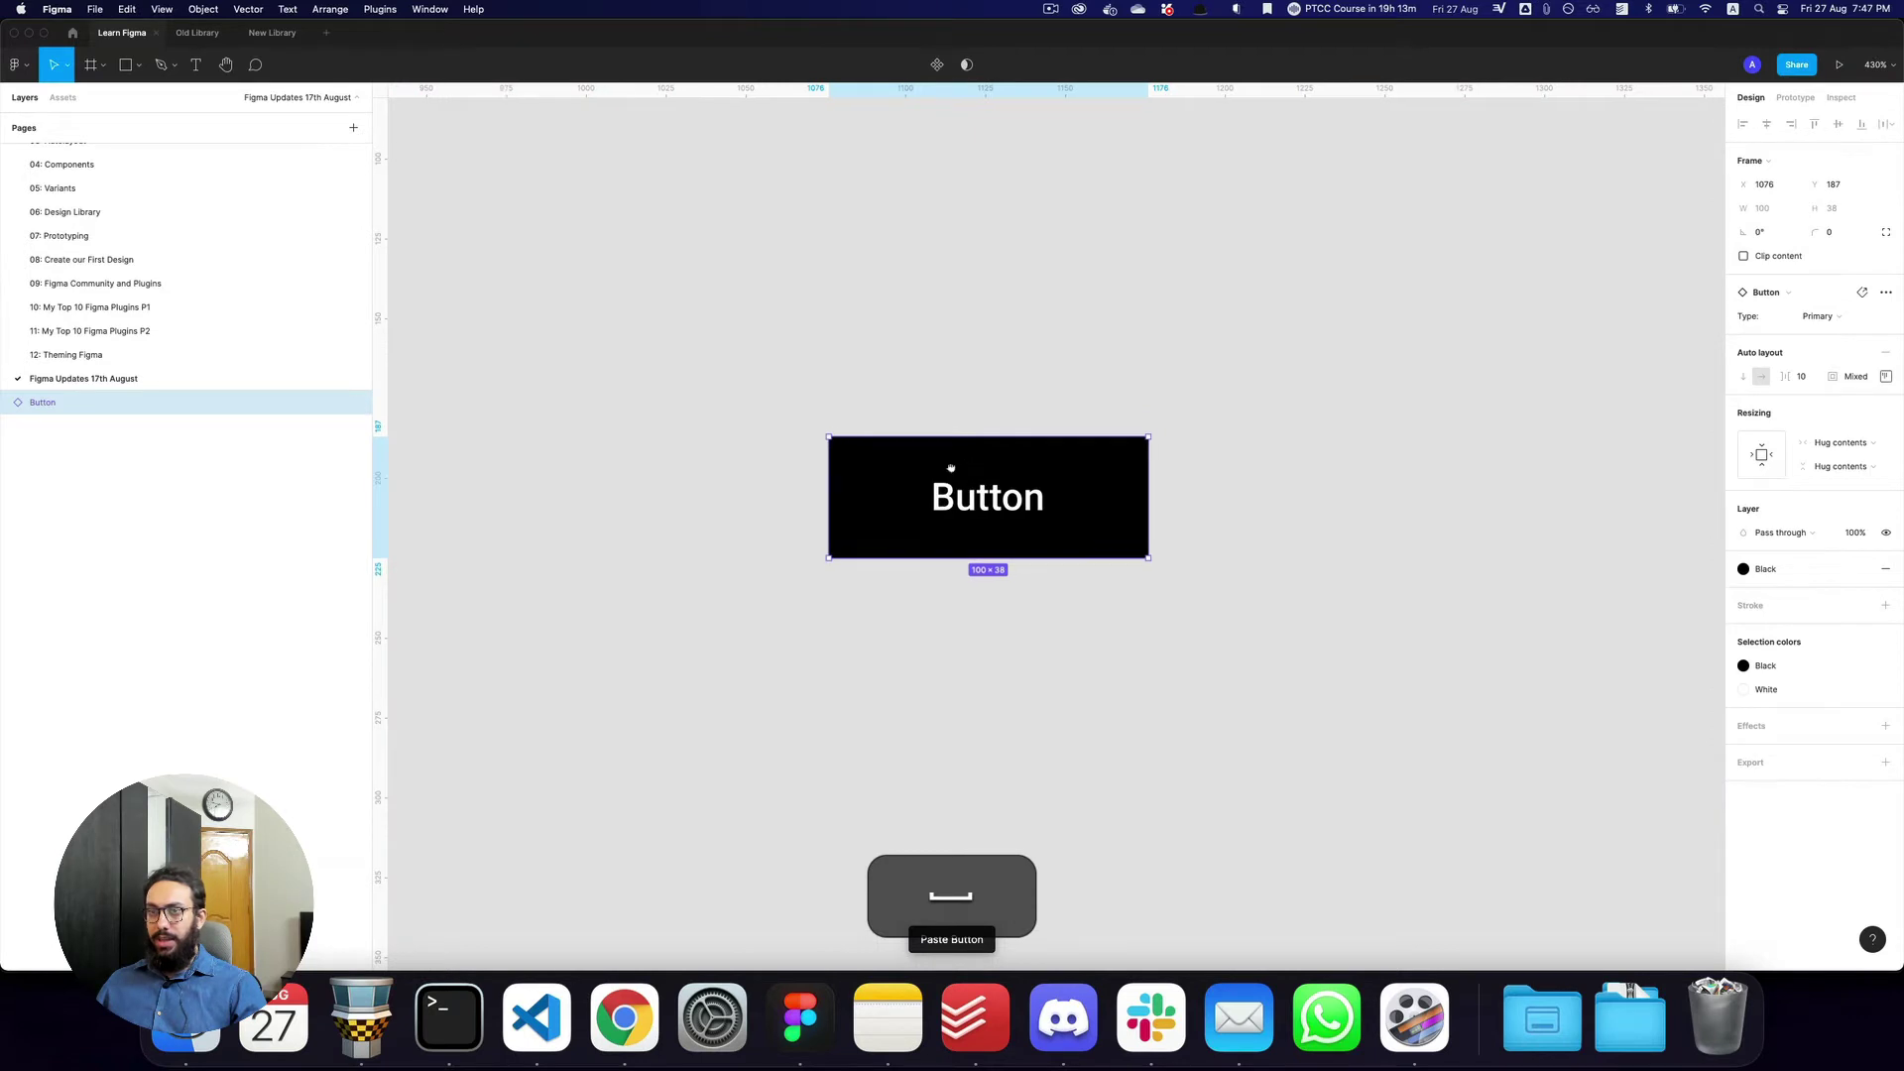
left_click_drag(950, 467, 900, 469)
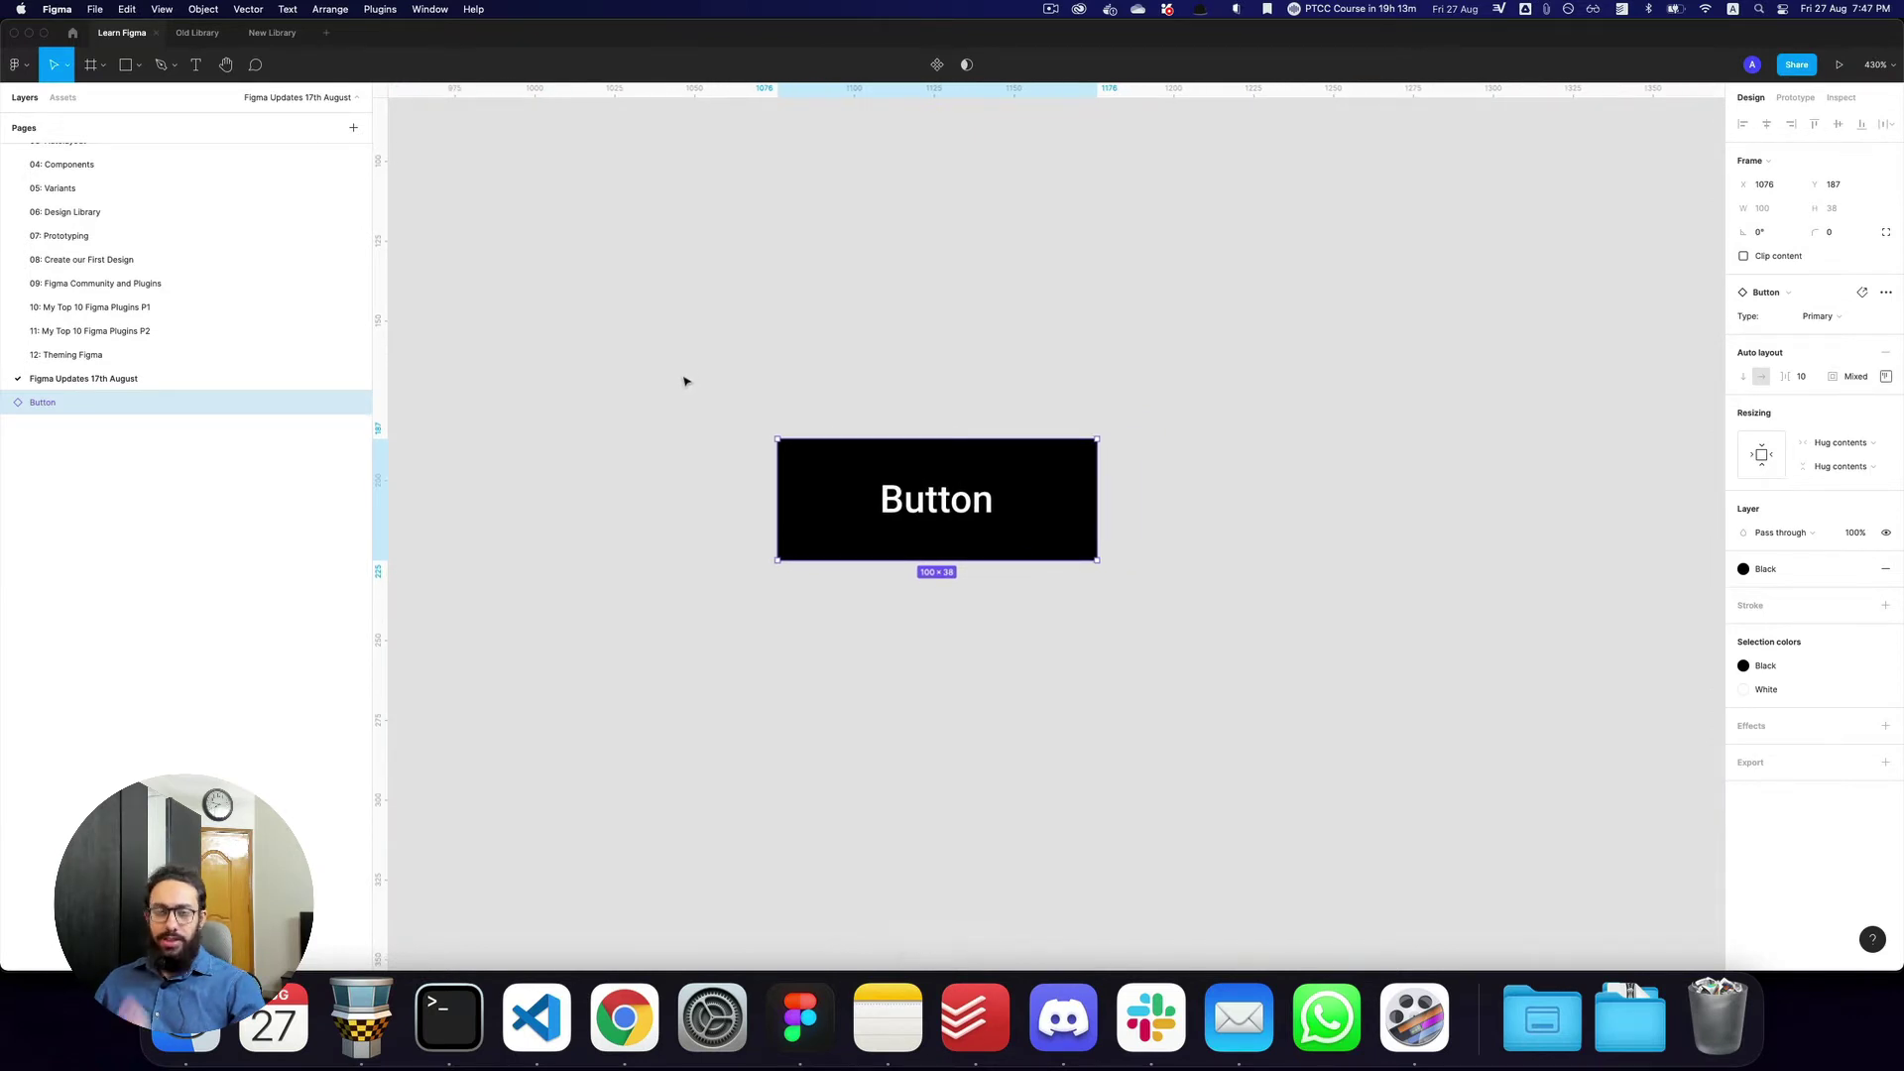
Check Old Library's publish status in the libraries list, then return to Old Library
key("super+3")
key("alt+super+3")
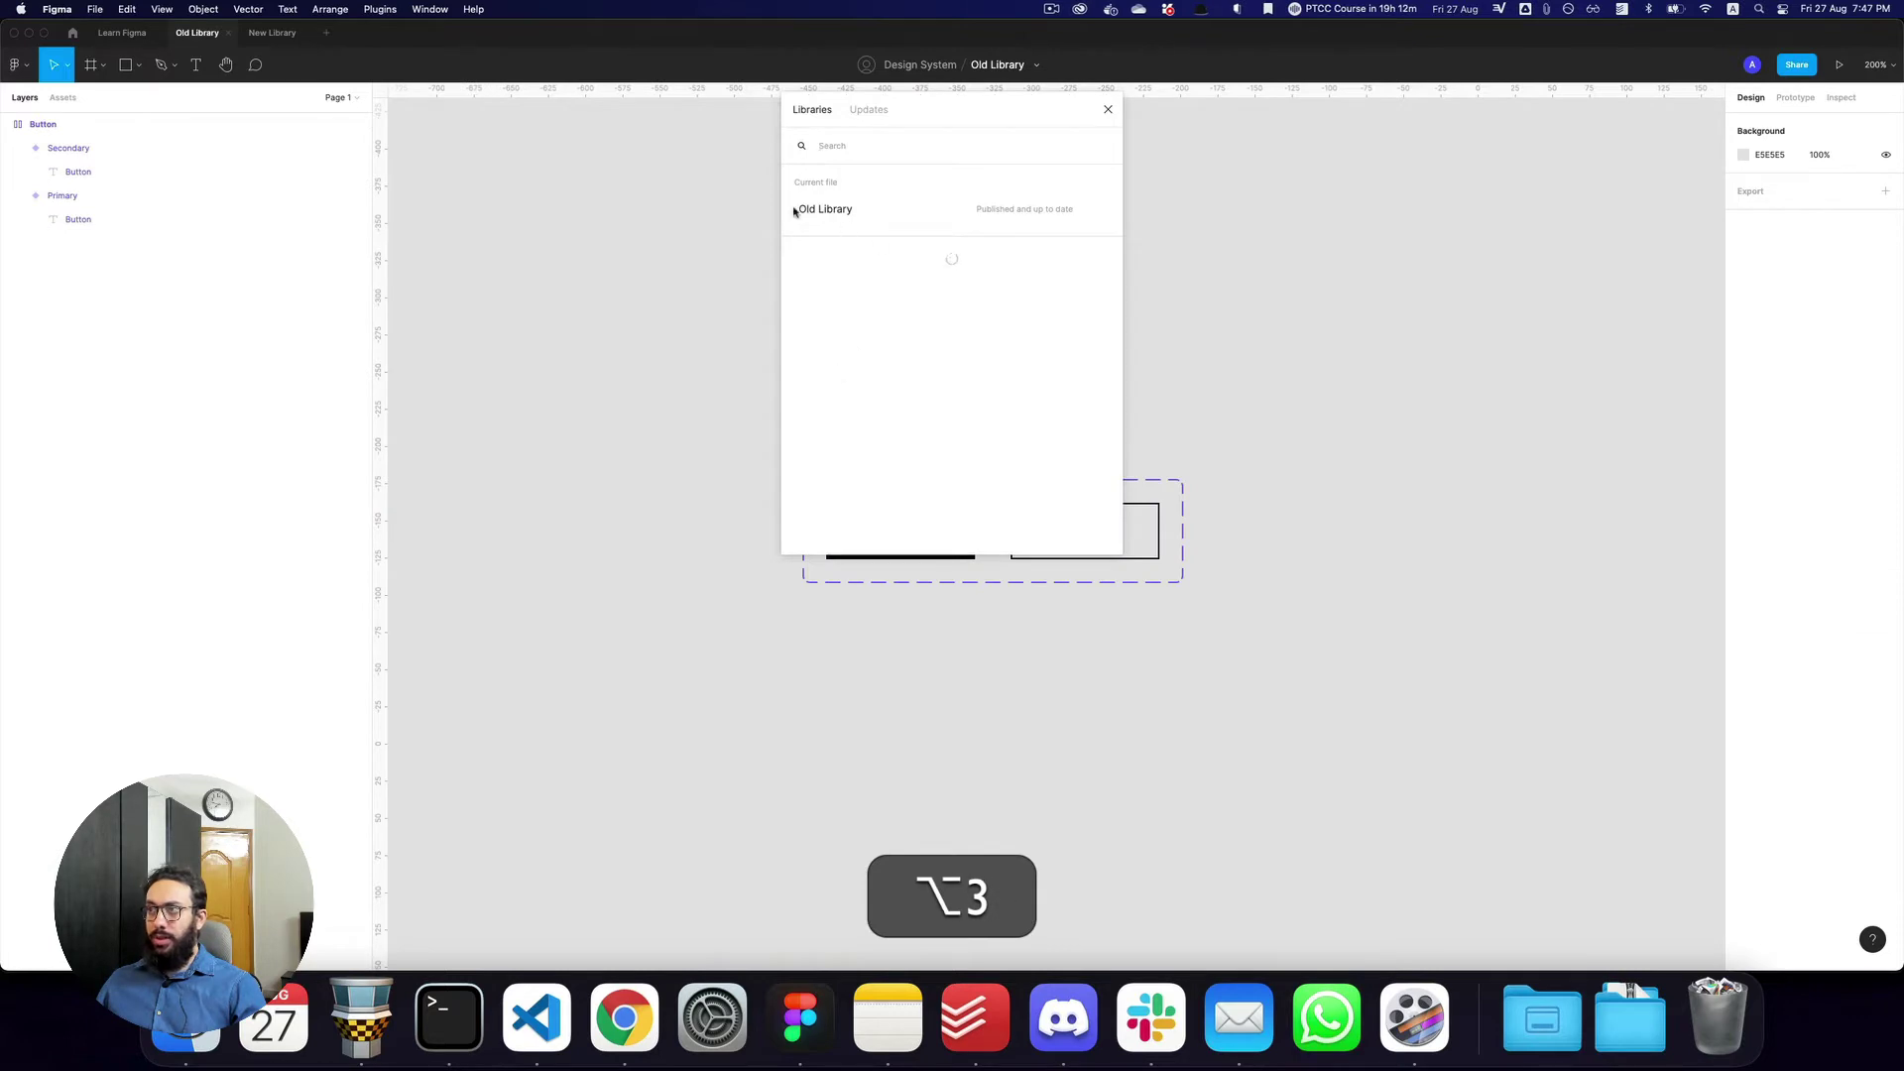
left_click(959, 214)
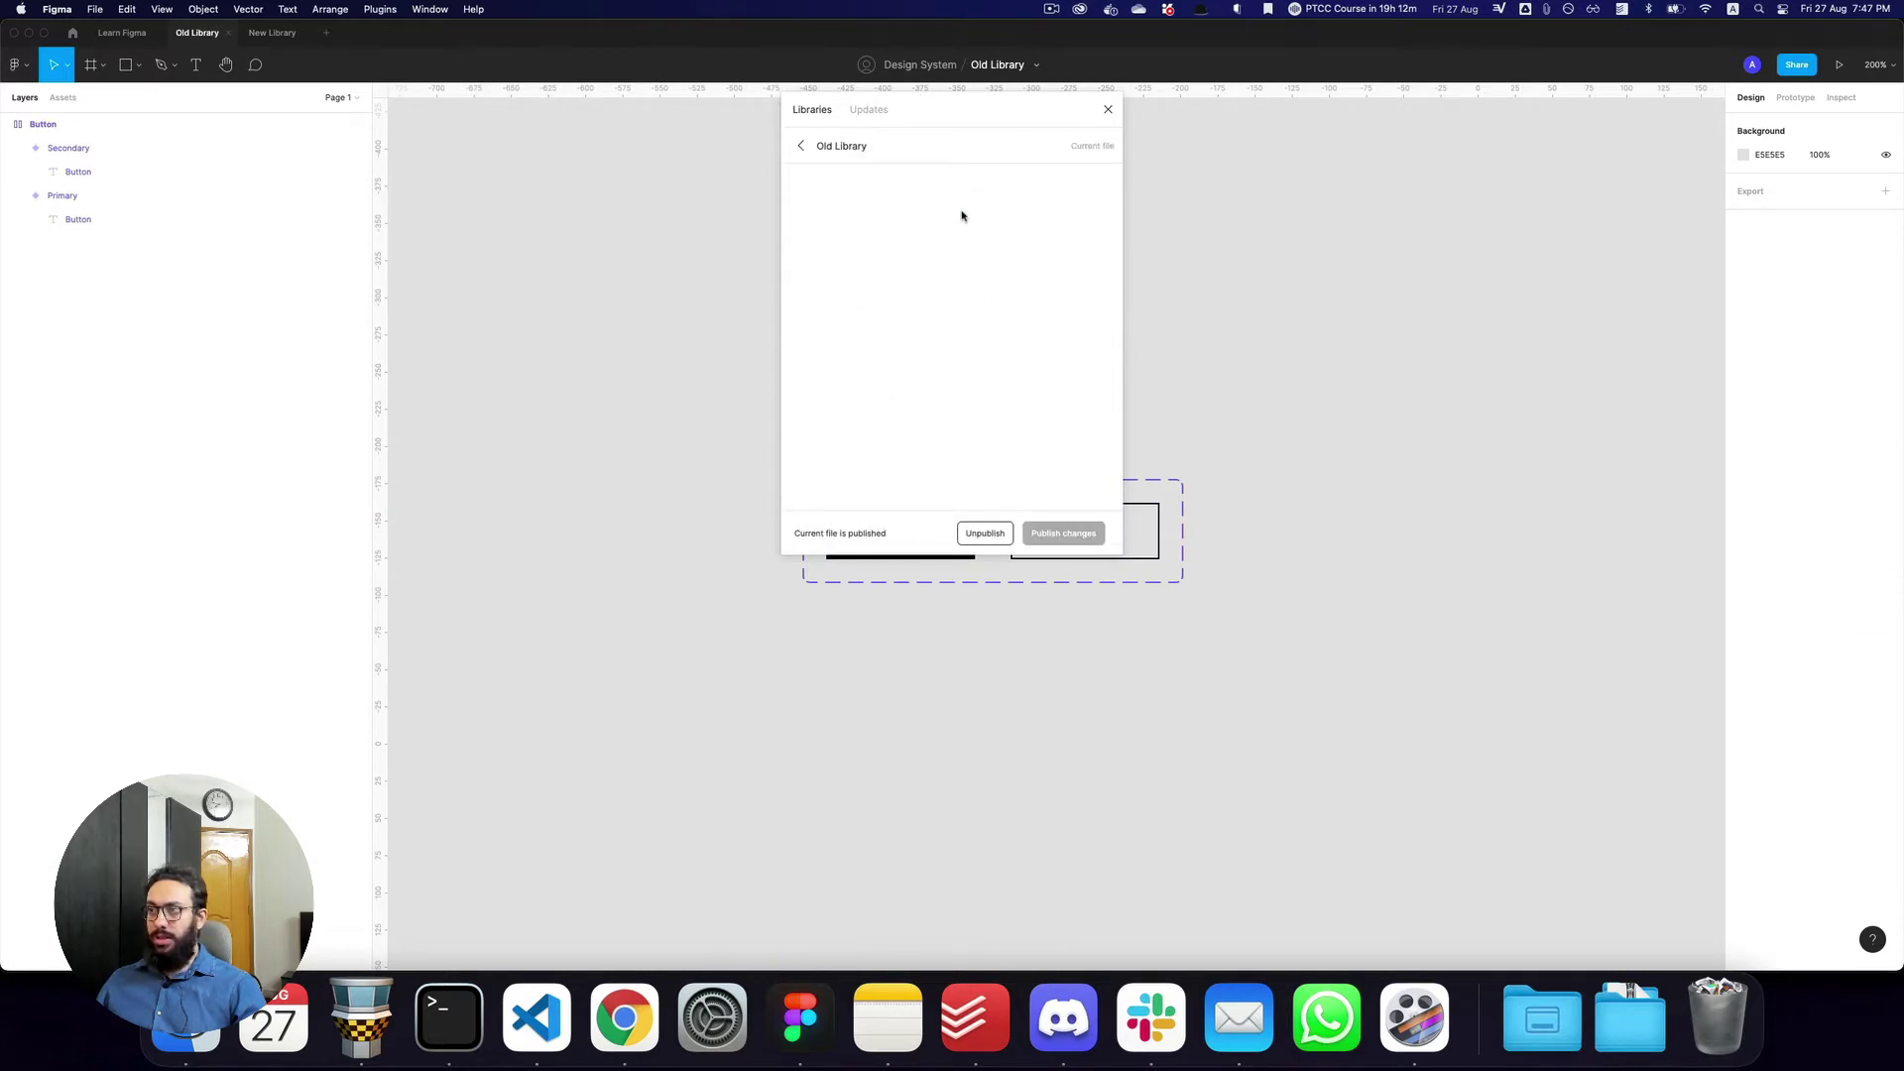
left_click(1108, 110)
key("super+2")
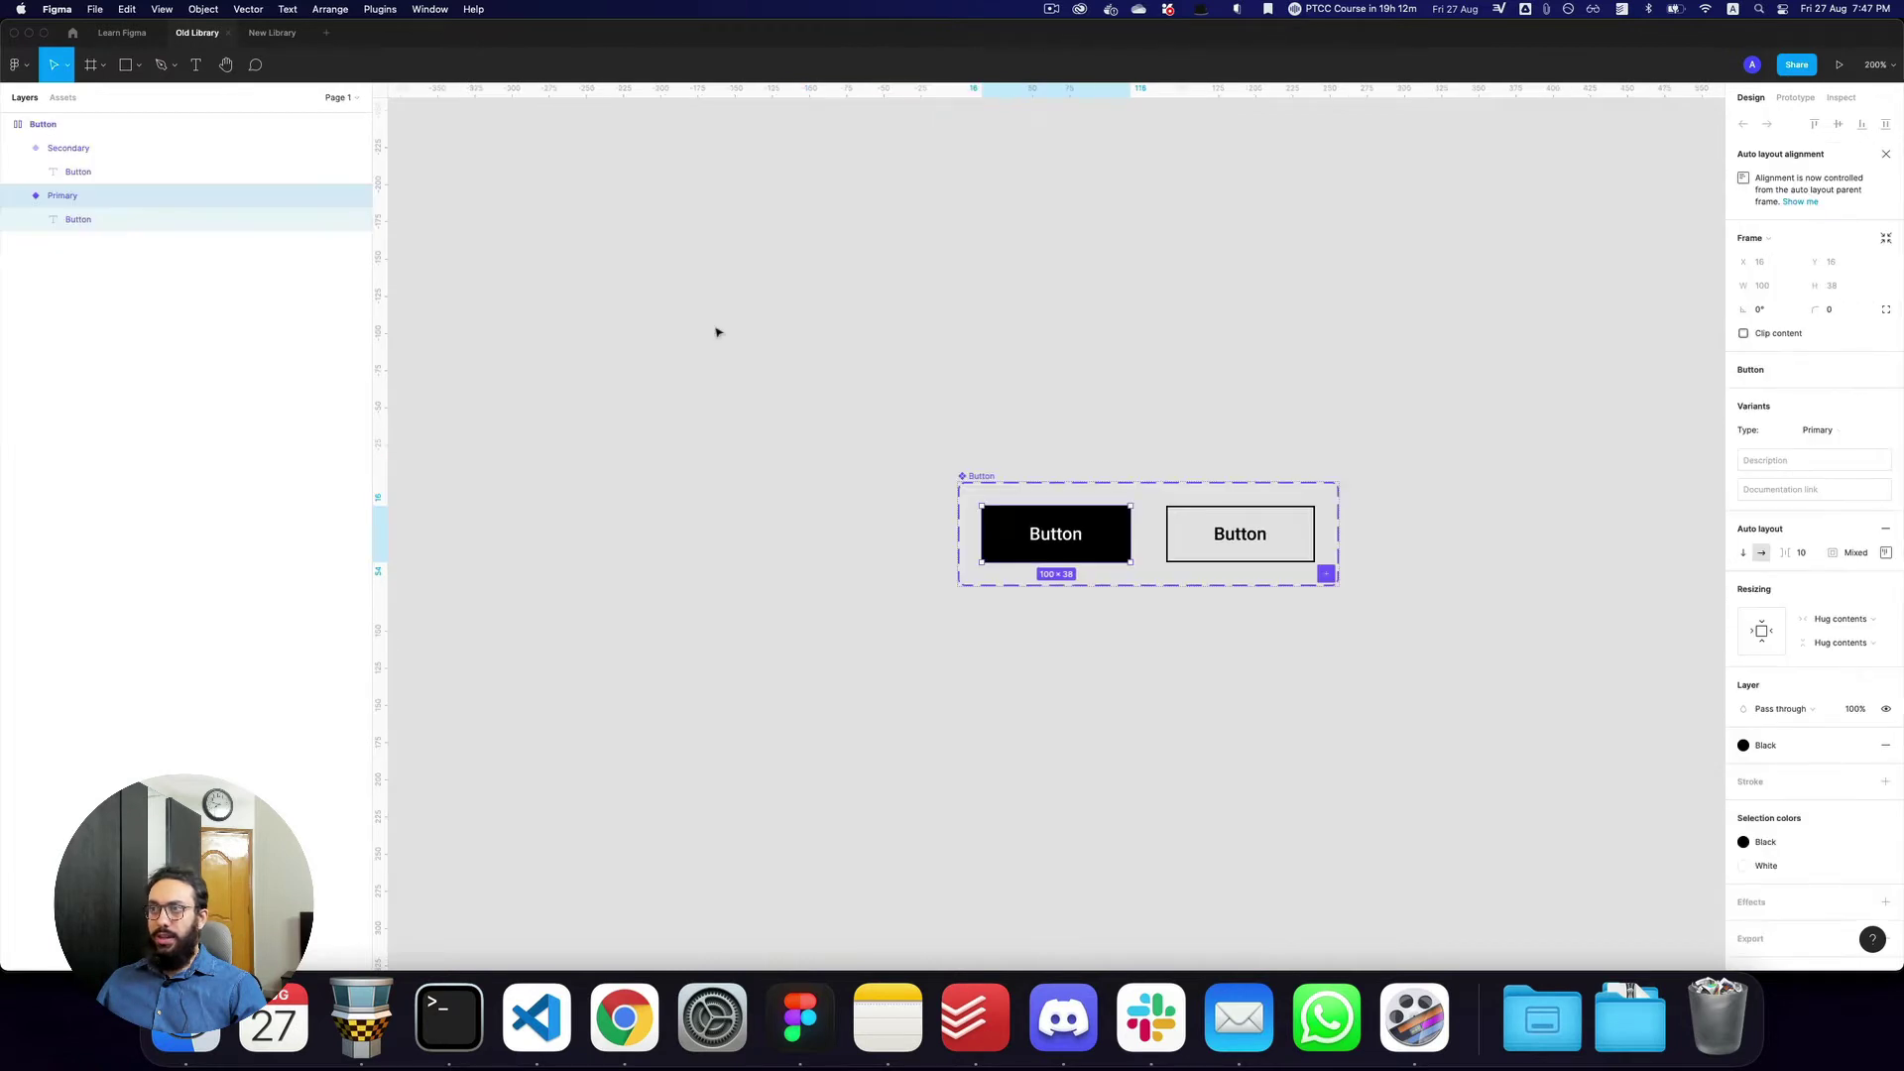
scroll(1029, 455, "right", 3)
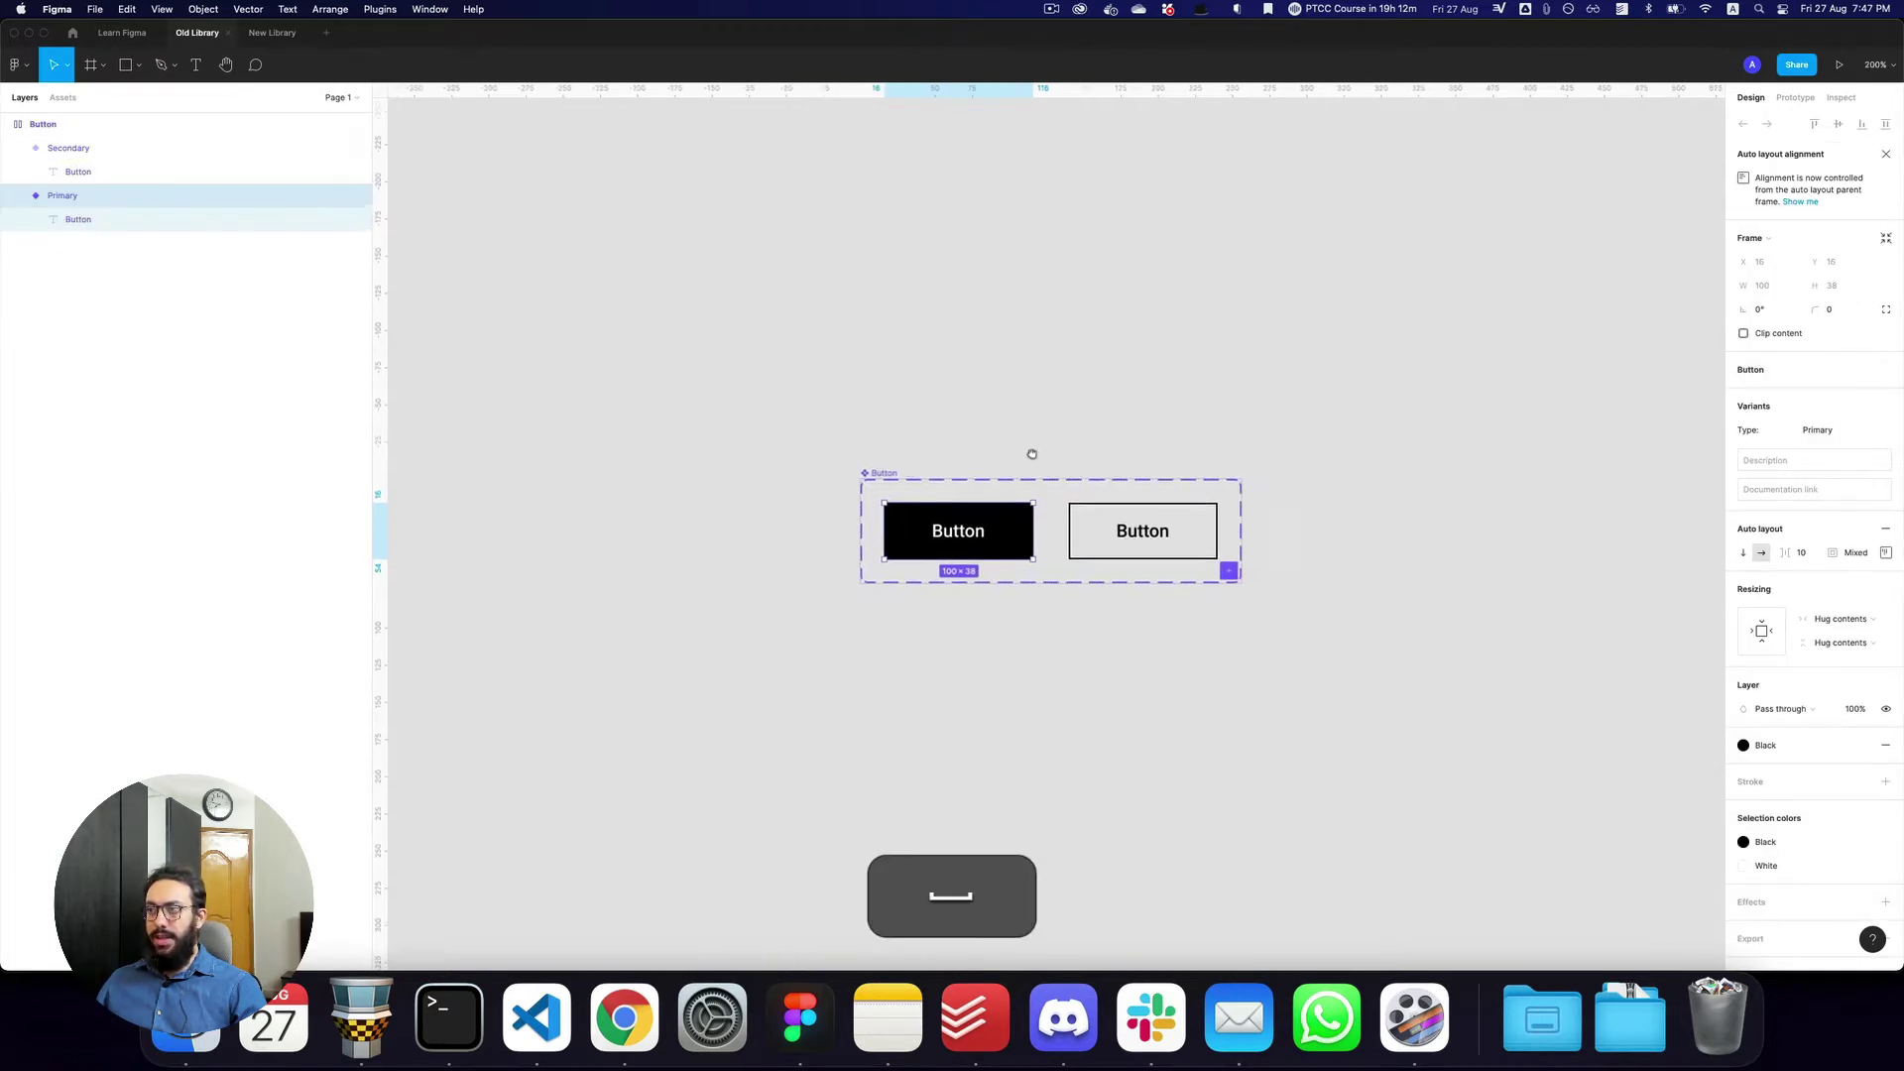
key("Escape")
Cut the Button component set from Old Library, paste it into New Library, and publish
left_click(817, 468)
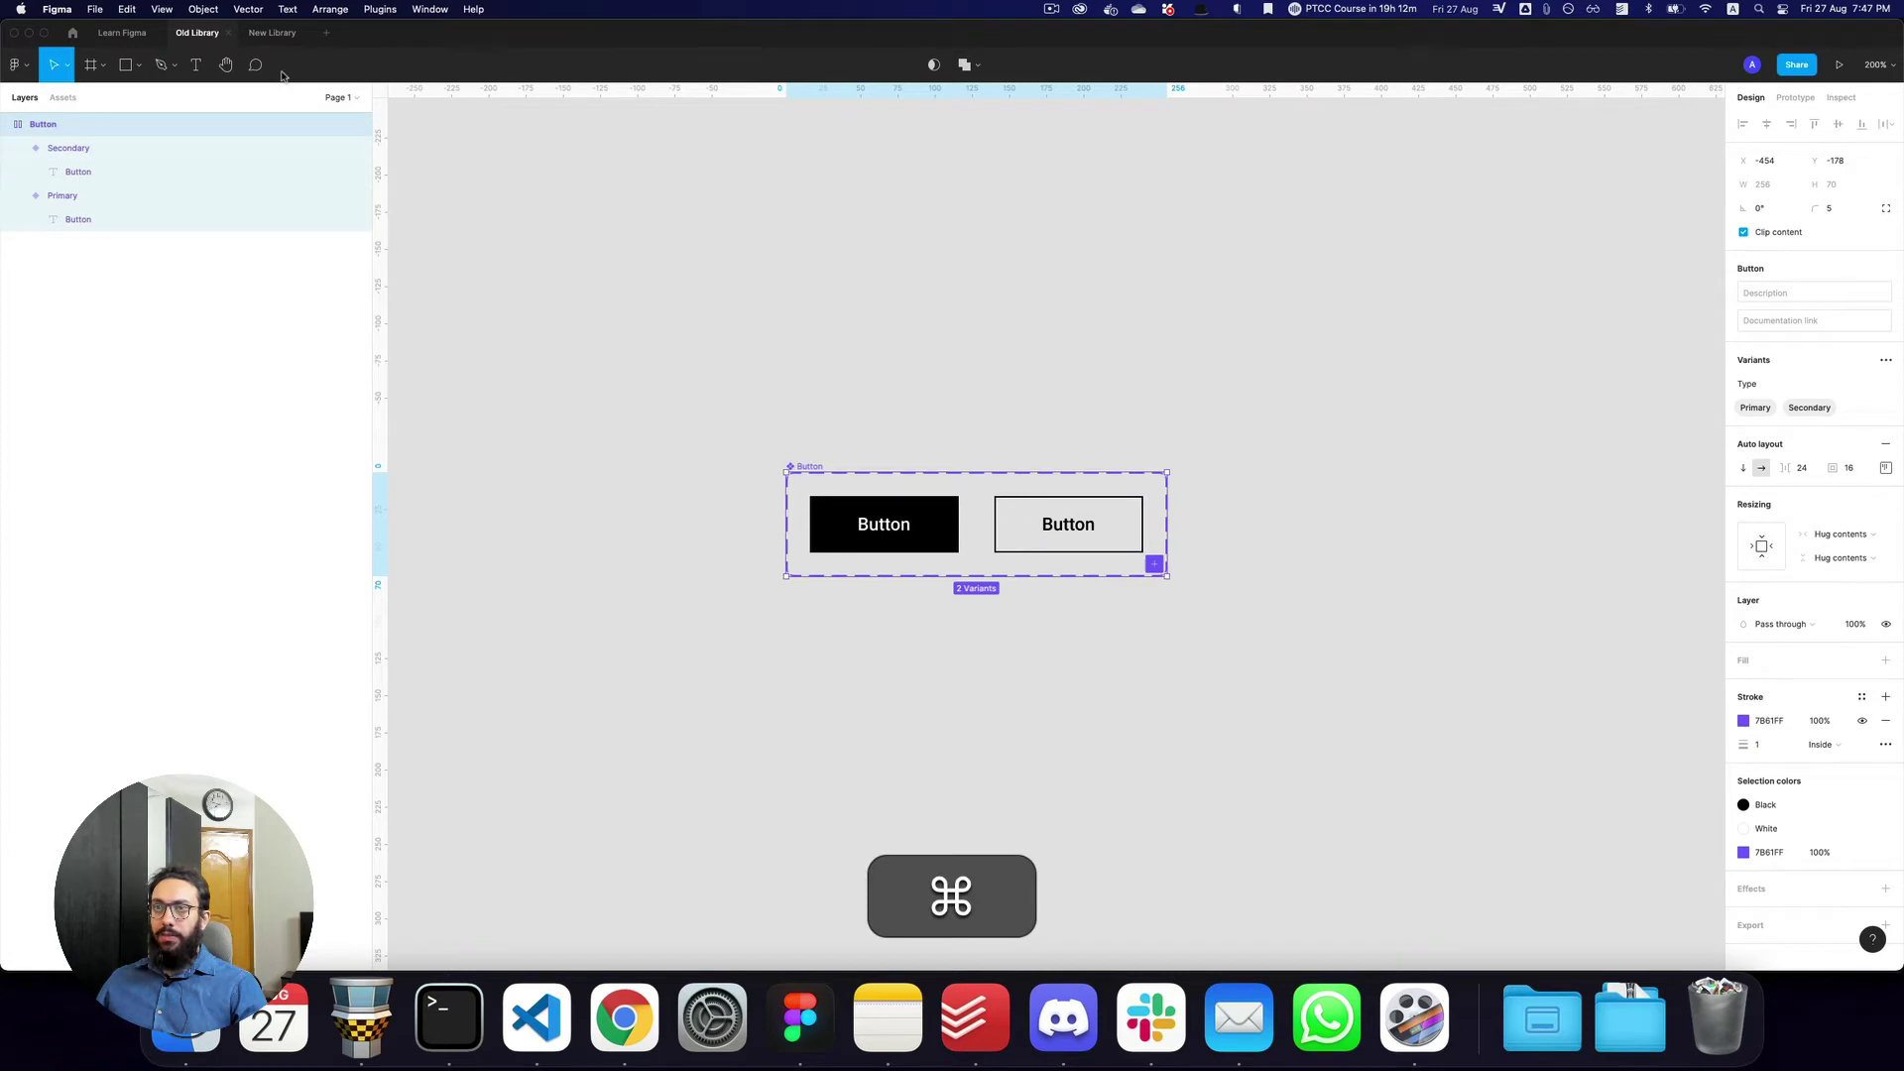
key("cmd+c")
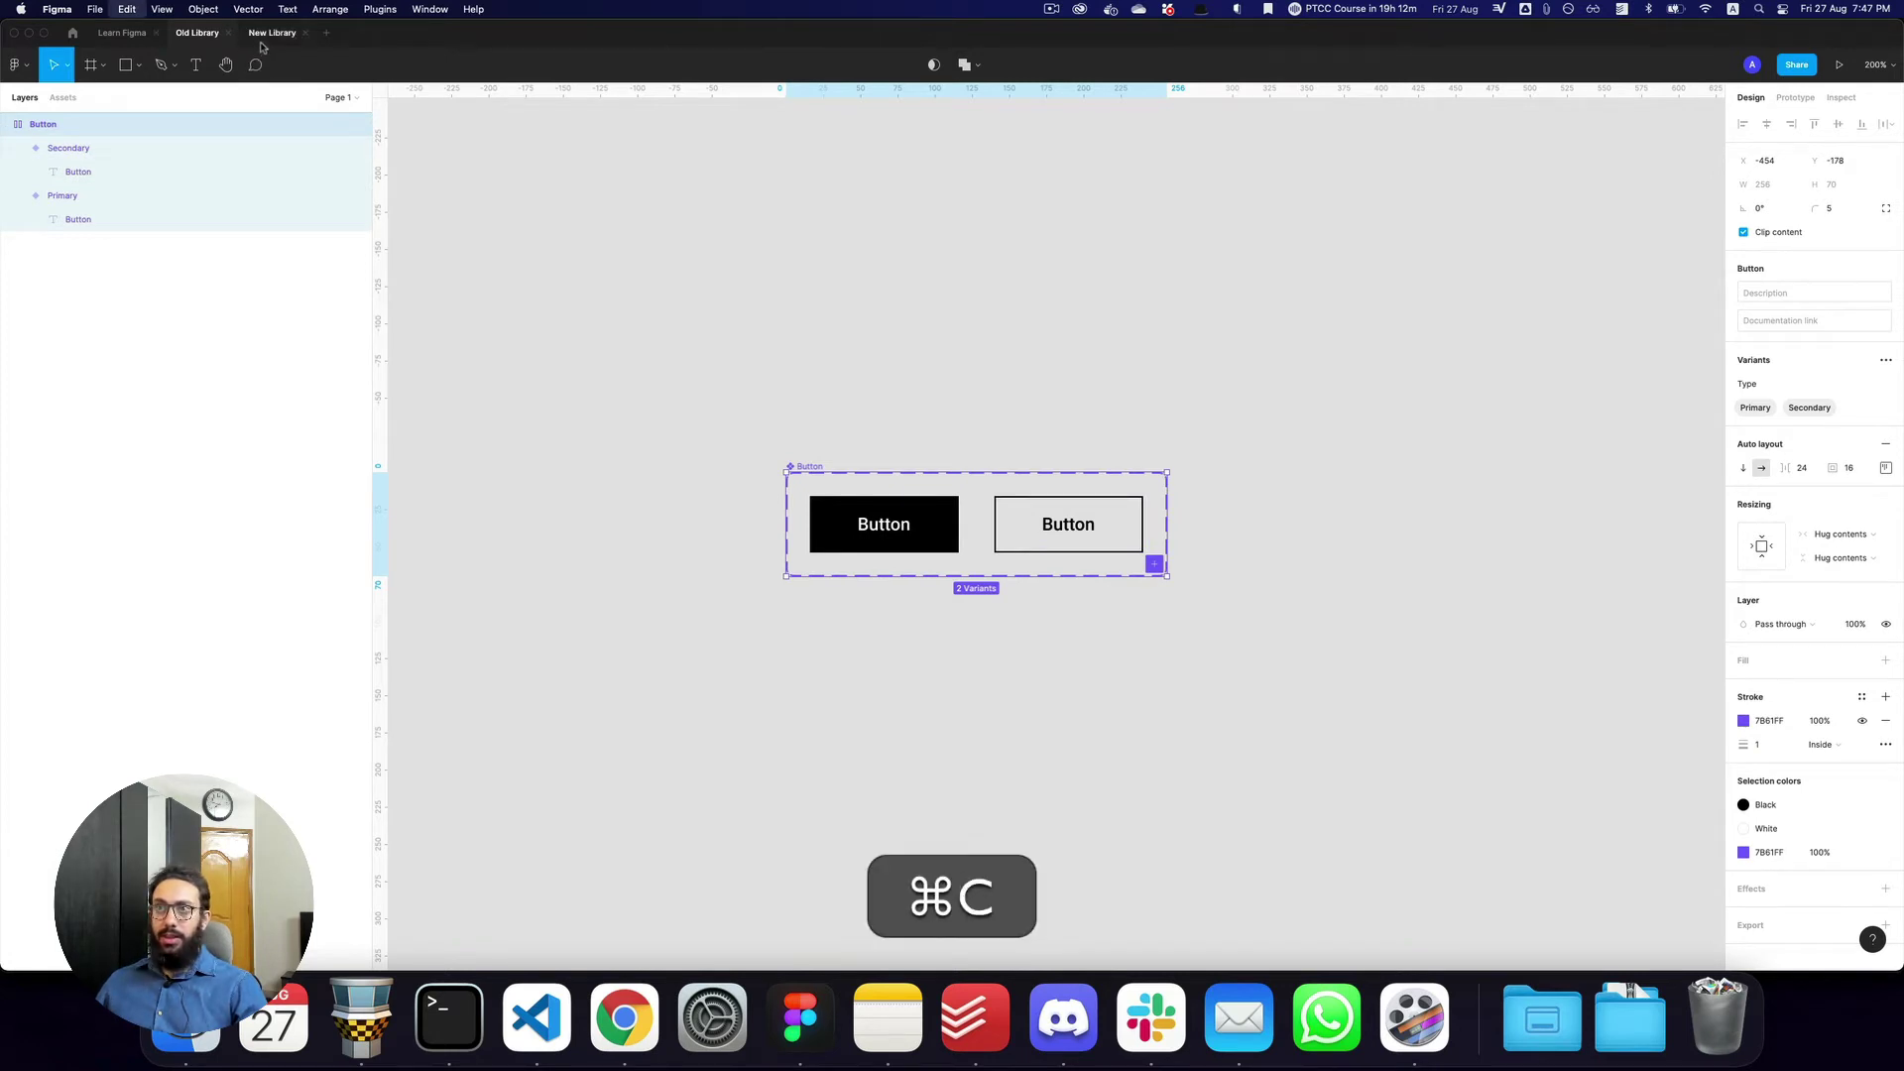
left_click(272, 32)
left_click(198, 33)
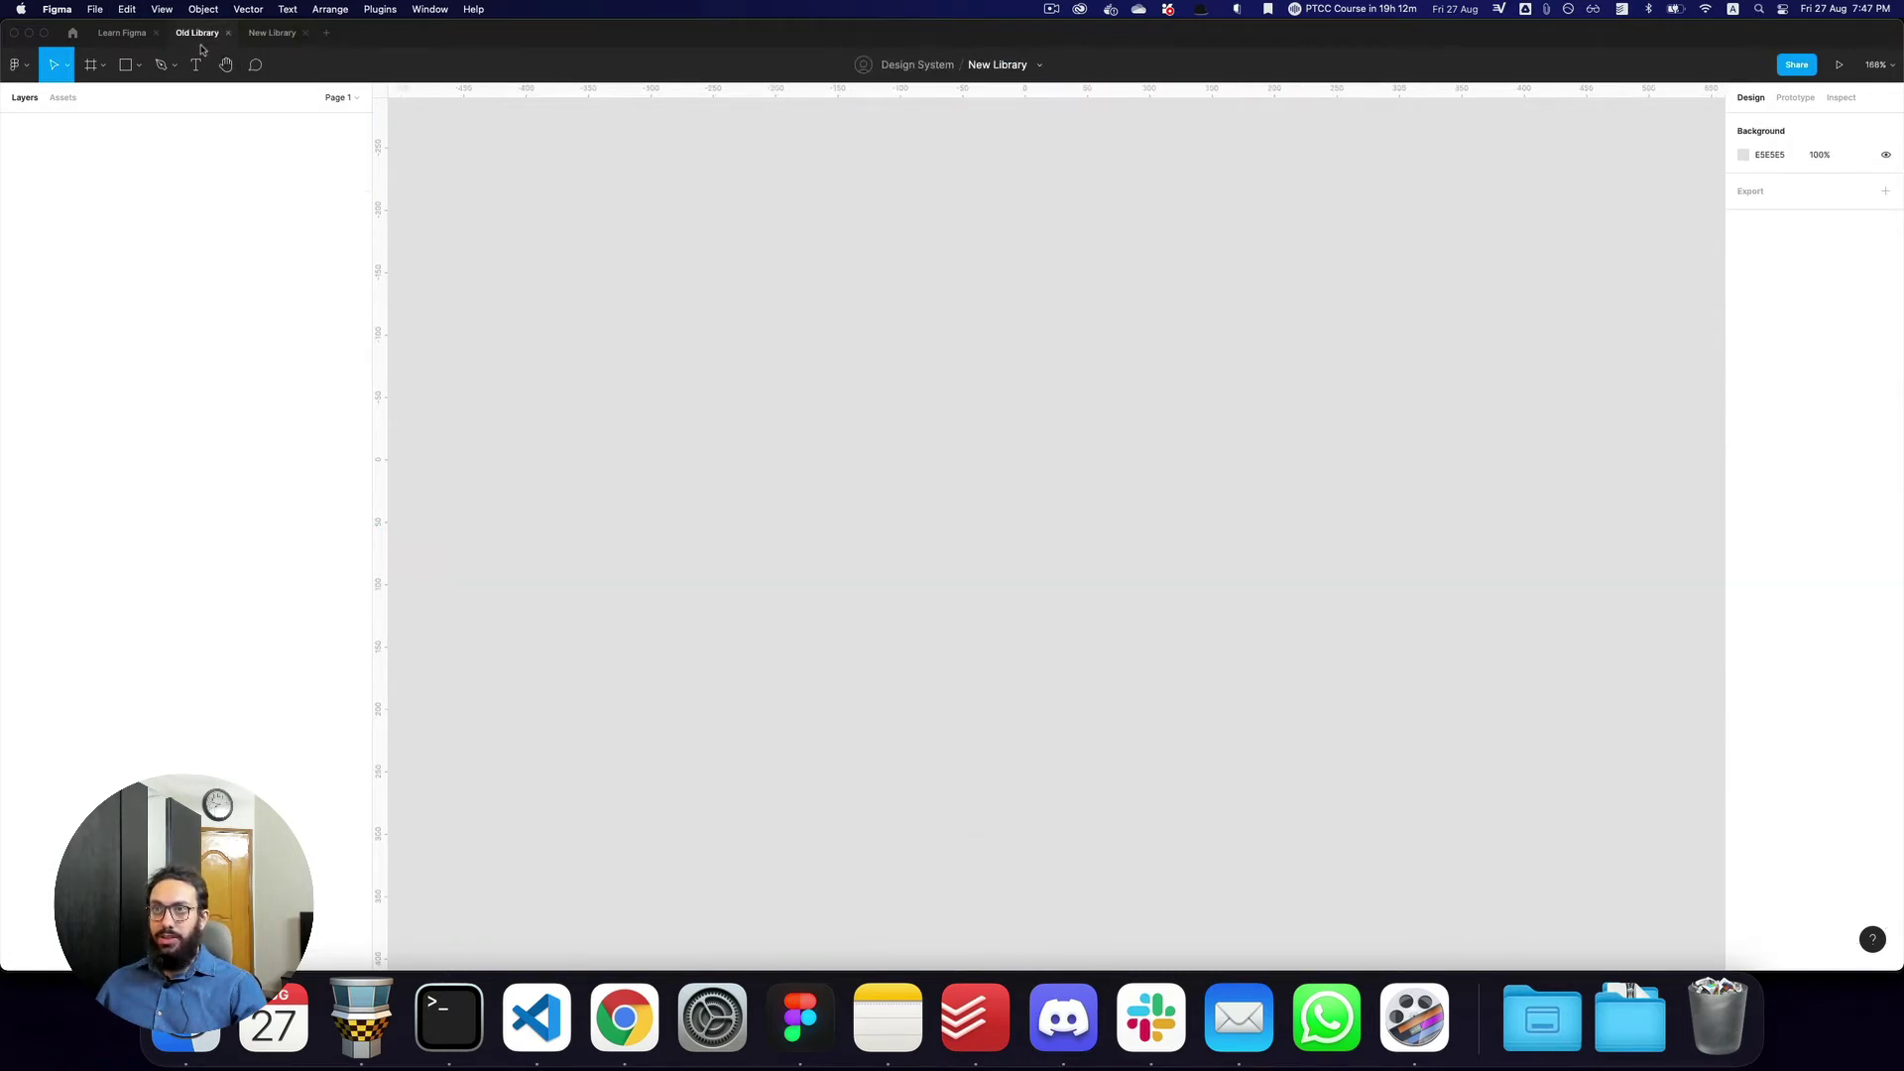
key("cmd+x")
left_click(272, 33)
key("cmd+v")
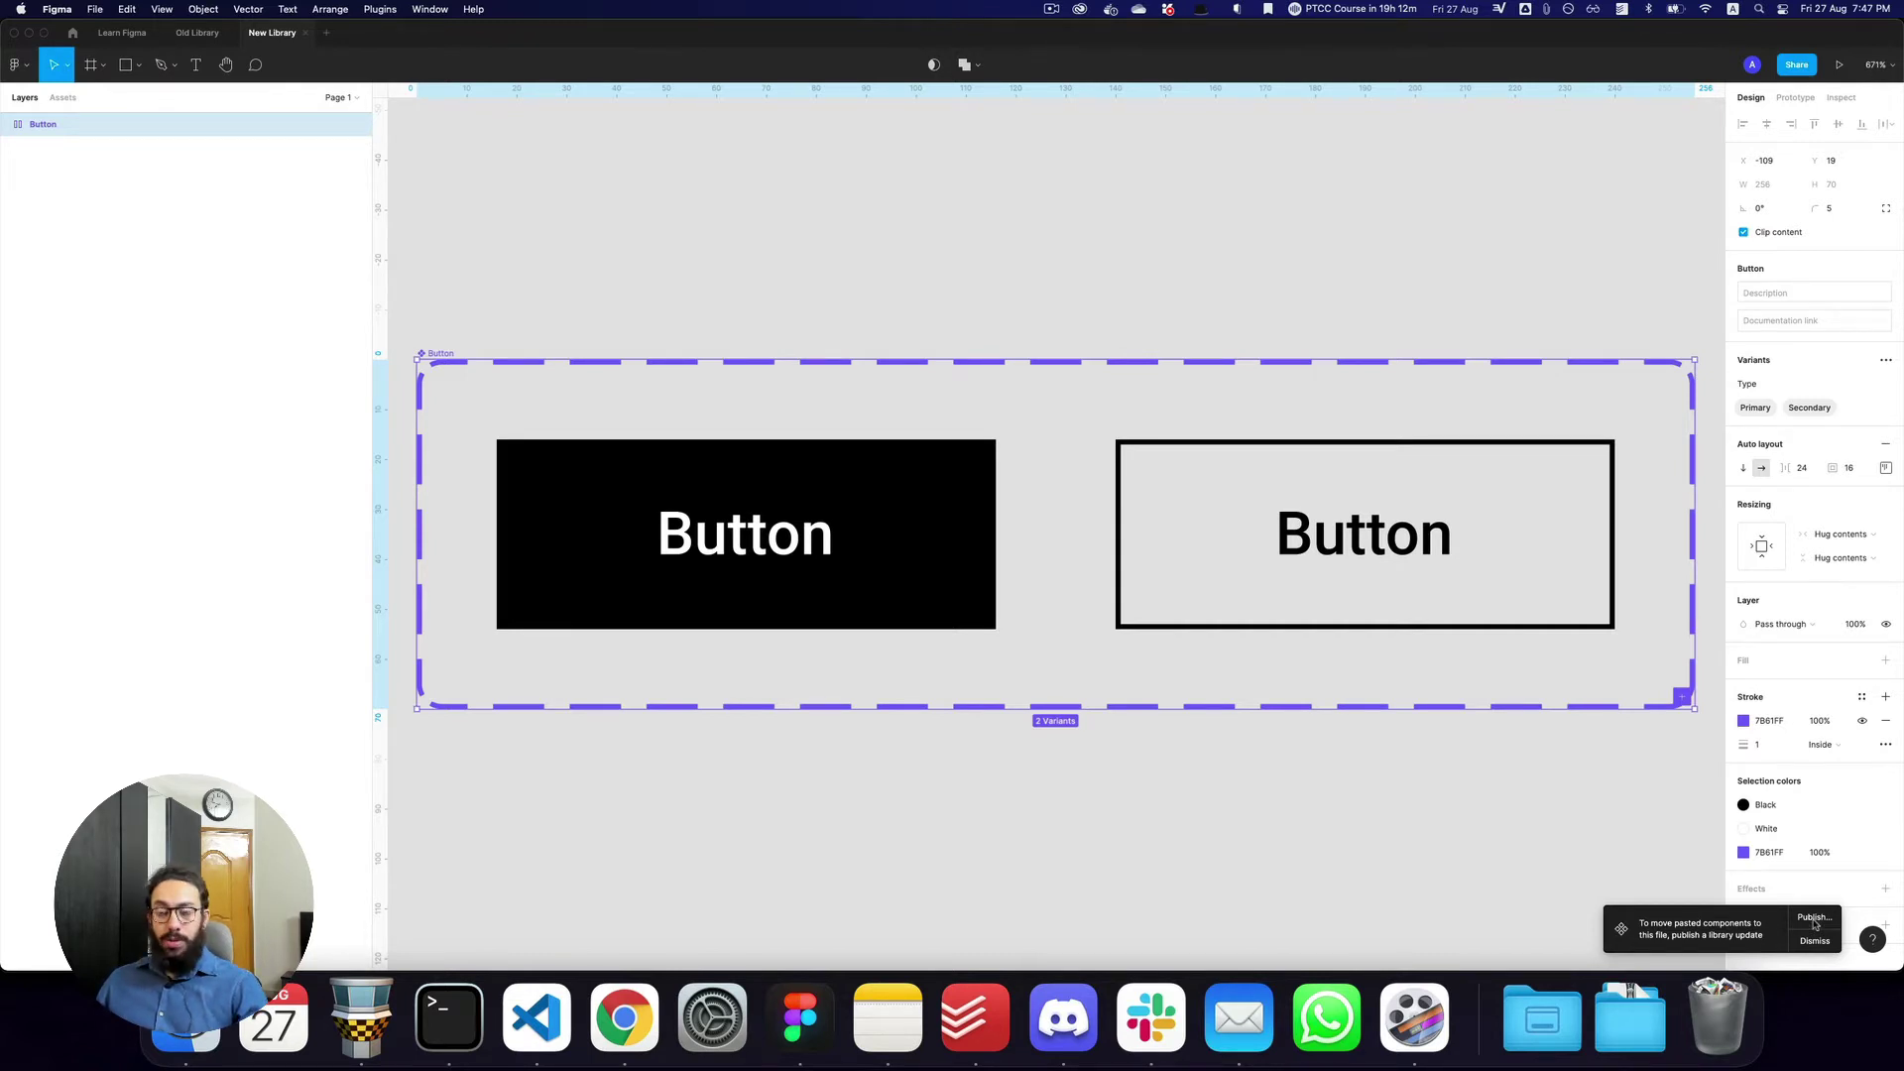
left_click(1815, 919)
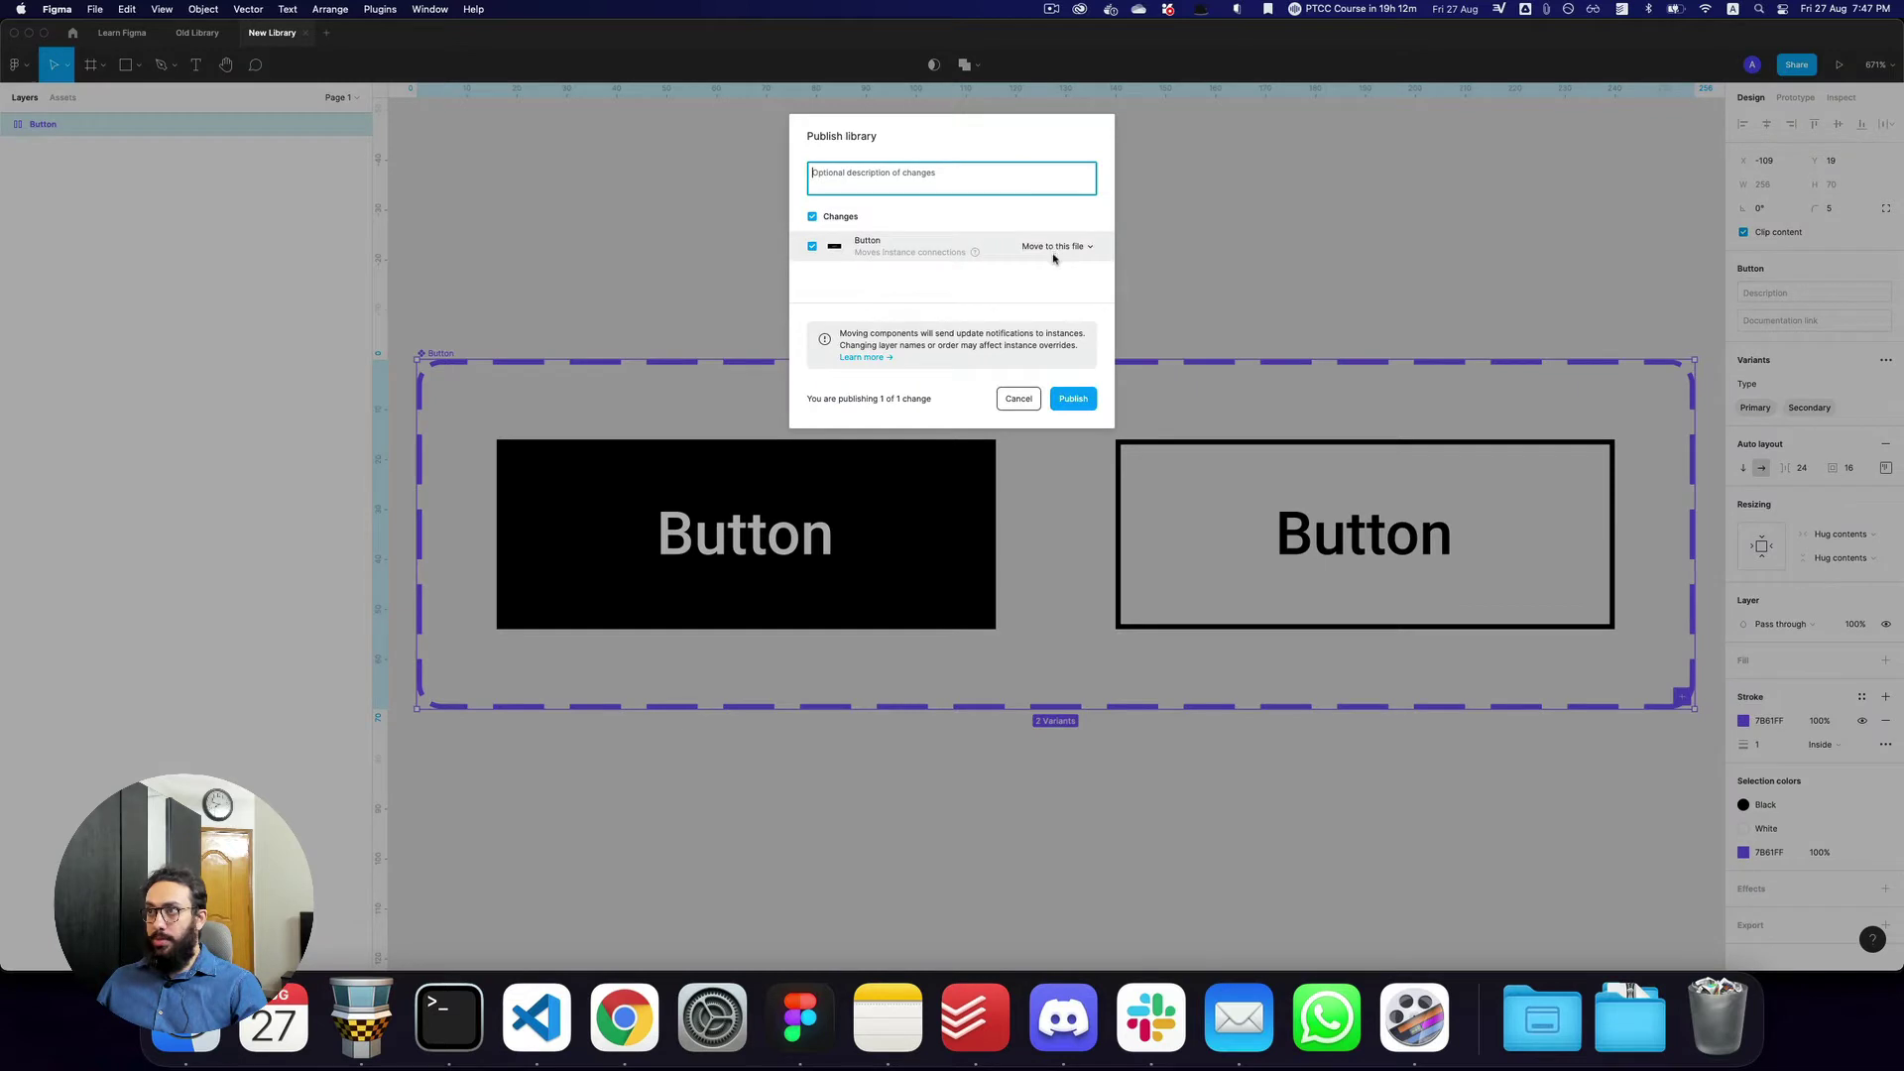
left_click(1068, 399)
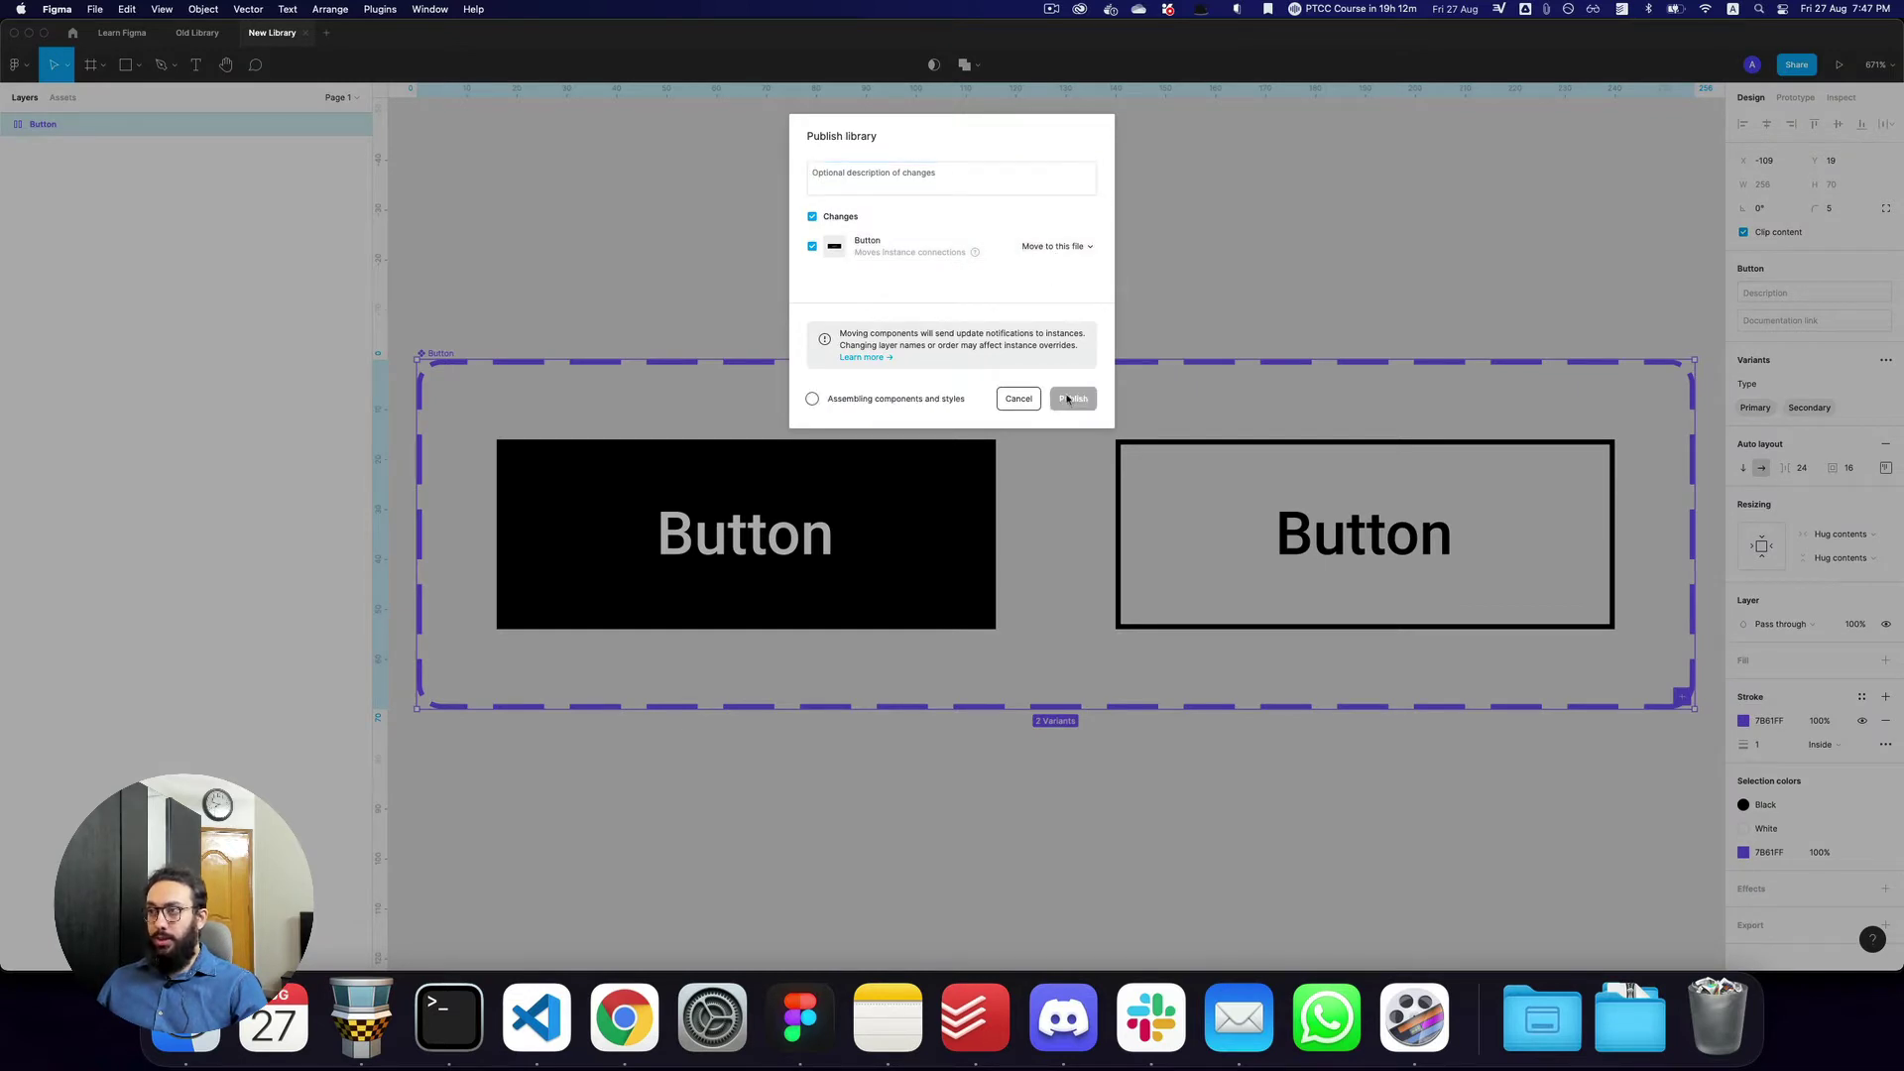
In Learn Figma, review the pending library updates and accept them all
key("Escape")
key("super+2")
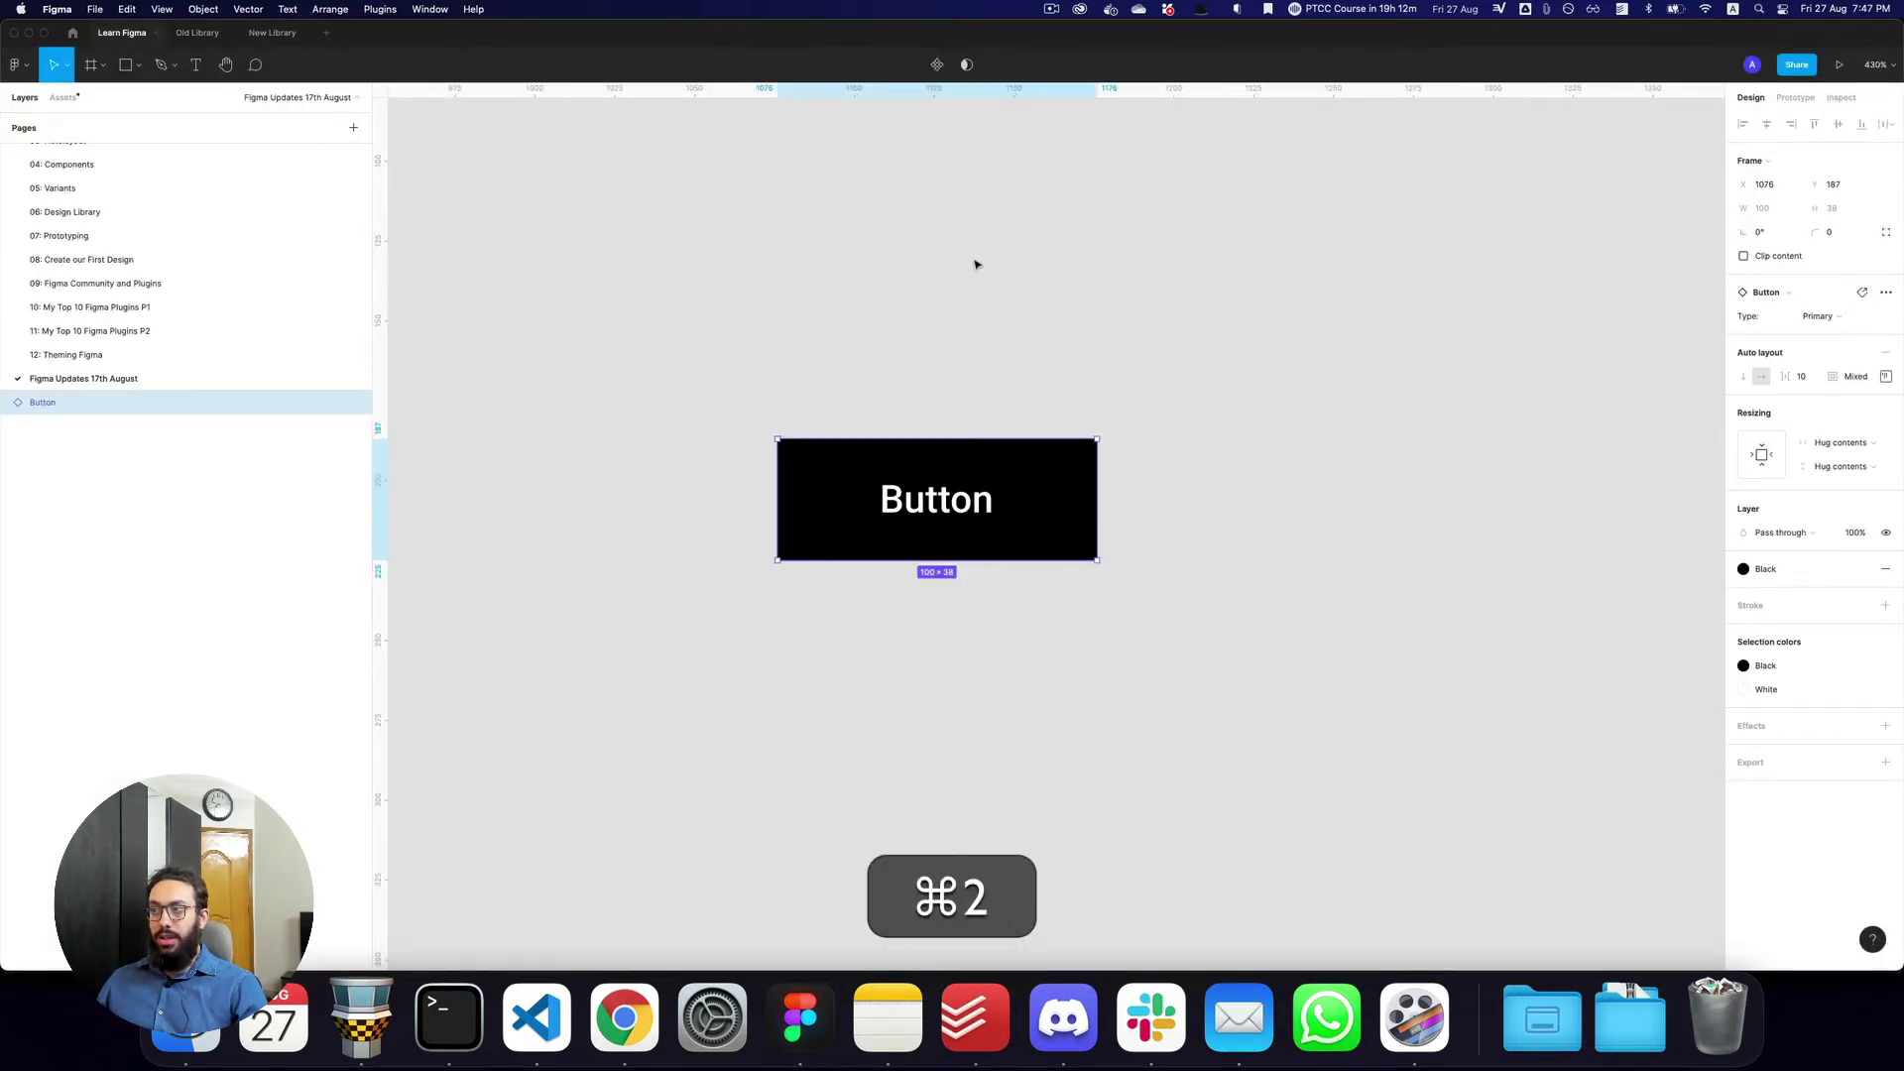
left_click(1815, 917)
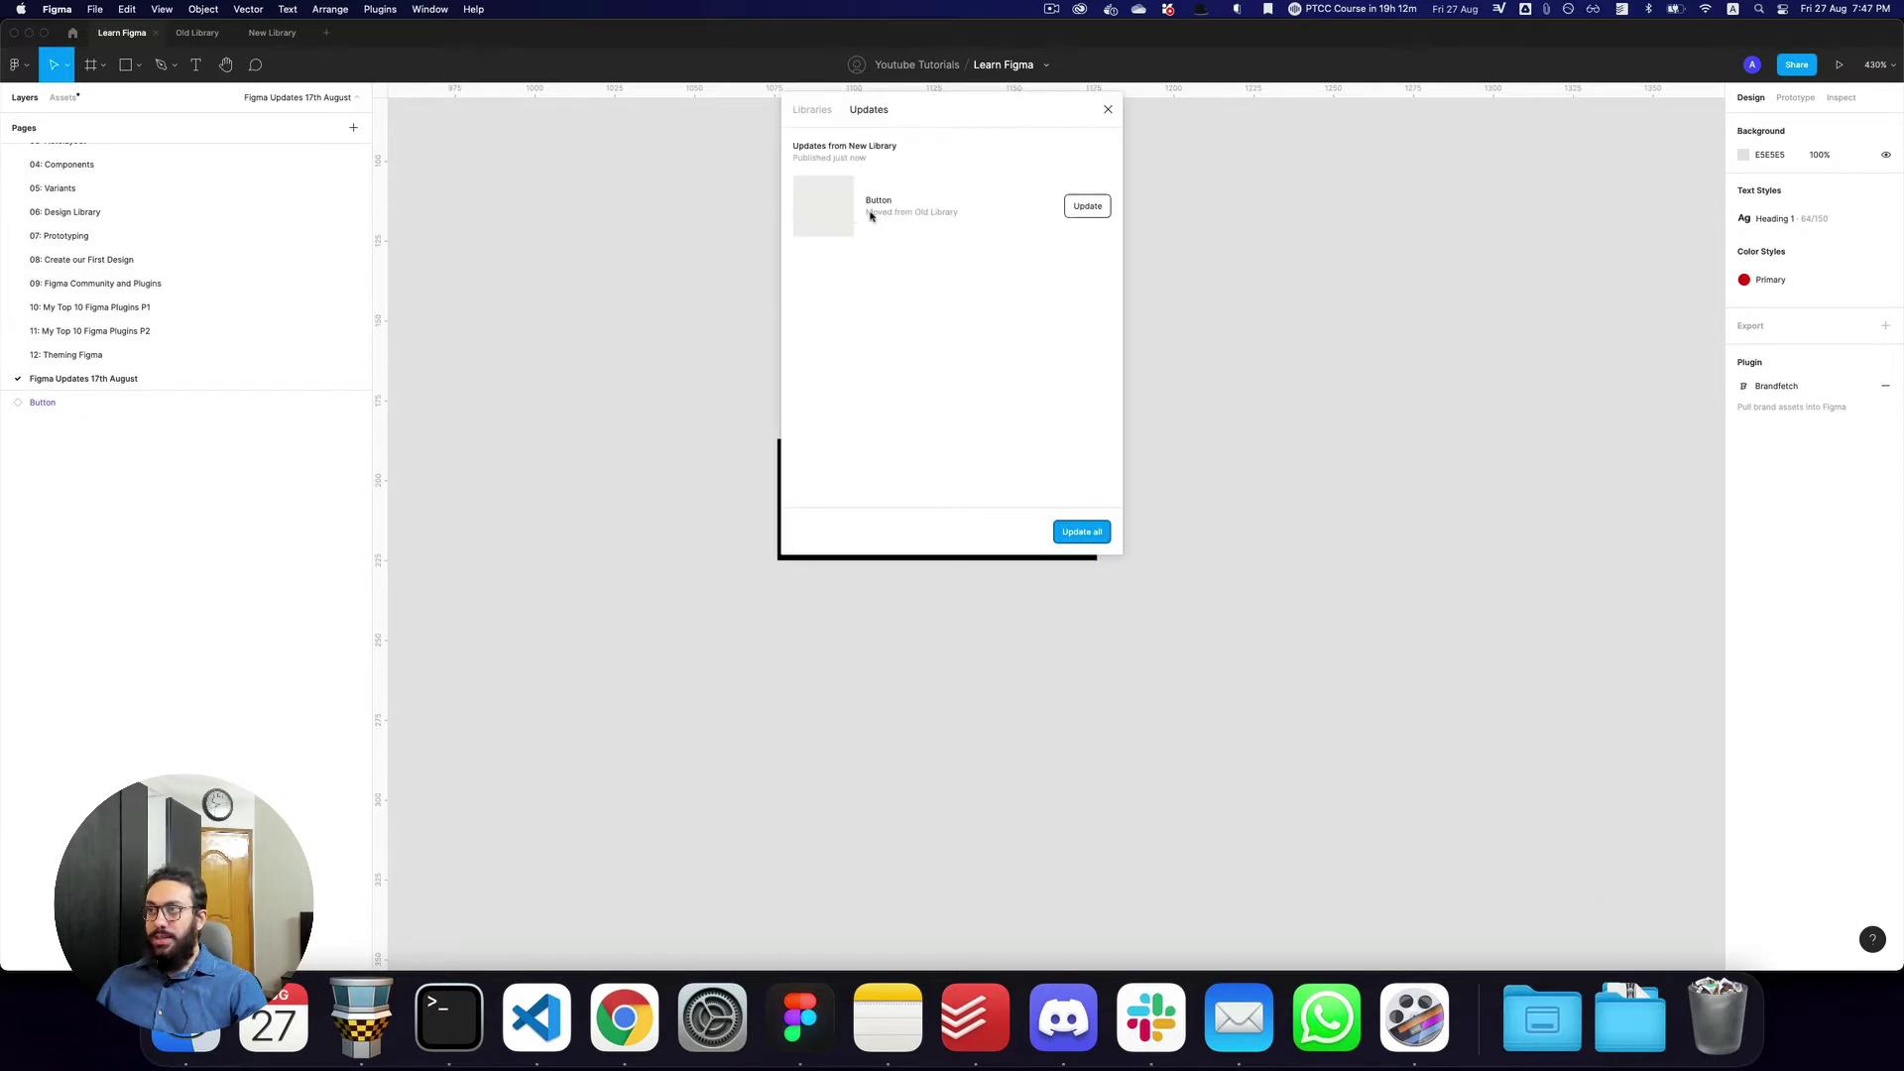
left_click(1076, 532)
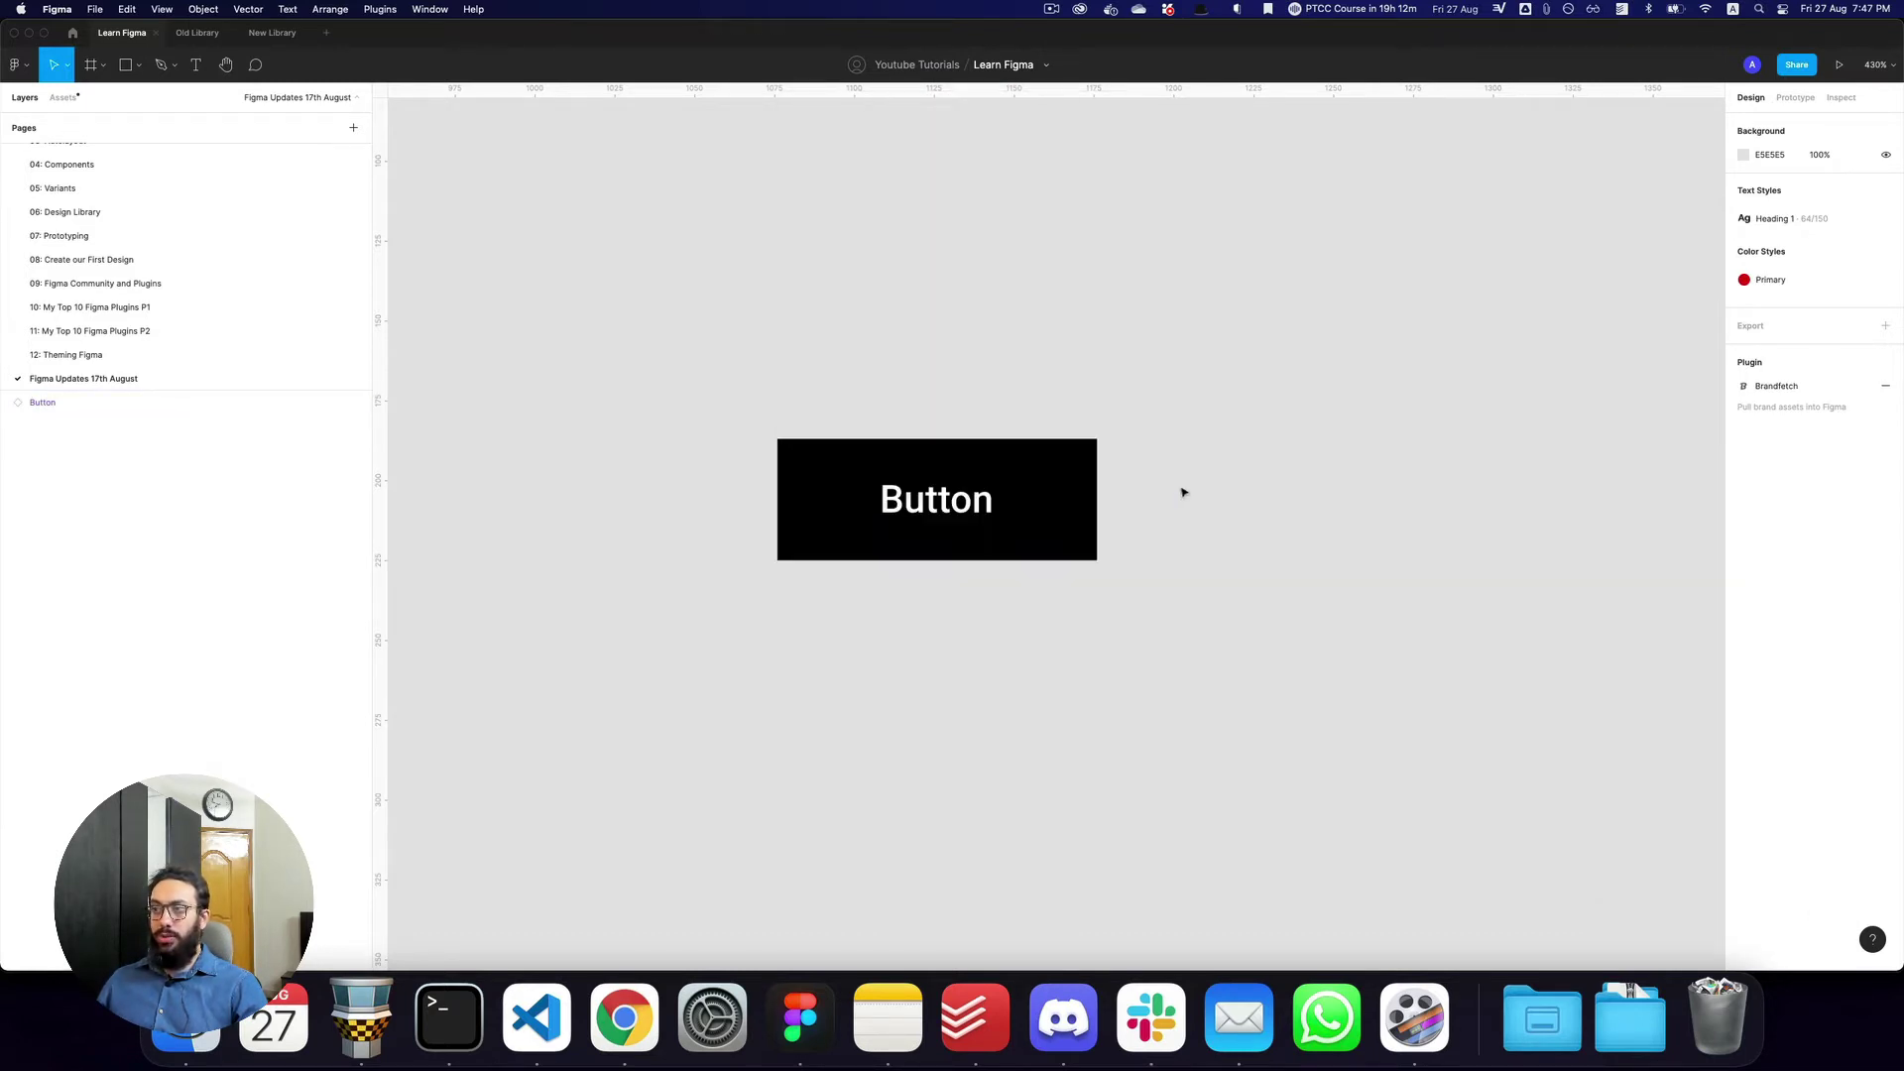
Jump to the Button instance's main component in New Library, then return to Learn Figma
left_click(1008, 493)
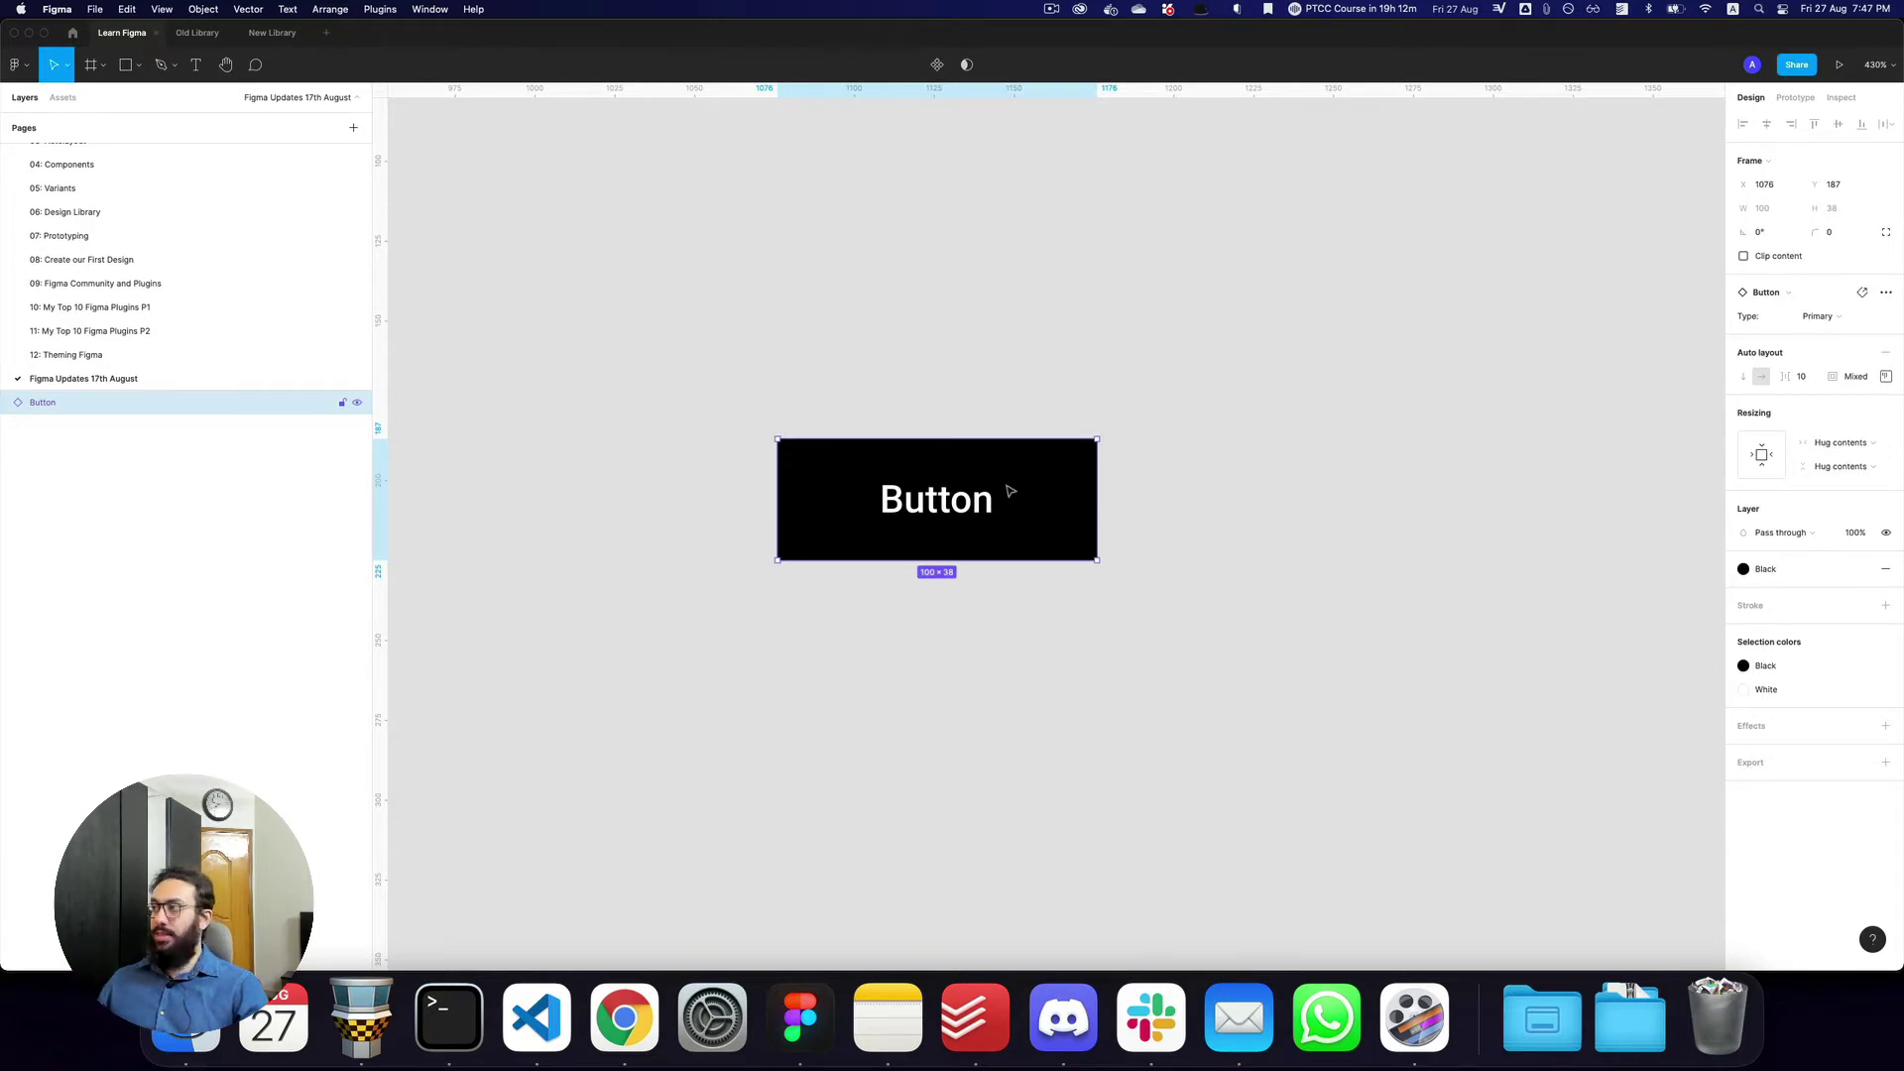
left_click(1862, 294)
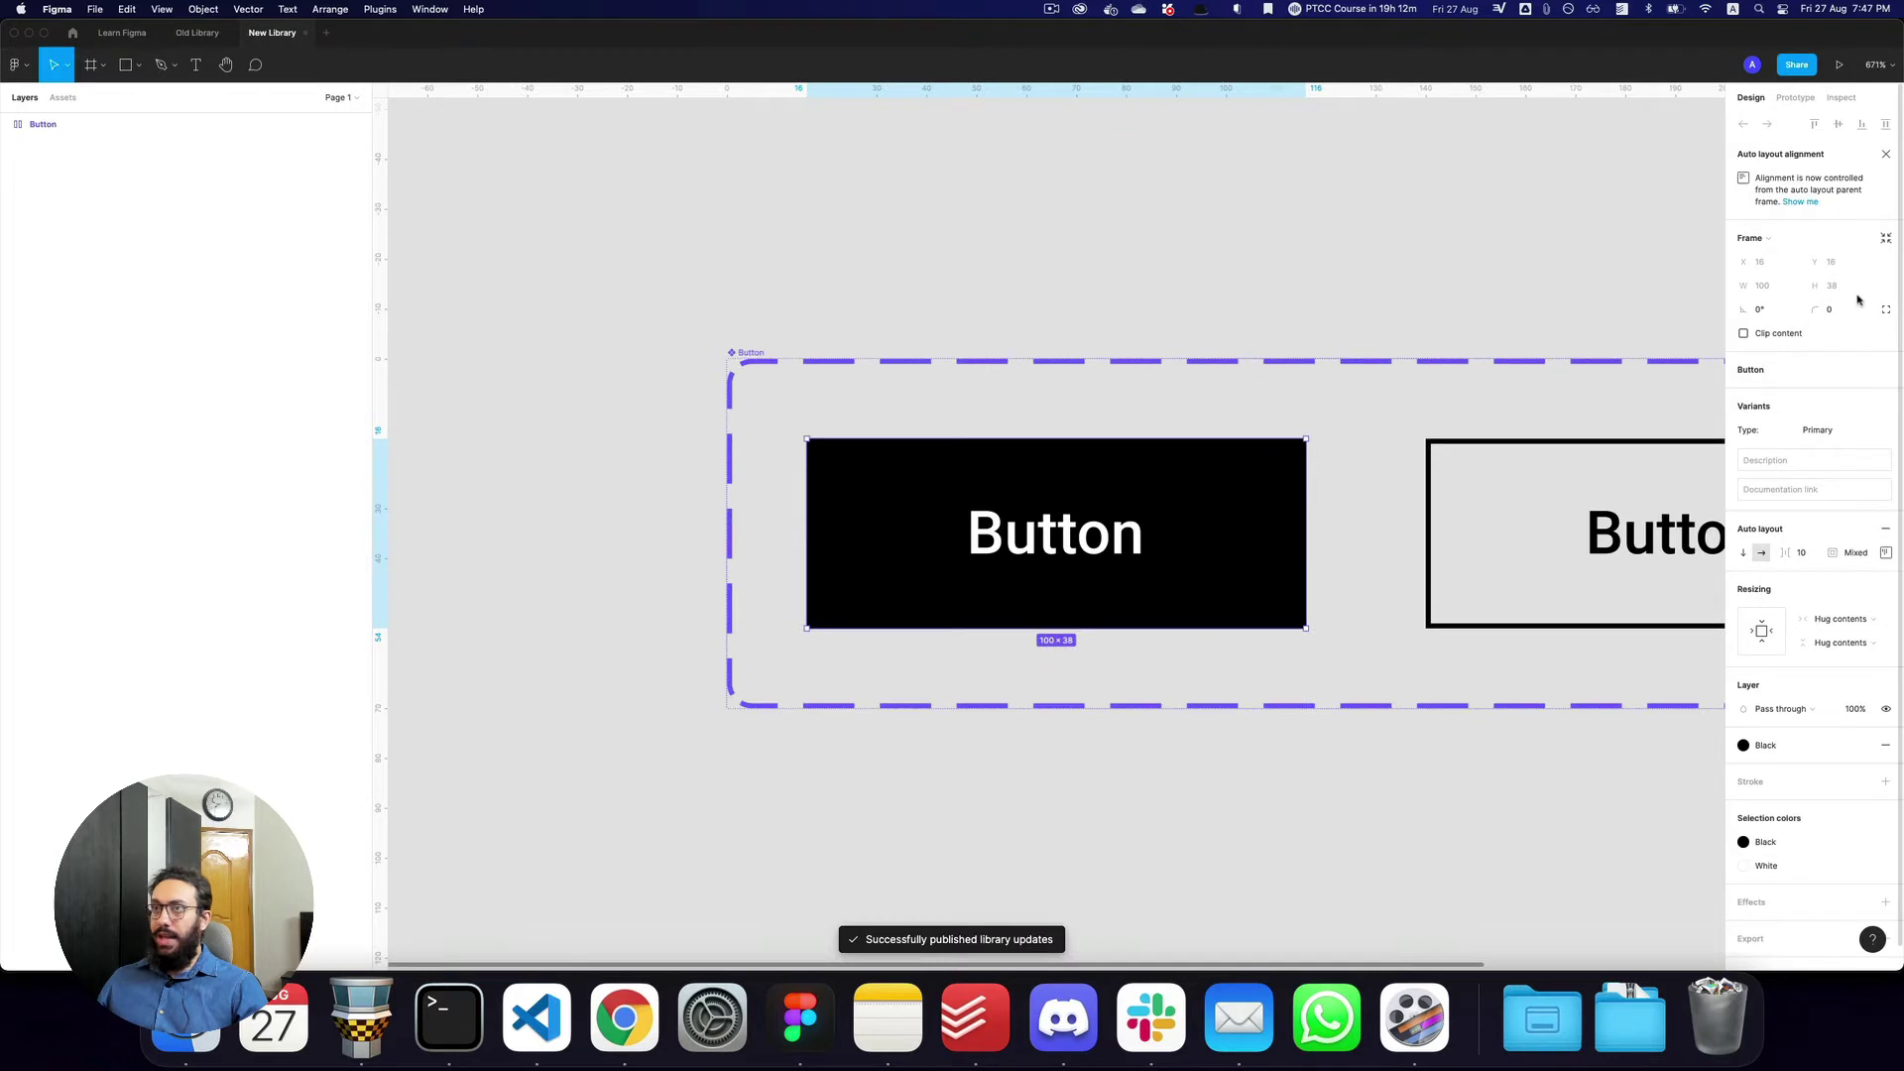
key("alt+z")
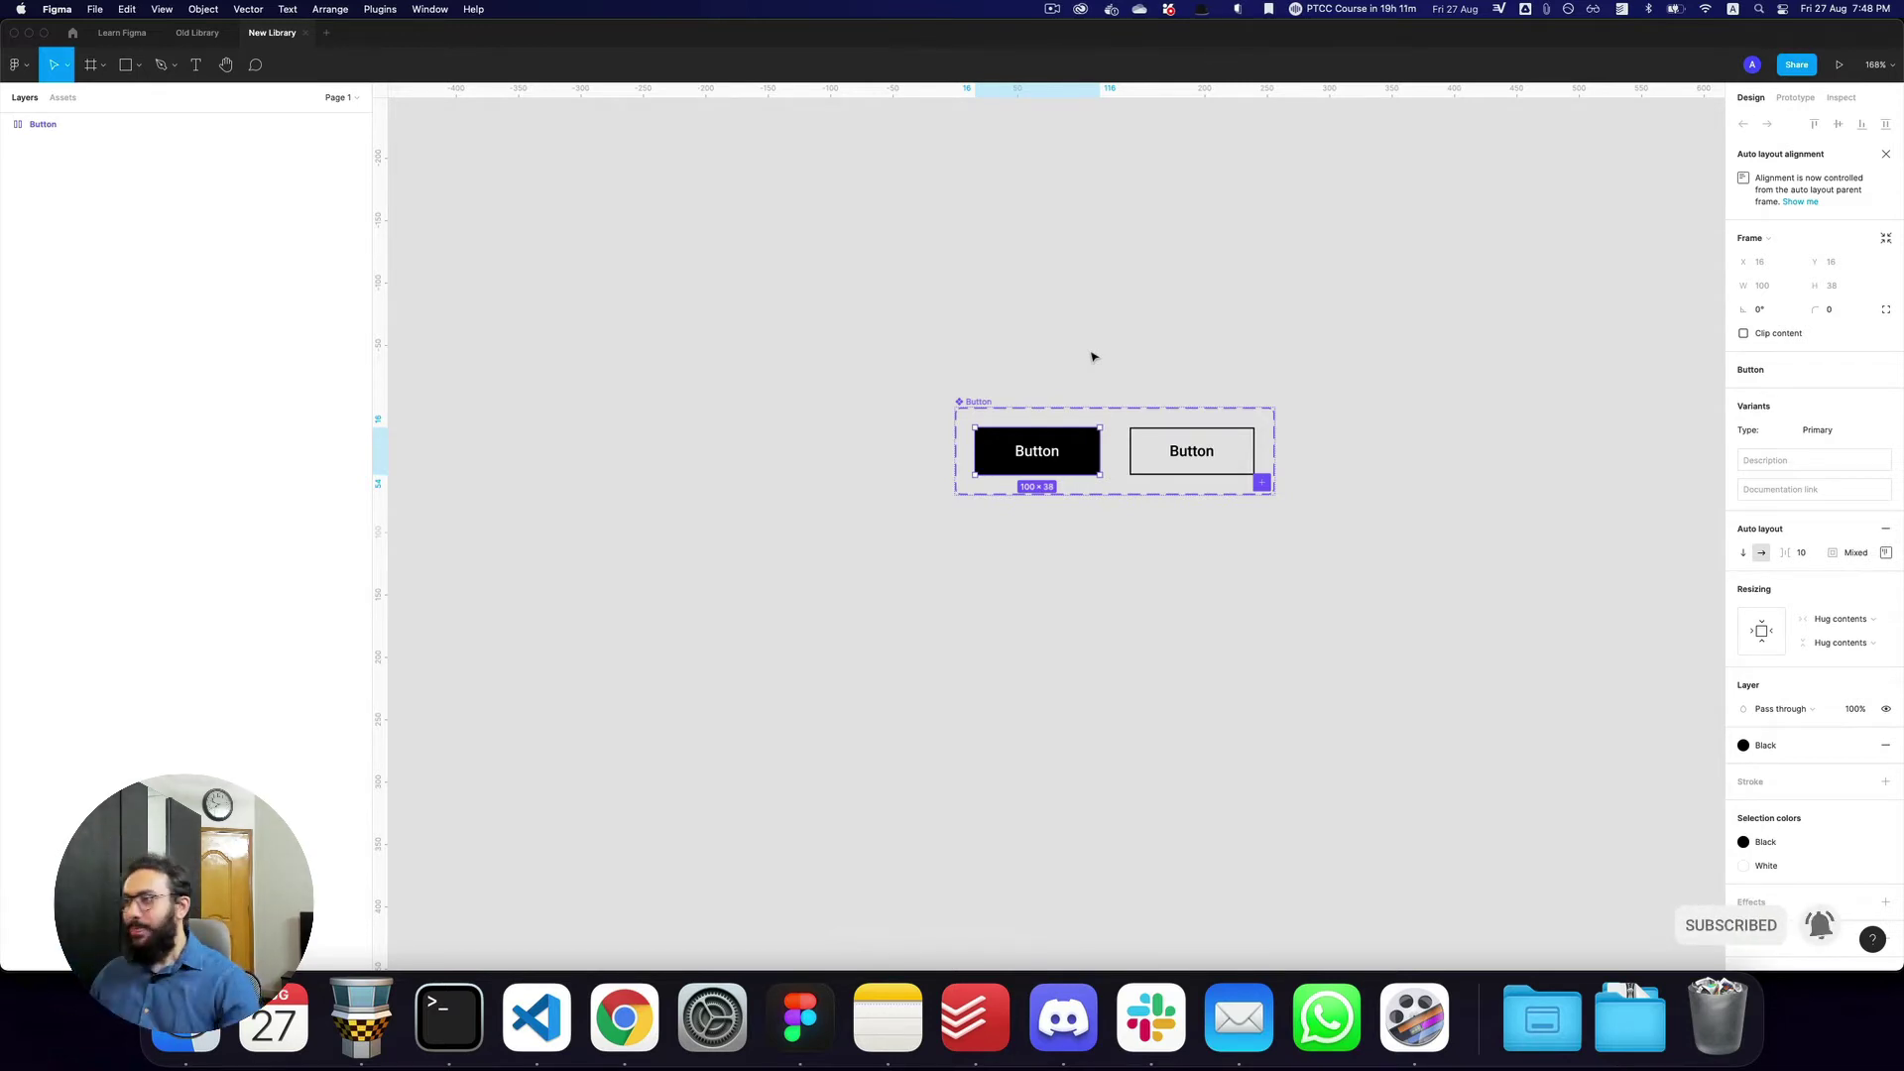
key("super+2")
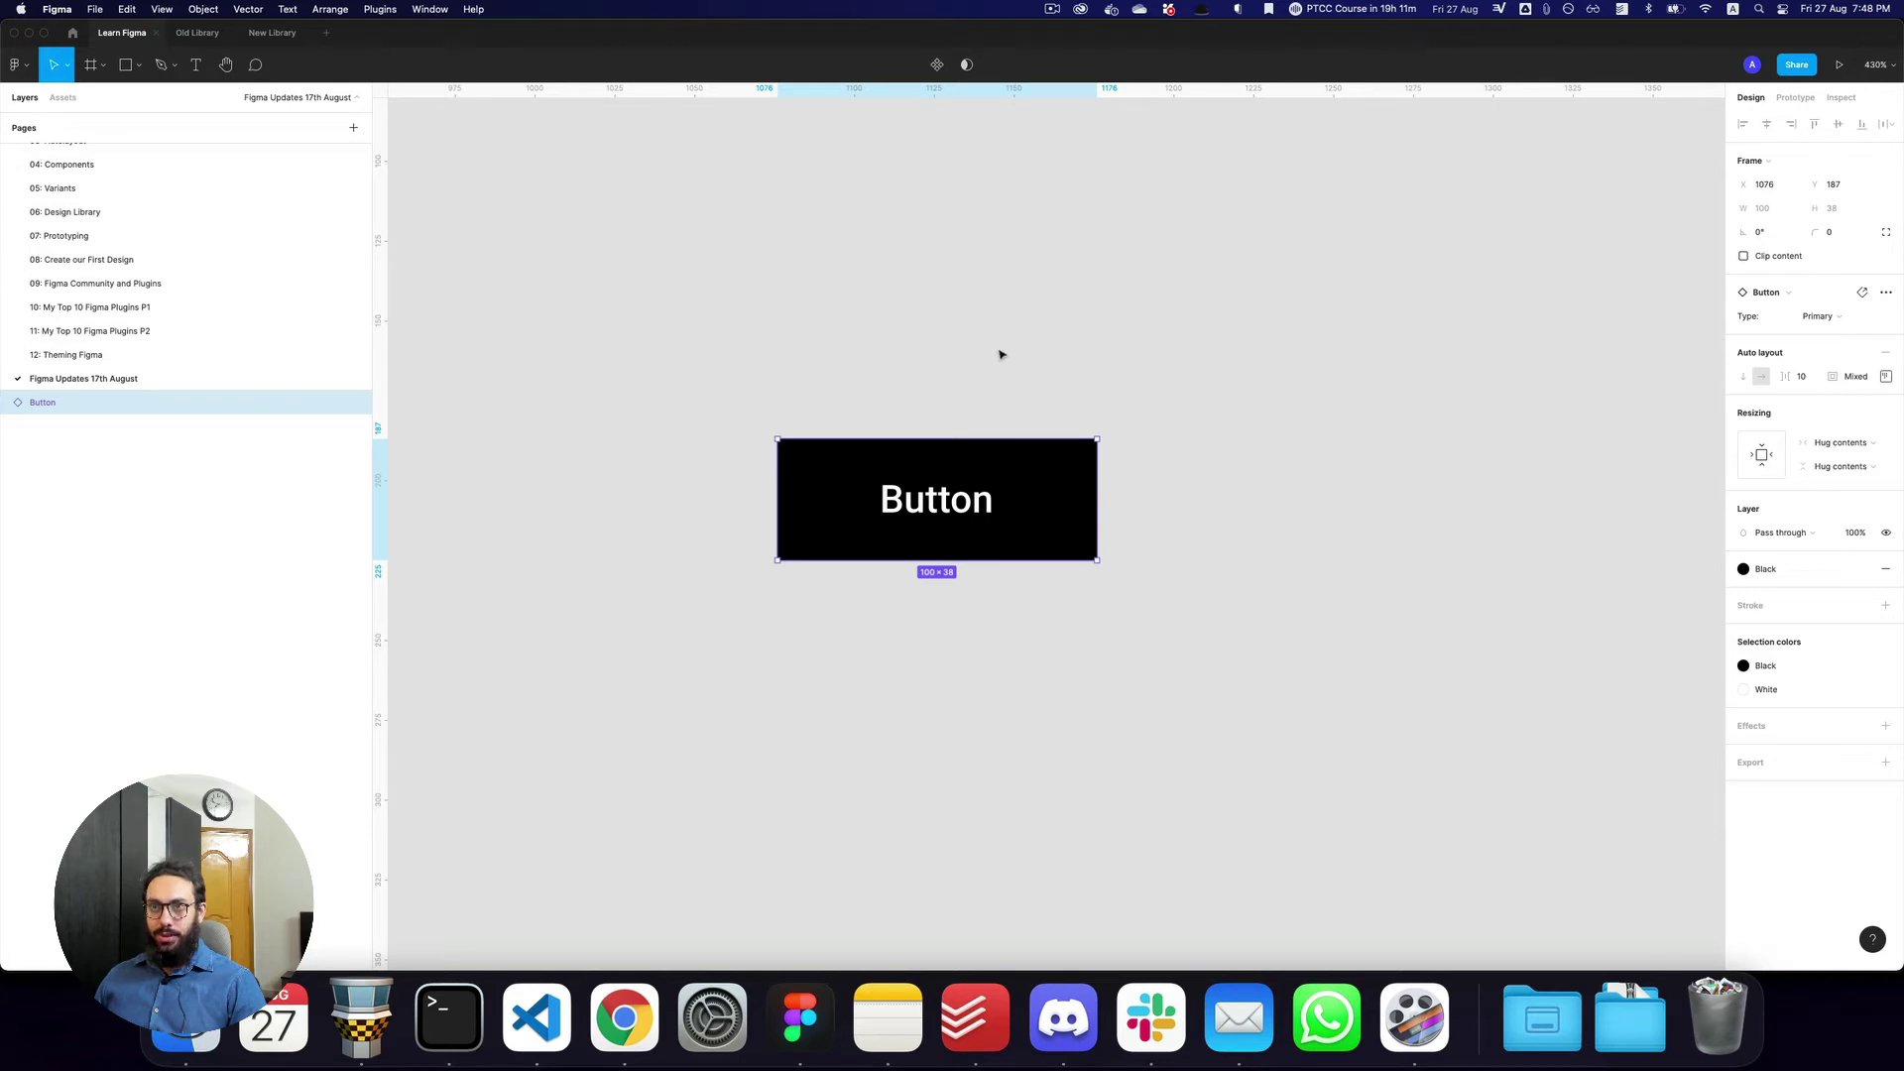
key("alt+2")
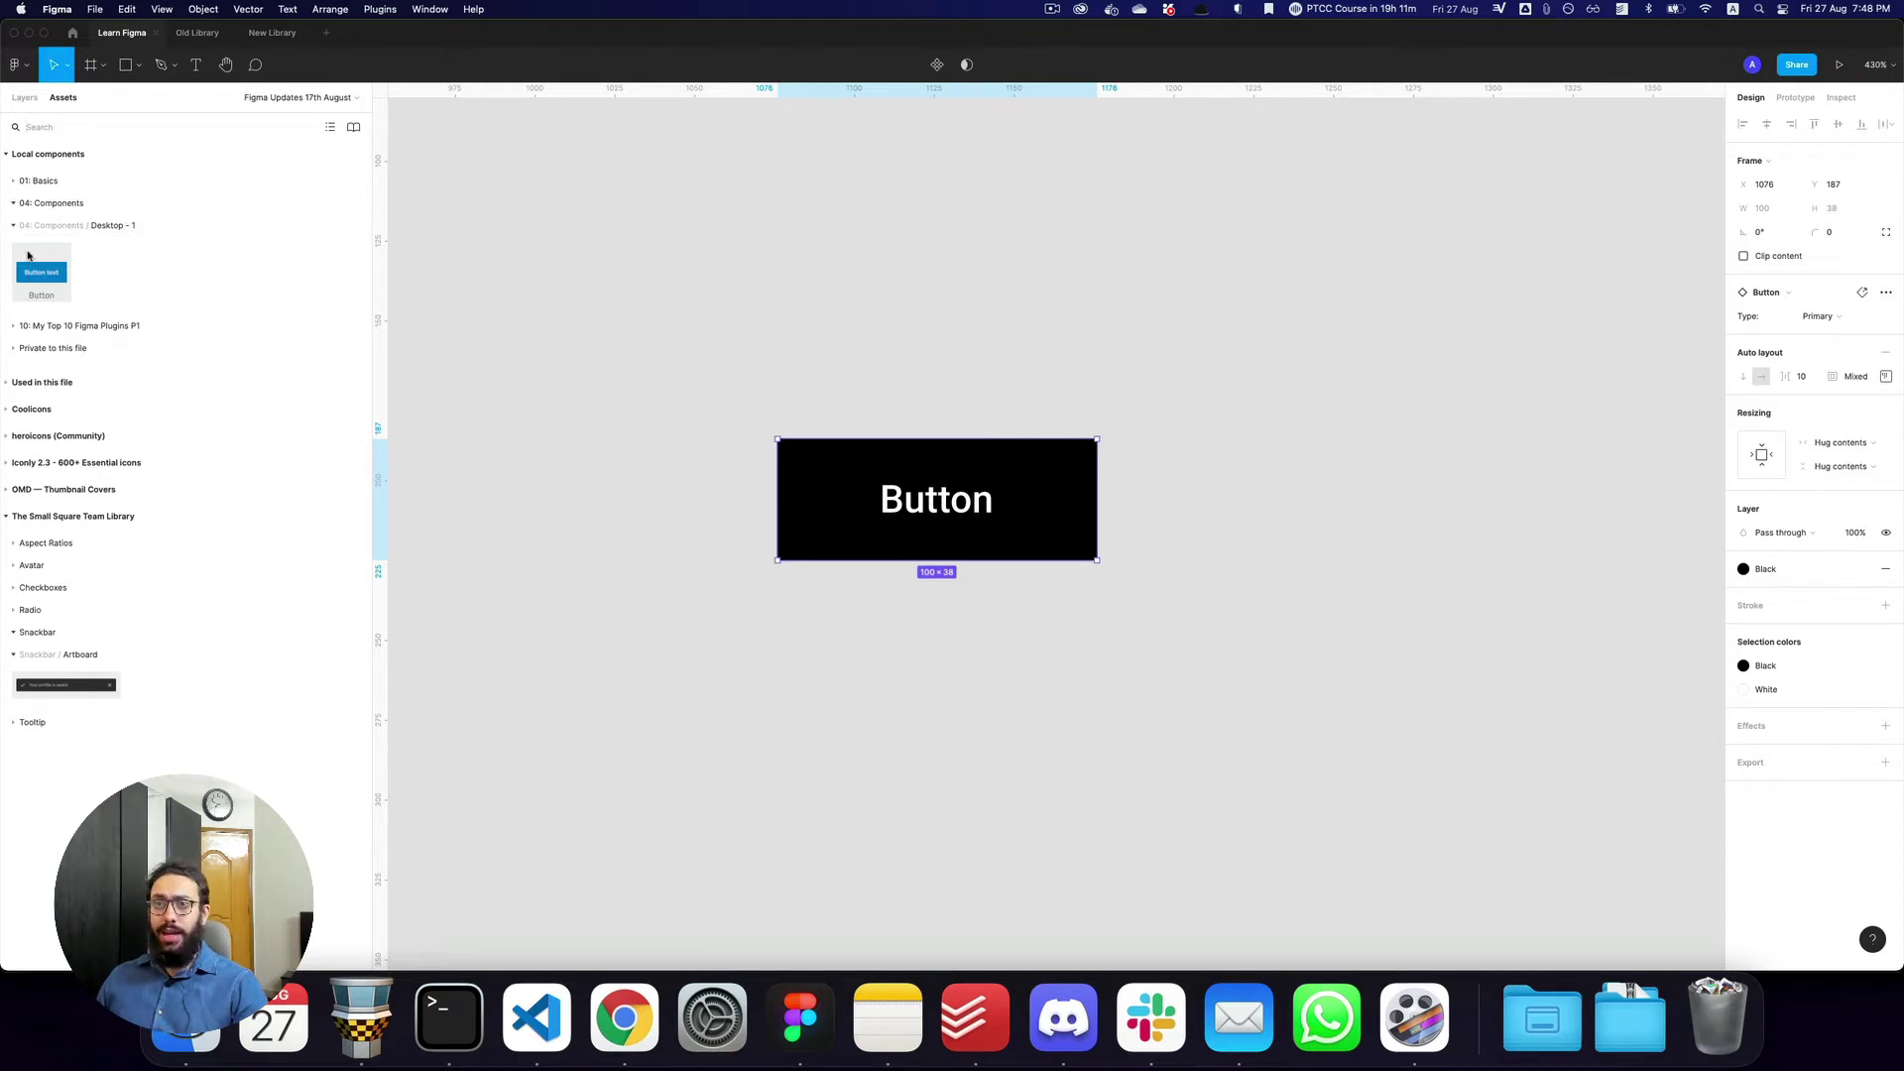
left_click_drag(67, 279, 1050, 258)
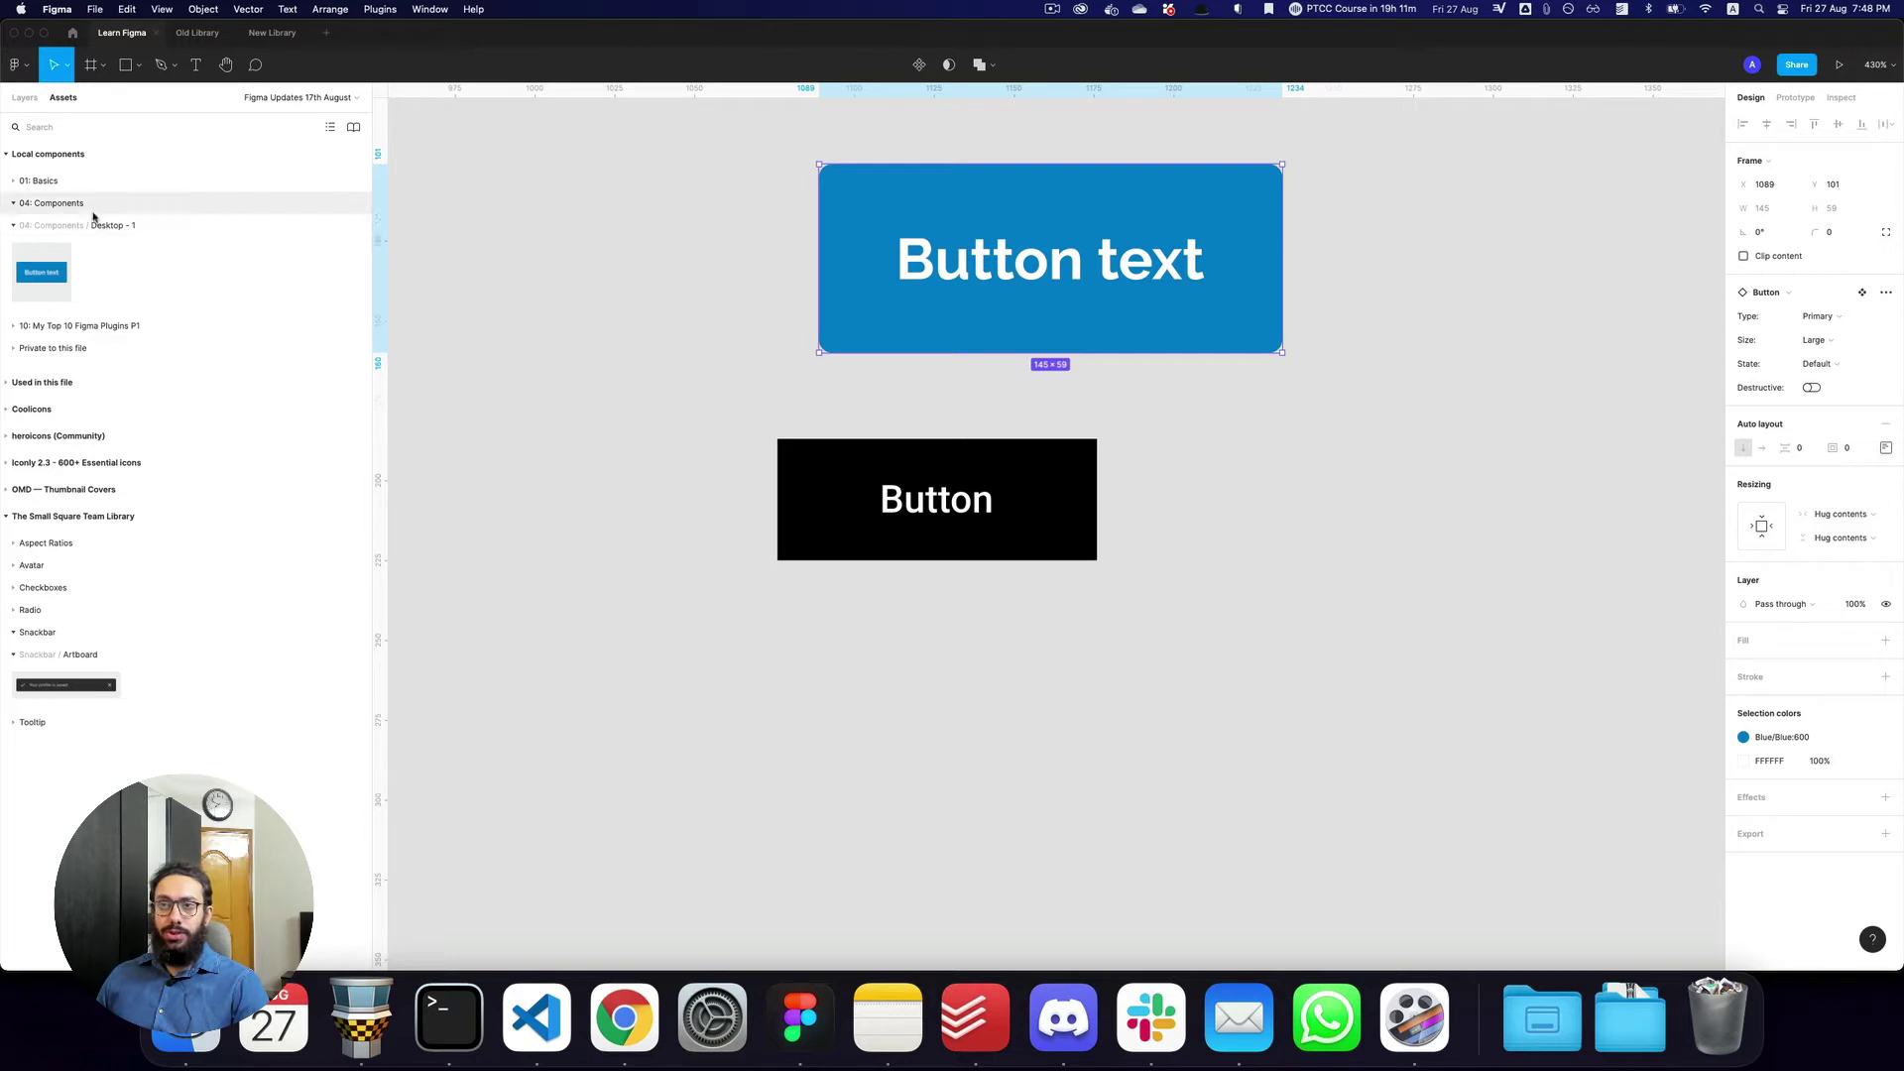
key("alt+1")
key("alt+2")
left_click_drag(45, 282, 709, 704)
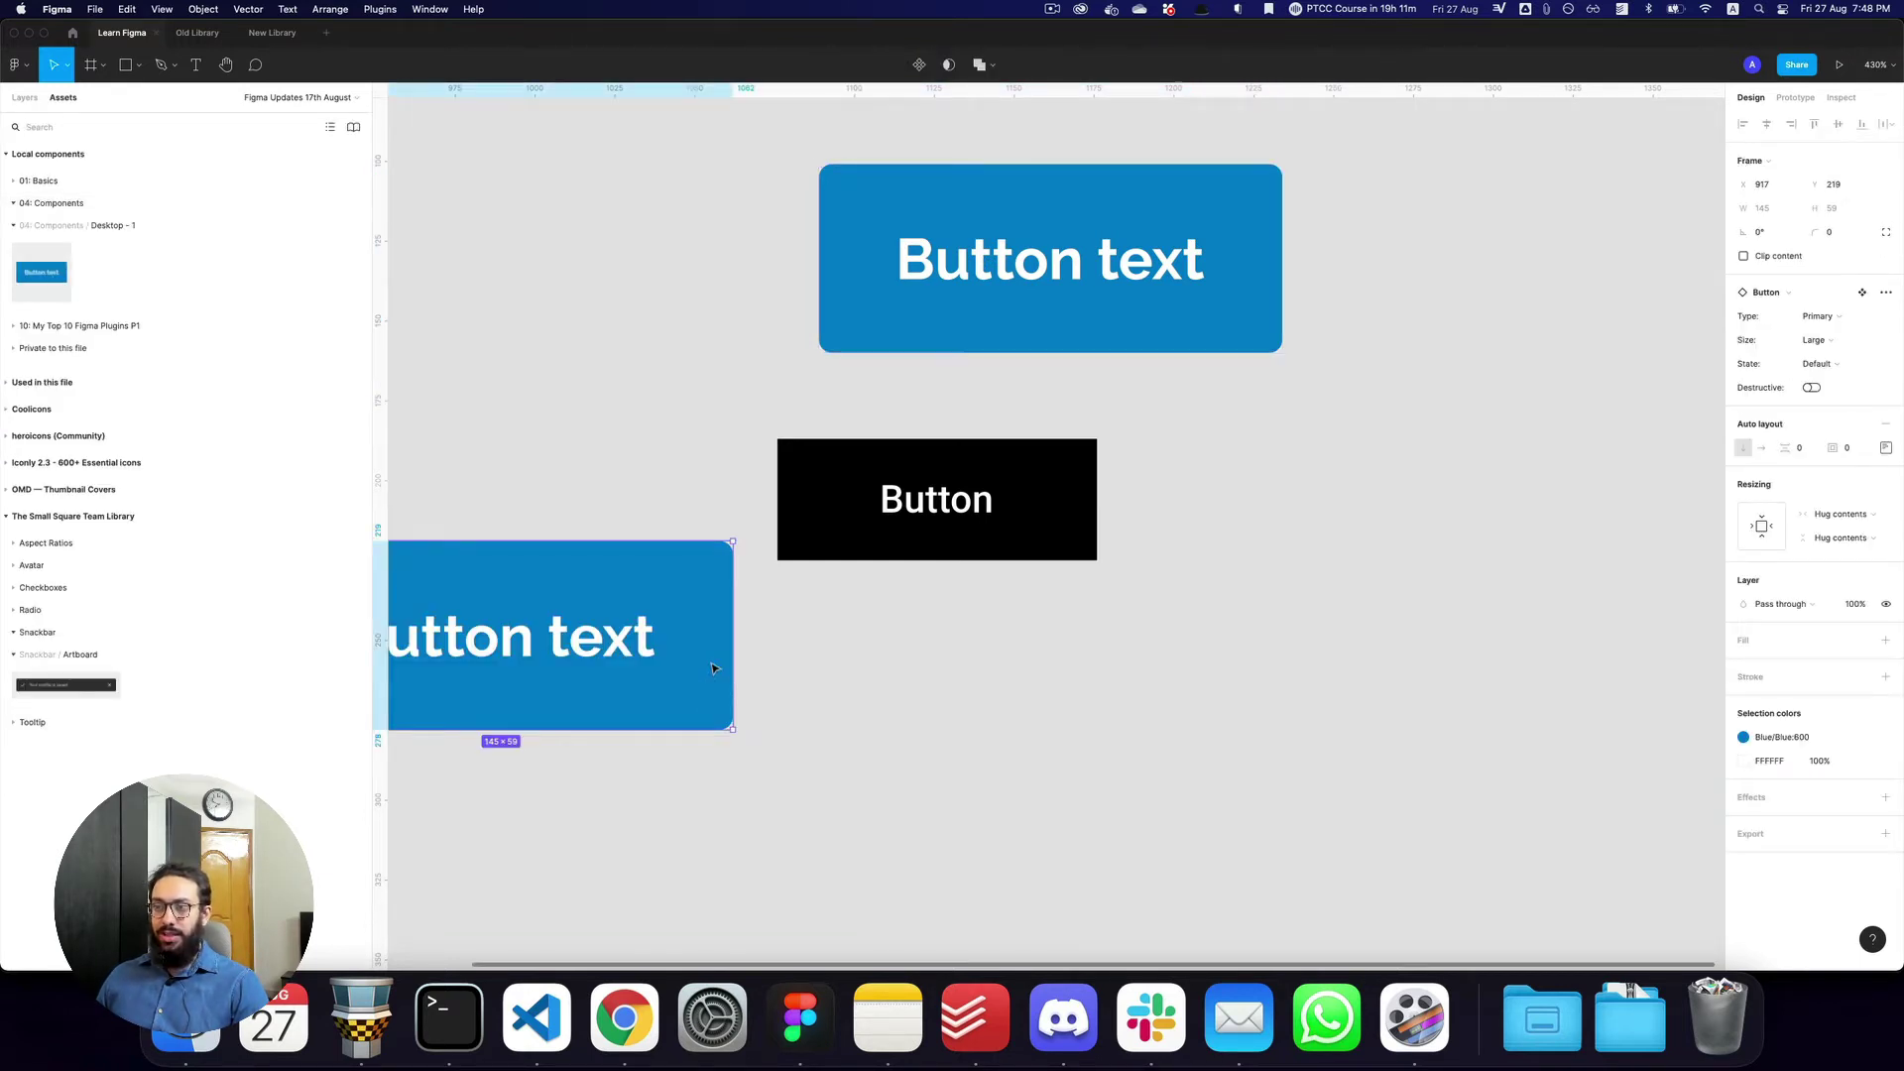
left_click(987, 342, "shift")
key("super+shift+x")
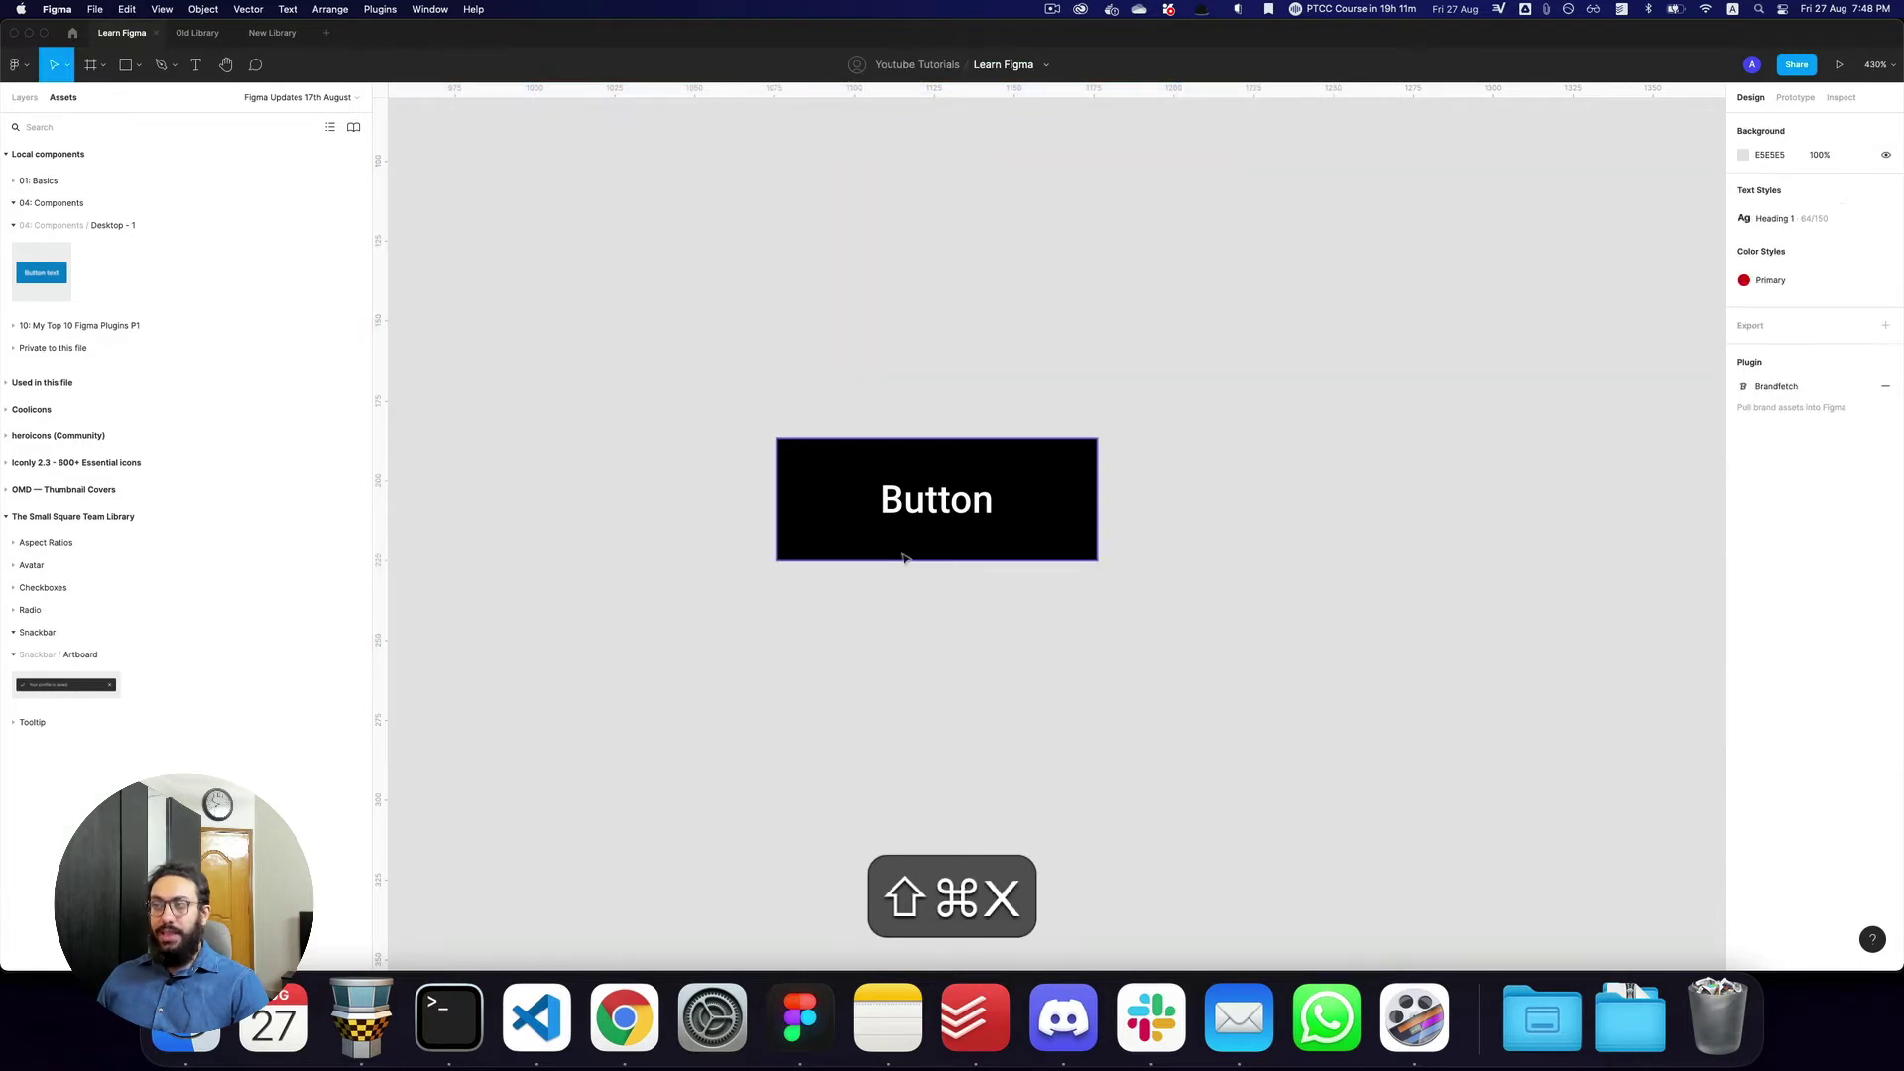
key("super+z")
key("alt+super+i")
left_click(910, 421)
Insert a blue Button instance from the 'button' component search above the black Button
key("shift+i")
type("button")
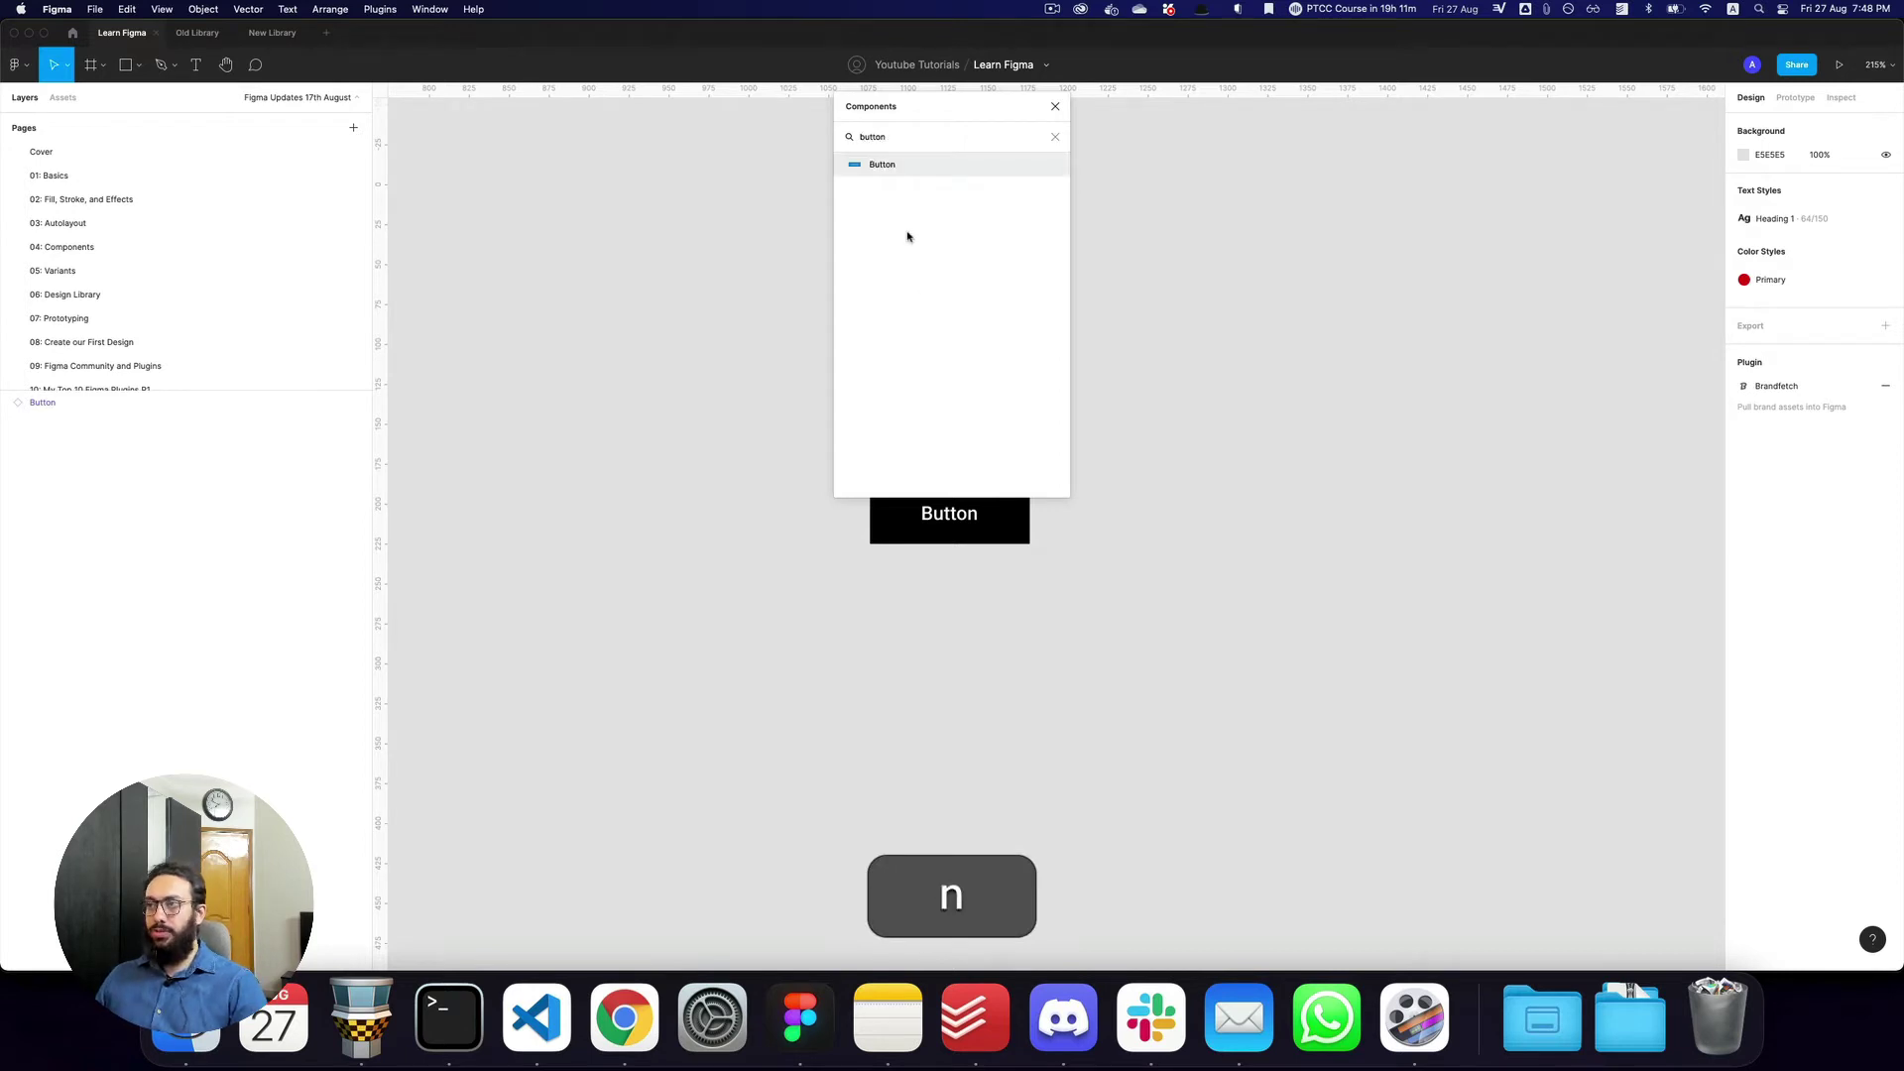
left_click_drag(878, 167, 977, 382)
key("space")
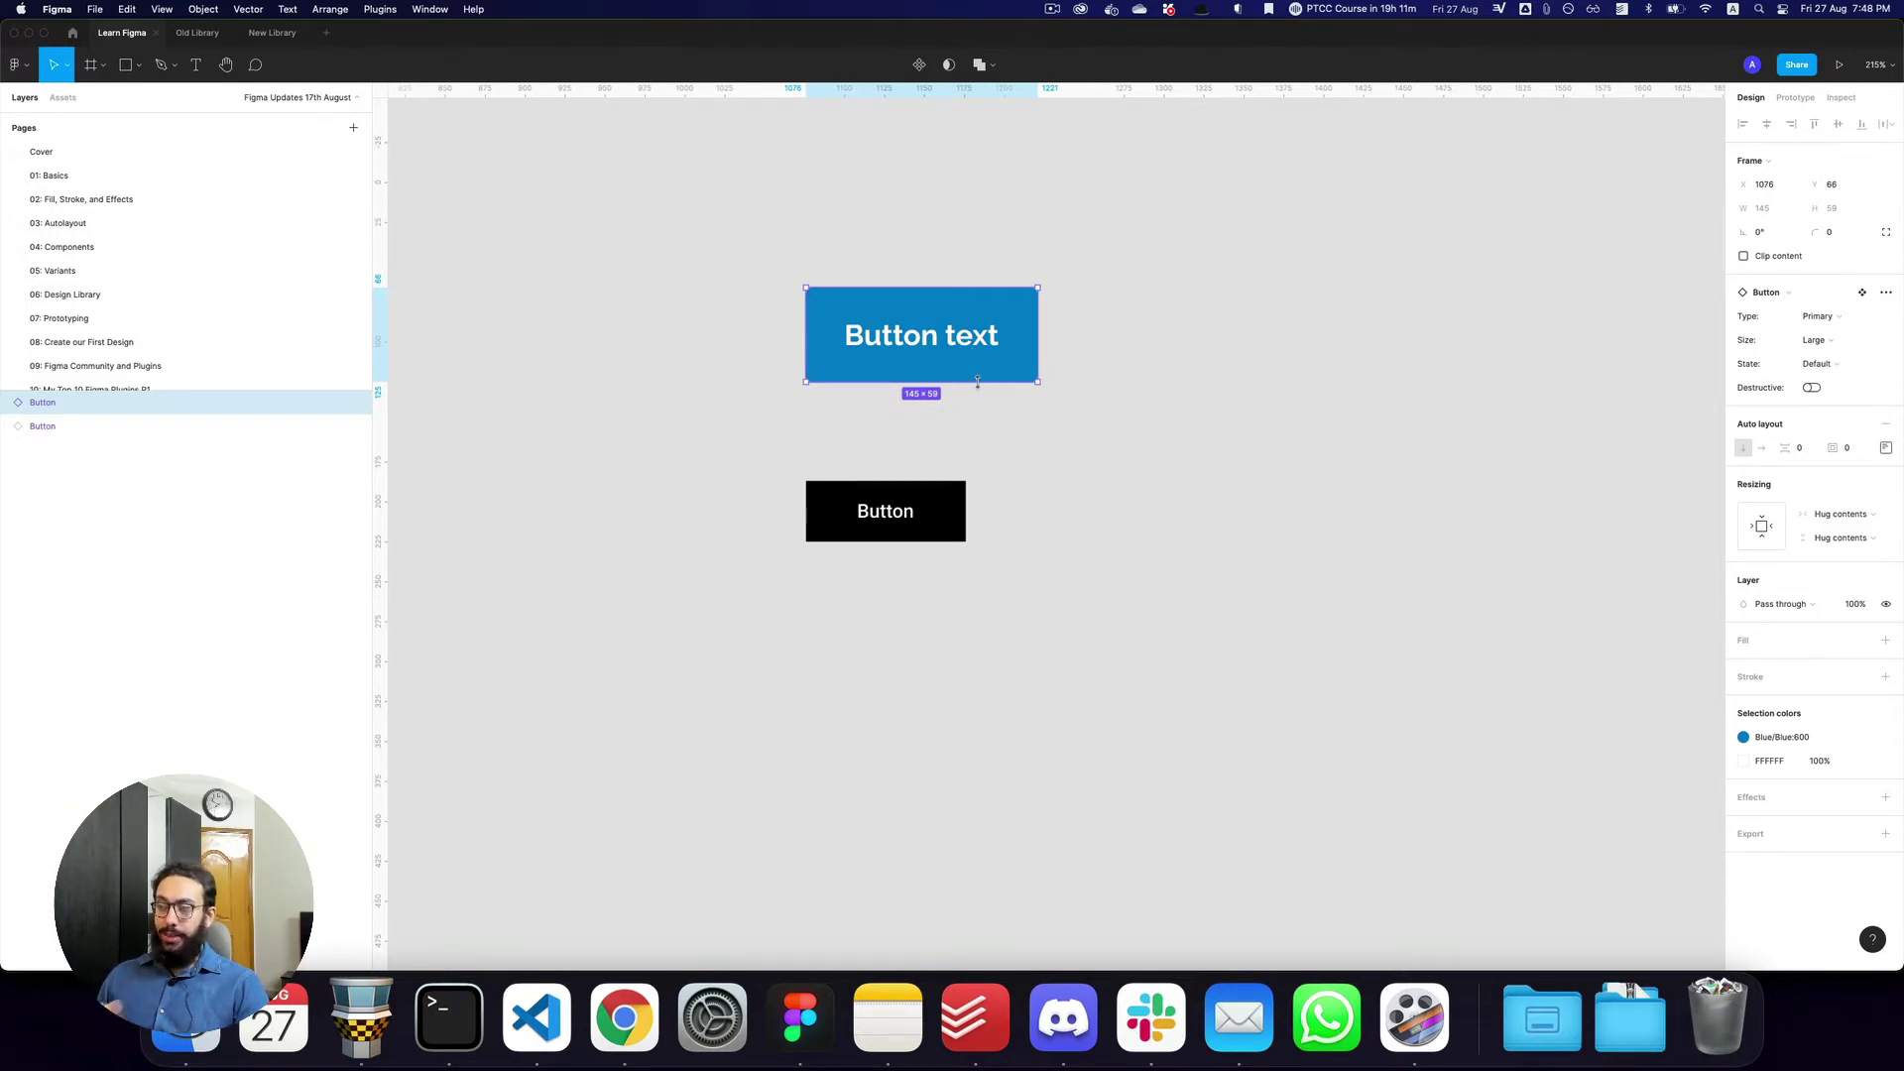
left_click(952, 485)
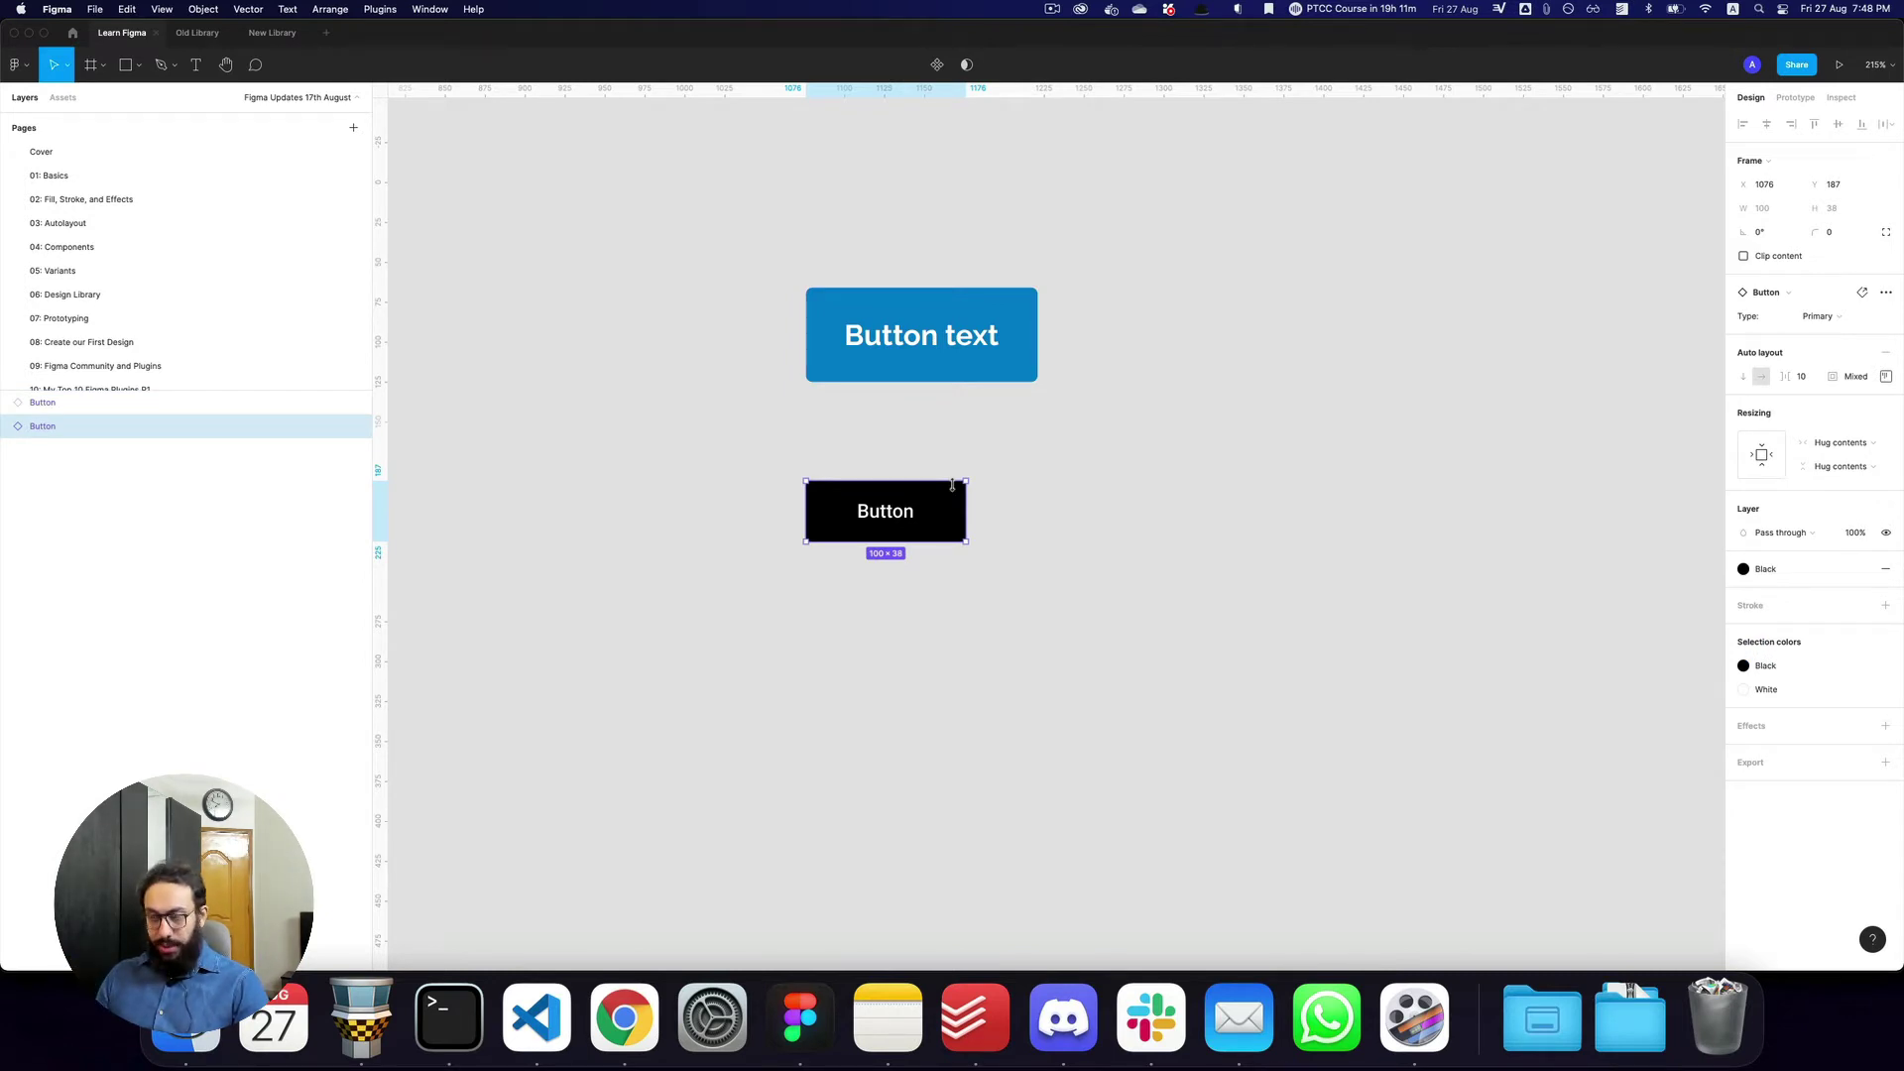
Swap the selected black button for the blue Button from the 'button' component search
key("shift+b")
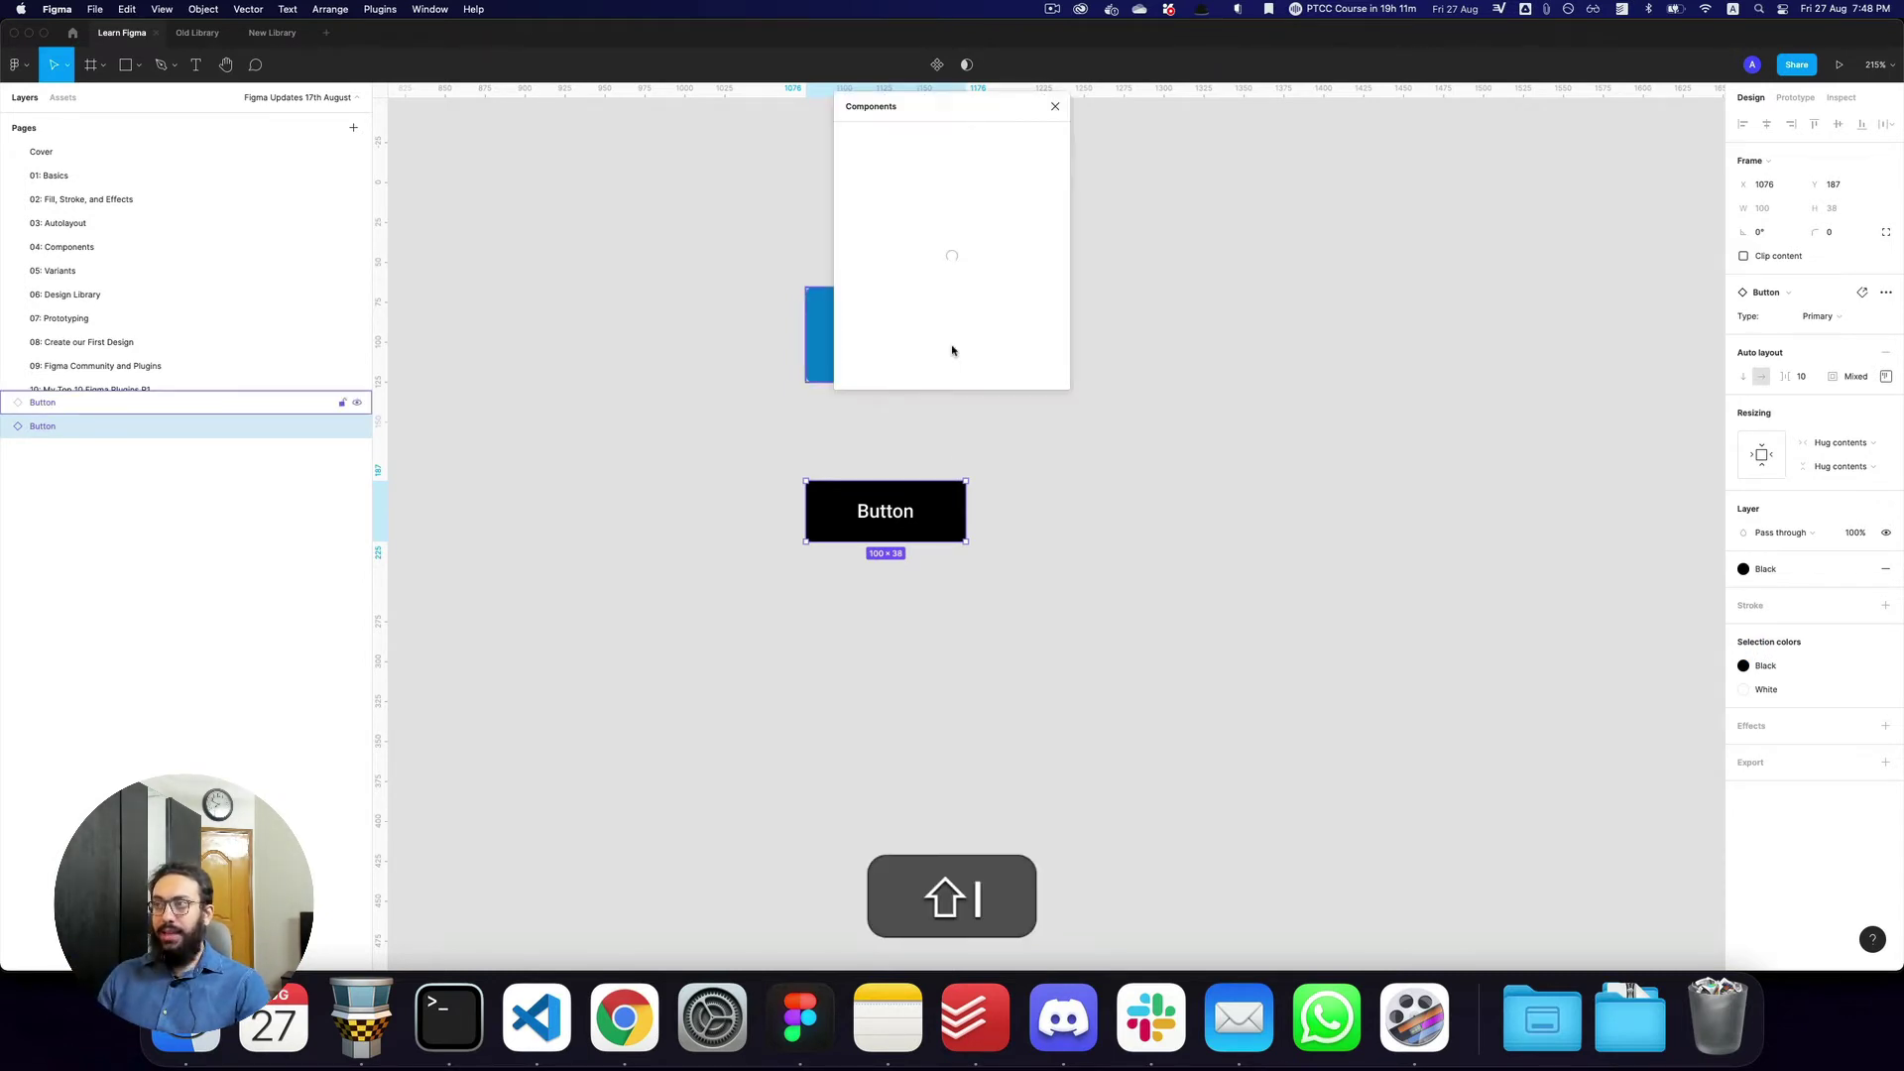
key("BackSpace")
type("button")
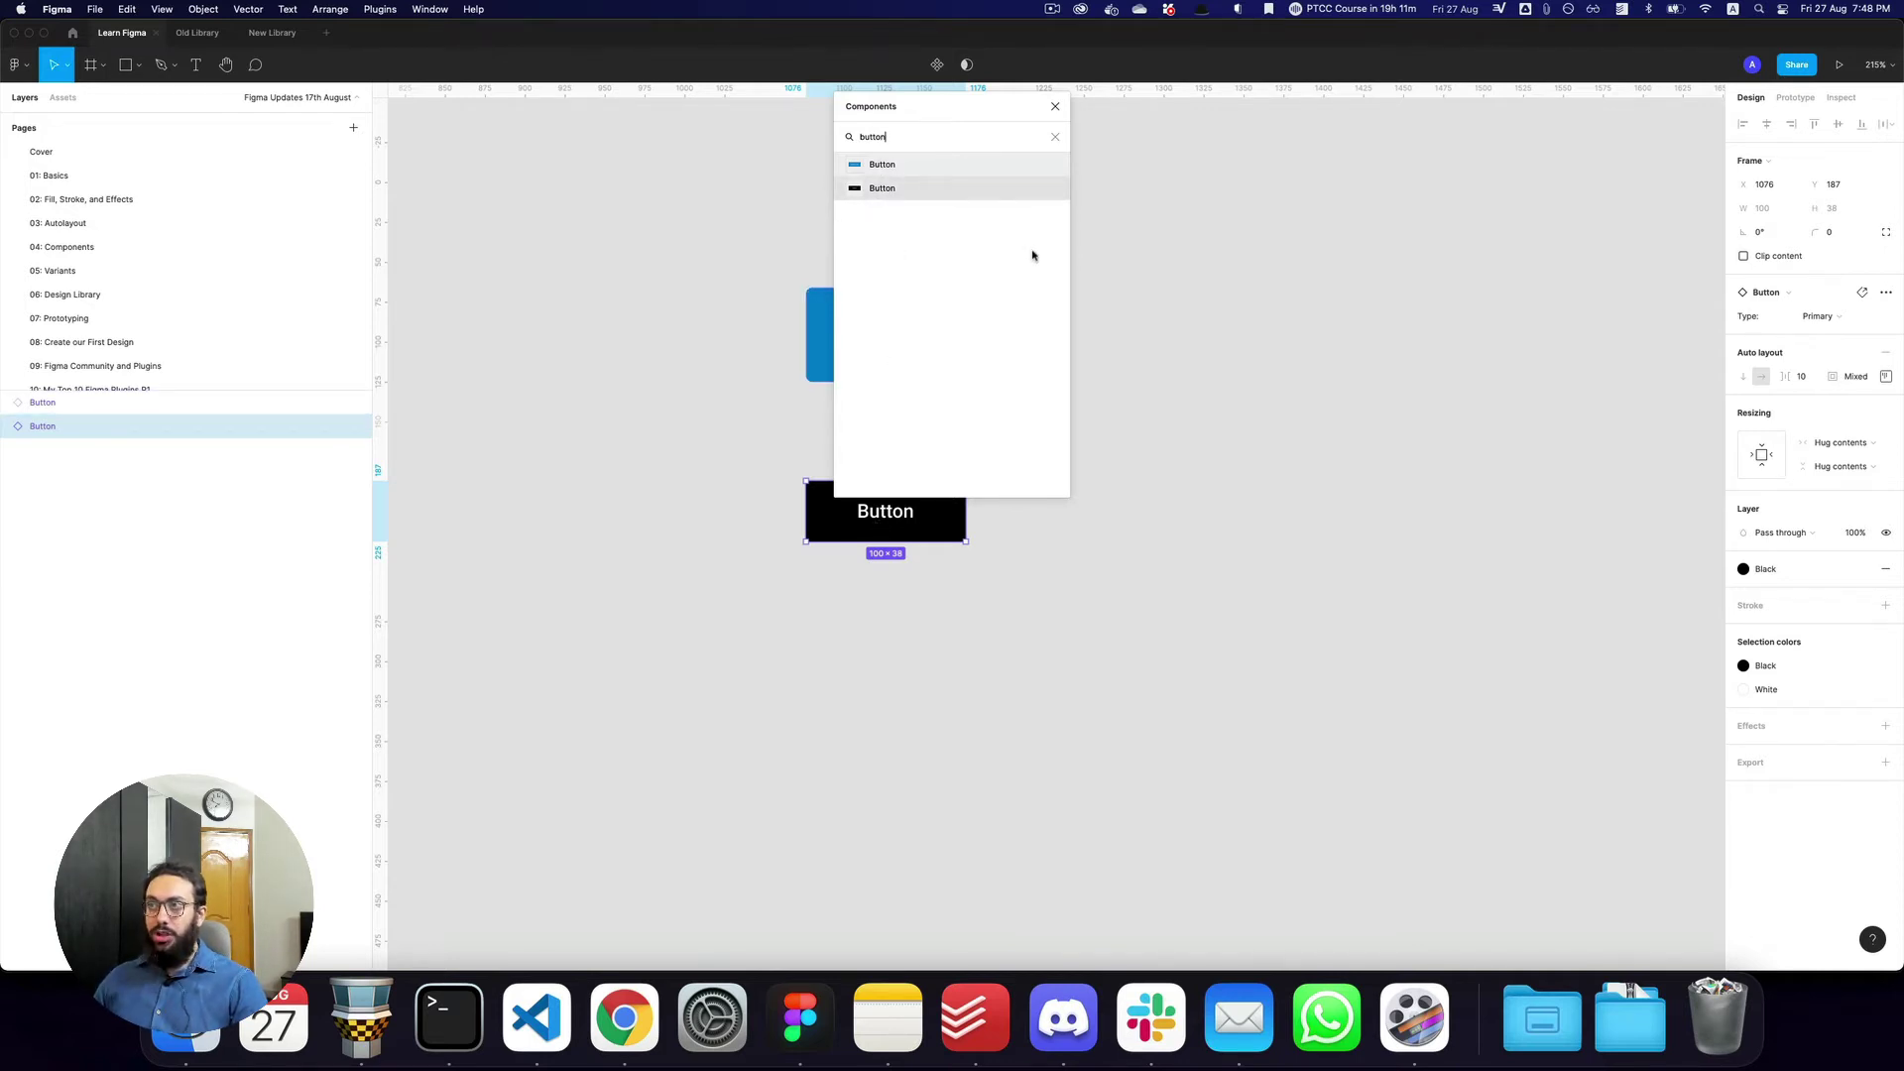
key("shift")
key("alt")
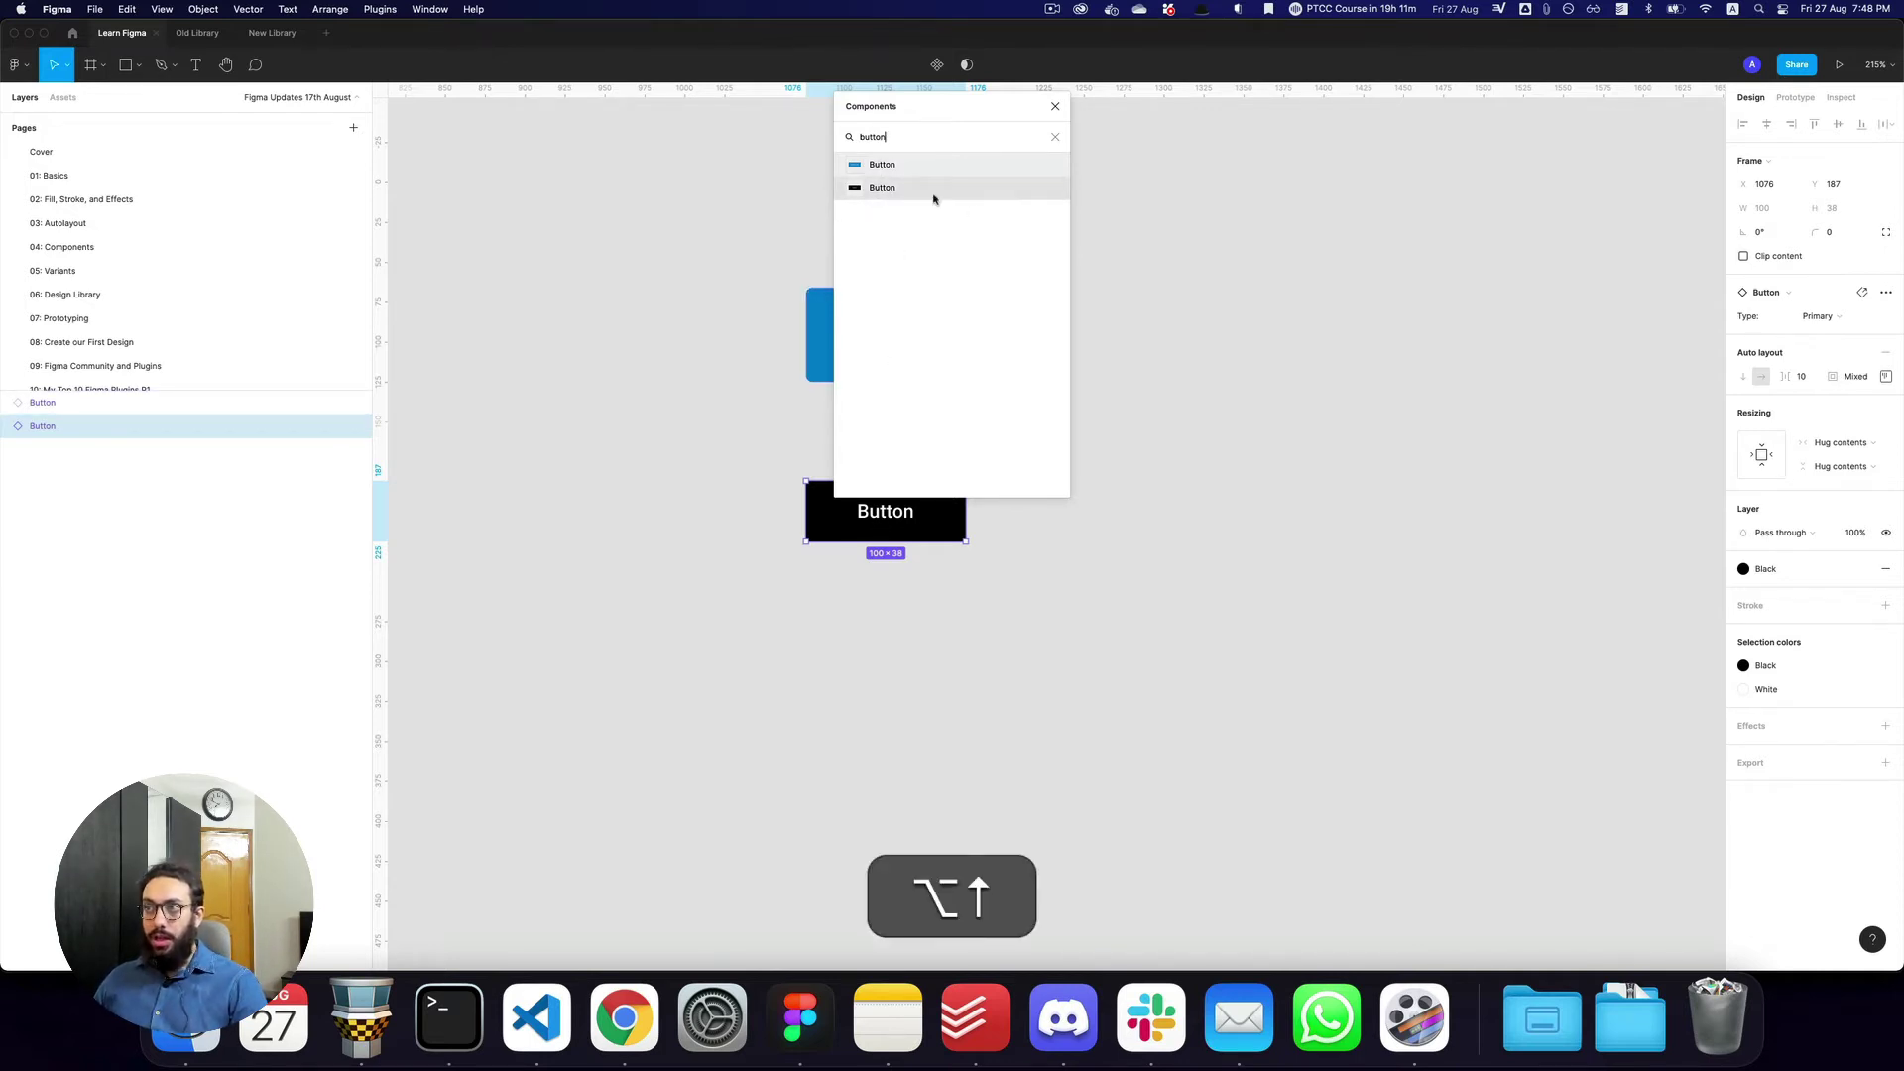
left_click(854, 169, "alt")
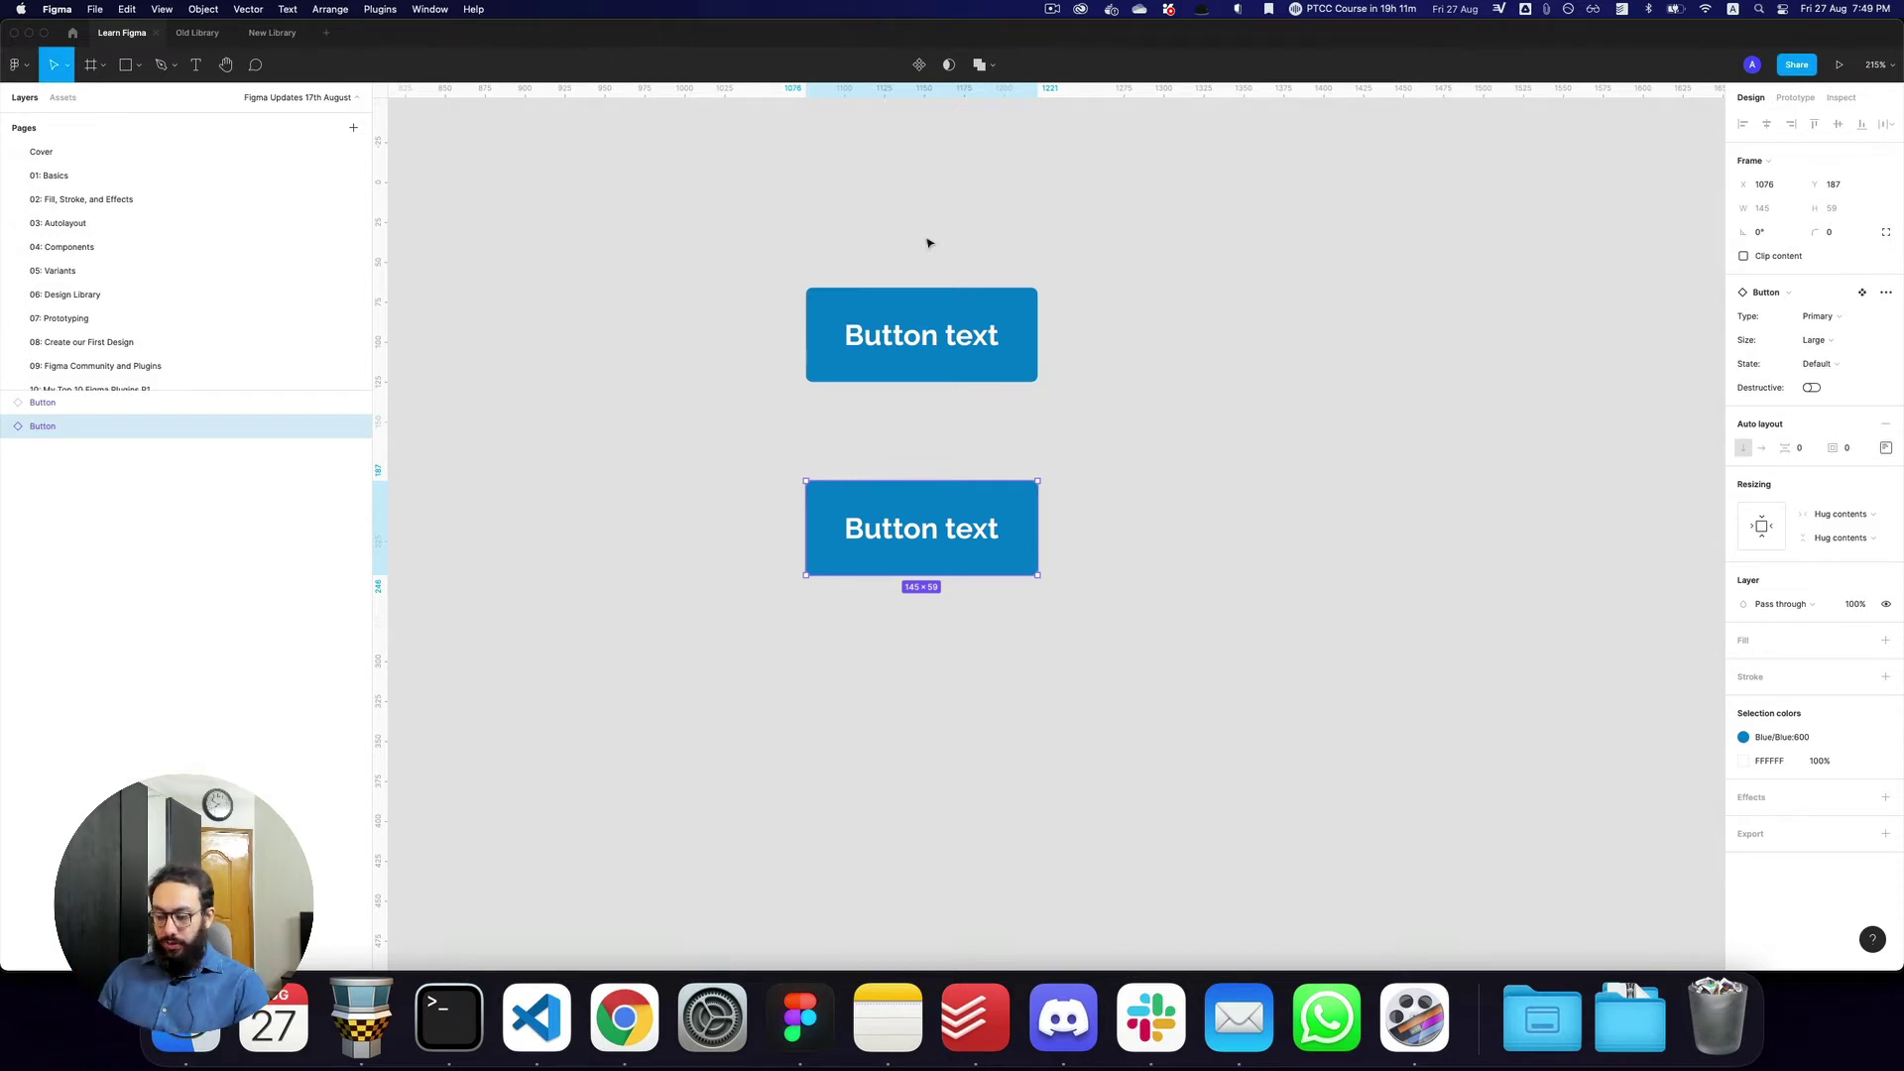
key("alt+shift+2")
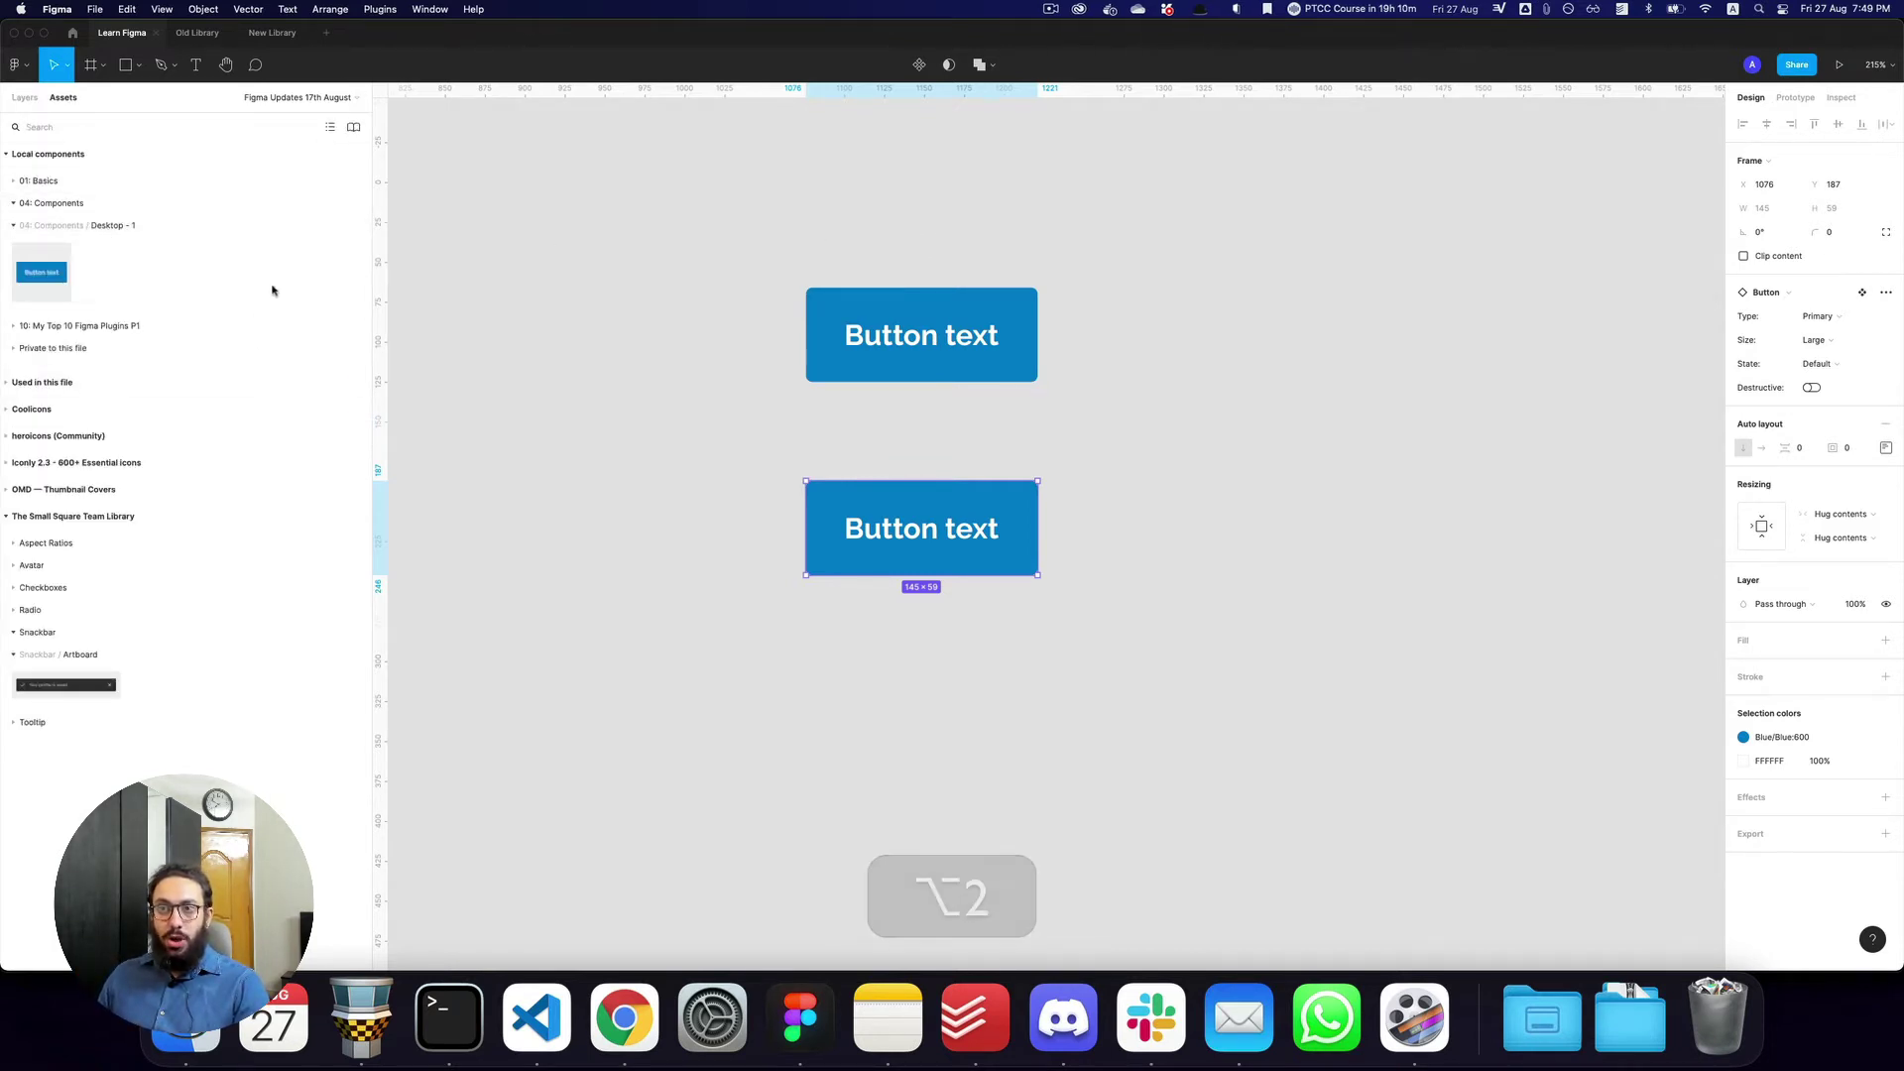
key("alt+1")
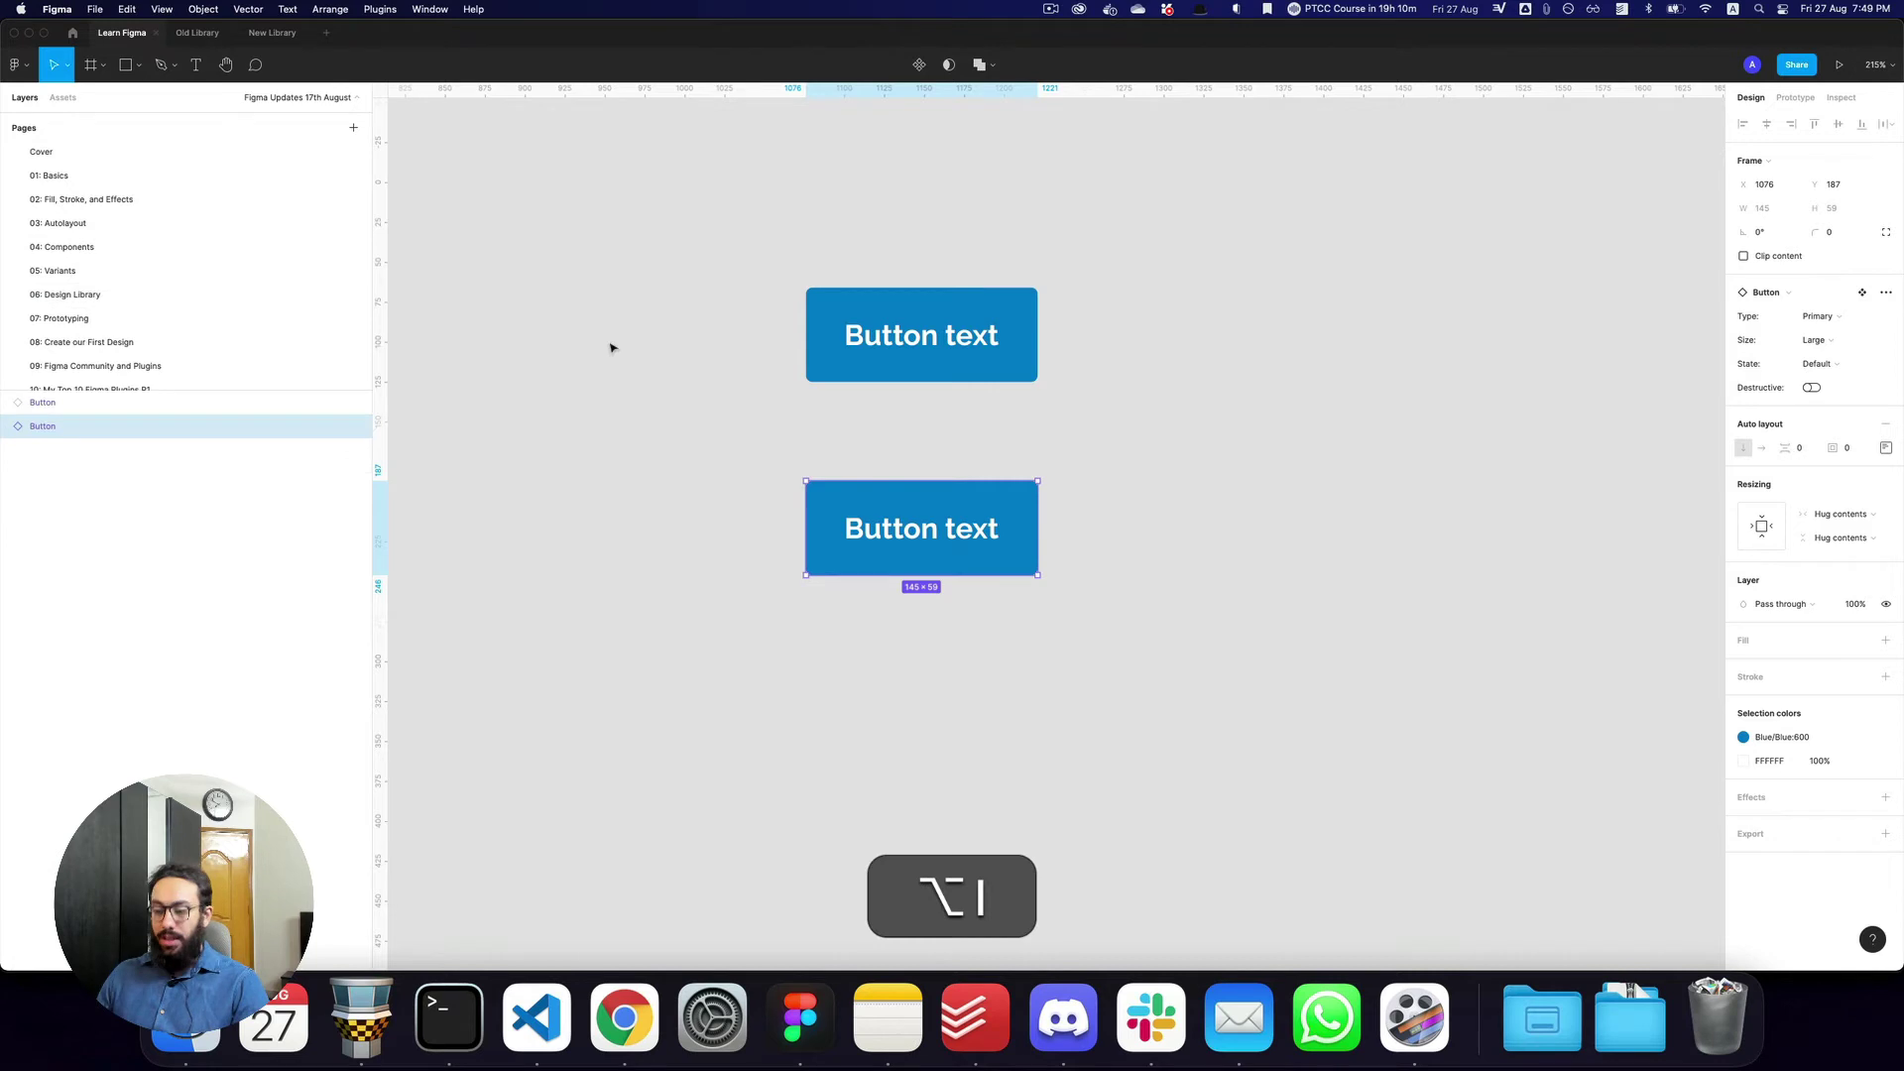
key("shift+i")
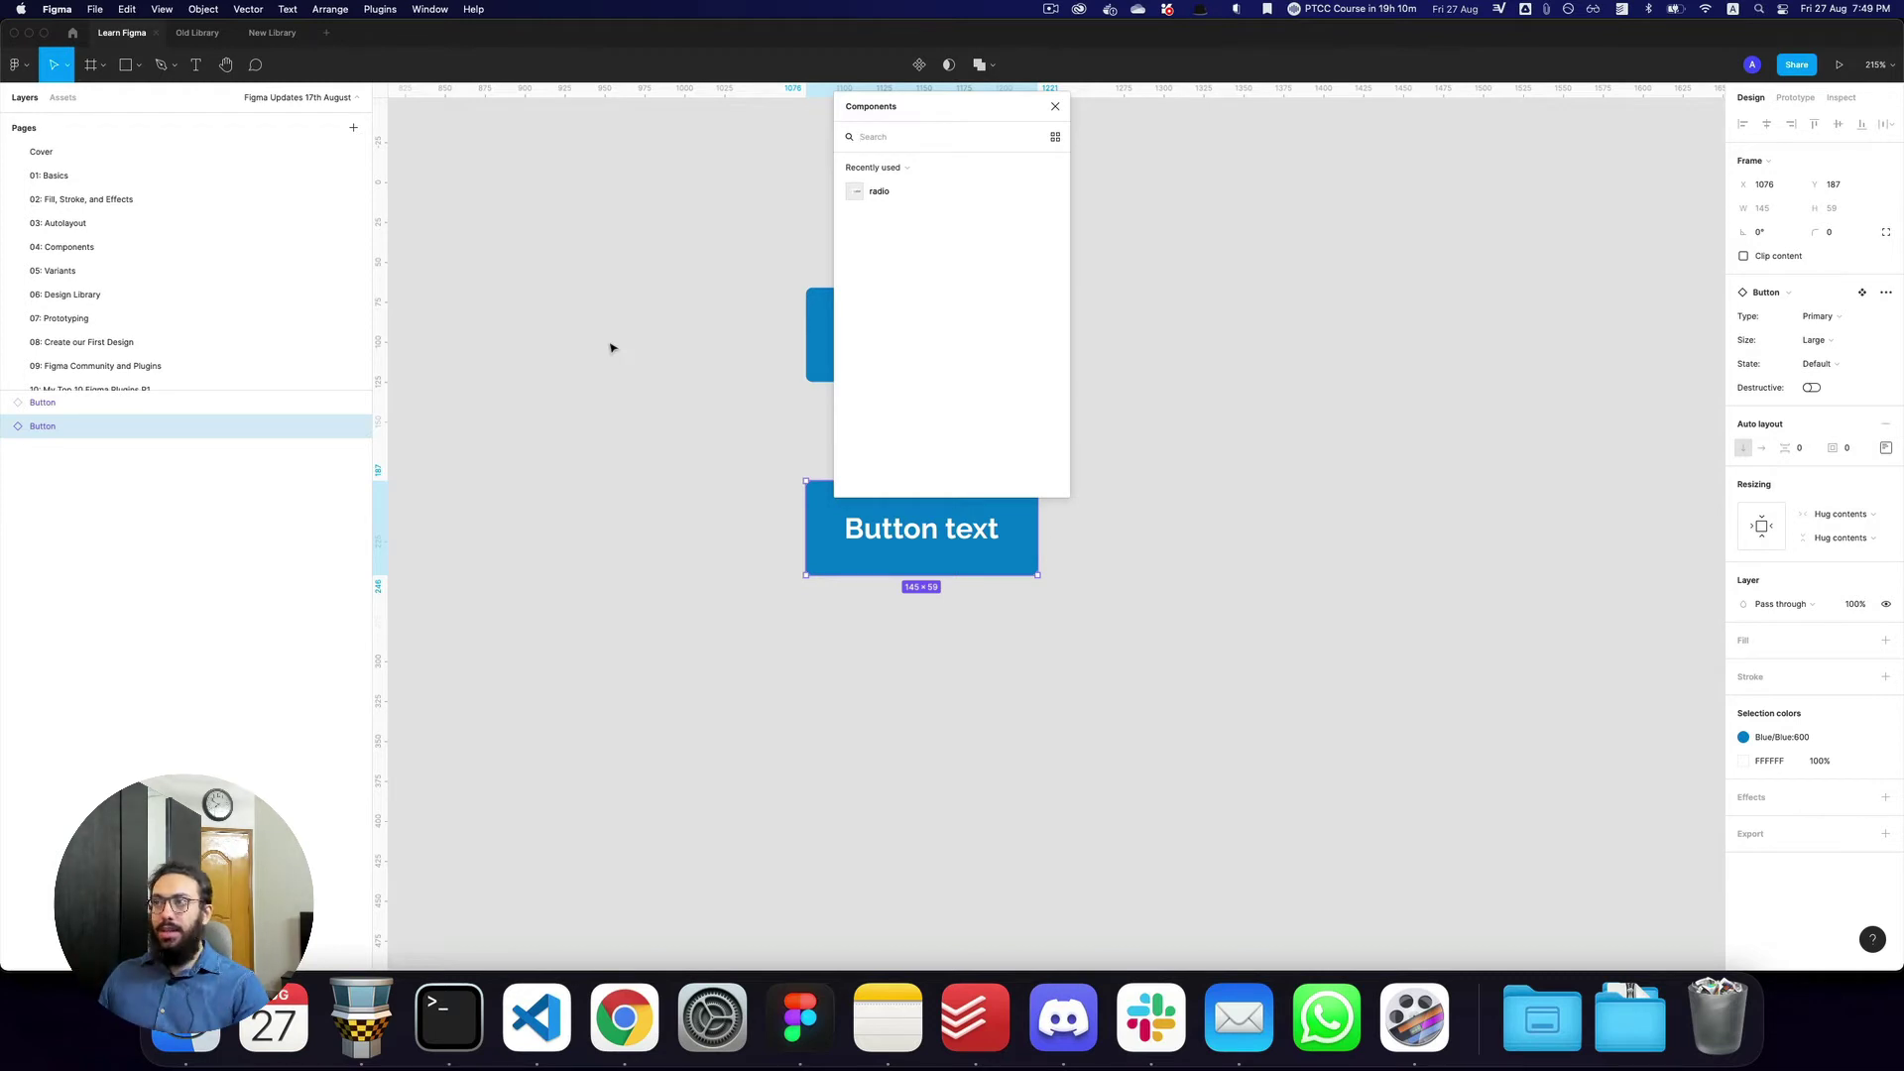
Search components for 'a' in grid view and swap the button for circle_left
left_click(1055, 136)
key("cmd+BackSpace")
type("a")
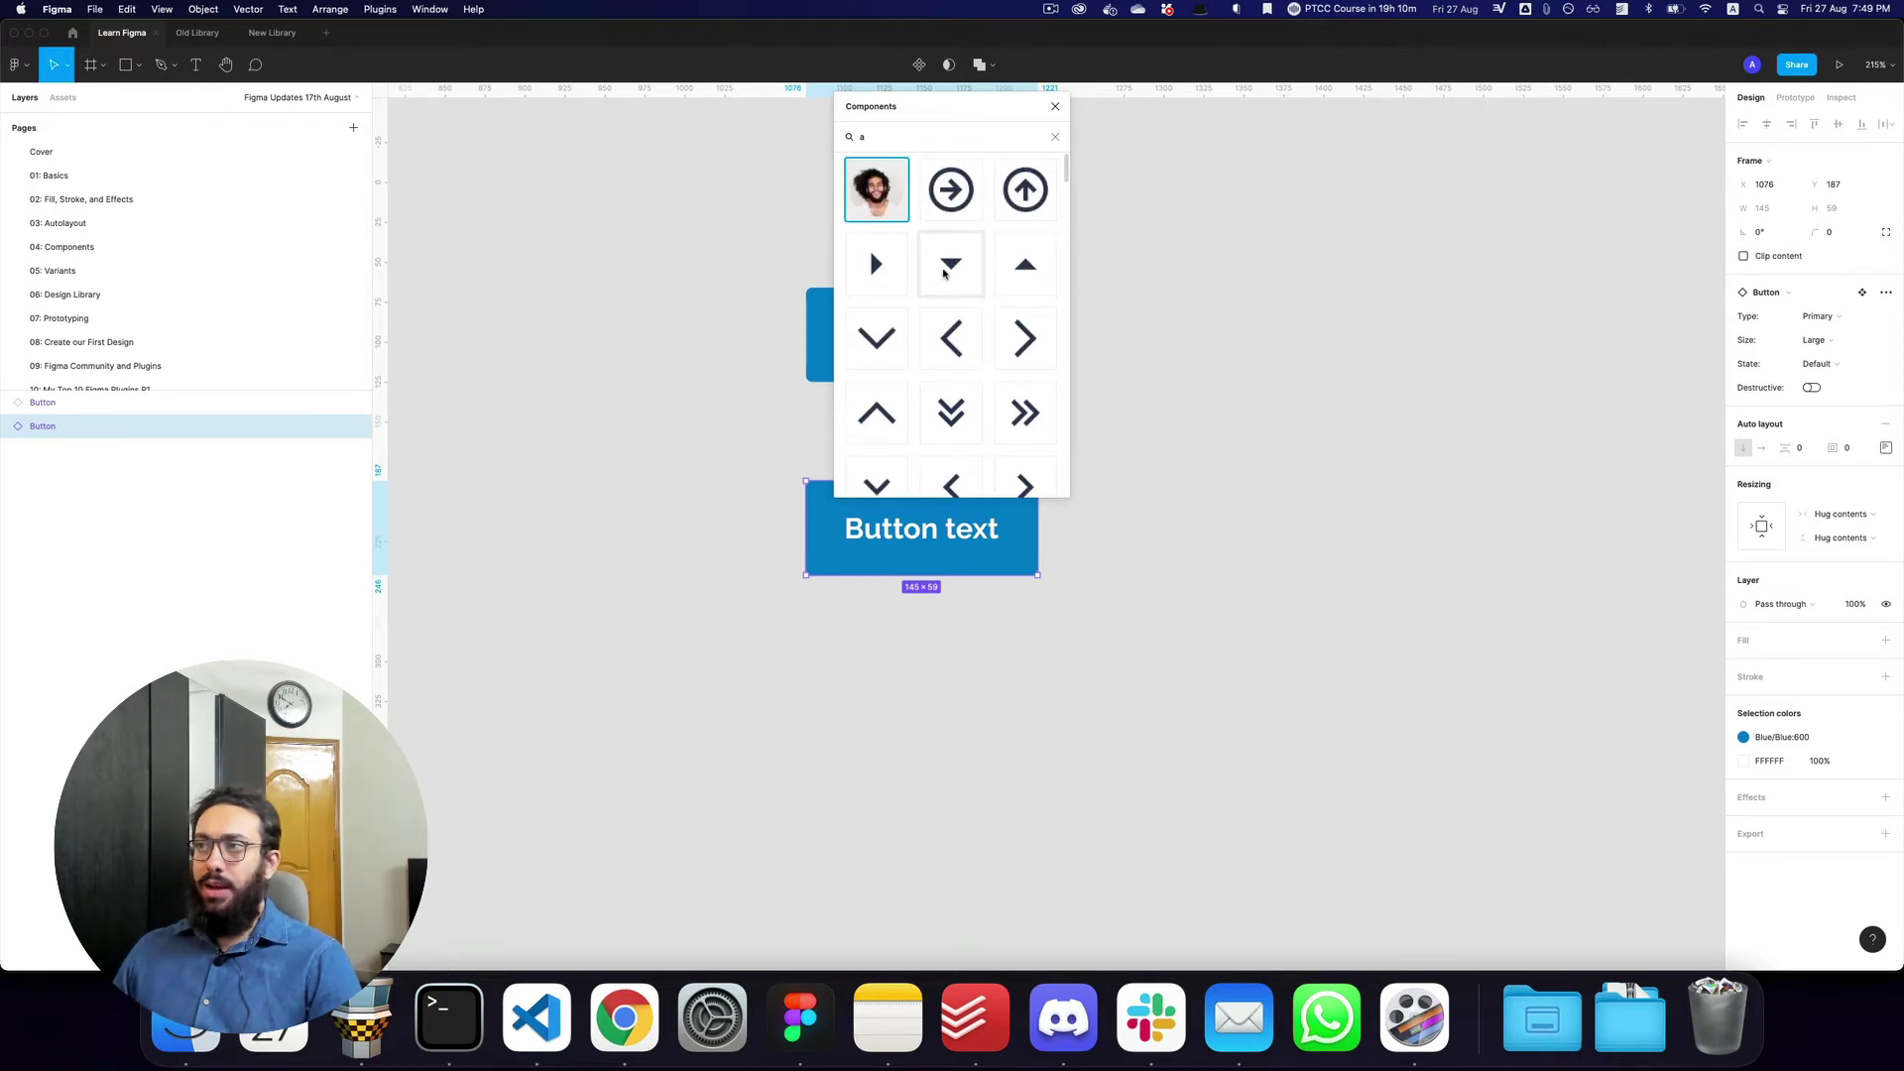
scroll(943, 274, "down", 5)
scroll(943, 274, "up", 1)
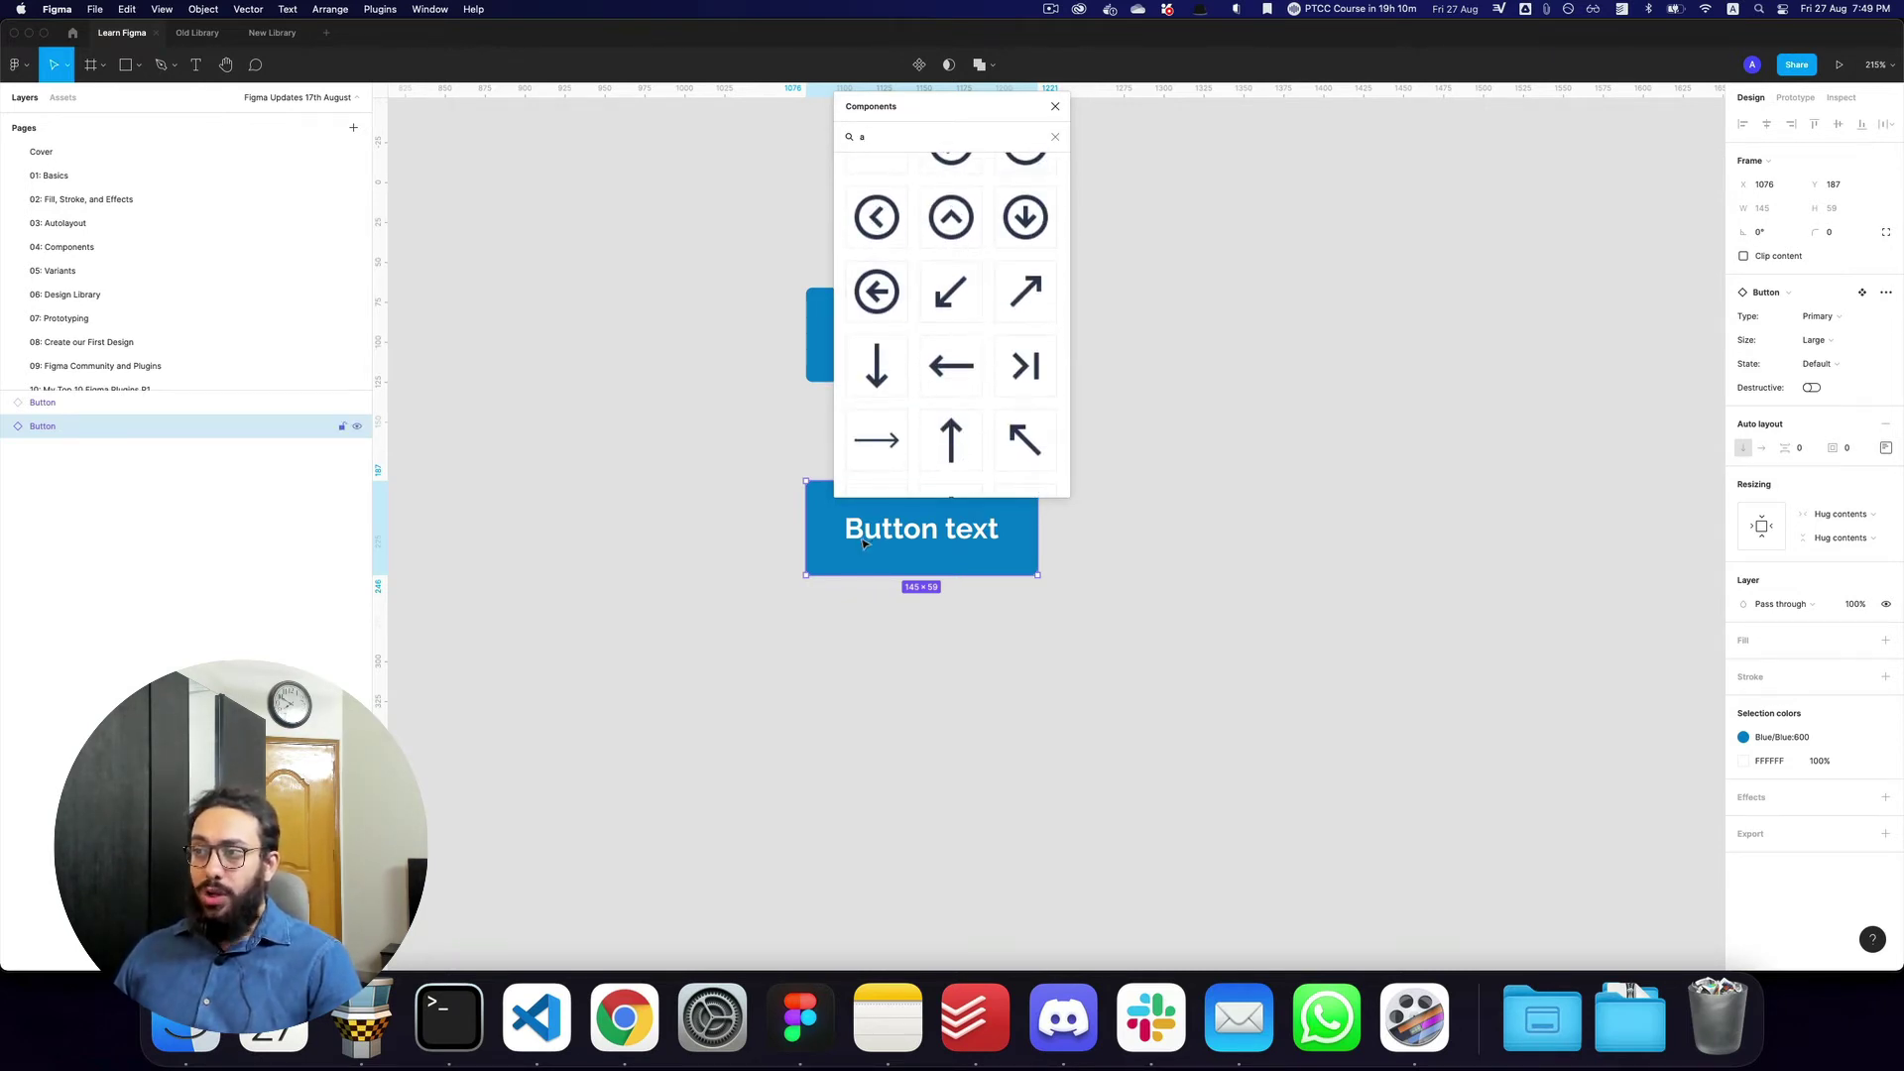
left_click(877, 290, "alt")
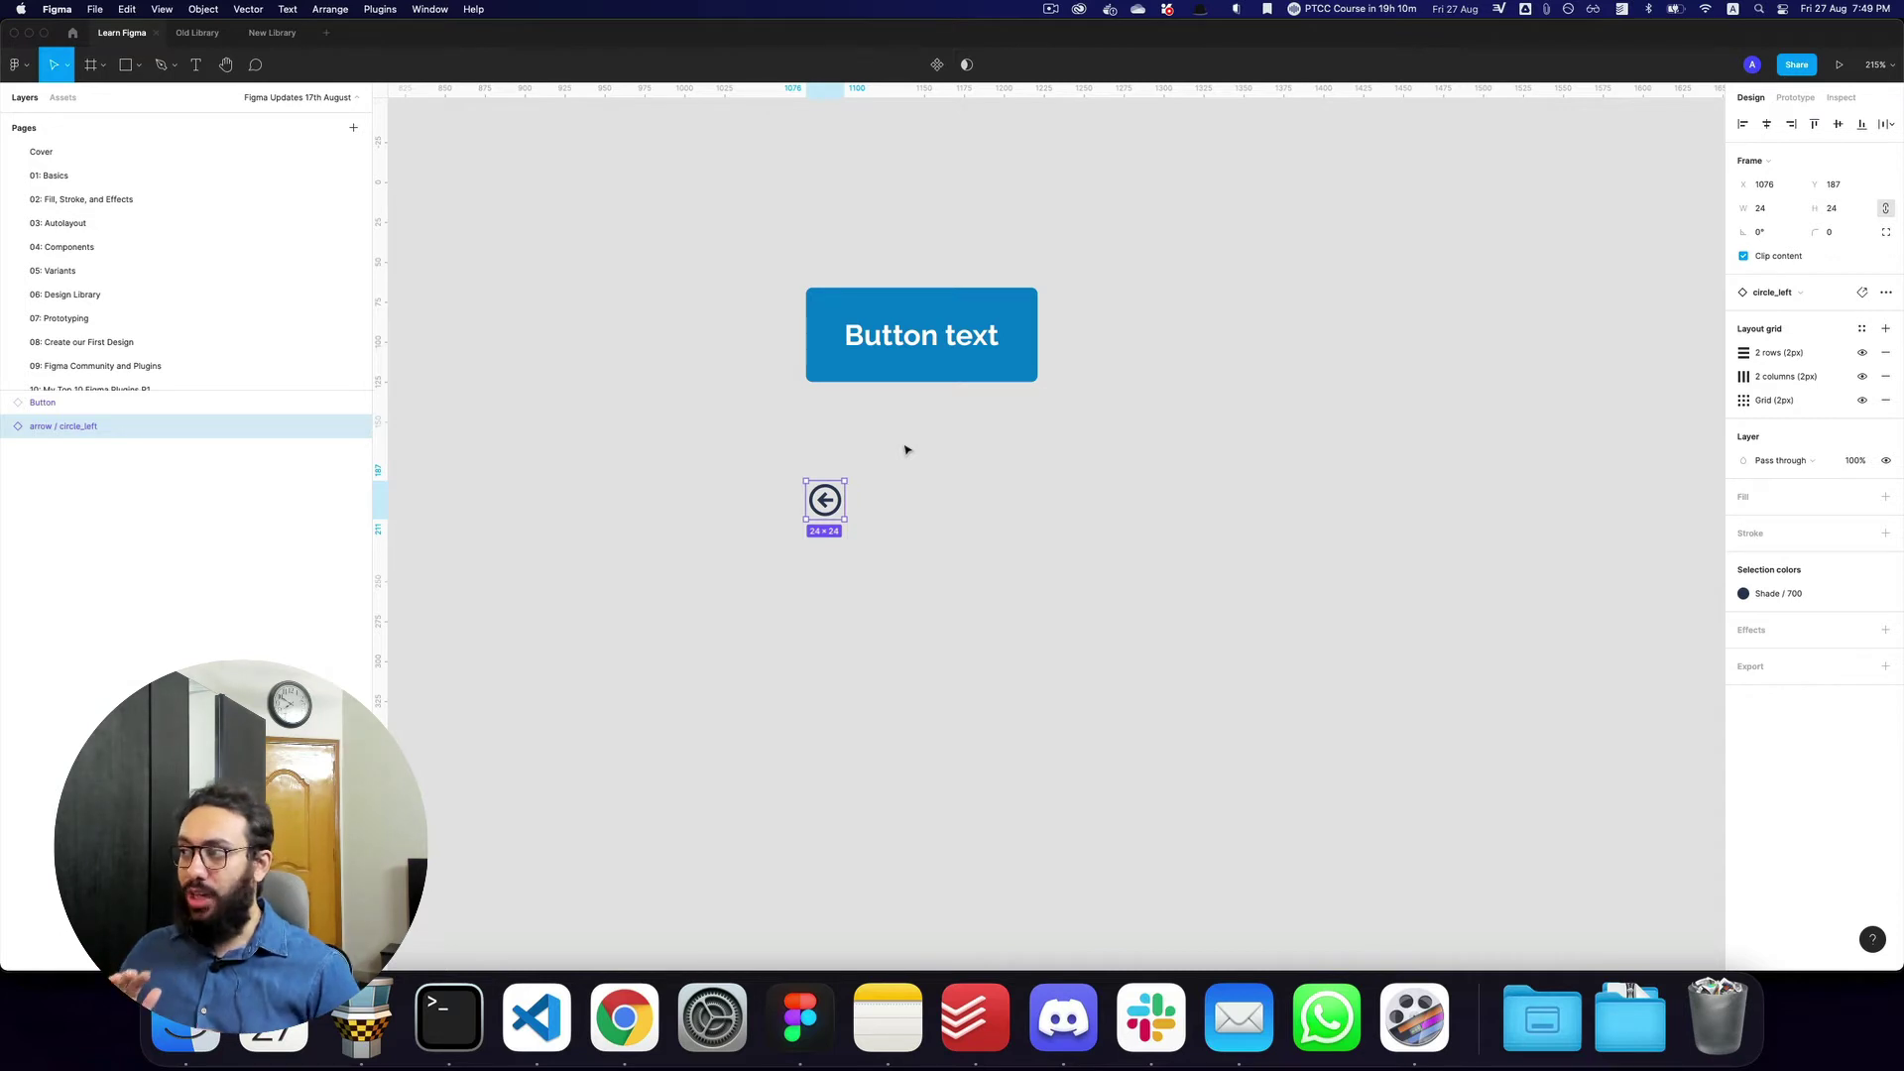
Undo the icon swap, then swap the button for the Cards component from page 10
key("super+z")
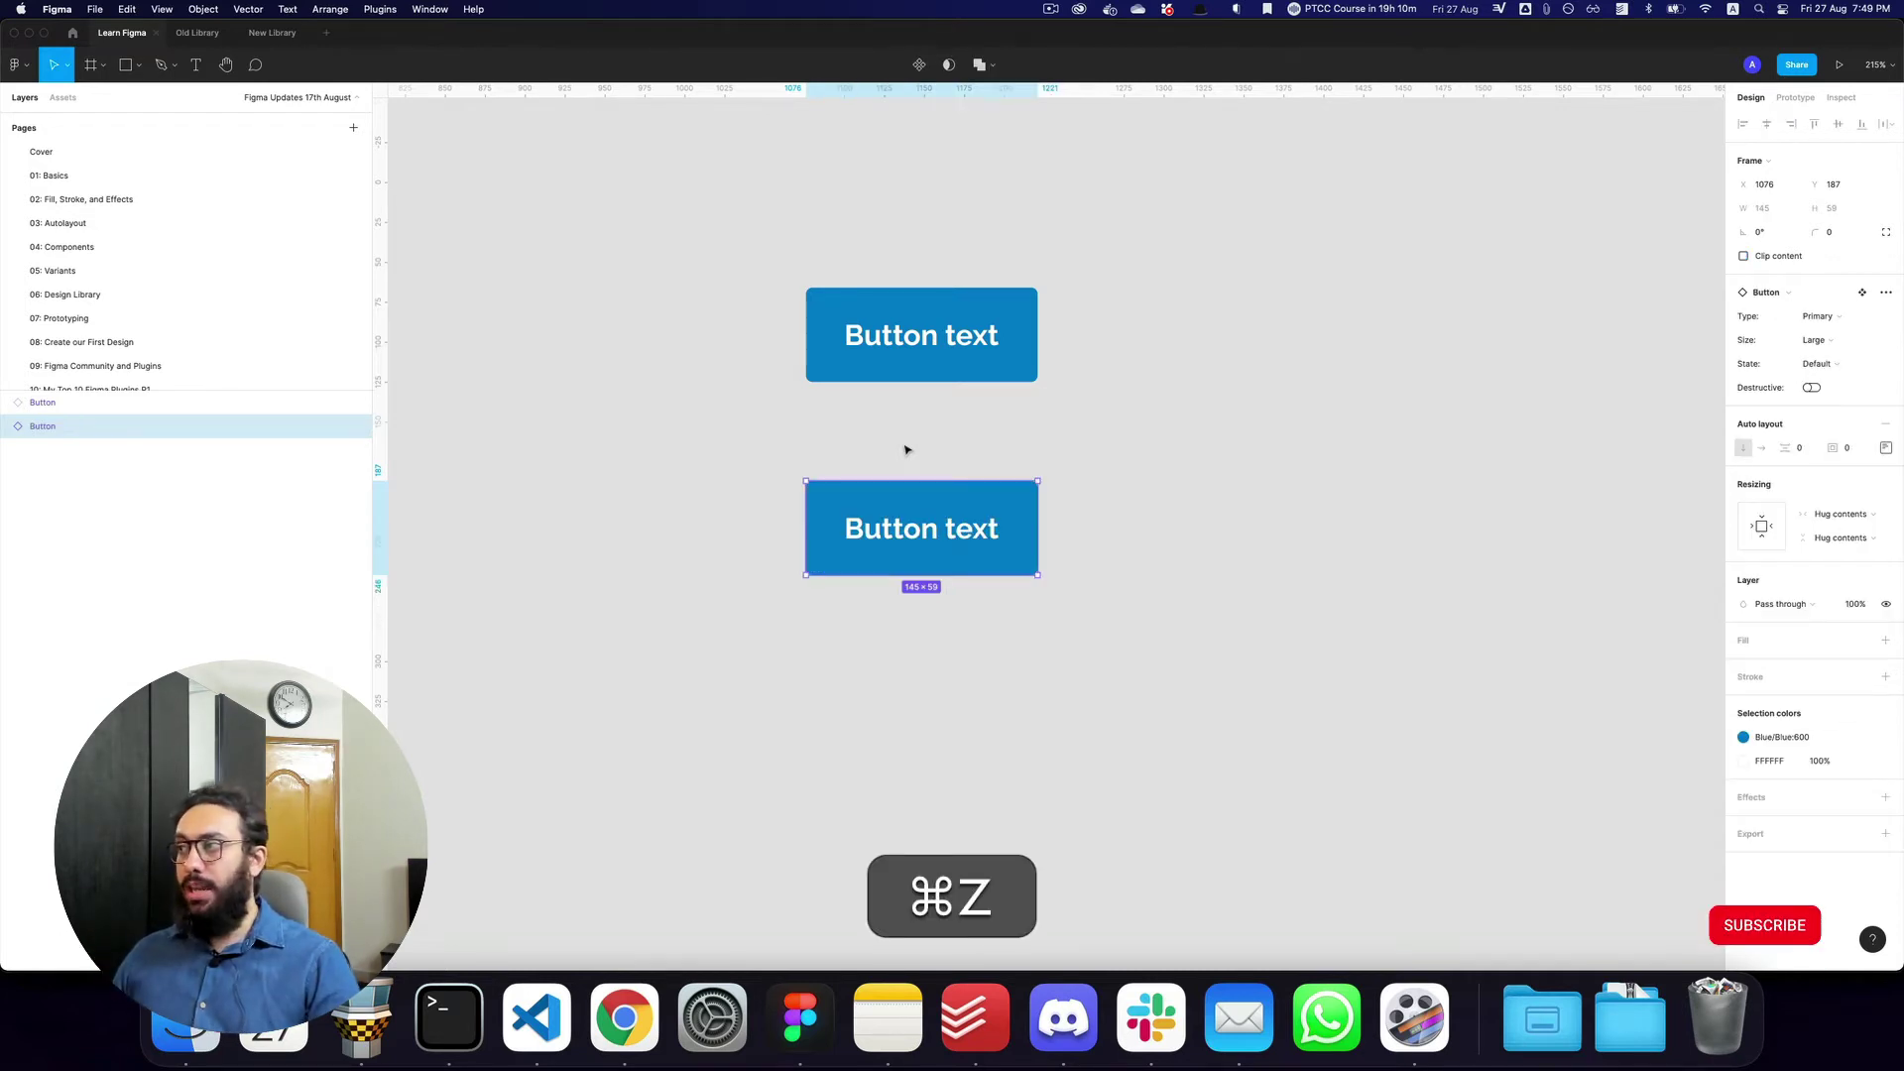
left_click(1824, 292)
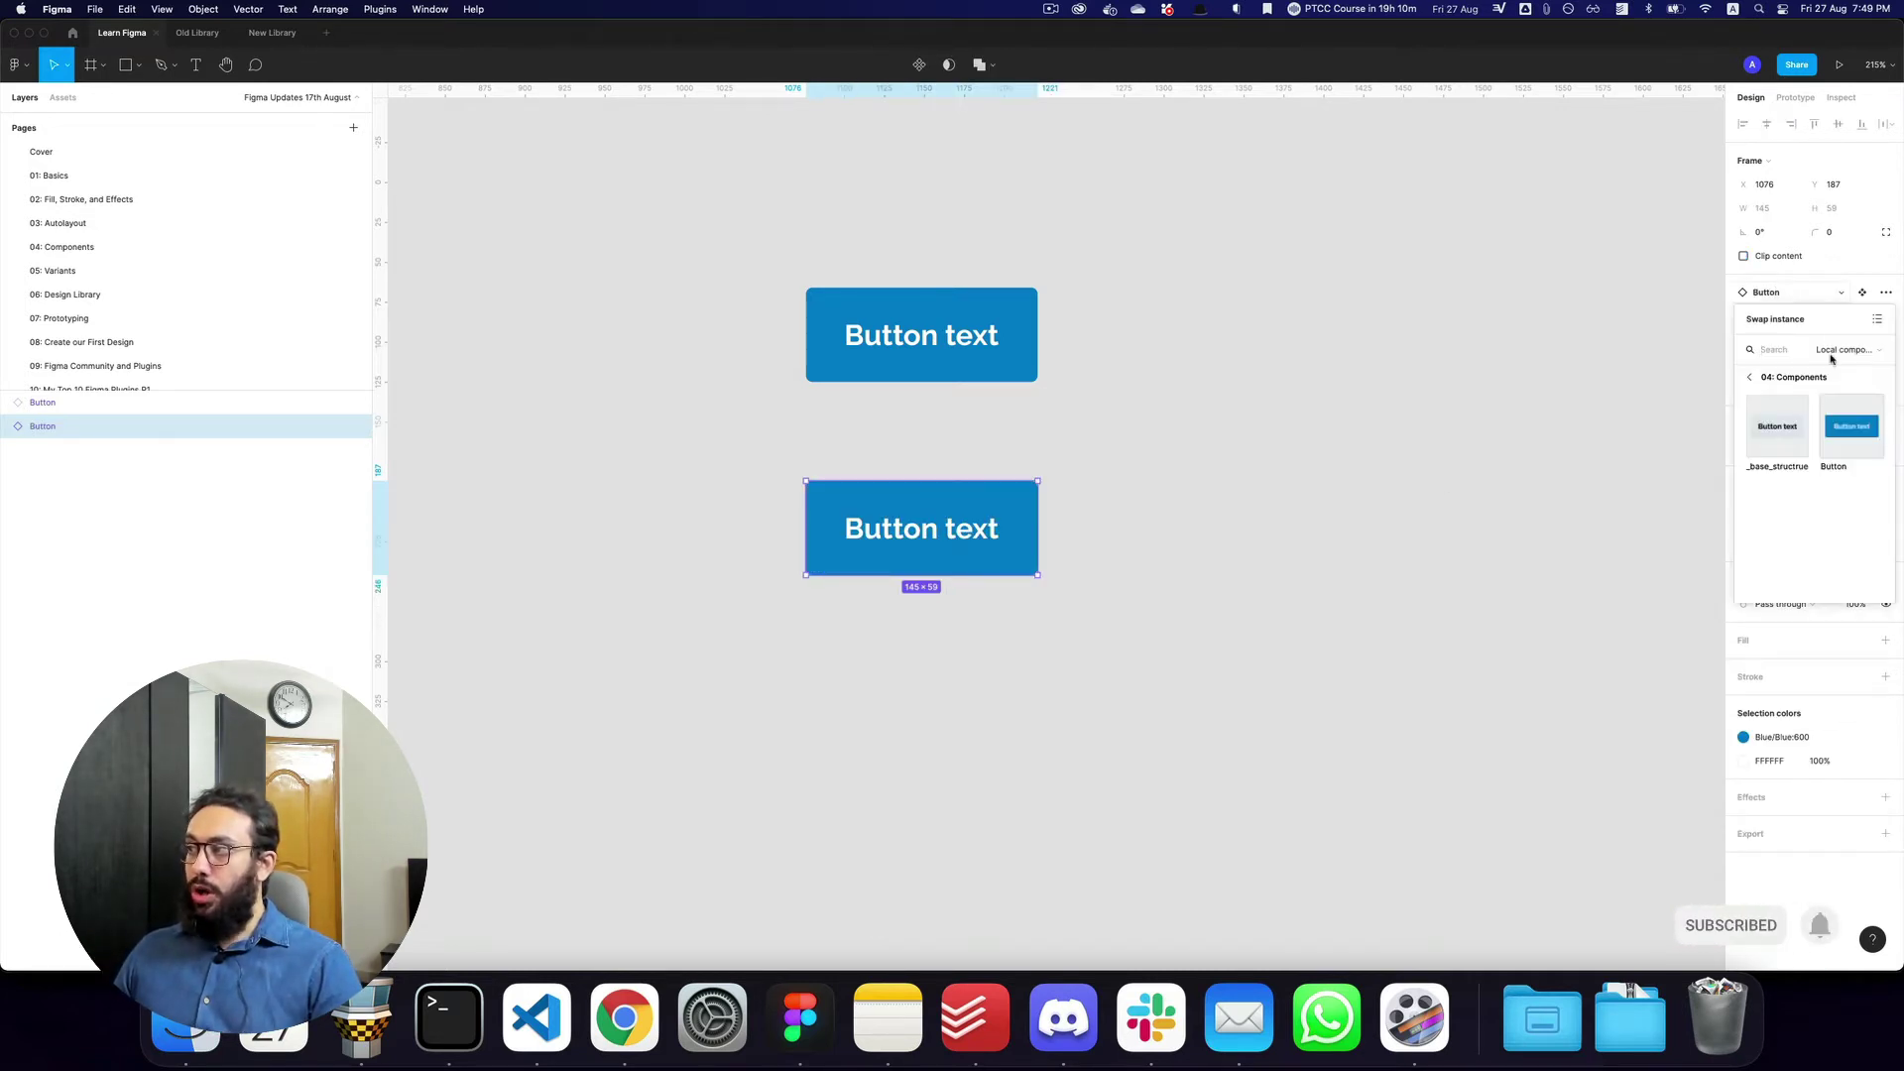
left_click(1754, 380)
left_click(1777, 414)
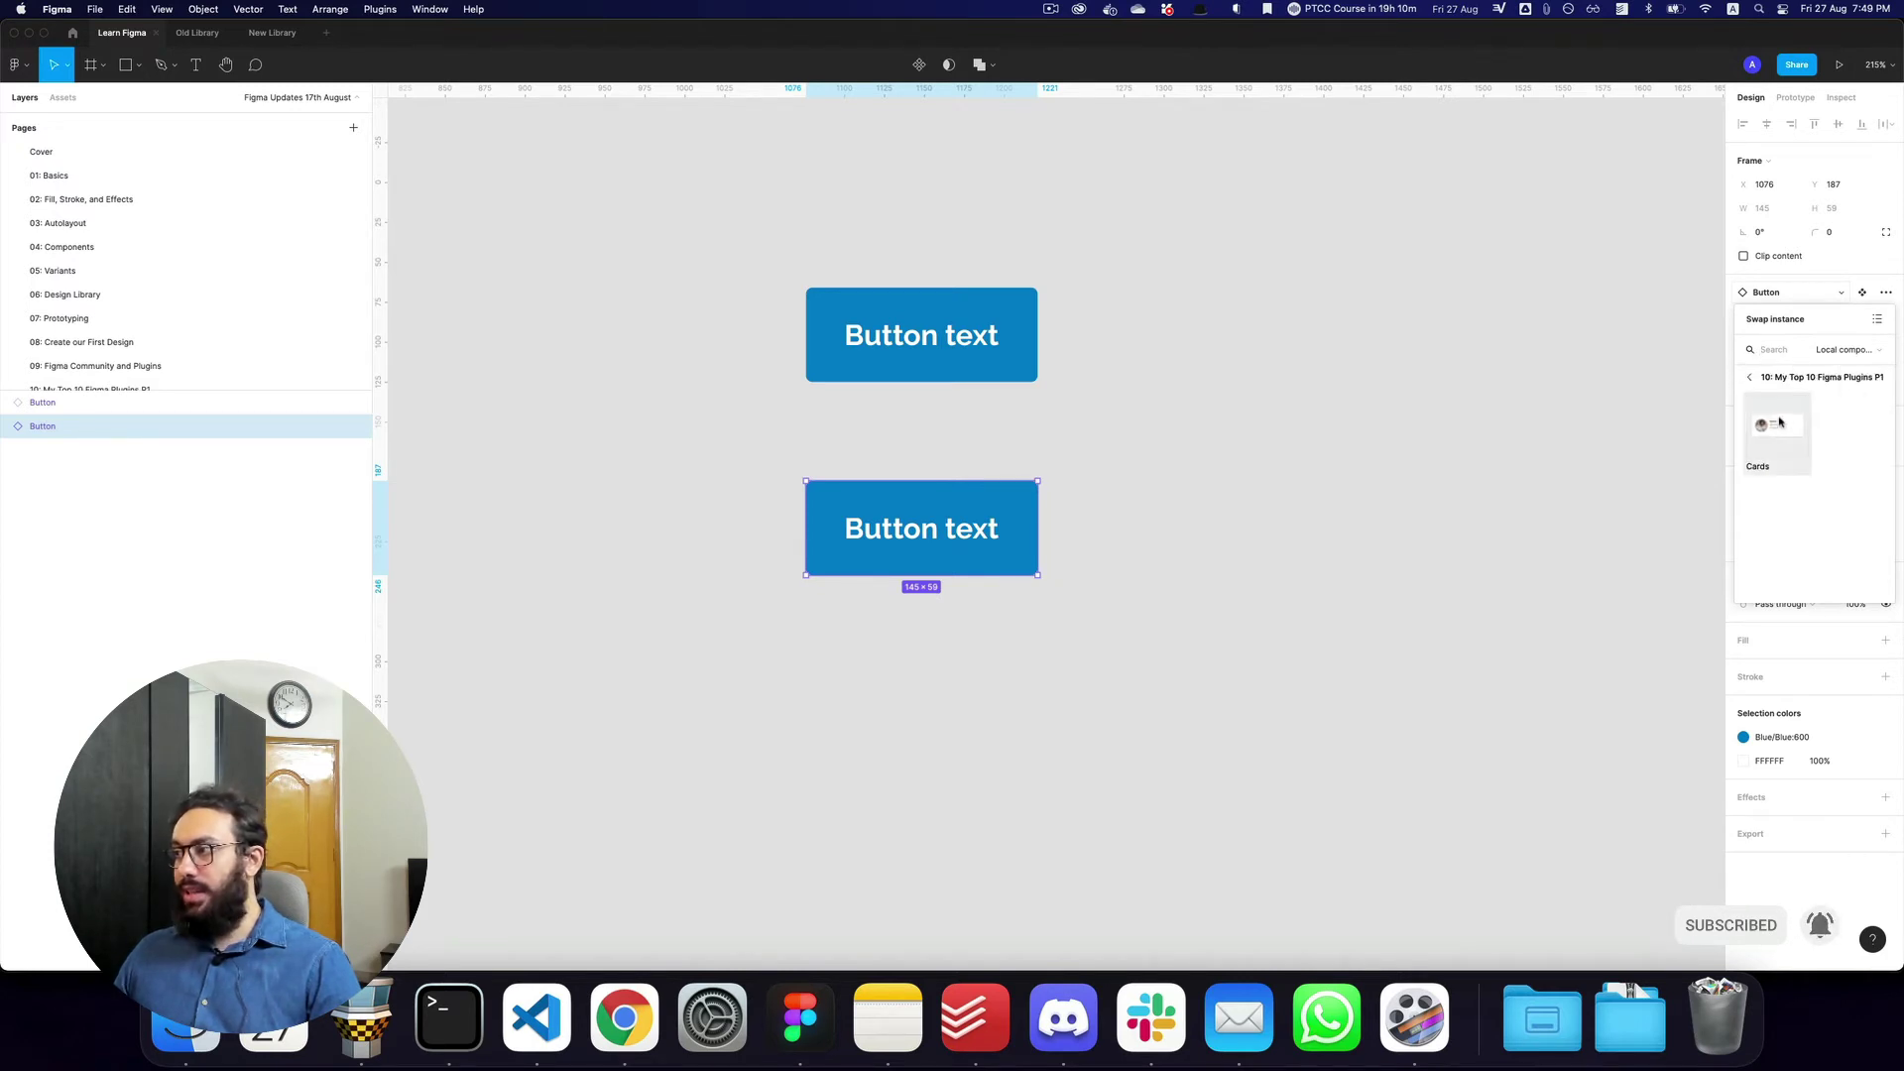
left_click(1774, 427)
View the card, then undo the swap to restore the blue button and deselect
key("z")
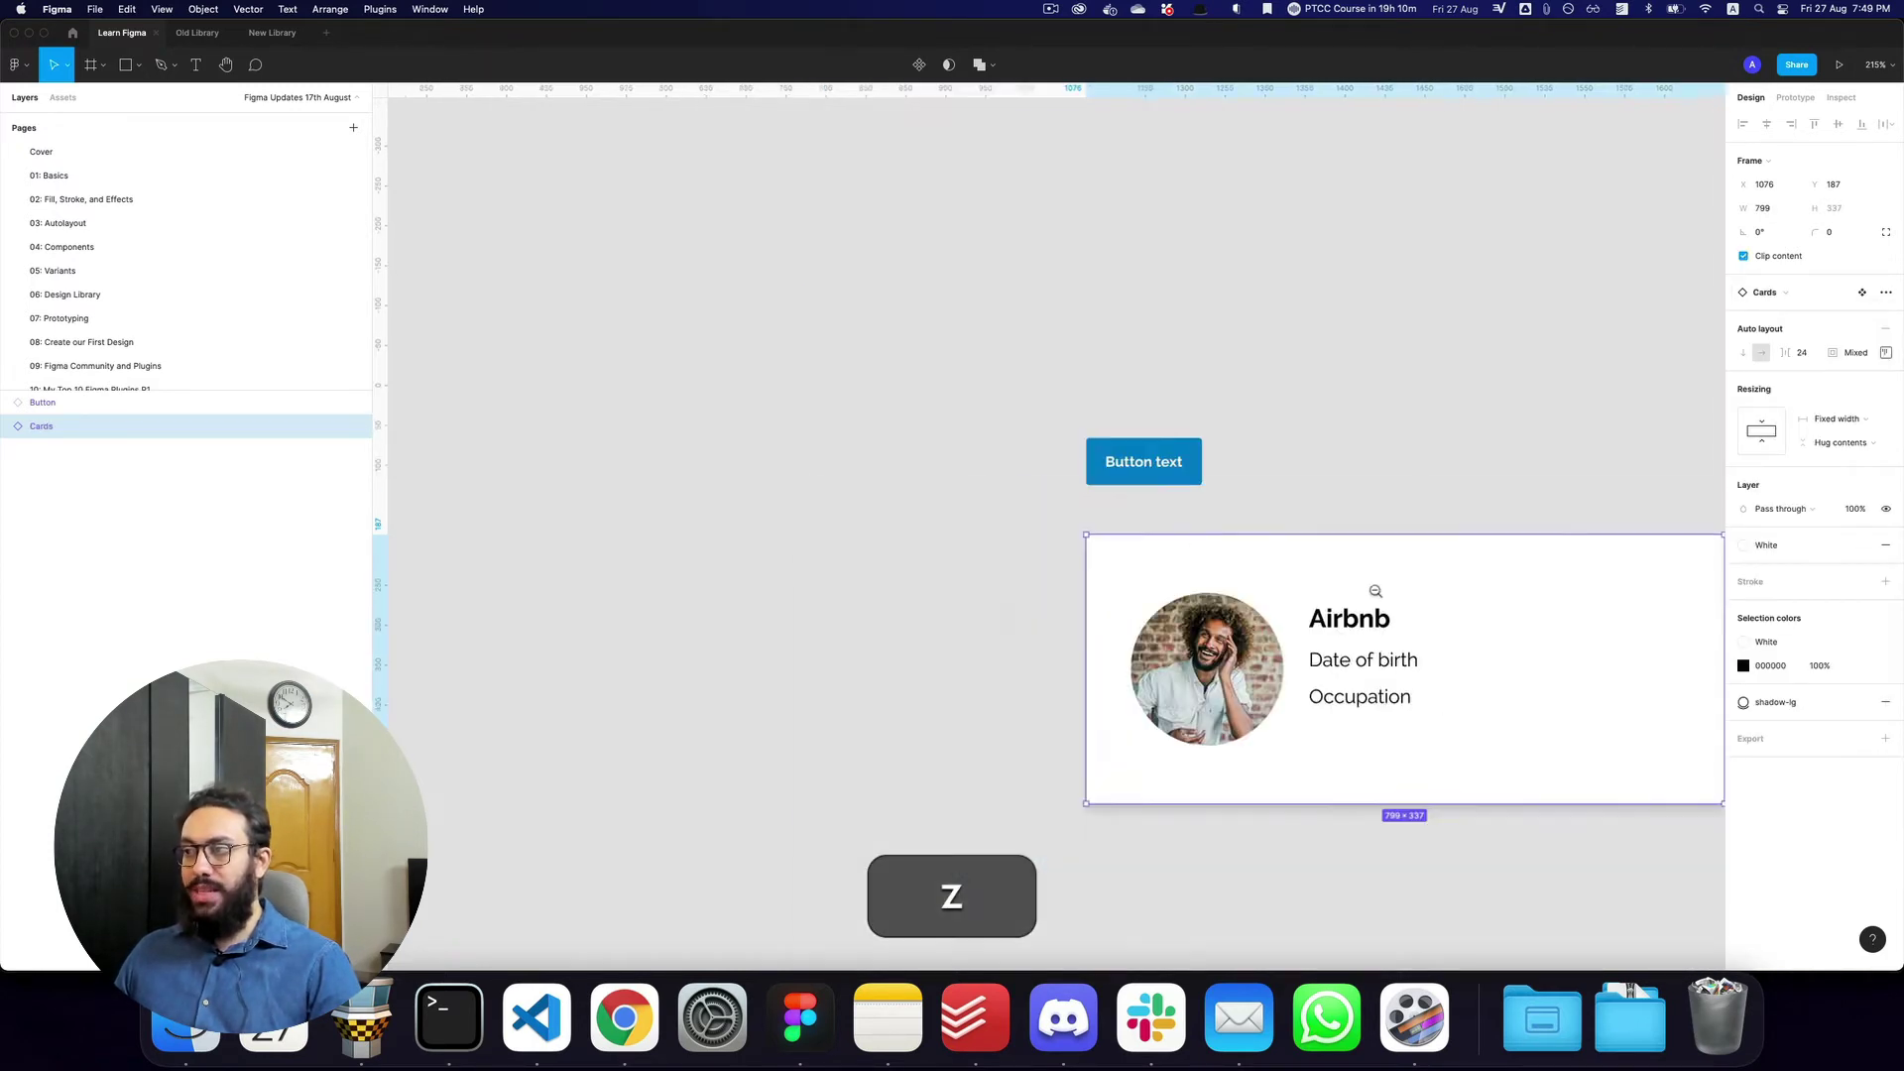
left_click_drag(1373, 590, 1162, 535)
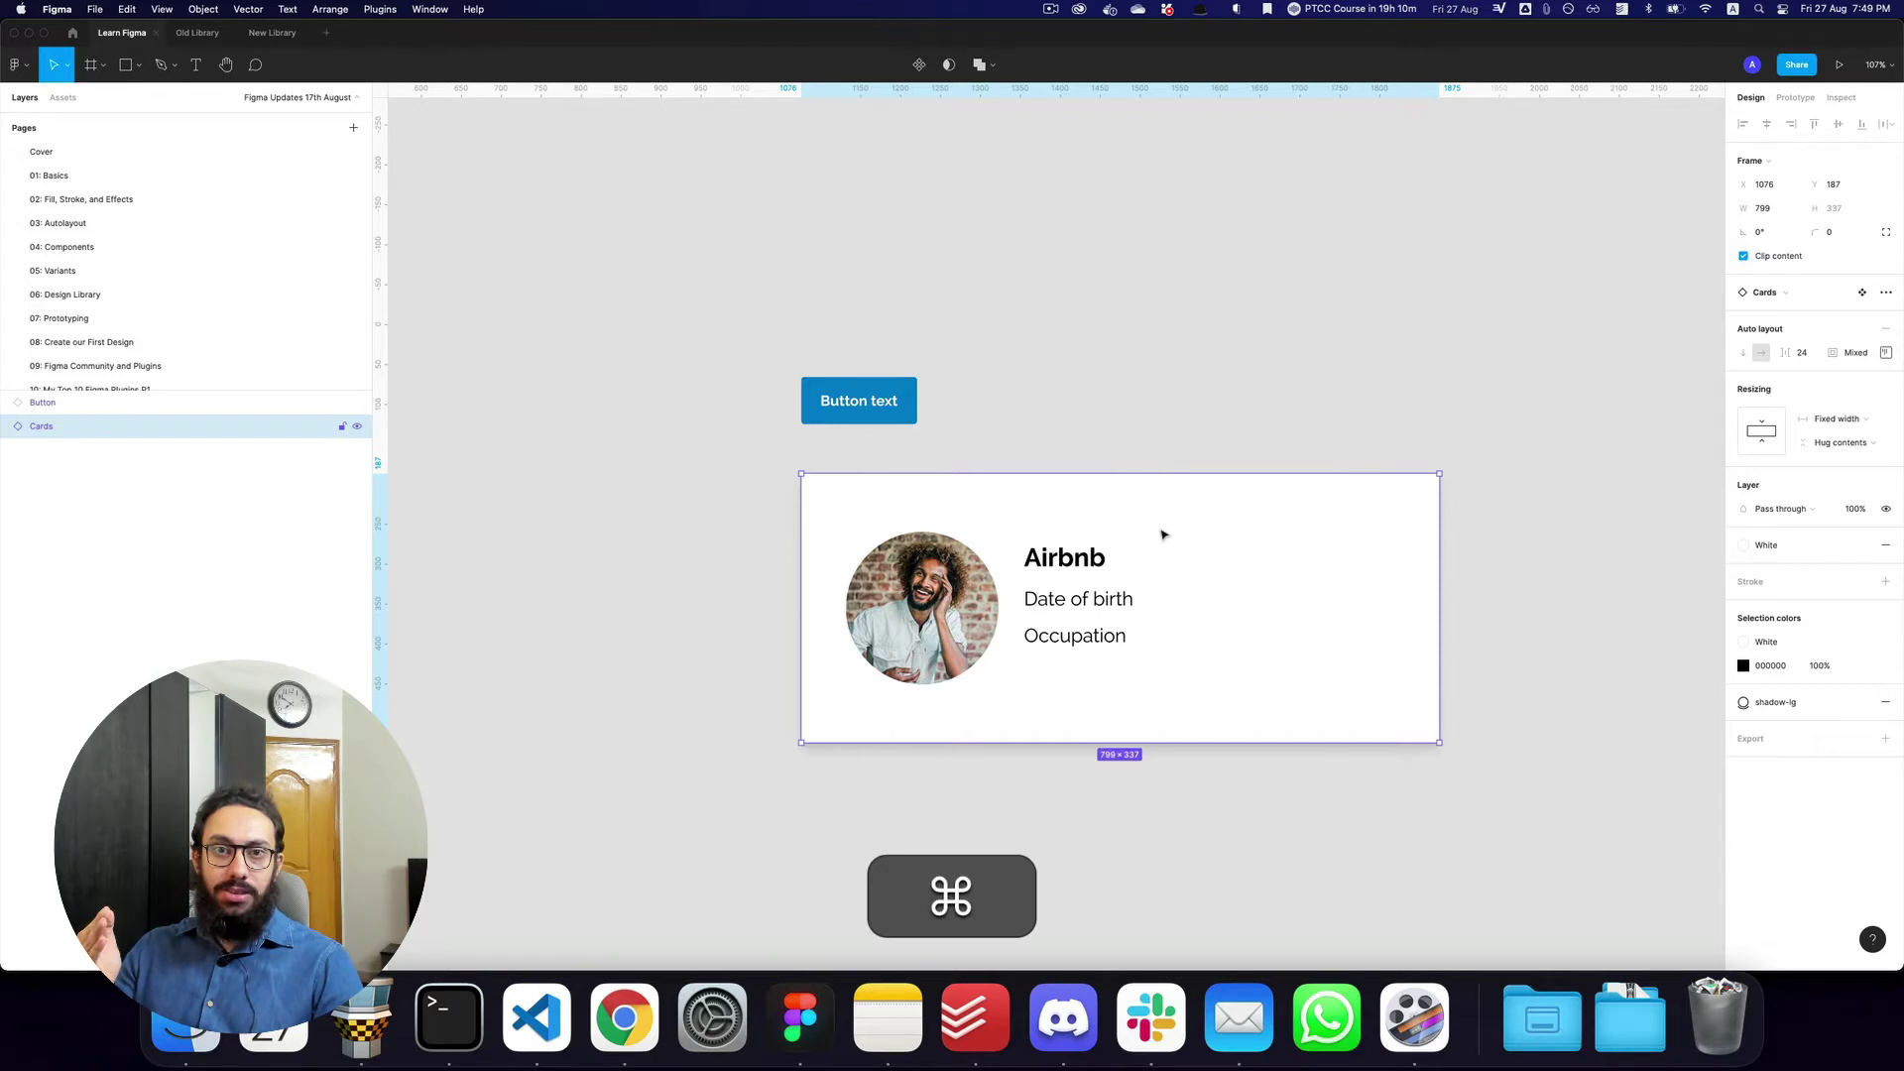
key("super+z")
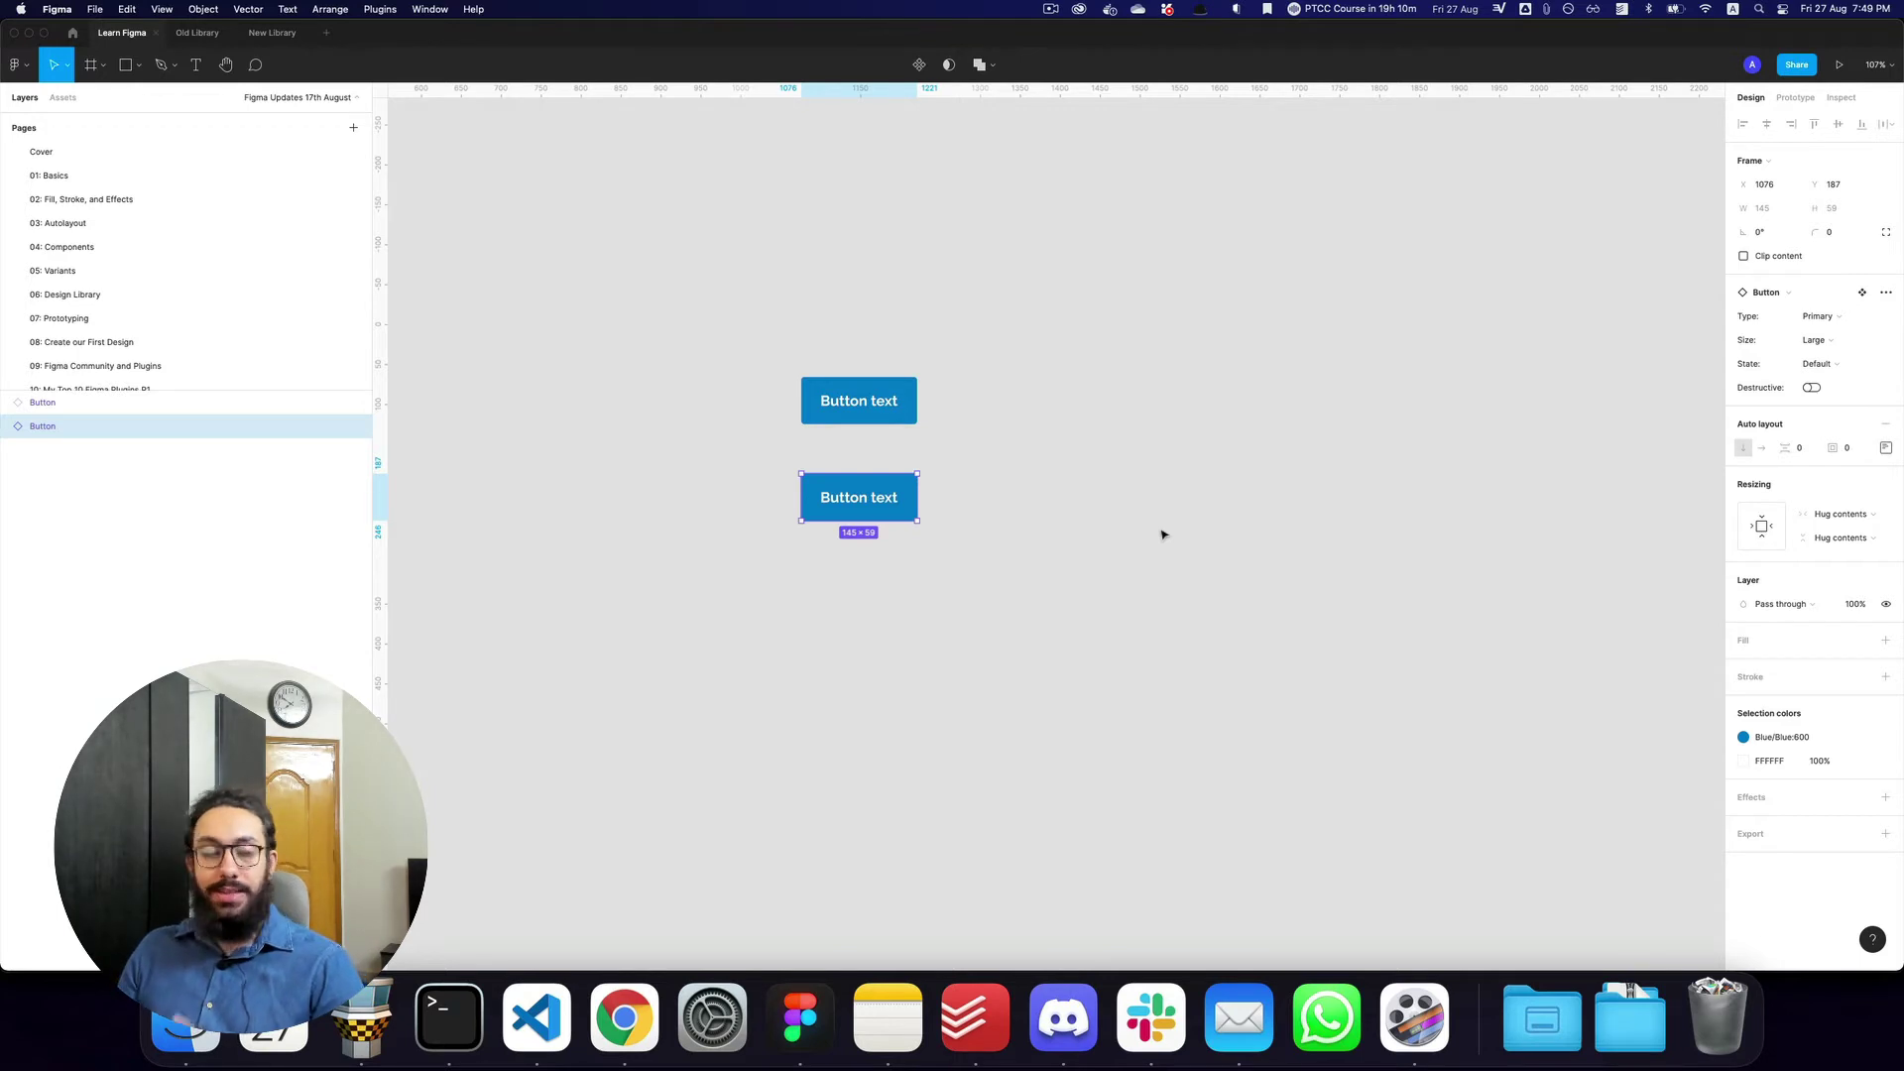
left_click(1151, 534)
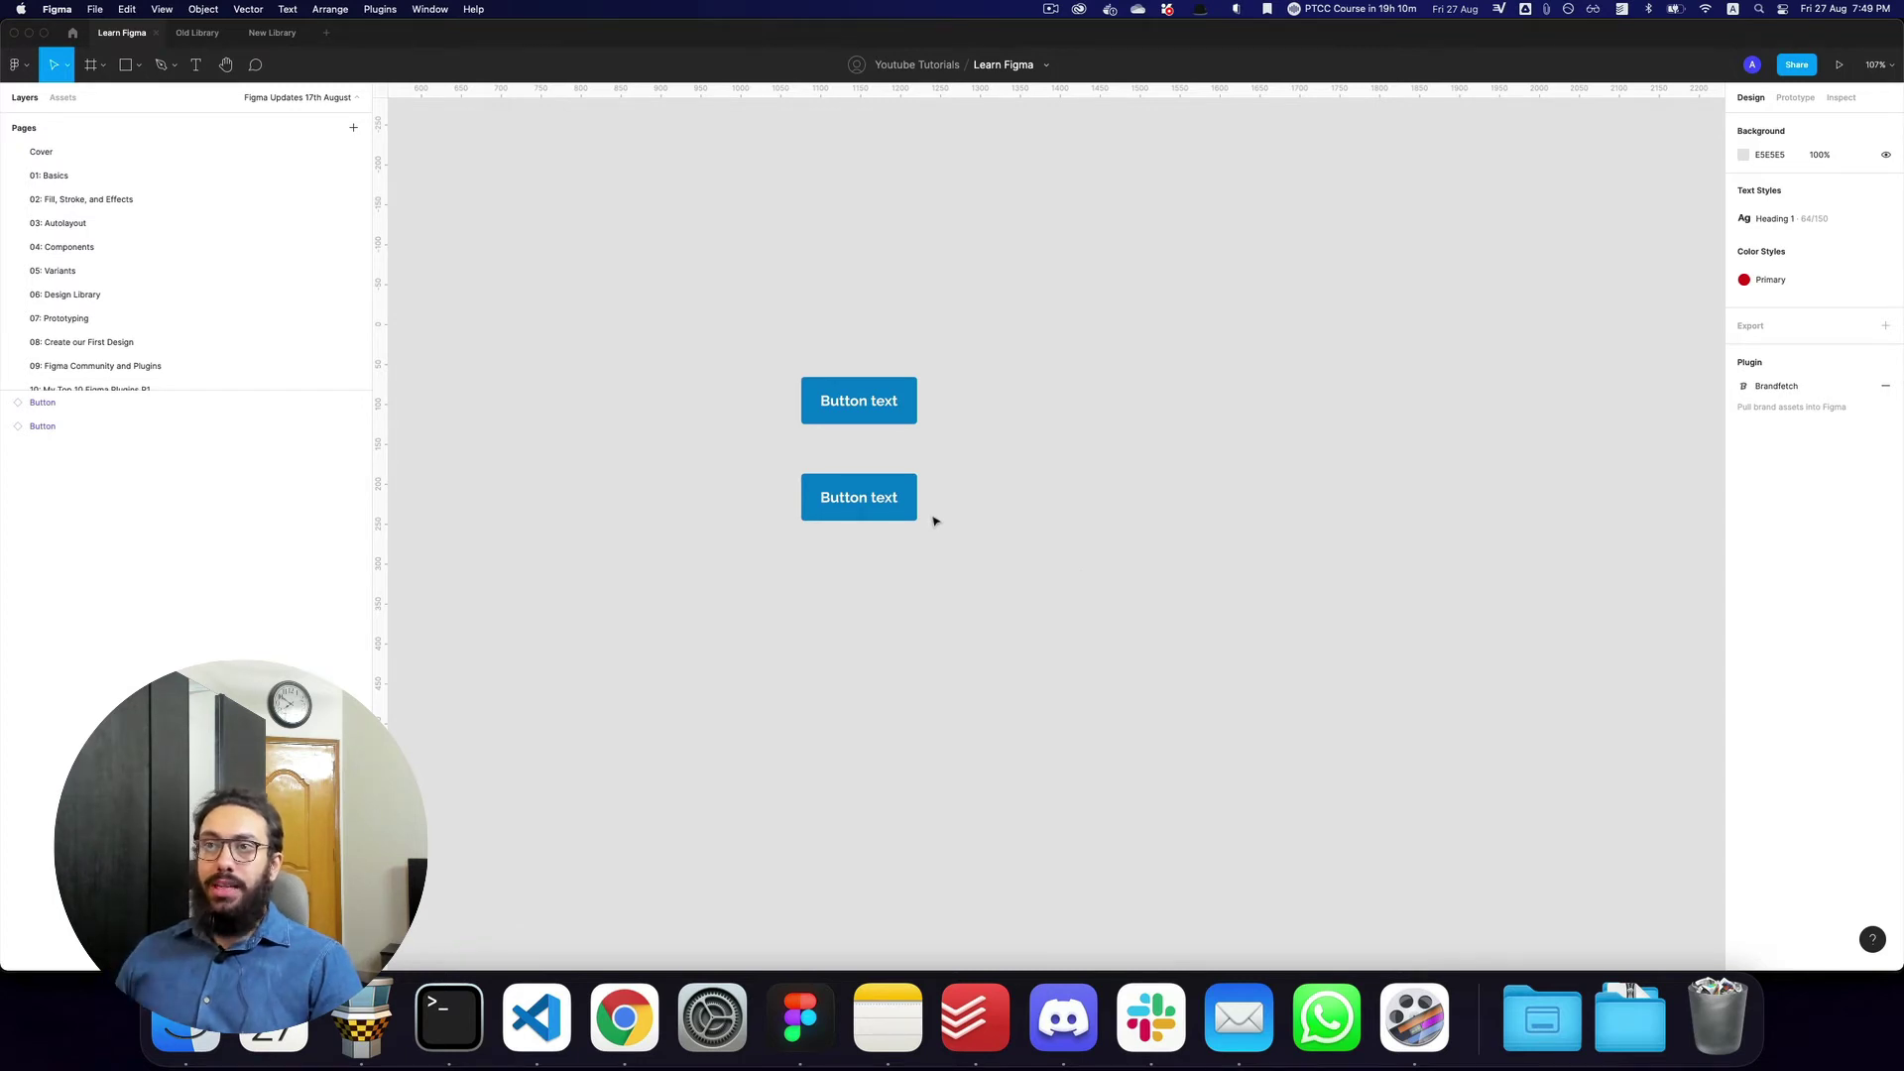
Draw a rectangle in Learn Figma and a square in the Old Library file
key("super+3")
key("super+2")
key("r")
left_click_drag(1018, 424, 1138, 521)
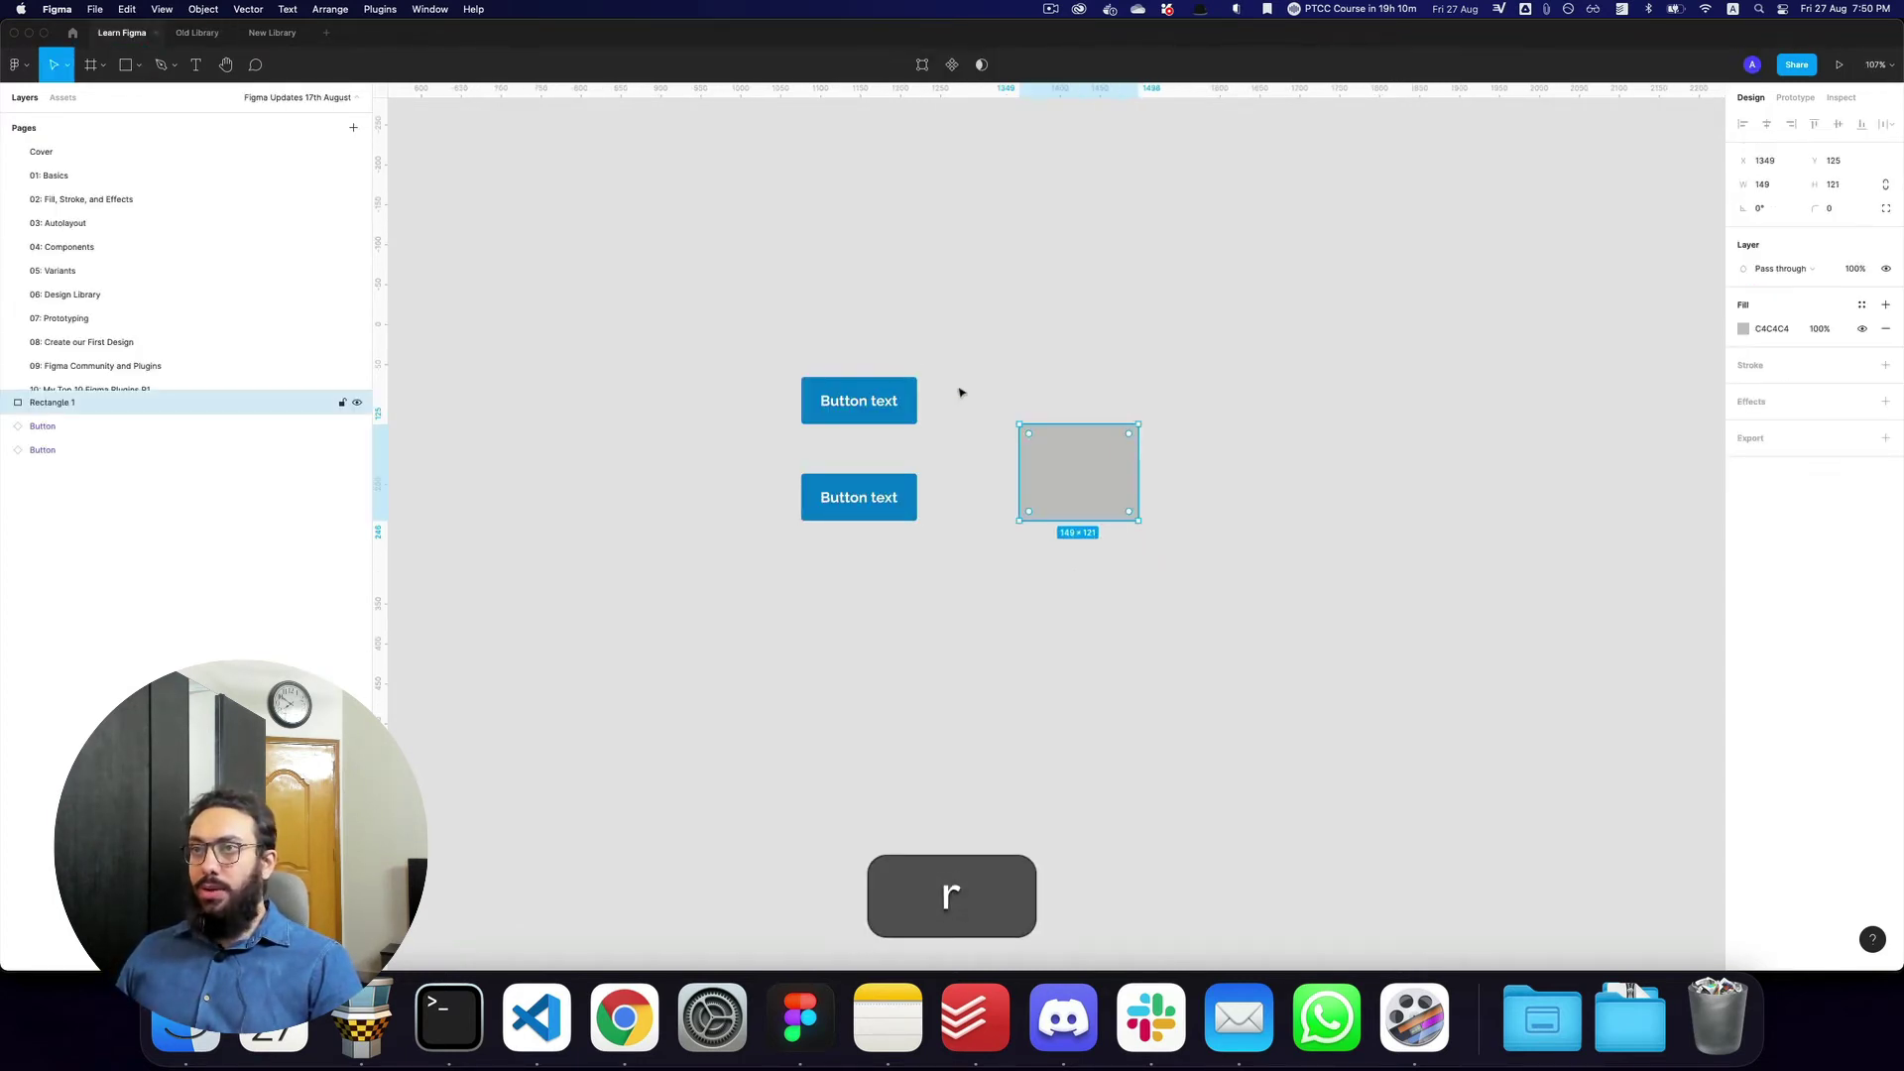
key("super+3")
key("r")
left_click_drag(850, 325, 1027, 502)
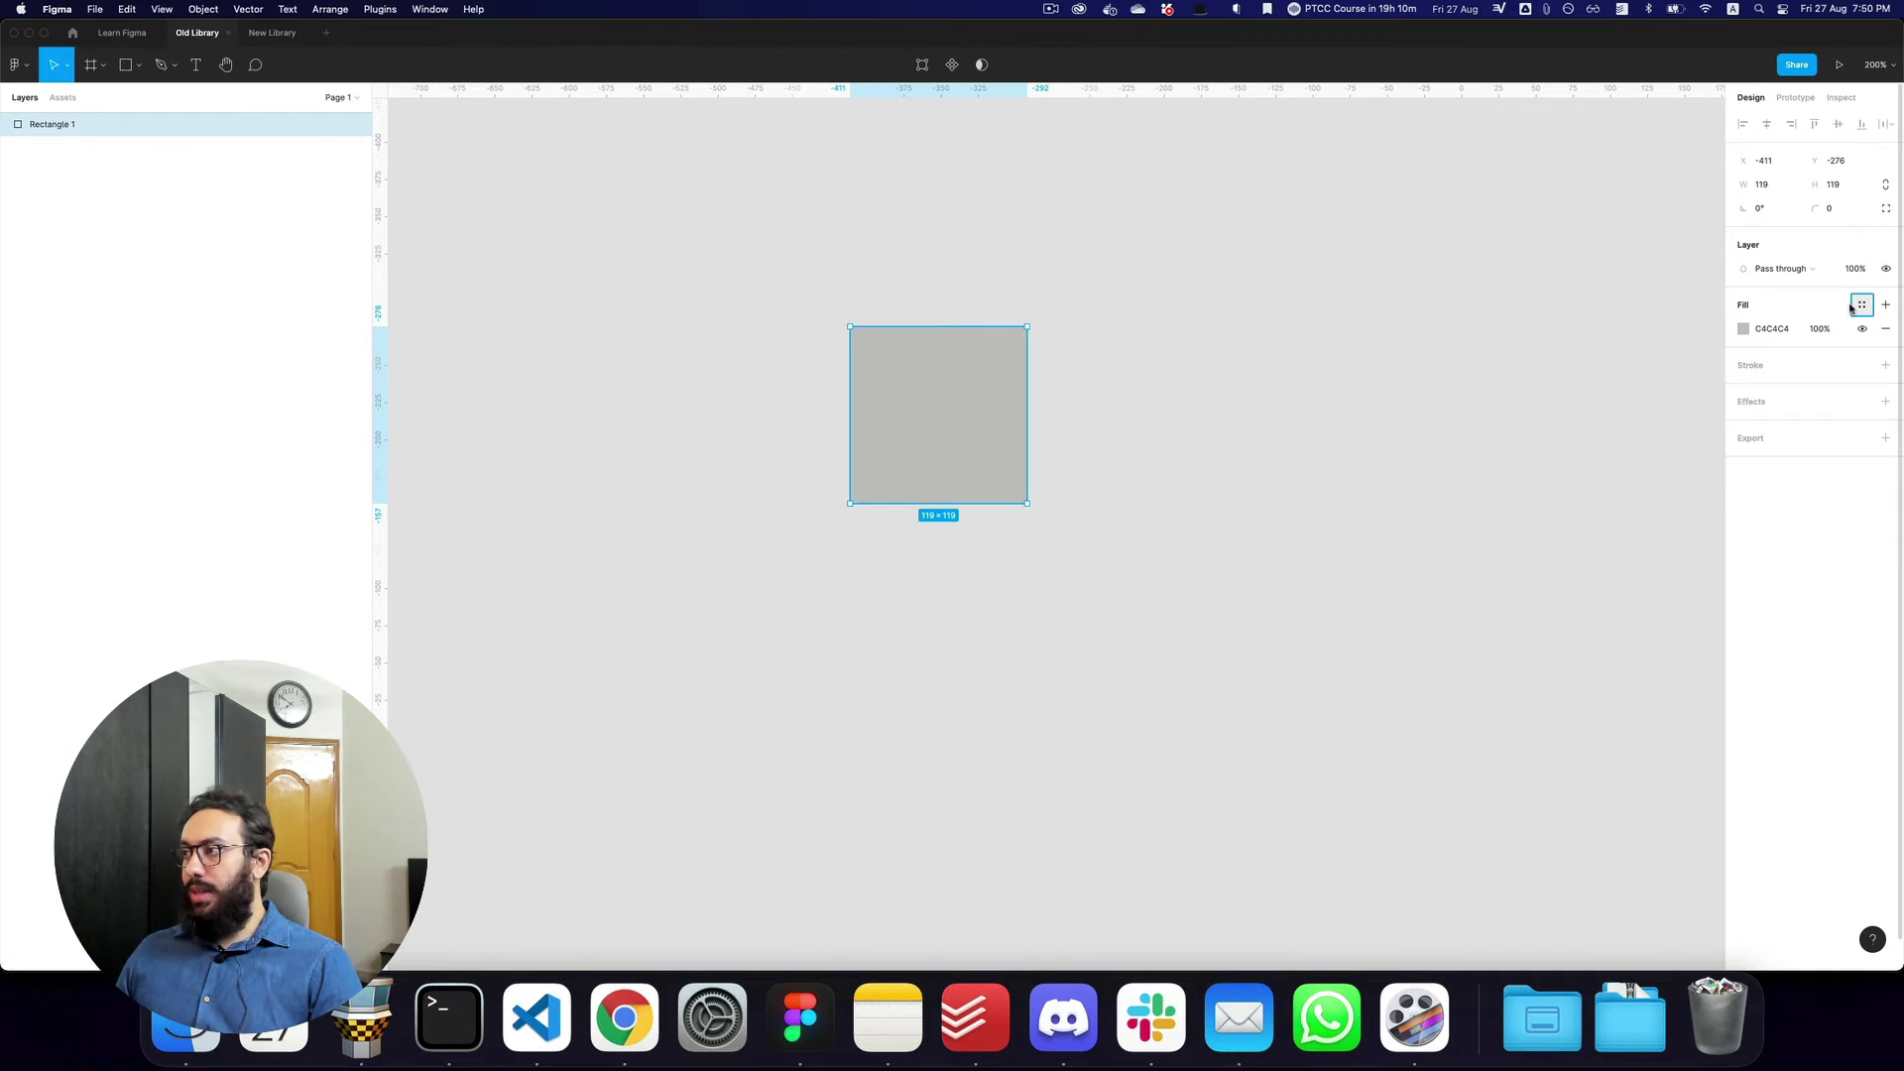
Fill the square red and save it as a 'Primary' colour style
left_click(1861, 306)
left_click(1393, 288)
left_click(999, 378)
left_click(1800, 329)
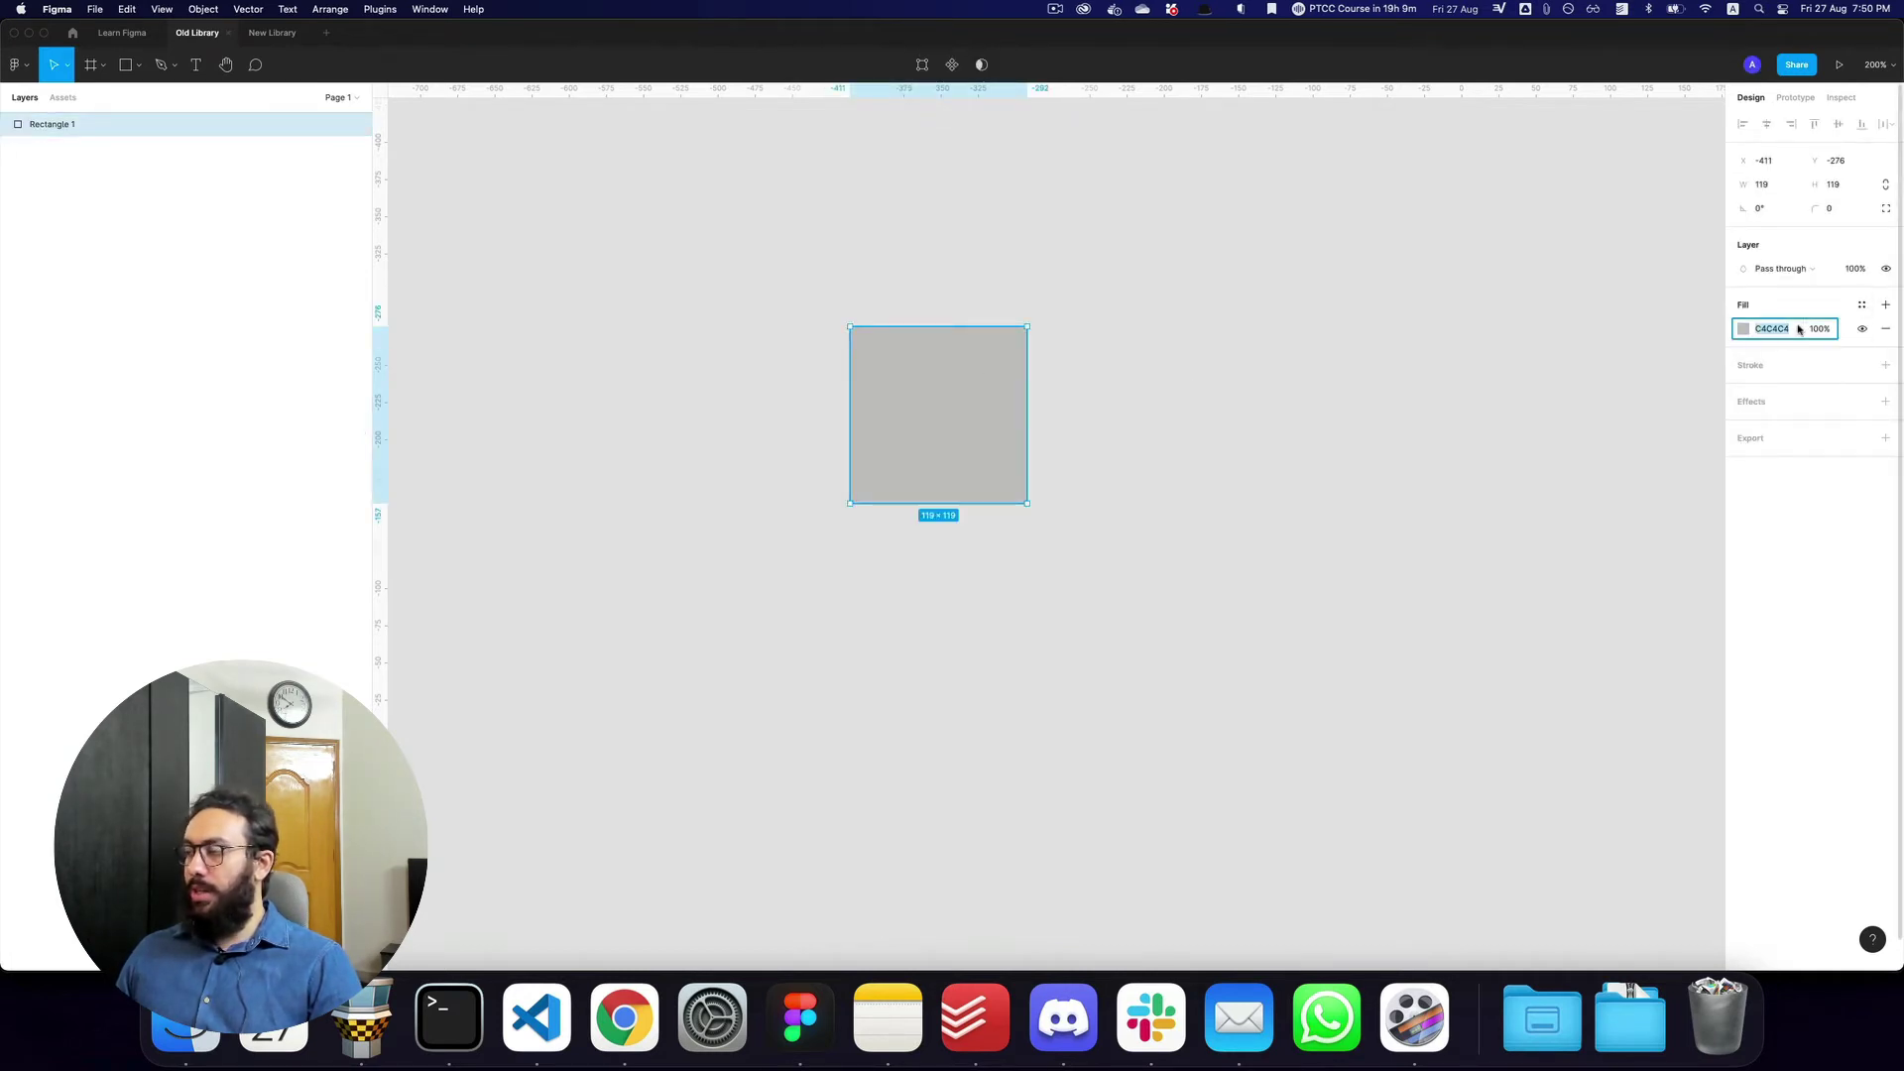
type("dark")
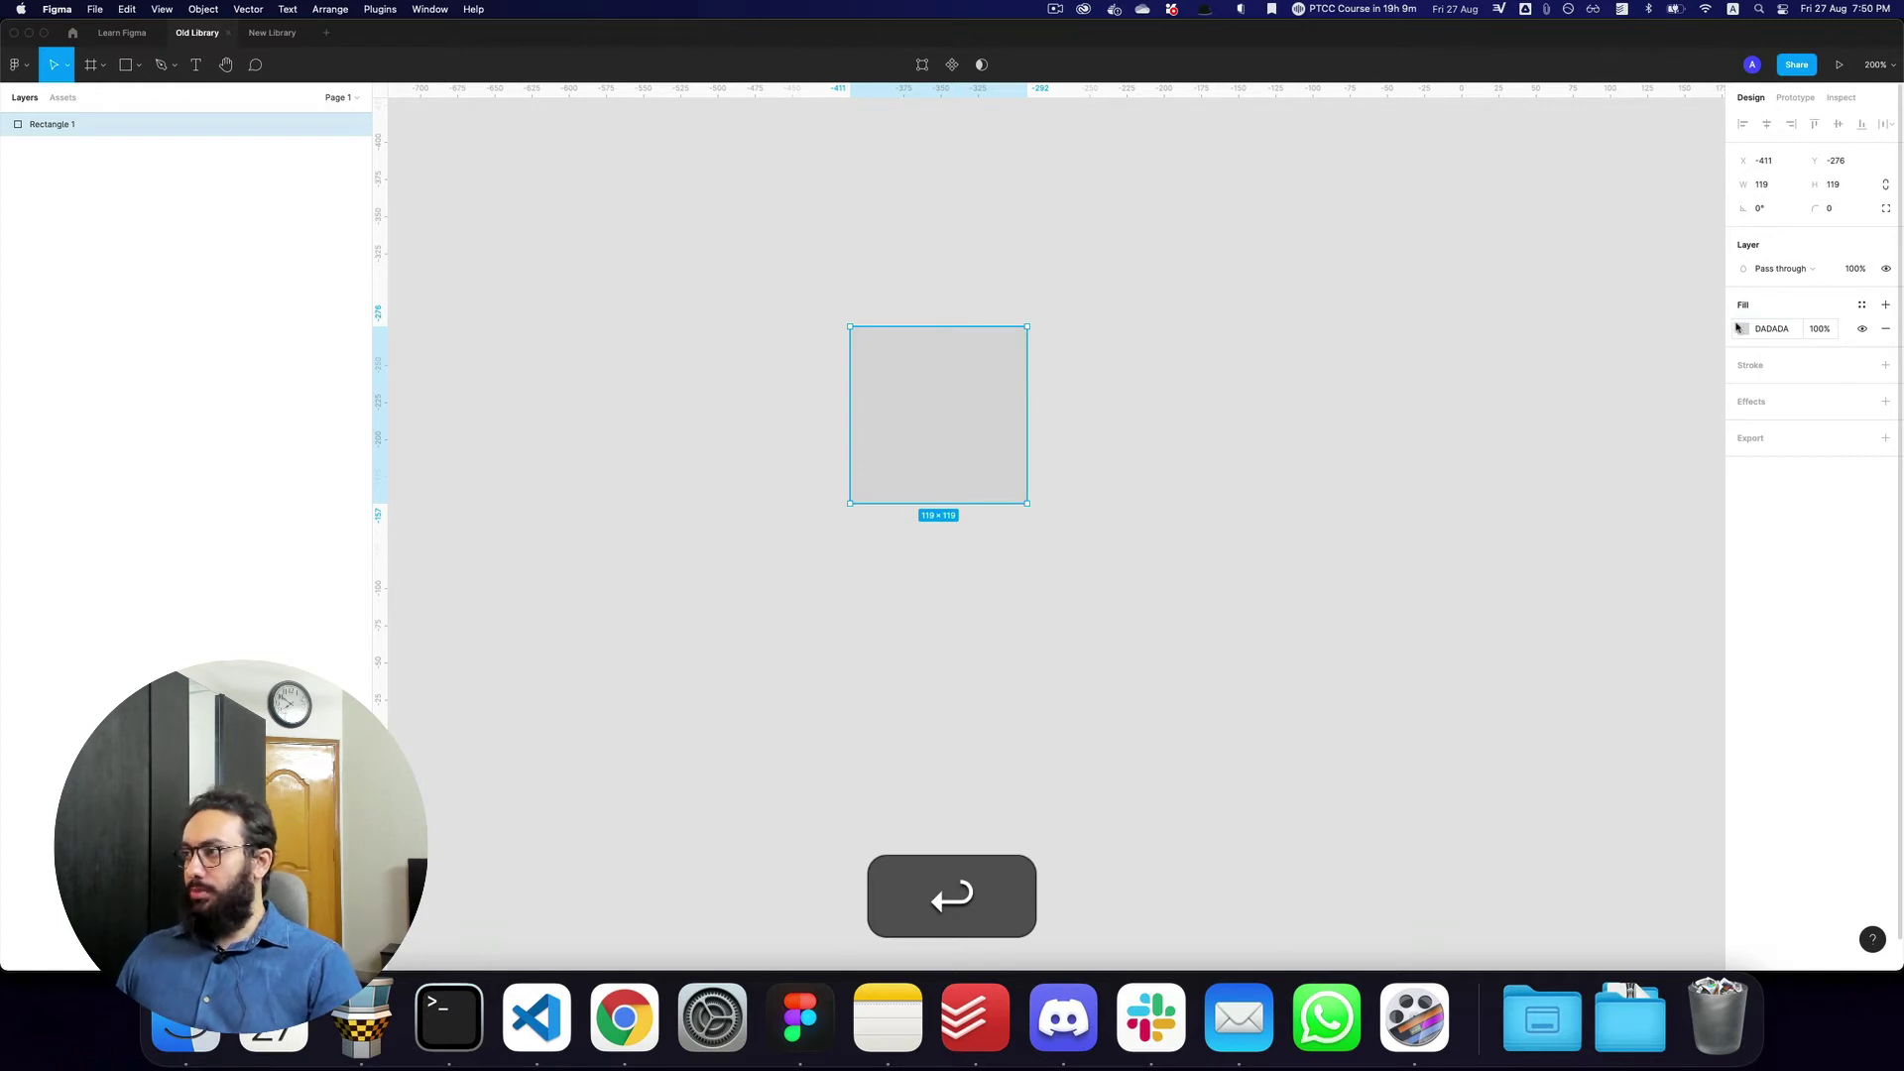
left_click(1738, 328)
left_click(1675, 380)
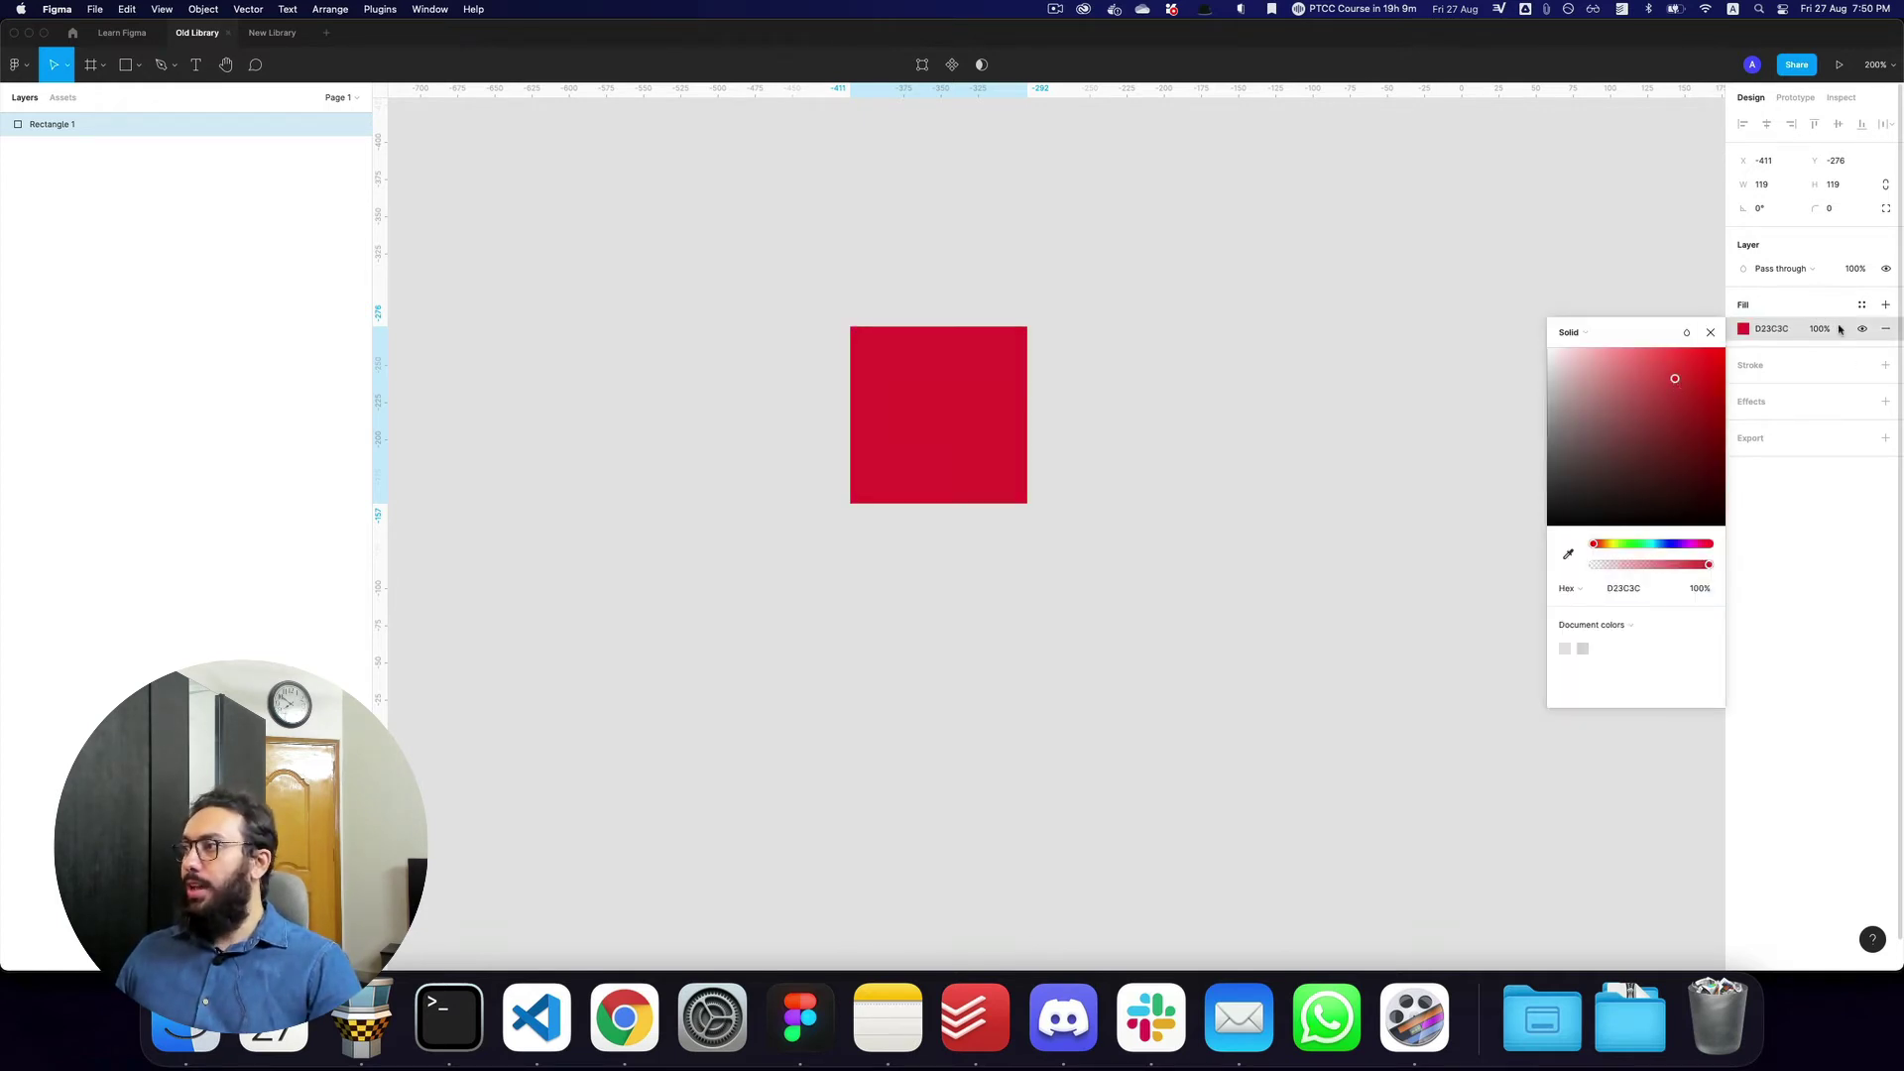
left_click(1861, 305)
left_click(1880, 332)
type("Primar")
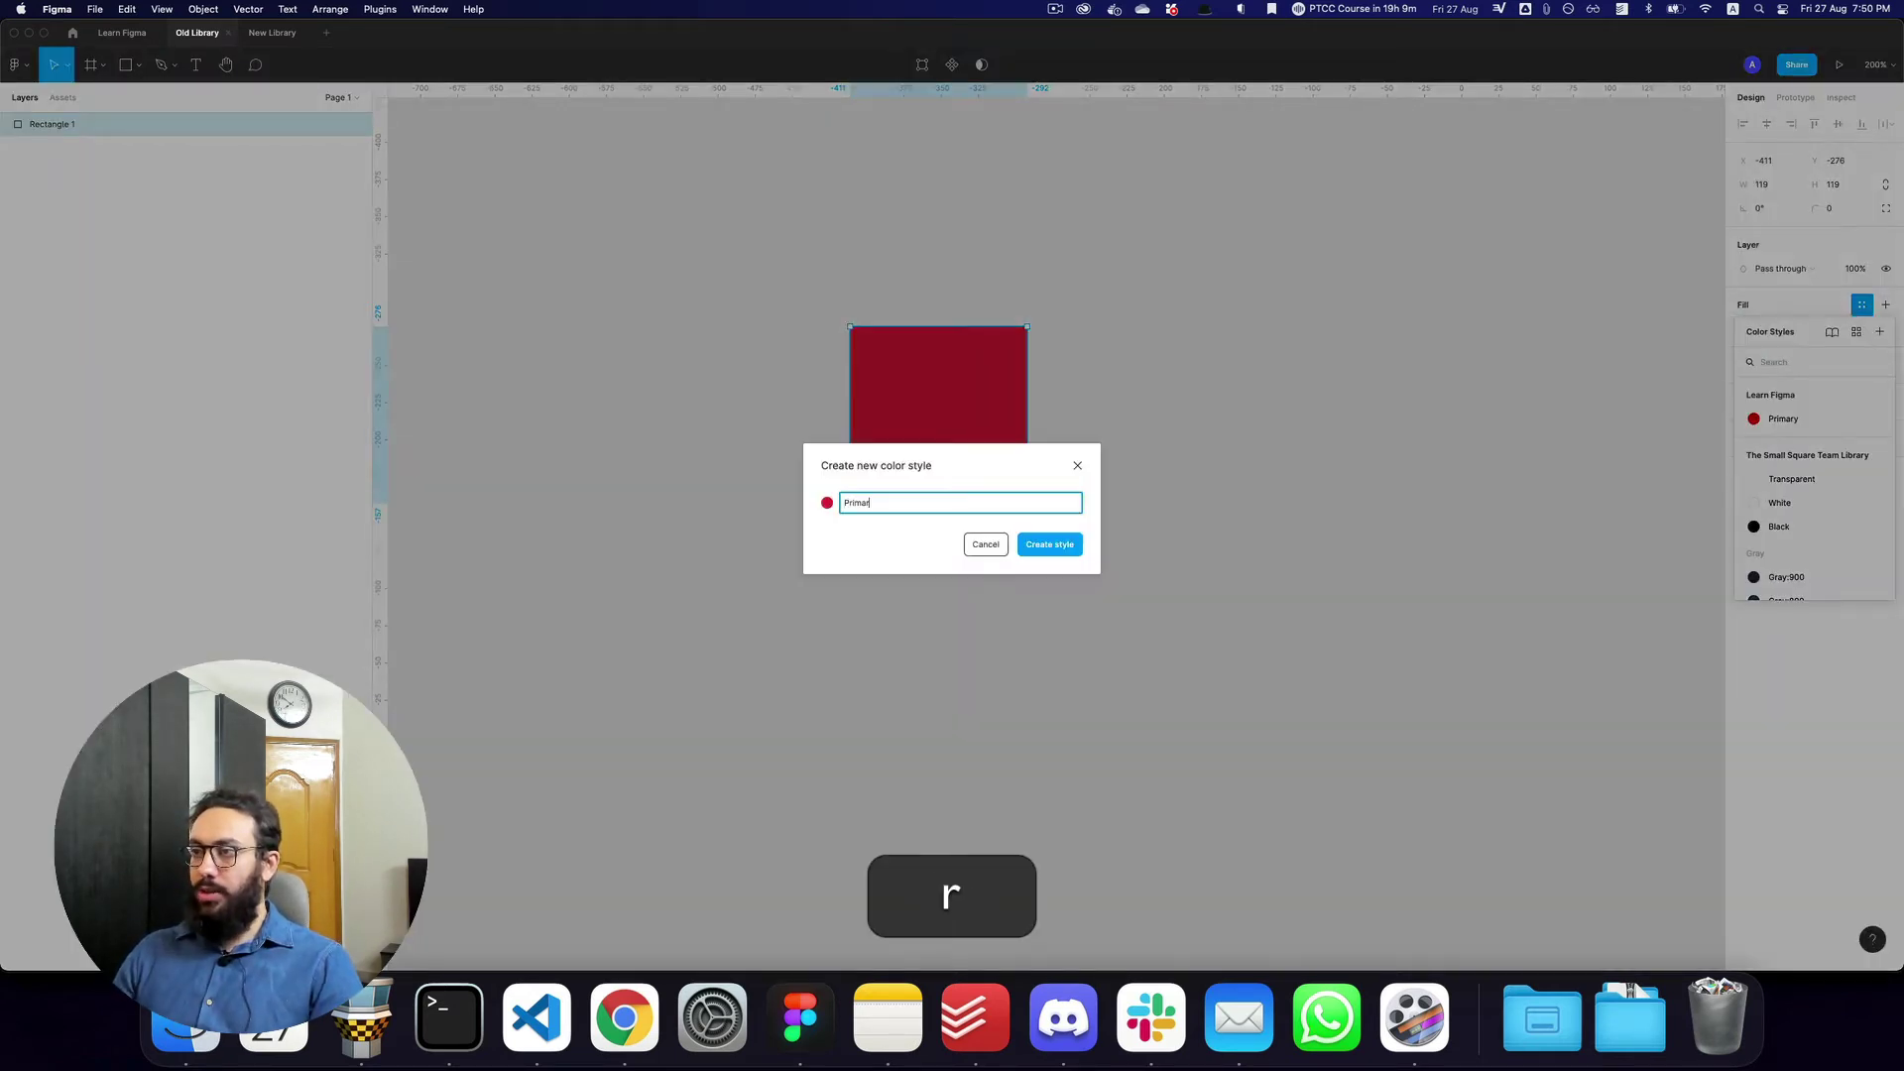
type("y")
key("Return")
Duplicate the square, recolour it 3CD282, and save it as a 'Secondary' colour style
left_click_drag(1014, 437, 1270, 438)
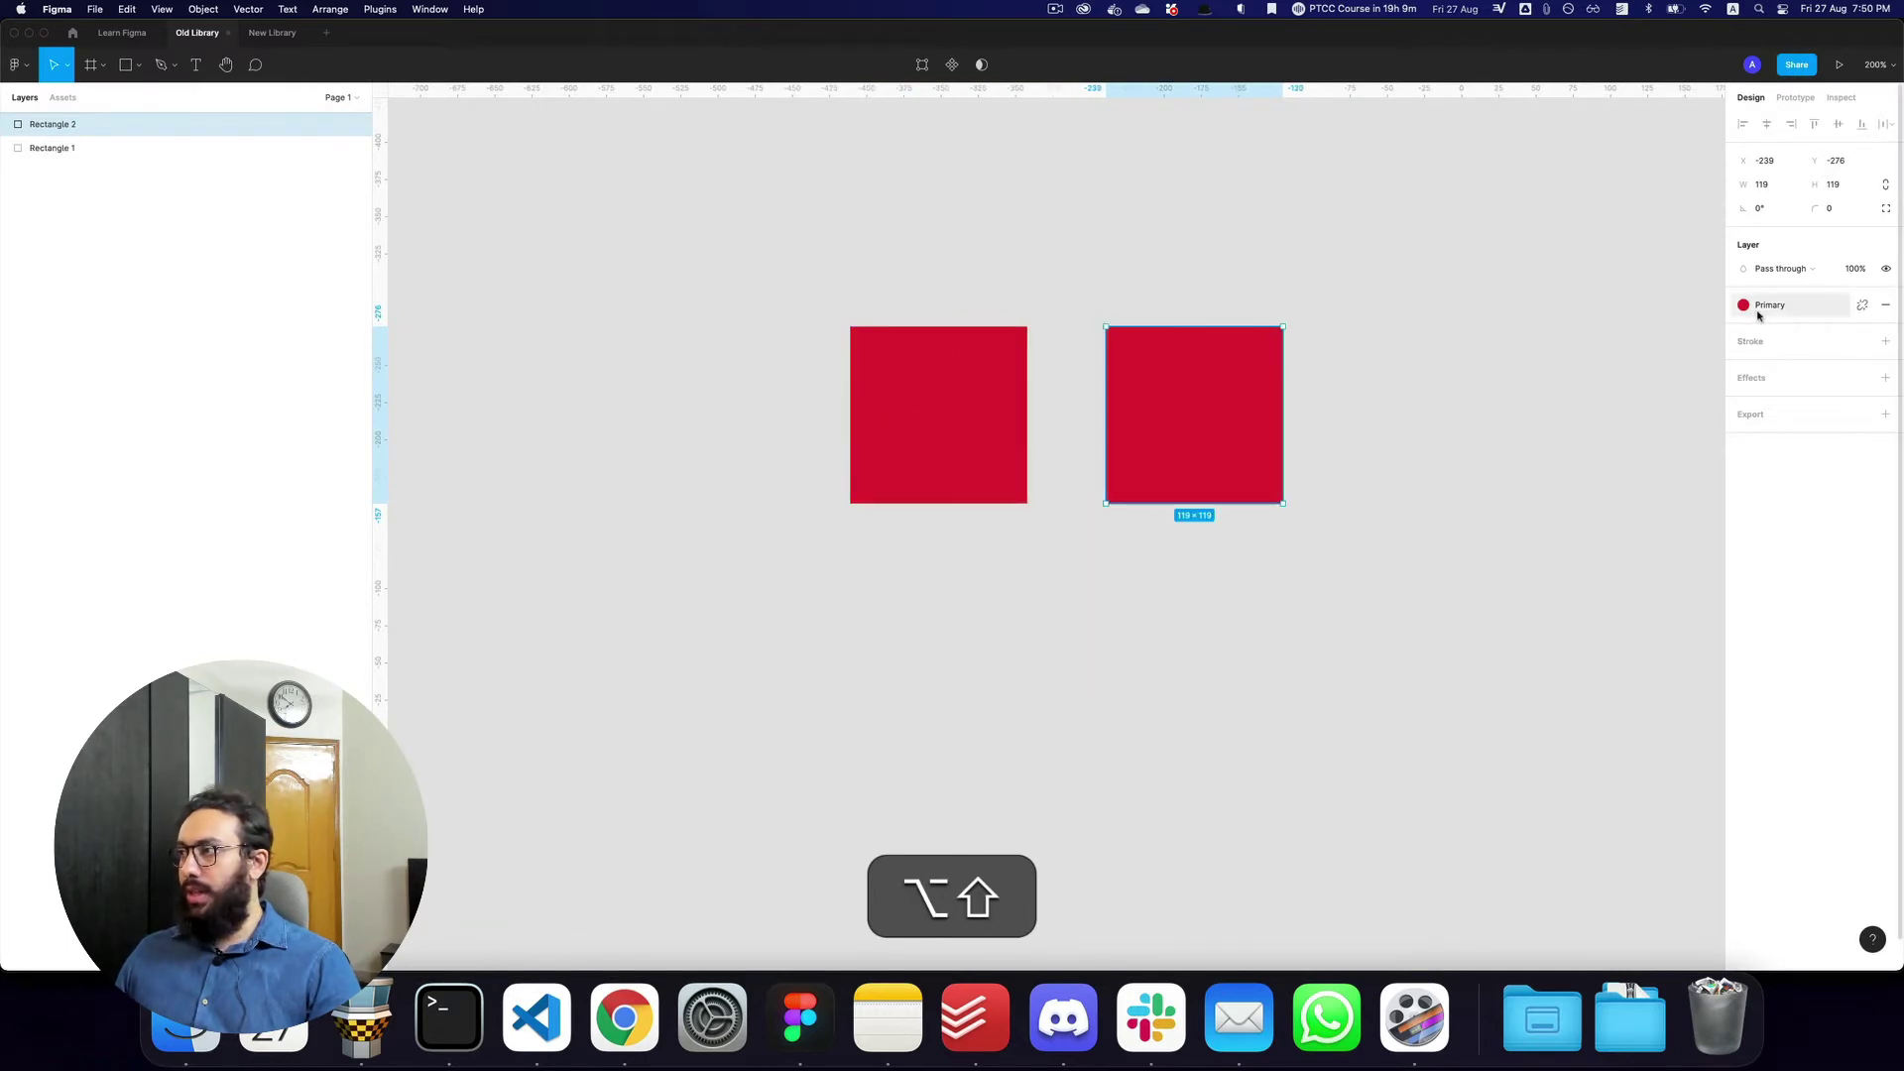
left_click(1862, 305)
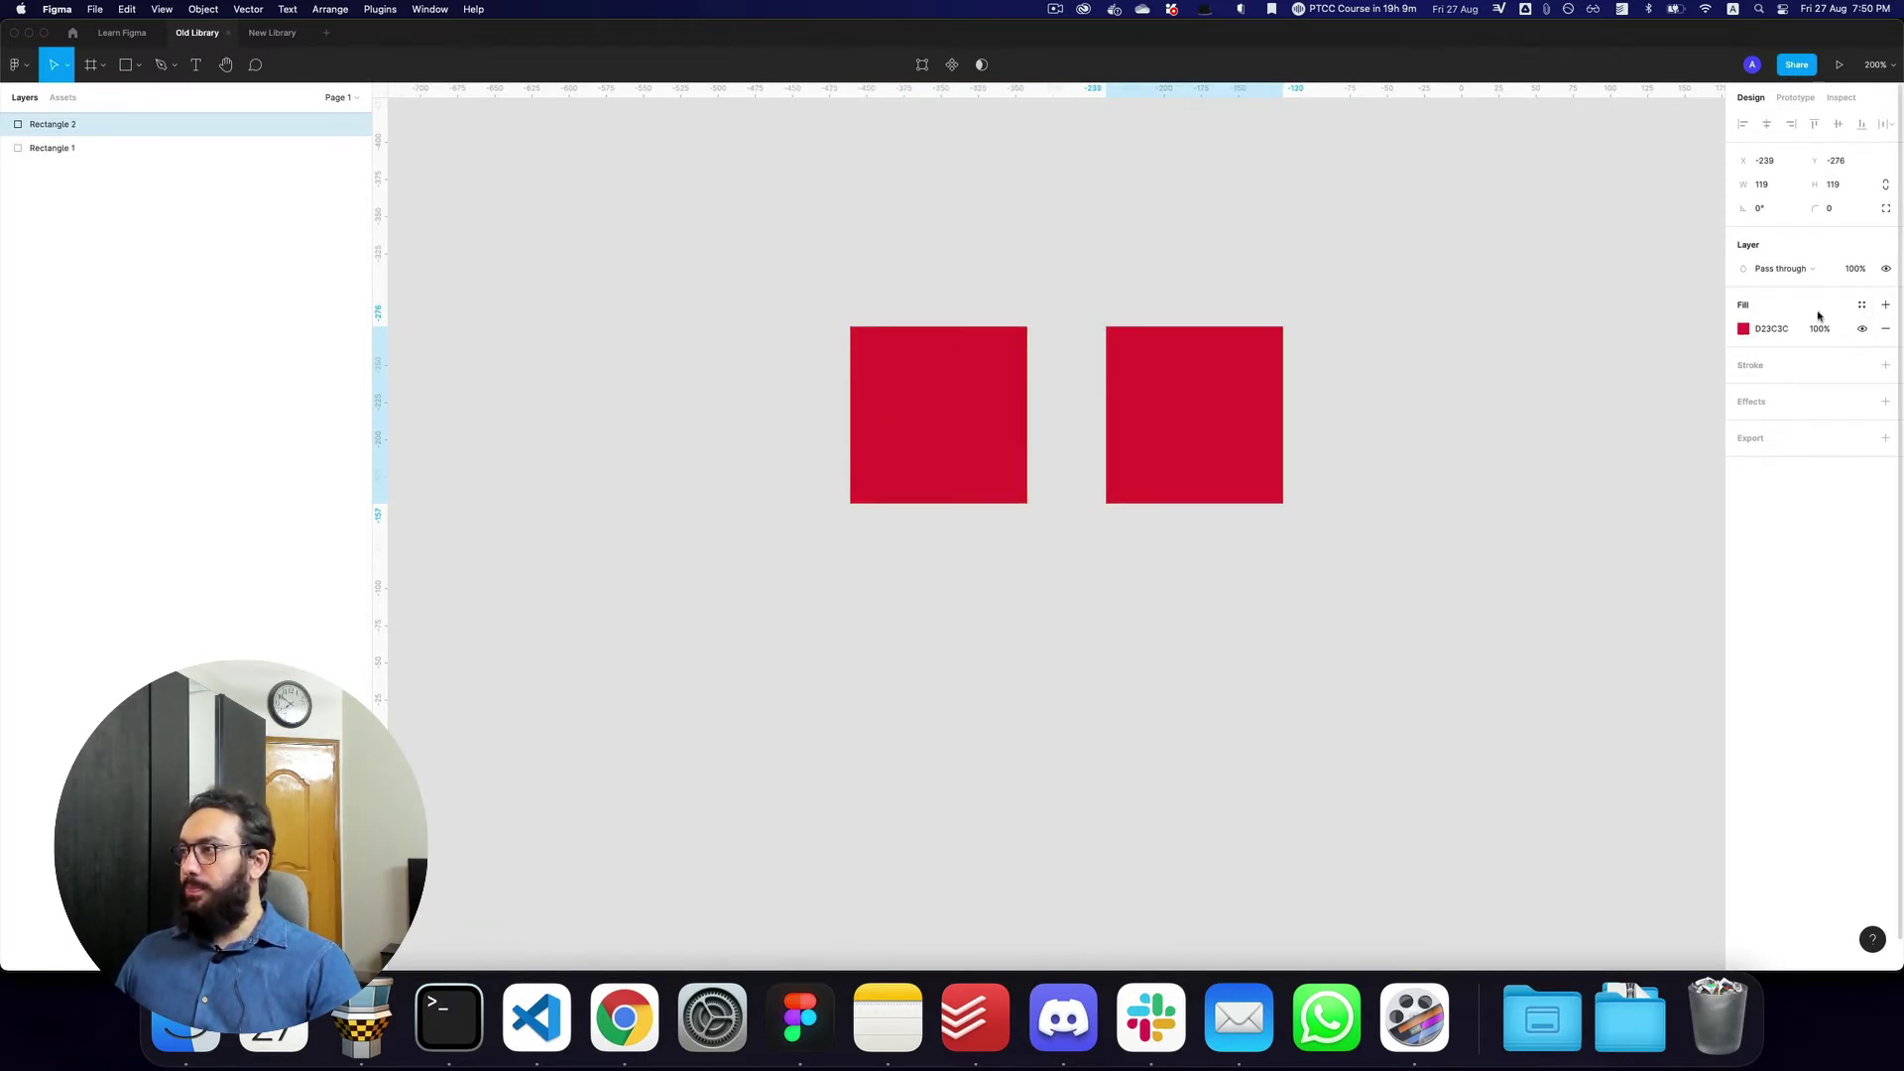
left_click(1743, 329)
left_click(1641, 588)
type("3CD282")
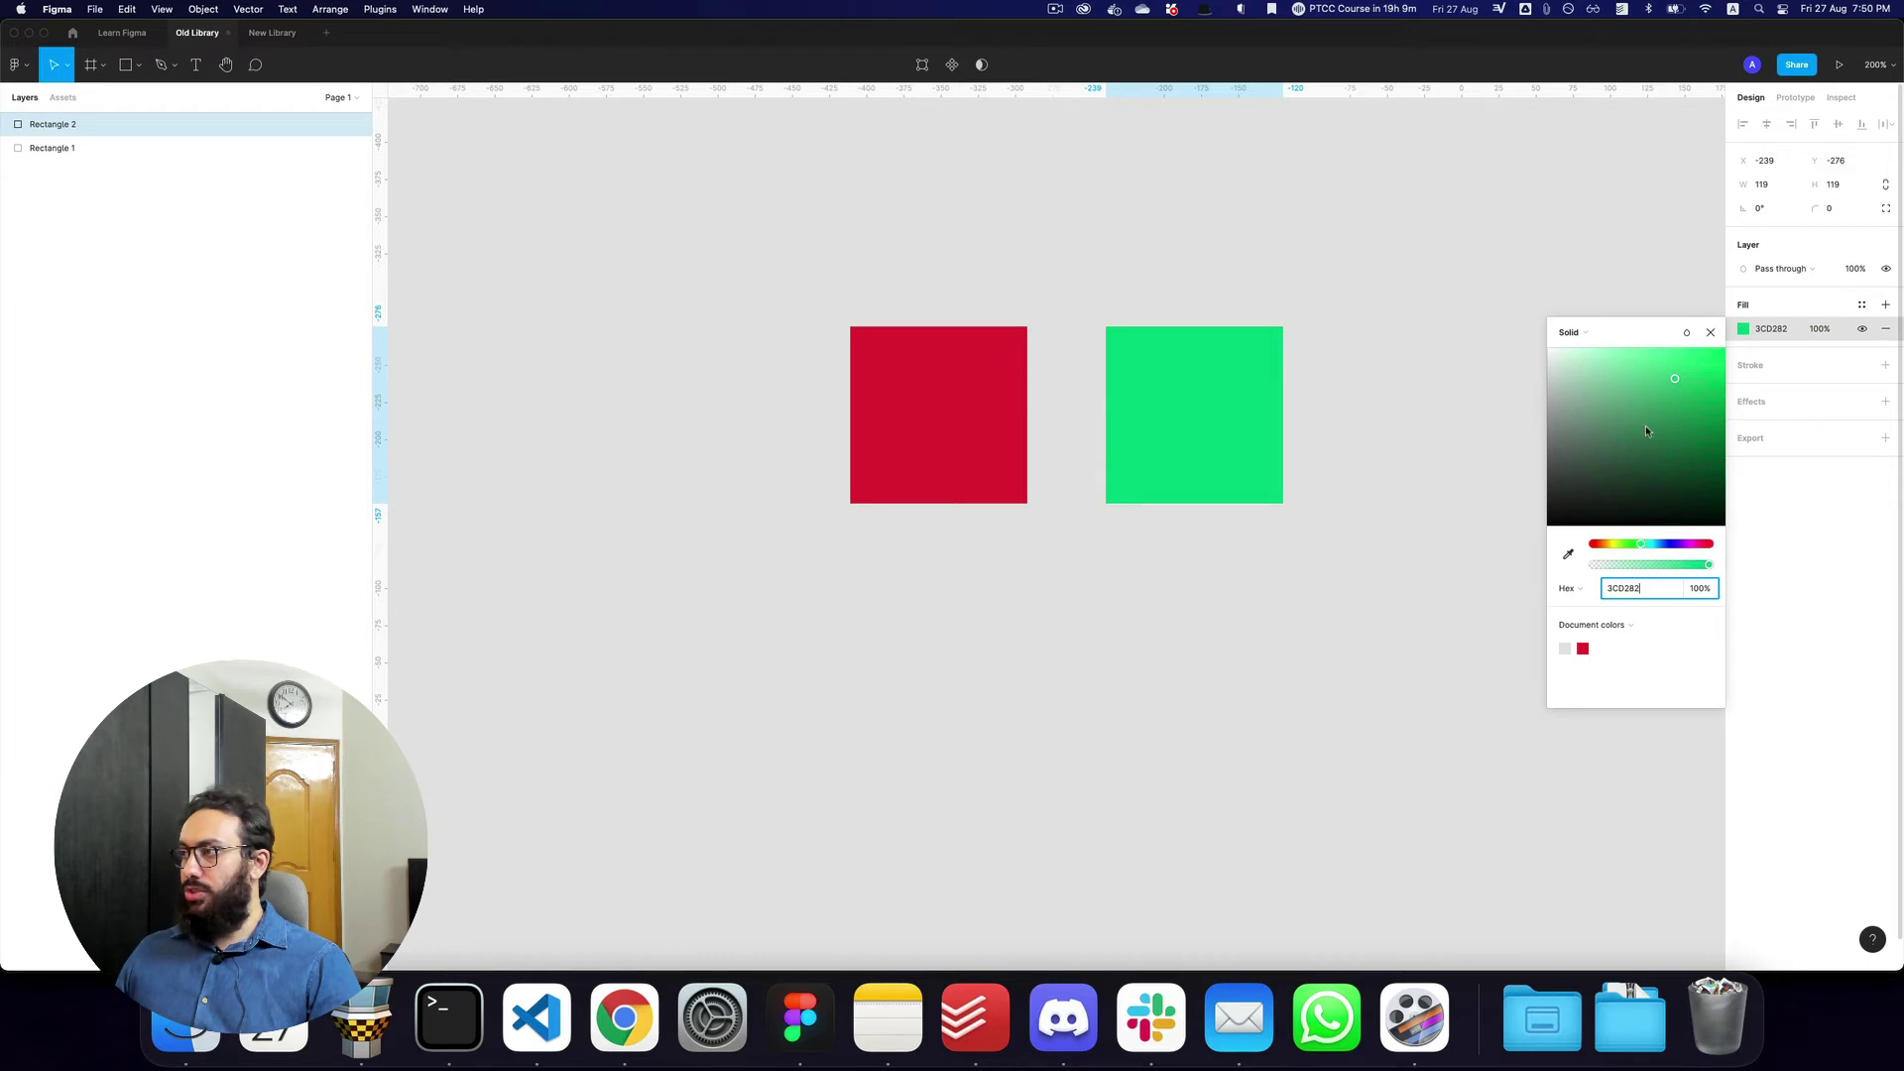
left_click(1862, 304)
left_click(1880, 333)
type("Seco")
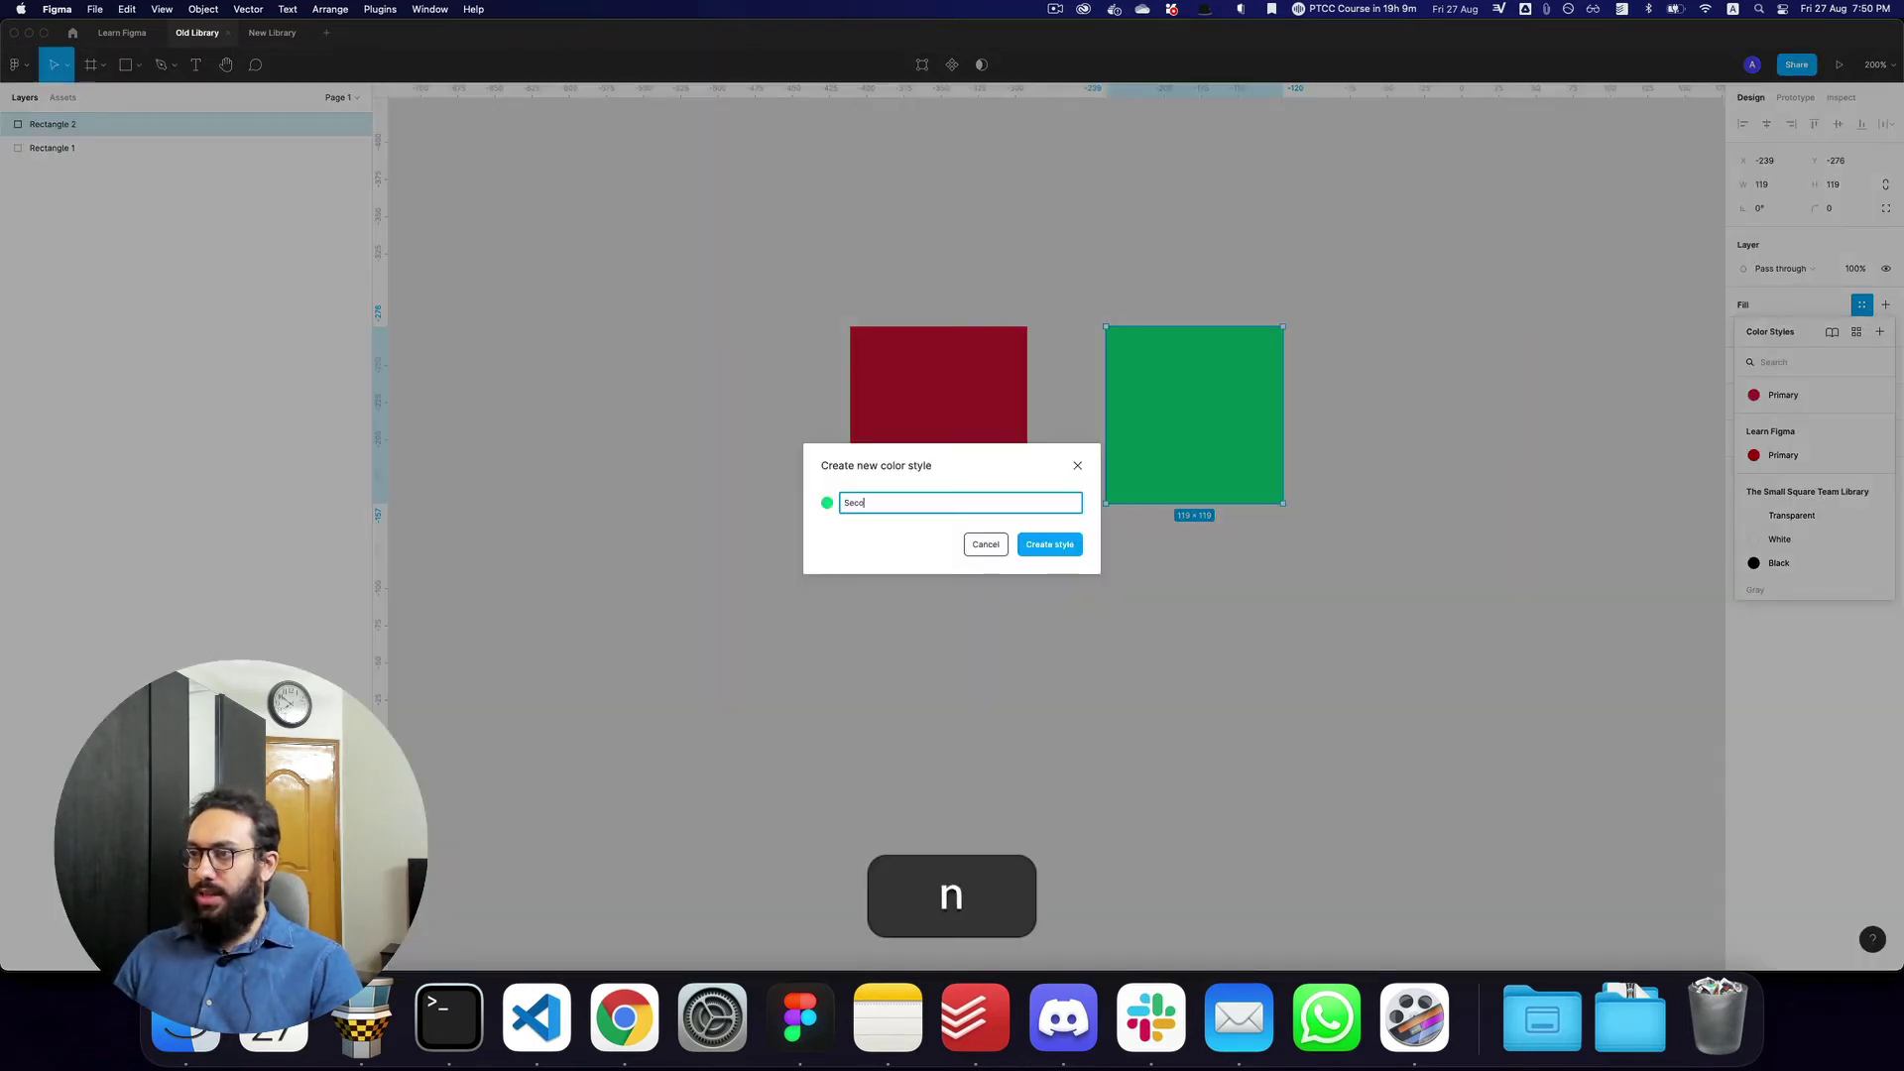
type("ndary")
key("Return")
Publish the Primary and Secondary styles from Old Library, then return to Learn Figma
left_click(1356, 476)
key("alt+3")
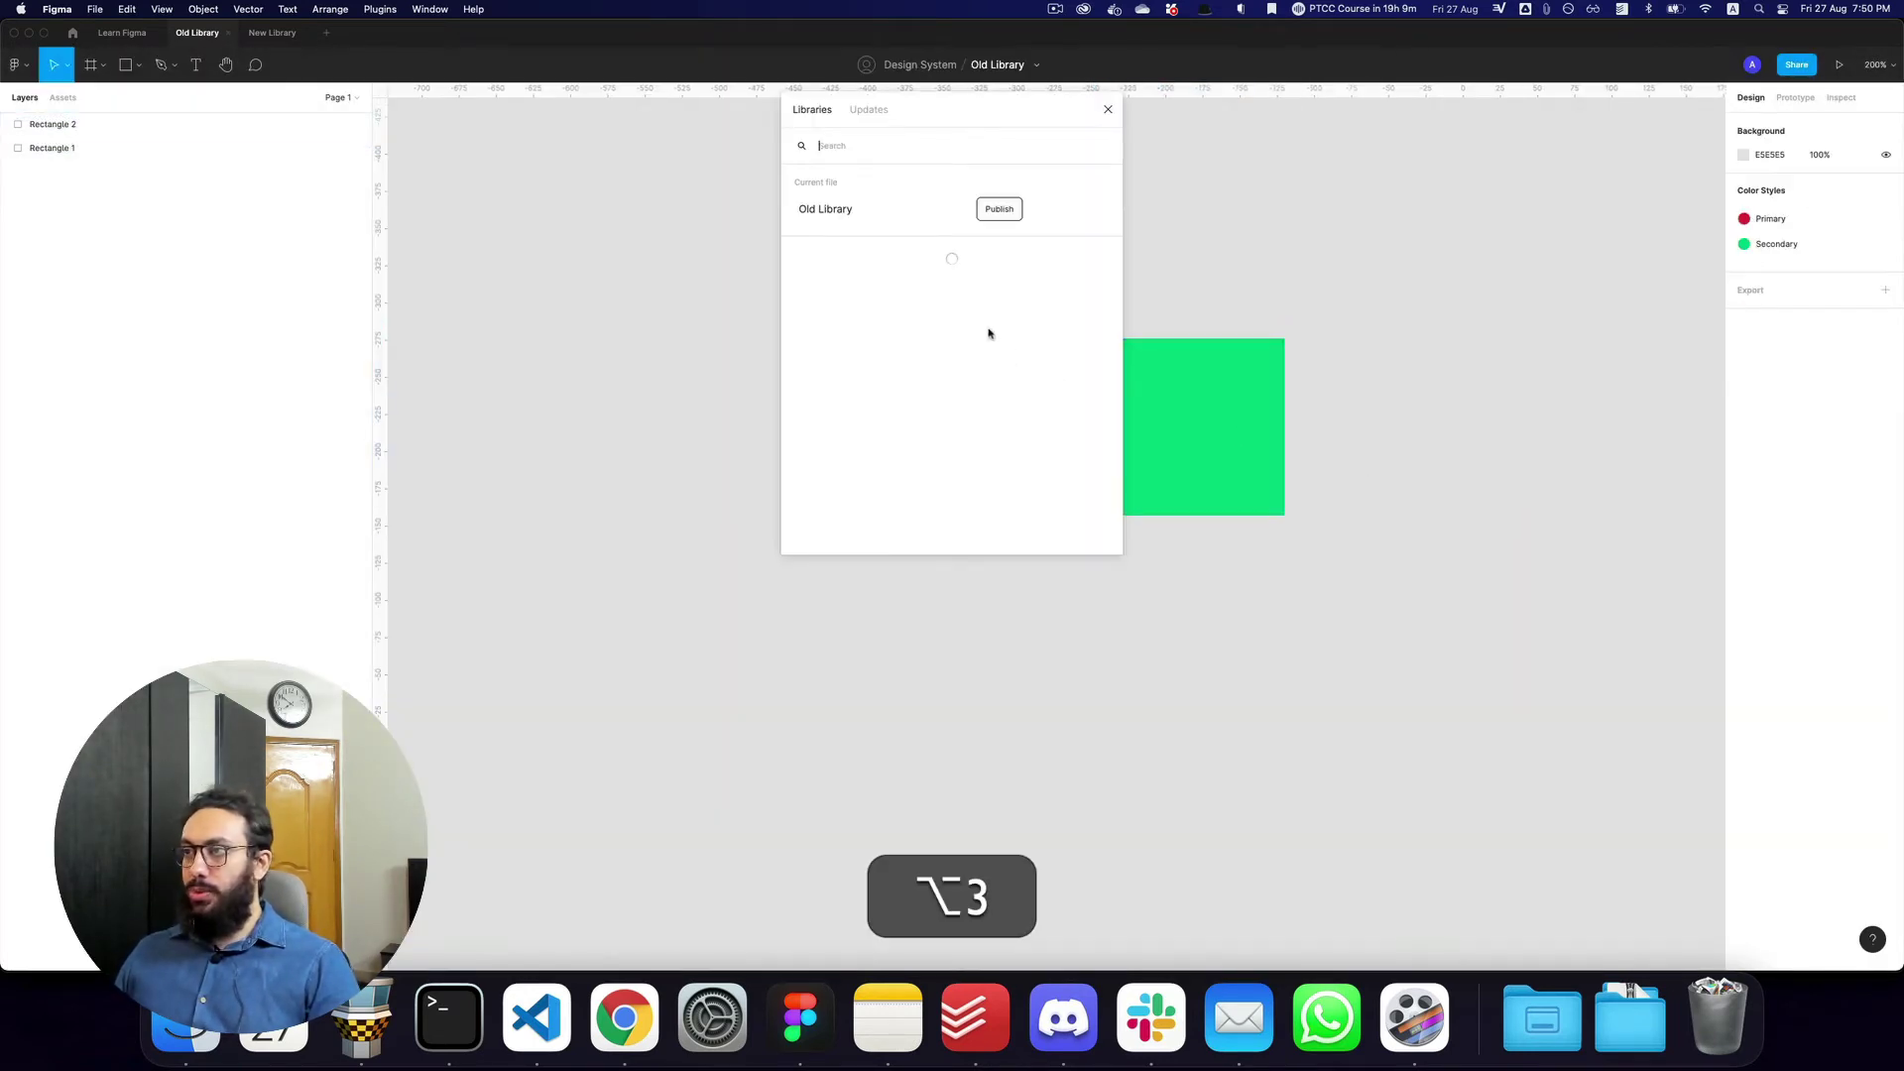
left_click(999, 208)
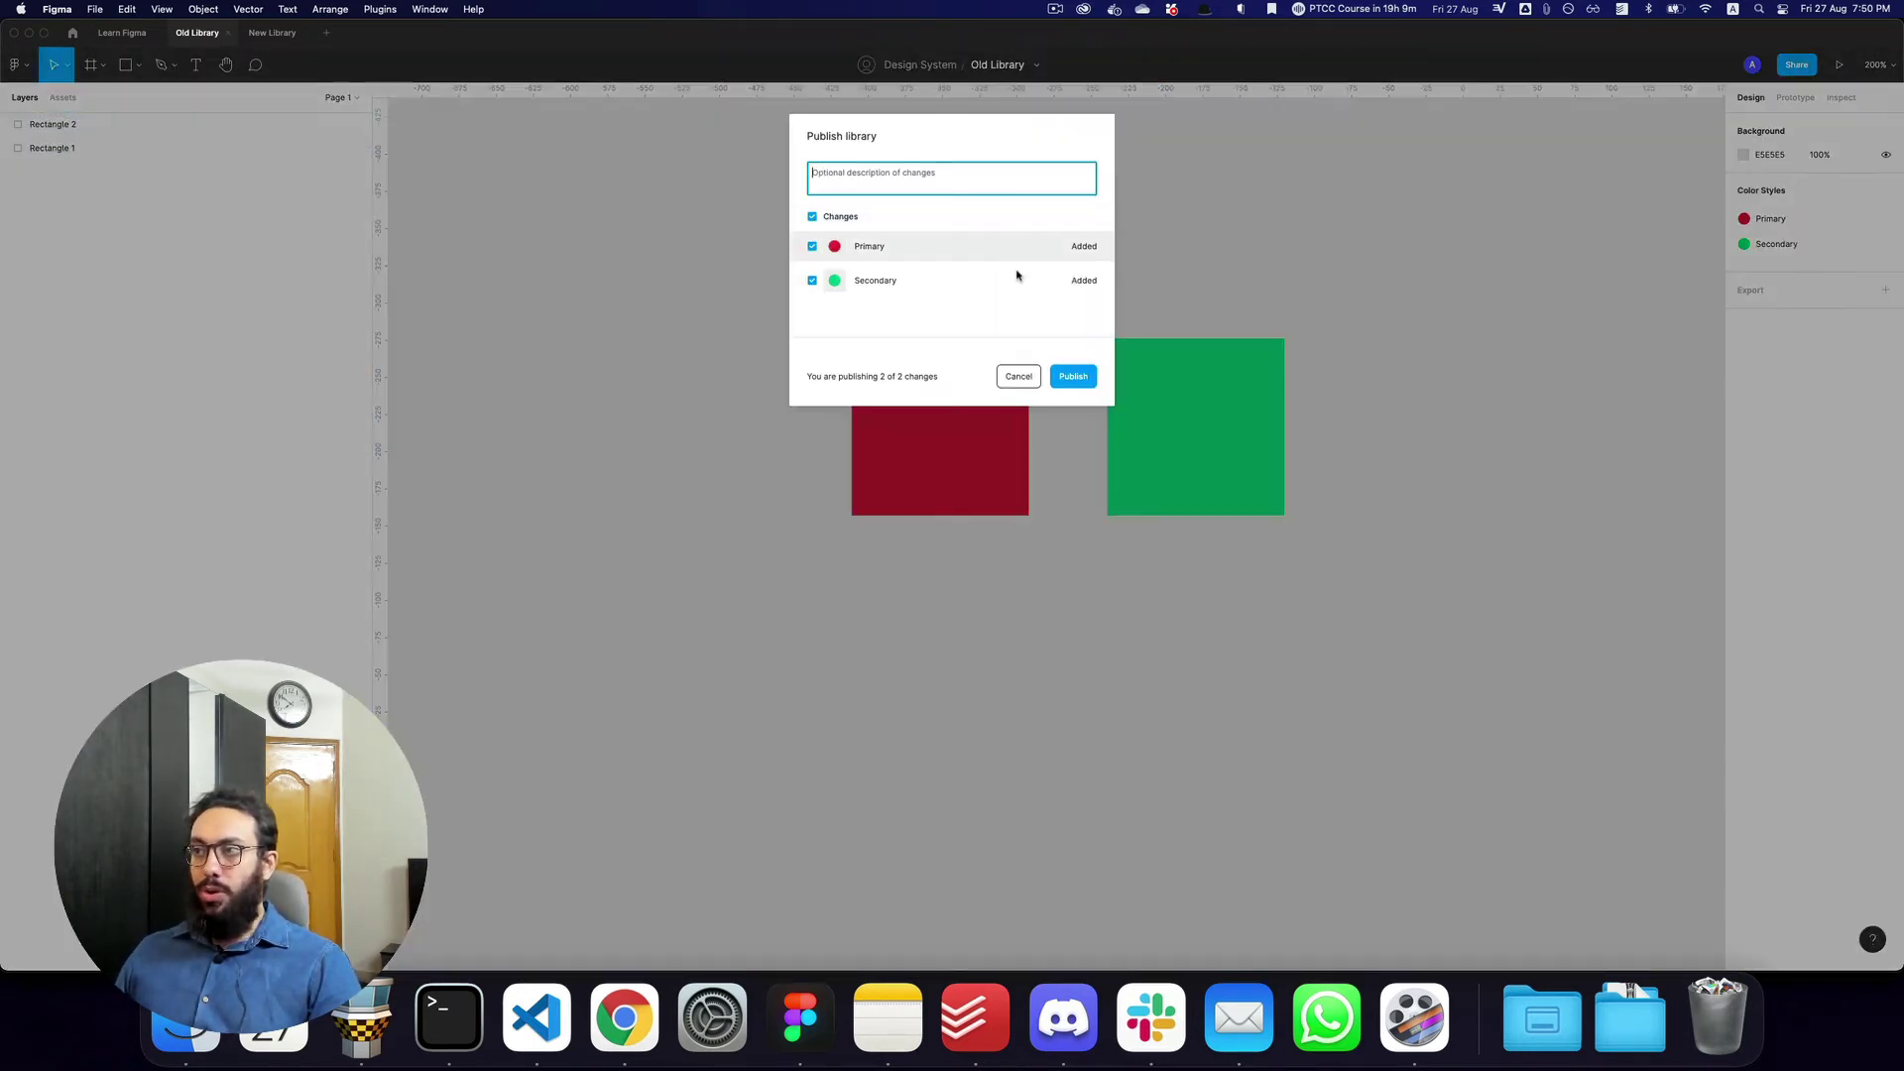
left_click(1070, 375)
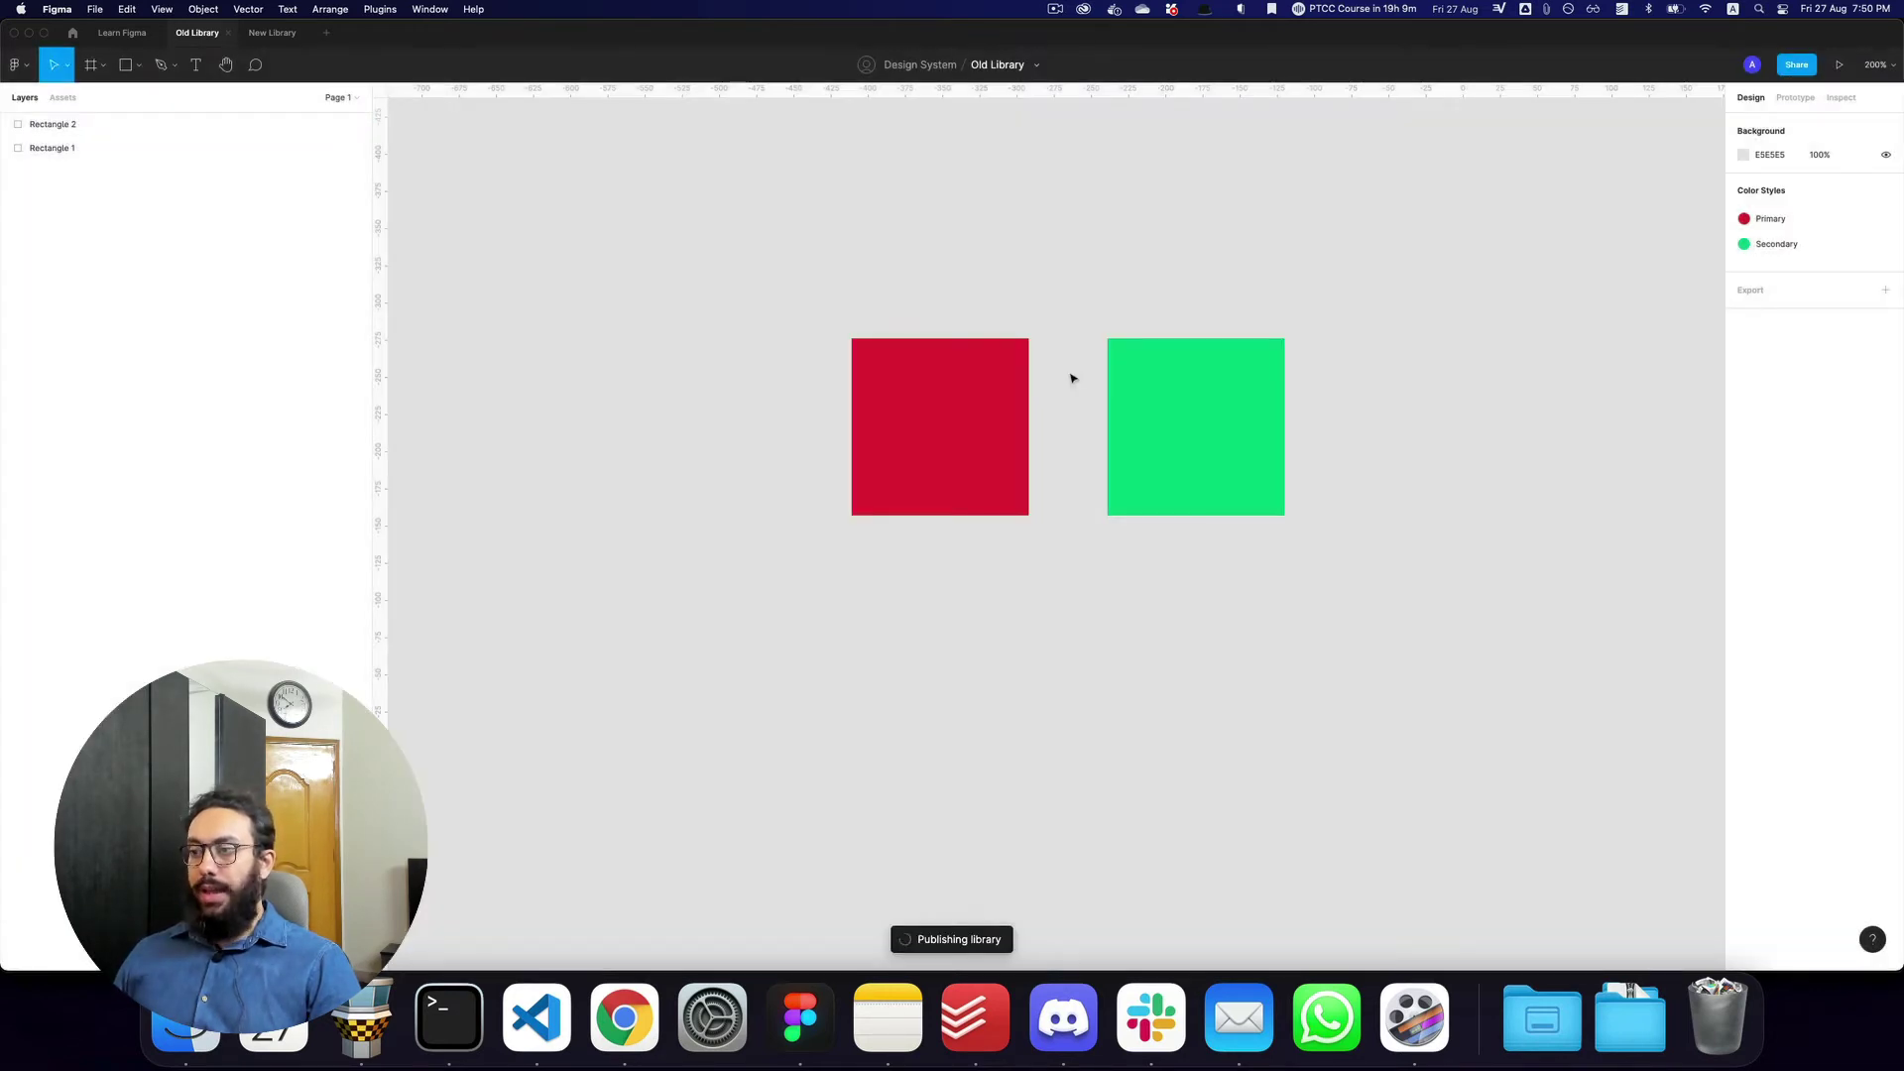
key("super+2")
left_click(1173, 473)
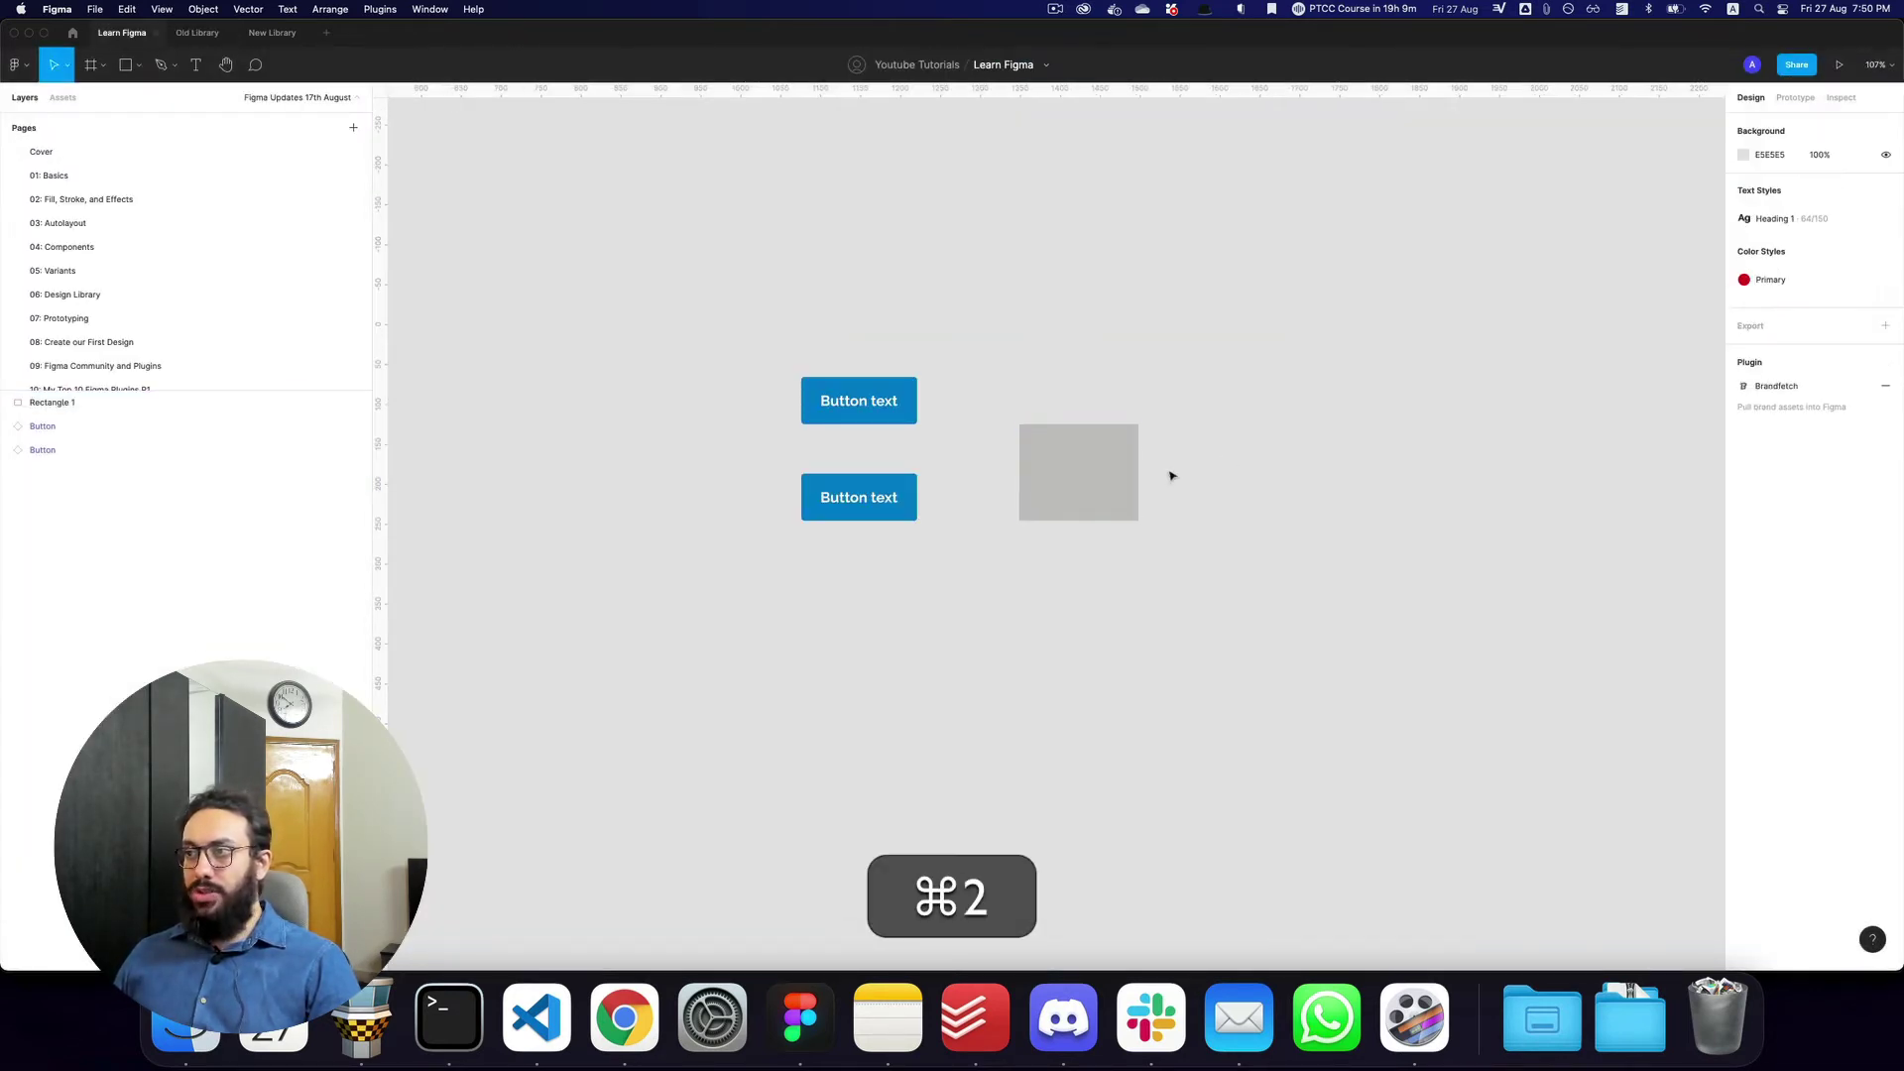
Duplicate the grey rectangle and draw a frame around the objects
left_click(1068, 477)
left_click_drag(1068, 477, 1109, 483)
key("a")
mouse_move(515, 223)
left_mouse_down()
mouse_move(1273, 723)
mouse_move(1363, 759)
left_mouse_up()
Search Rectangle 1's fill colour styles for 'primary', then close the list
left_click(940, 472)
left_click(1206, 475, "shift")
left_click(1064, 476)
left_click(991, 497)
left_click(1862, 425)
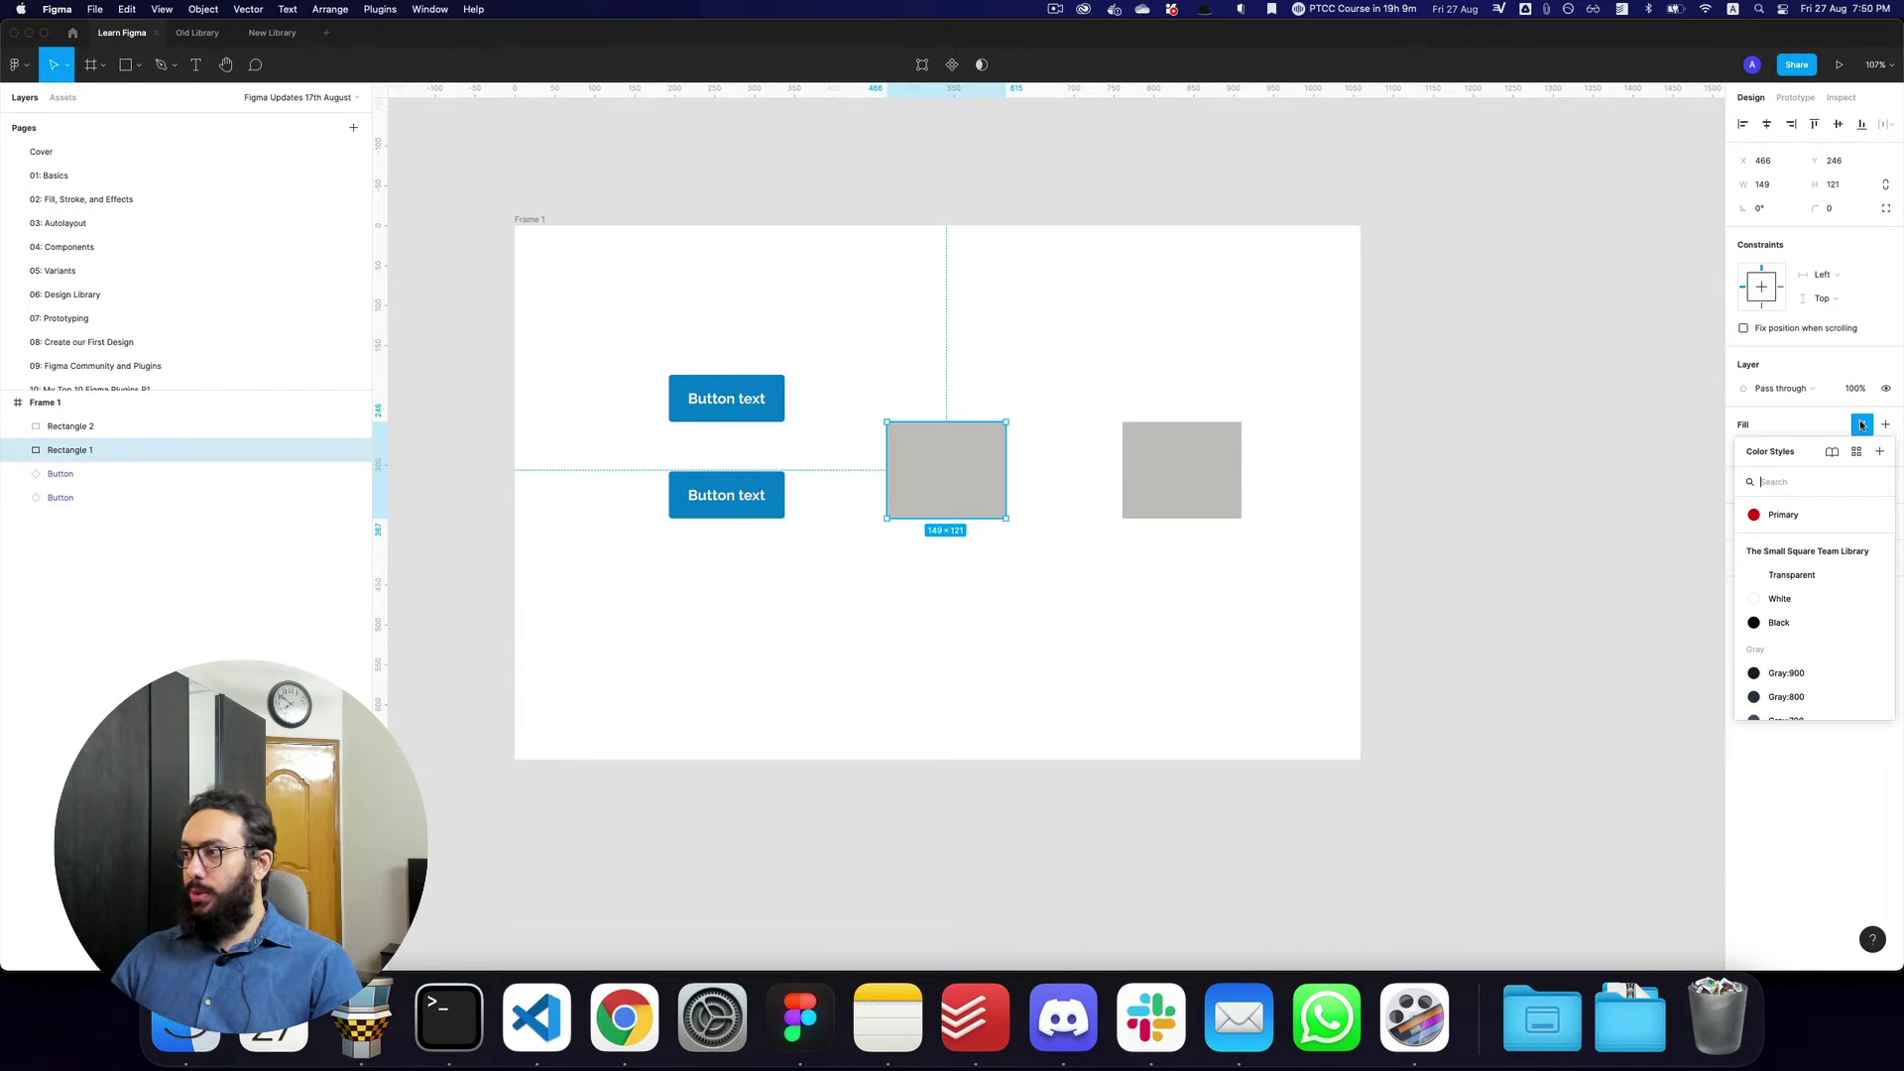
type("primary")
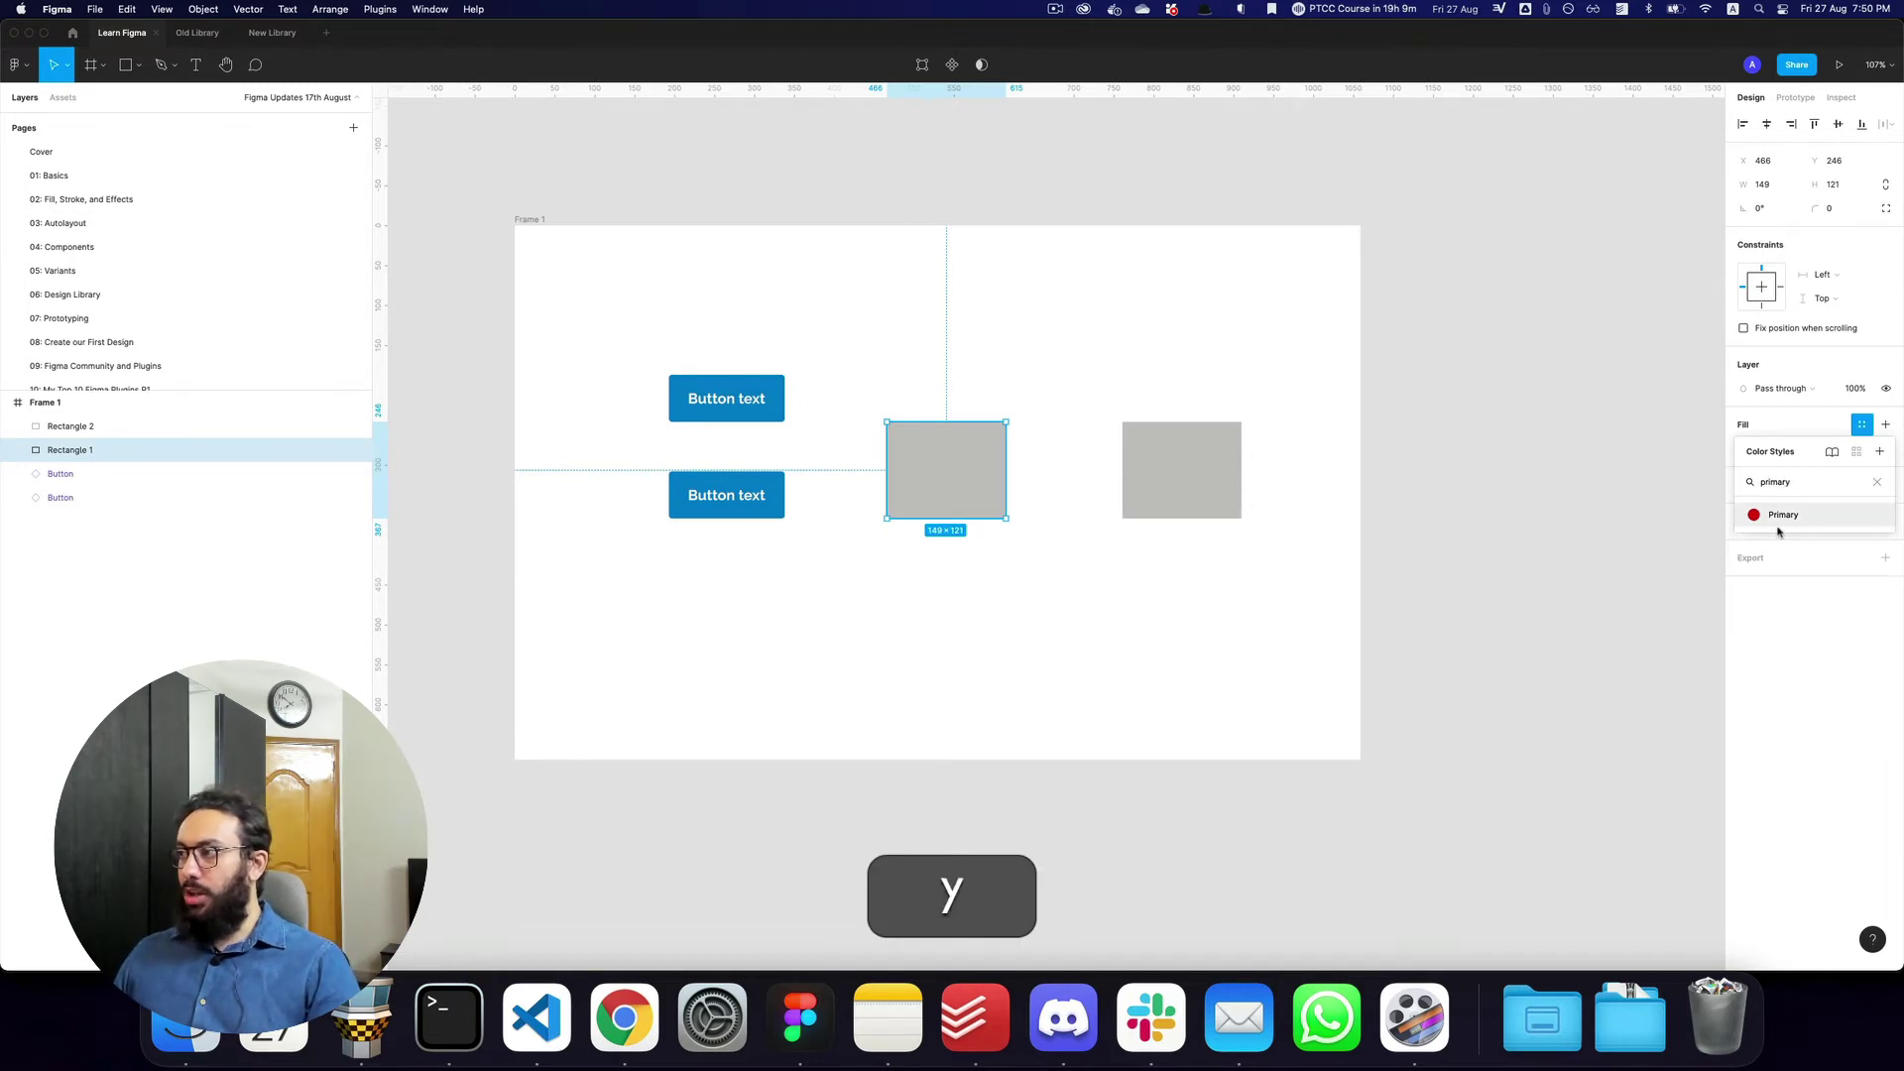
key("Escape")
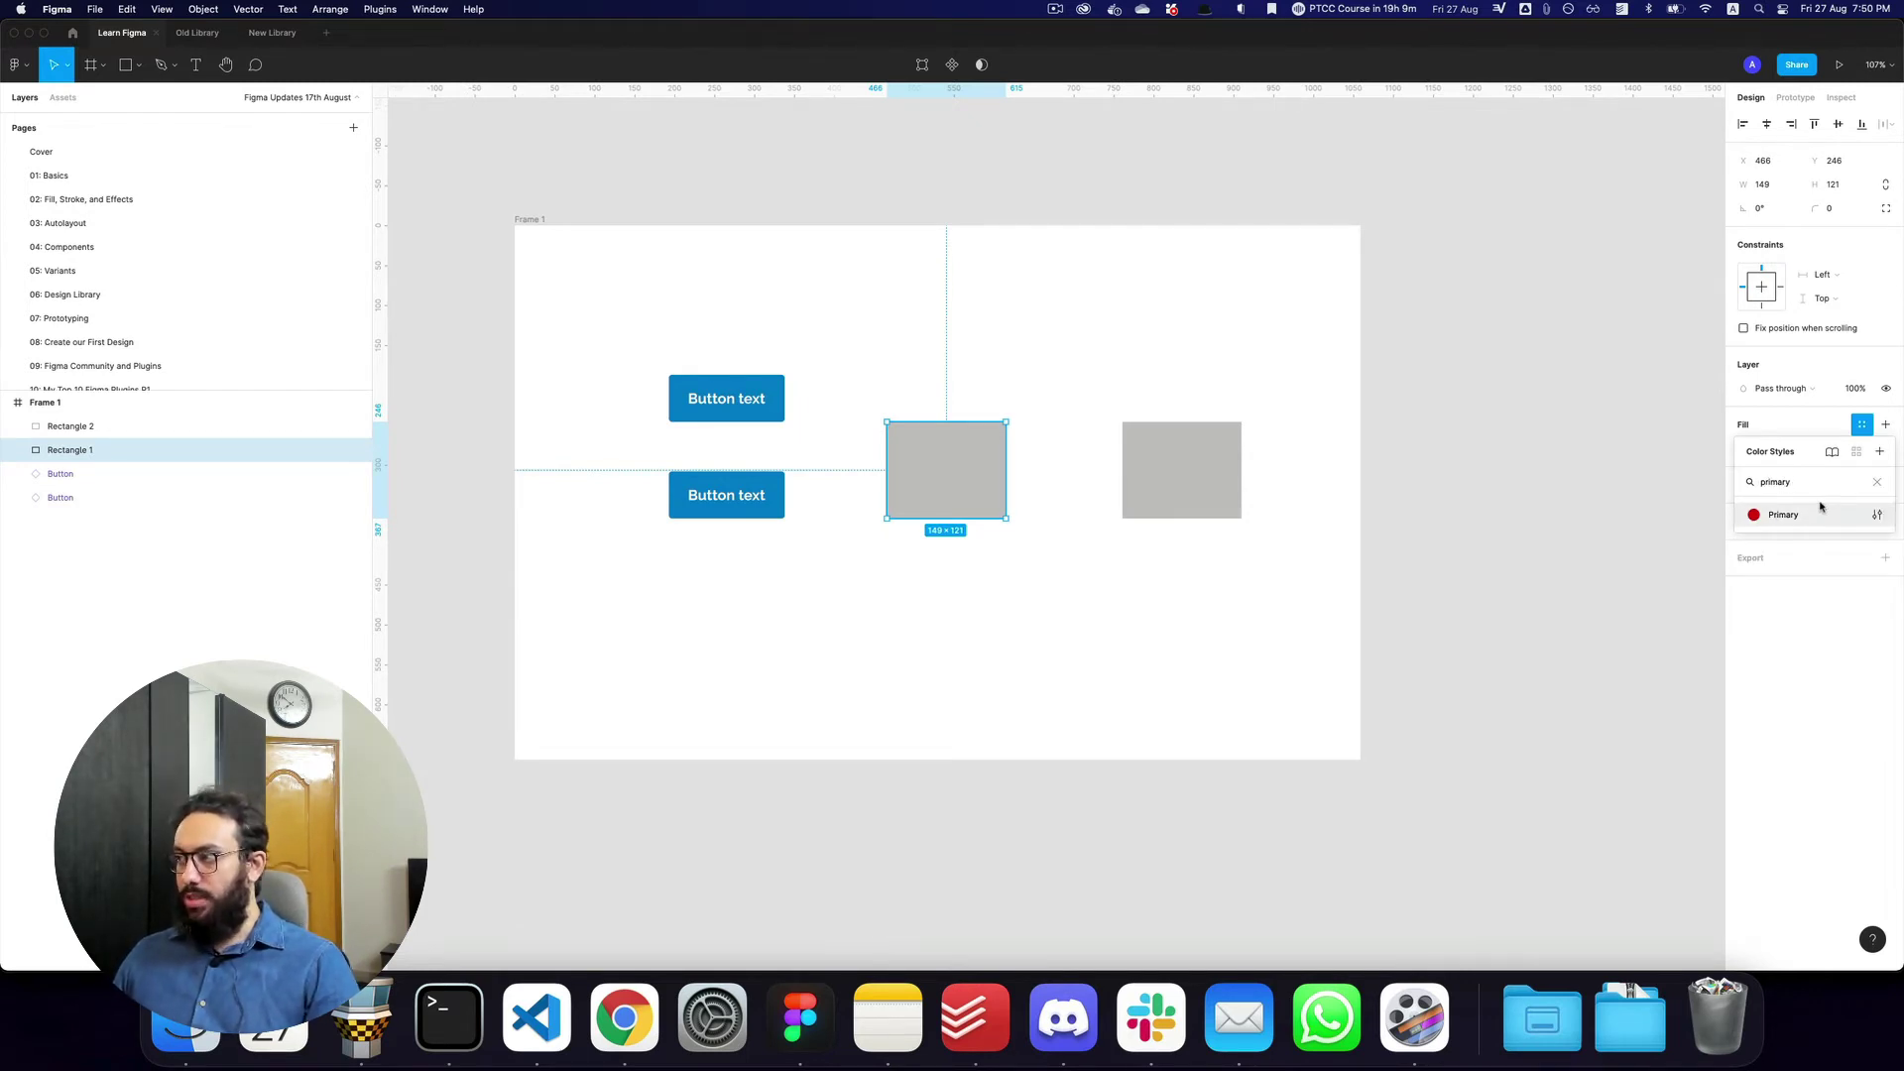
key("Escape")
key("Escape")
Enable Old Library and New Library in the Learn Figma file
key("alt+3")
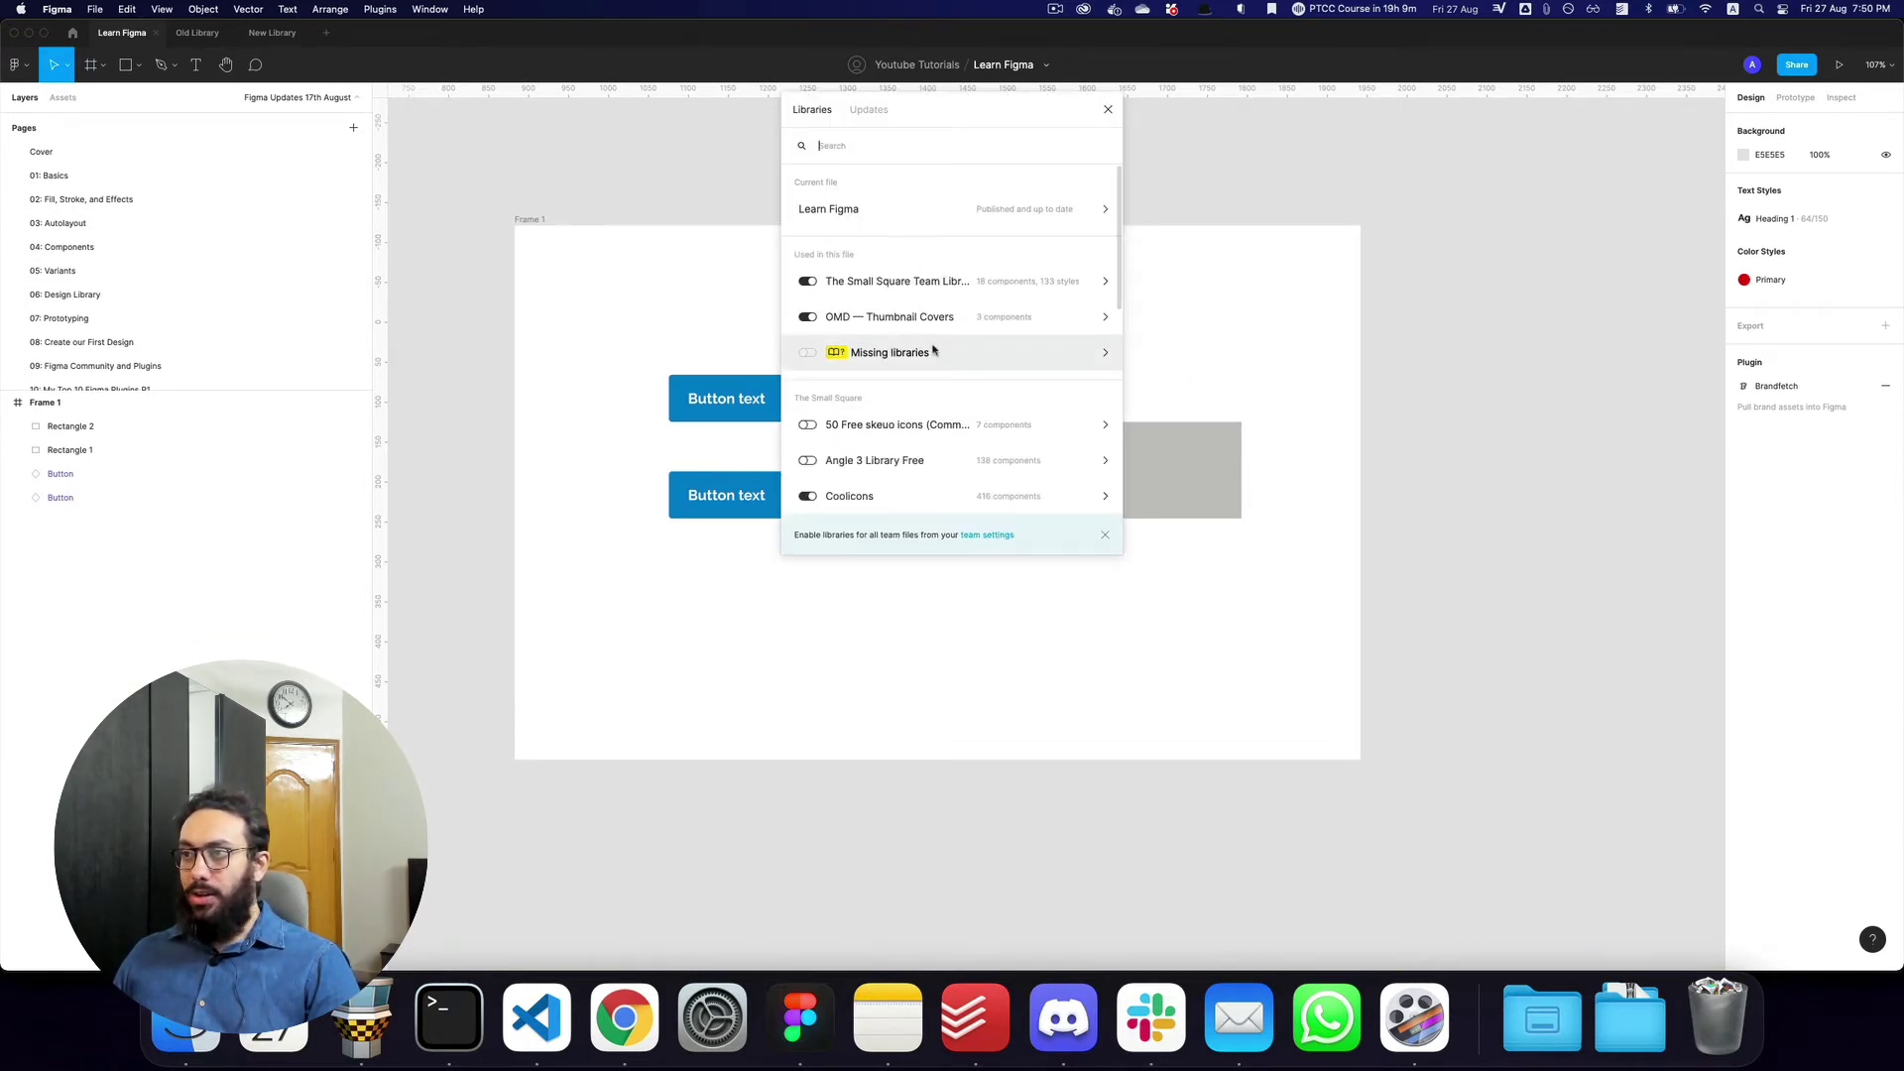
scroll(912, 349, "down", 5)
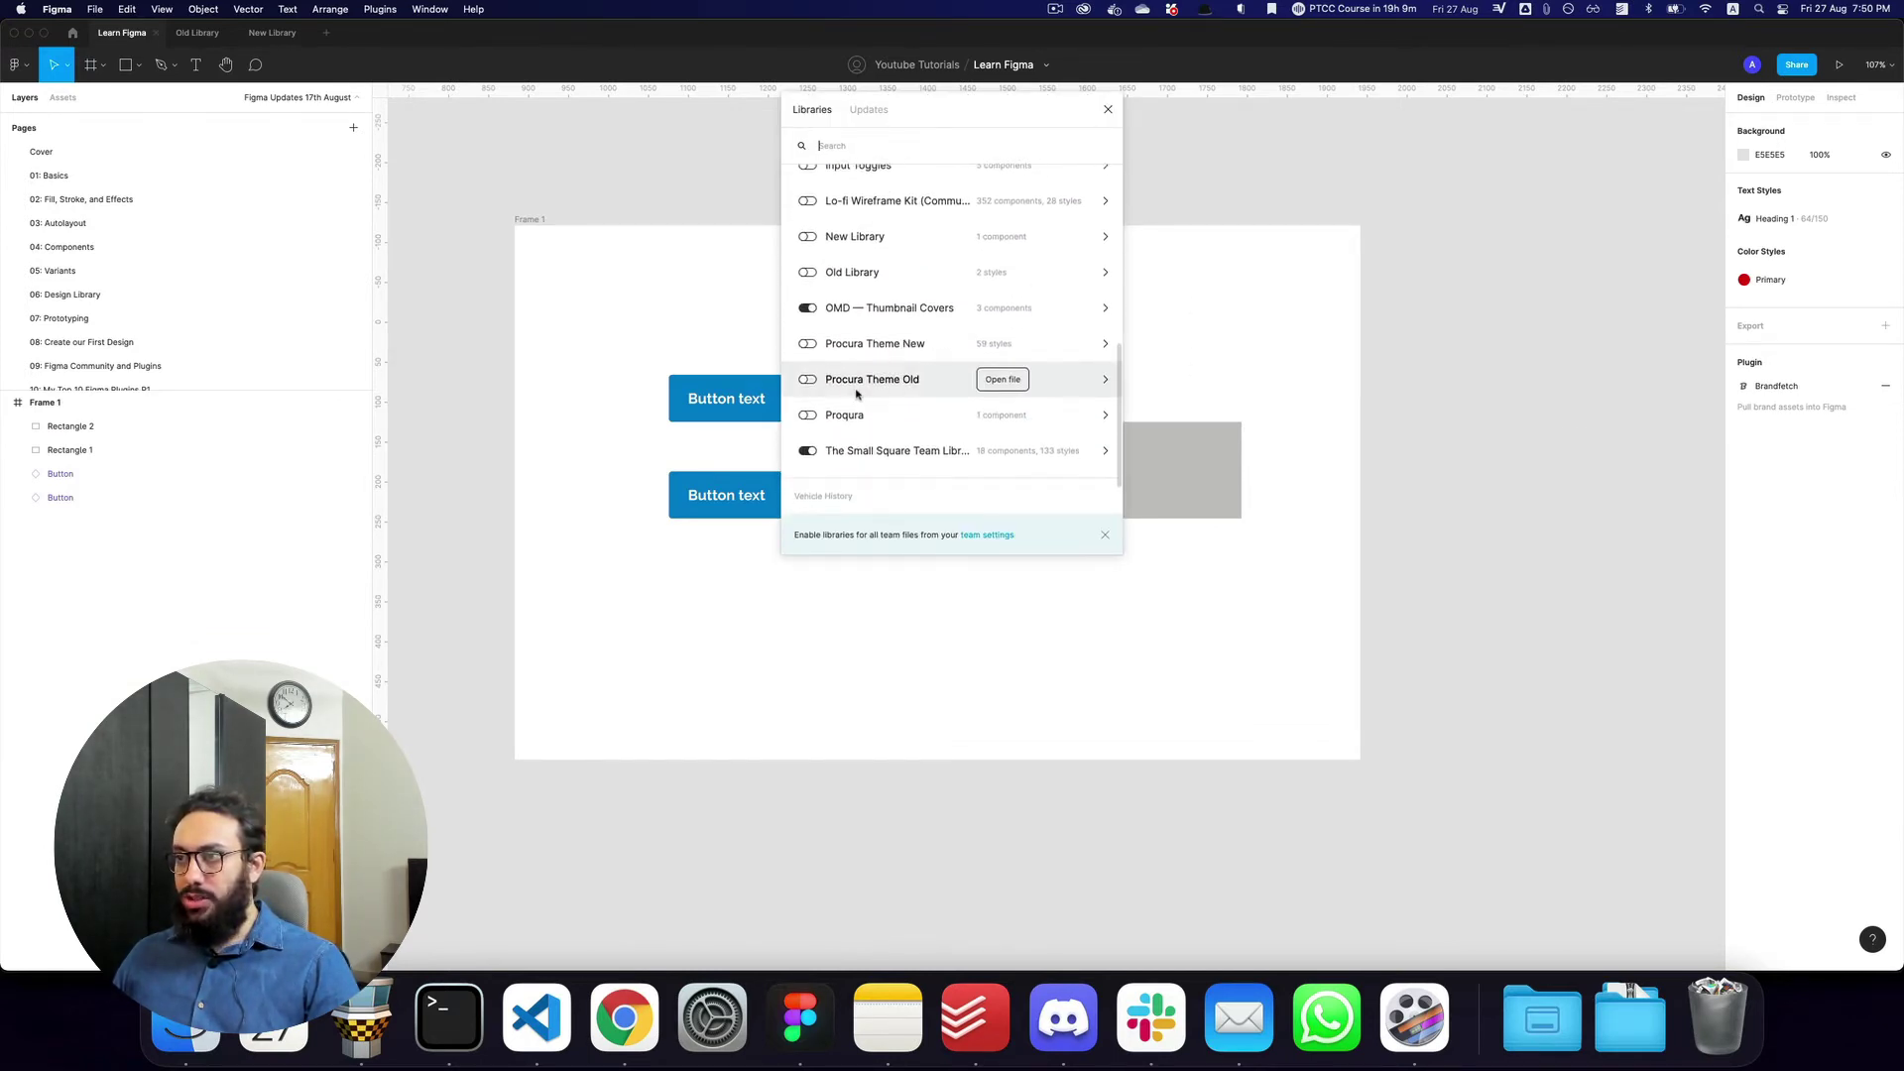
left_click(807, 272)
left_click(805, 237)
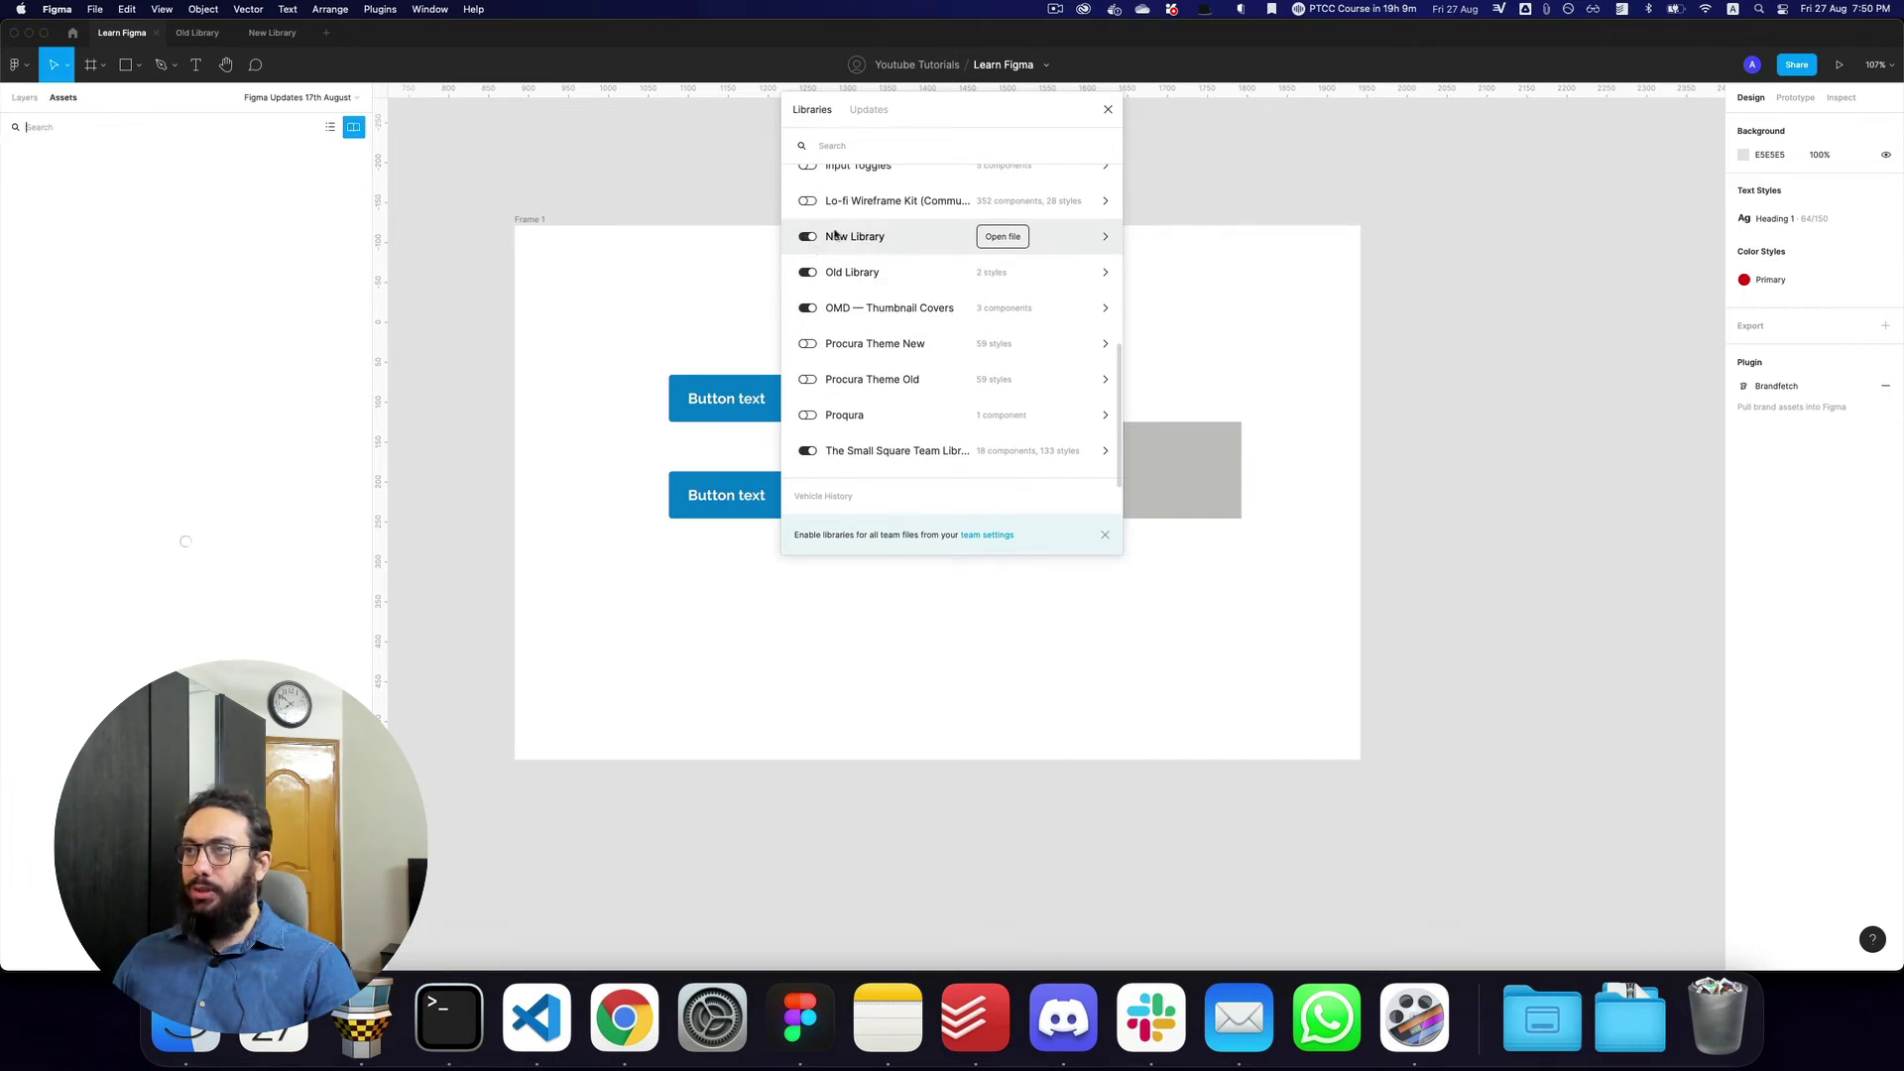
left_click(1108, 110)
key("alt+2")
key("alt+1")
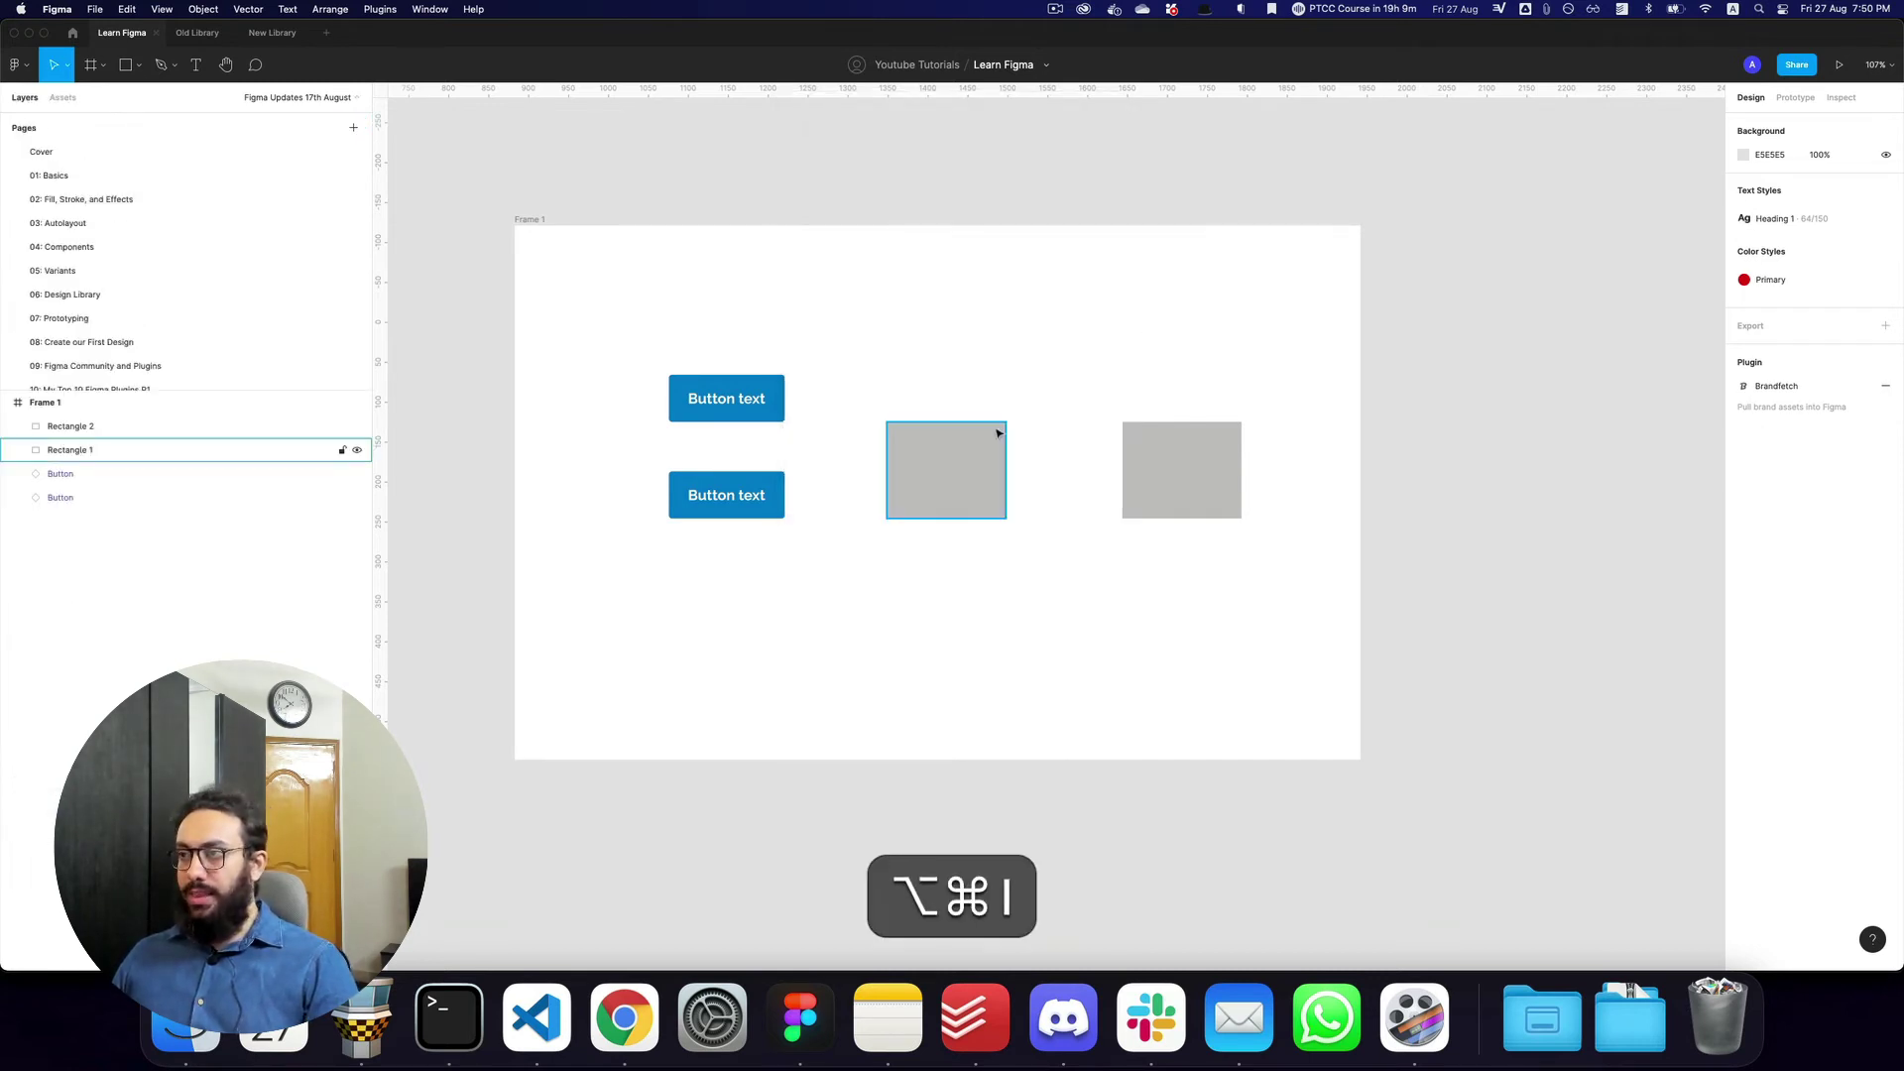
Apply Old Library Primary to Rectangle 1 and Secondary to Rectangle 2, then move them closer
left_click(943, 467)
left_click(1862, 425)
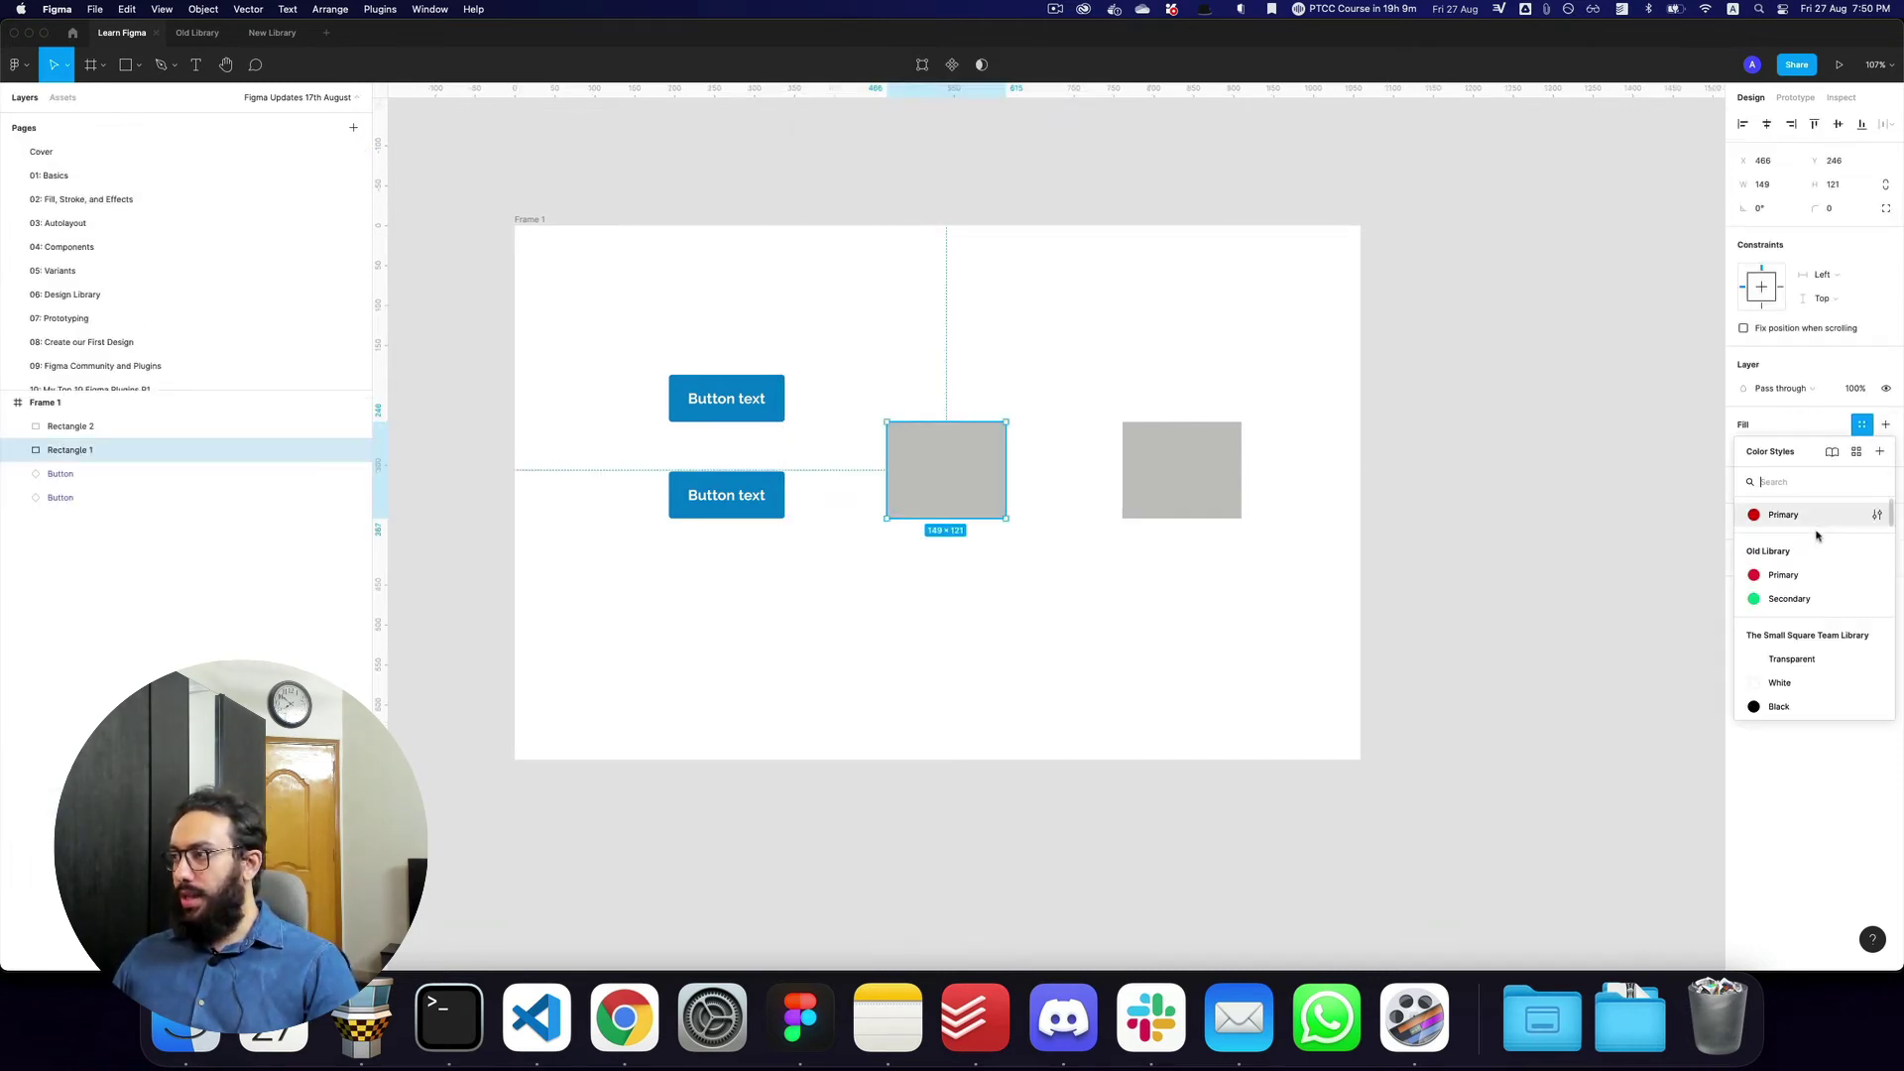
left_click(1793, 577)
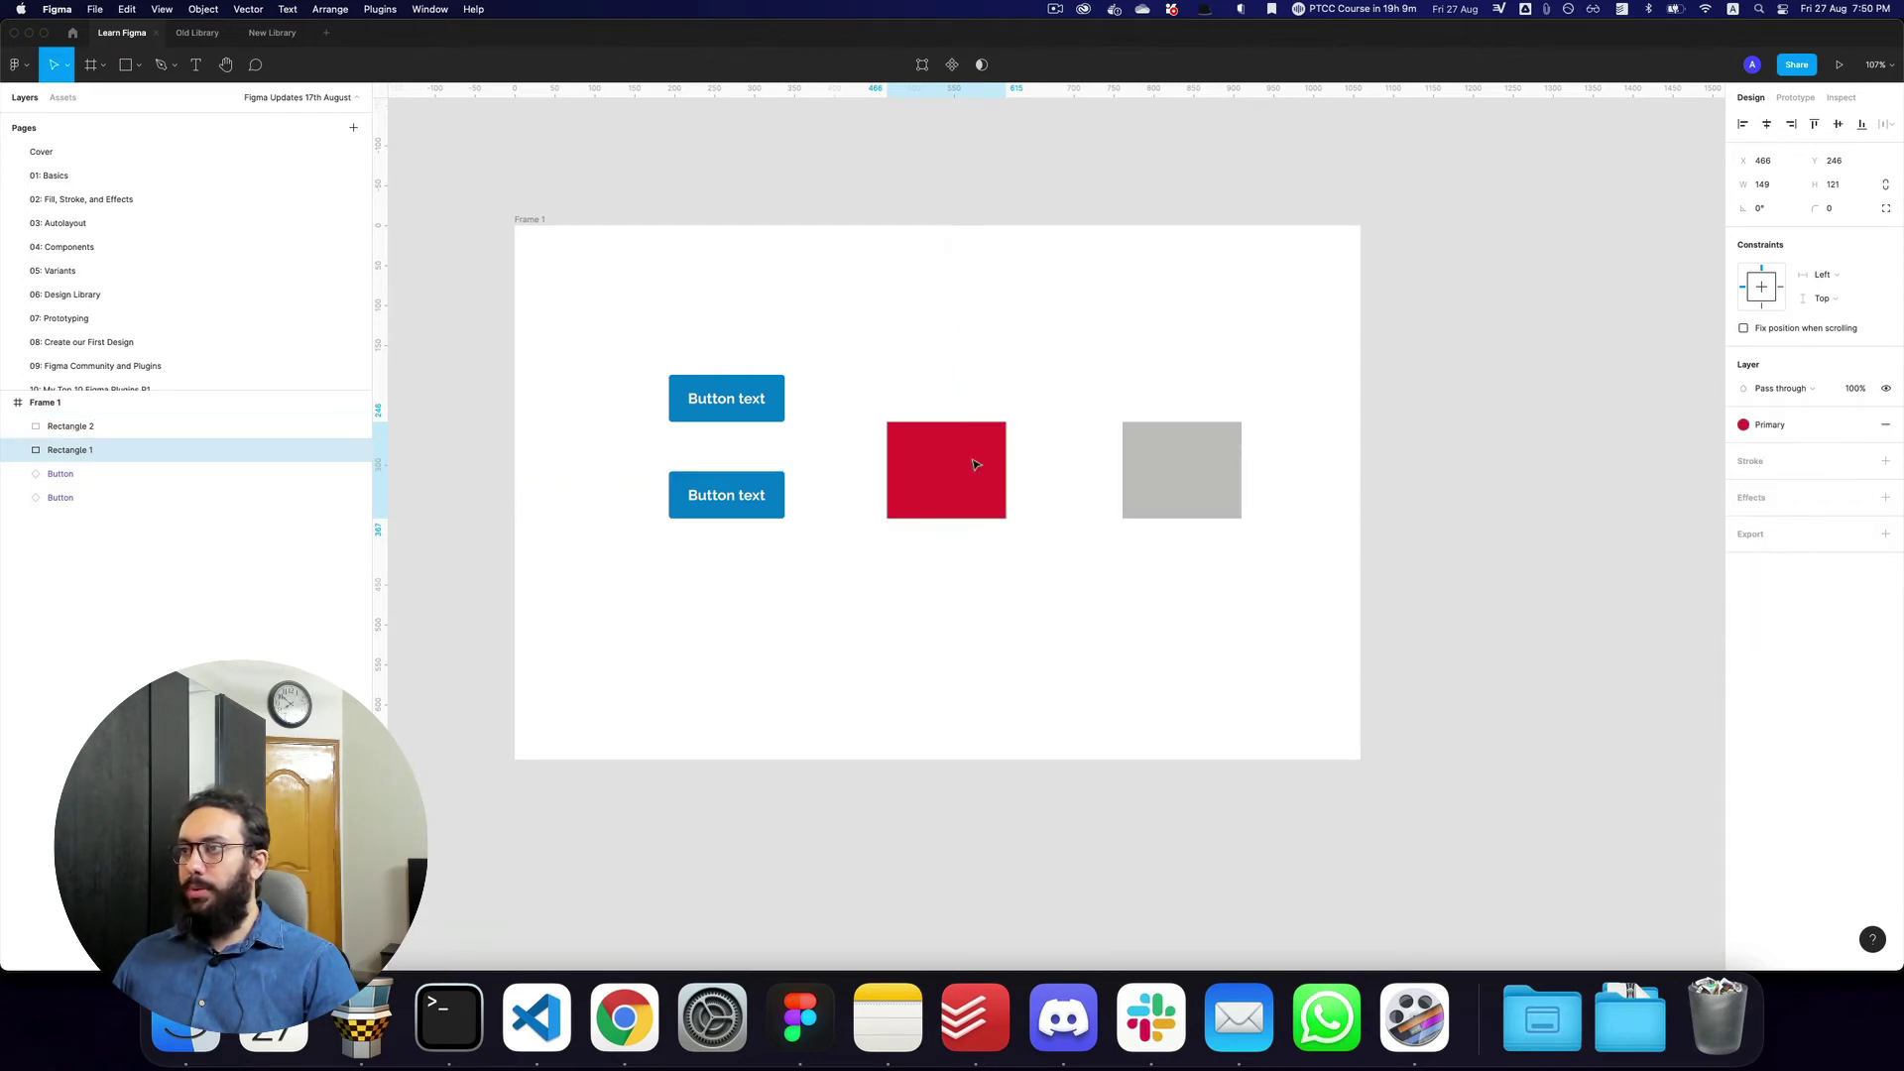
left_click(1239, 463)
left_click(1861, 424)
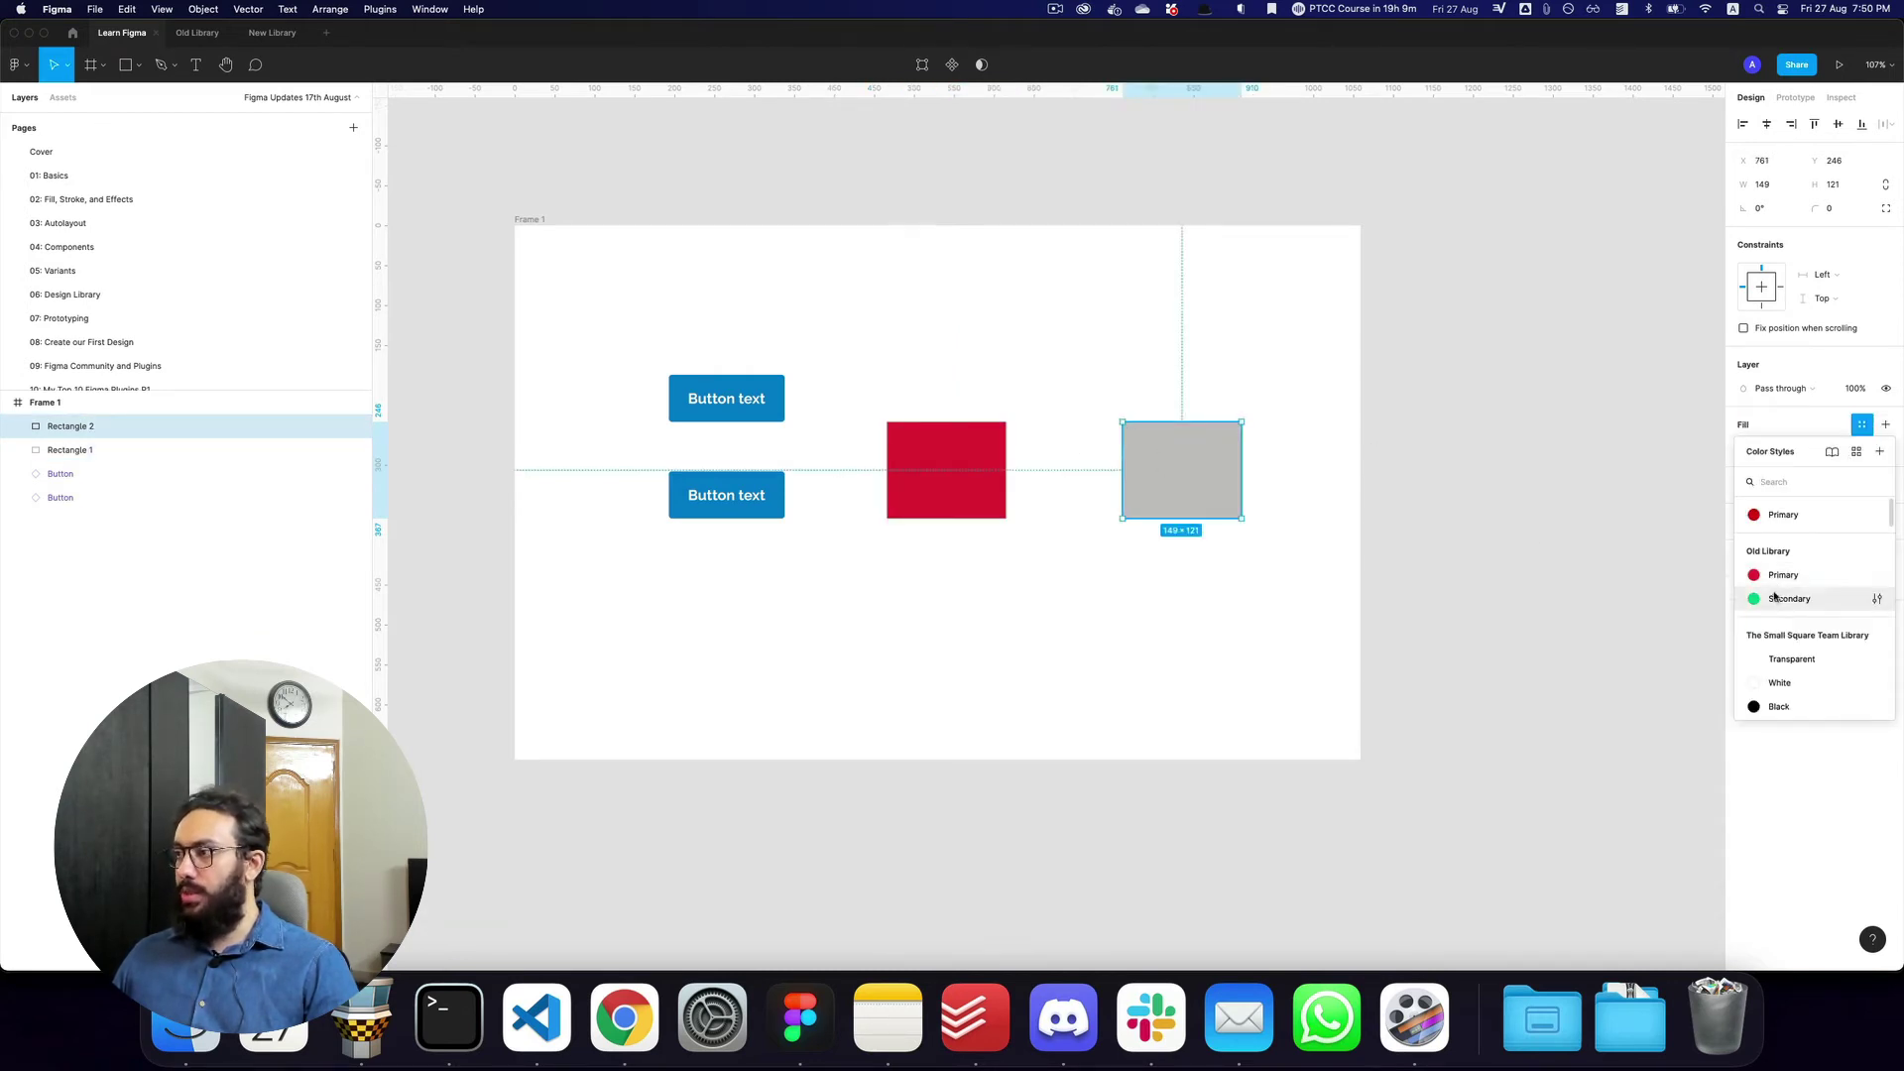
left_click(1726, 589)
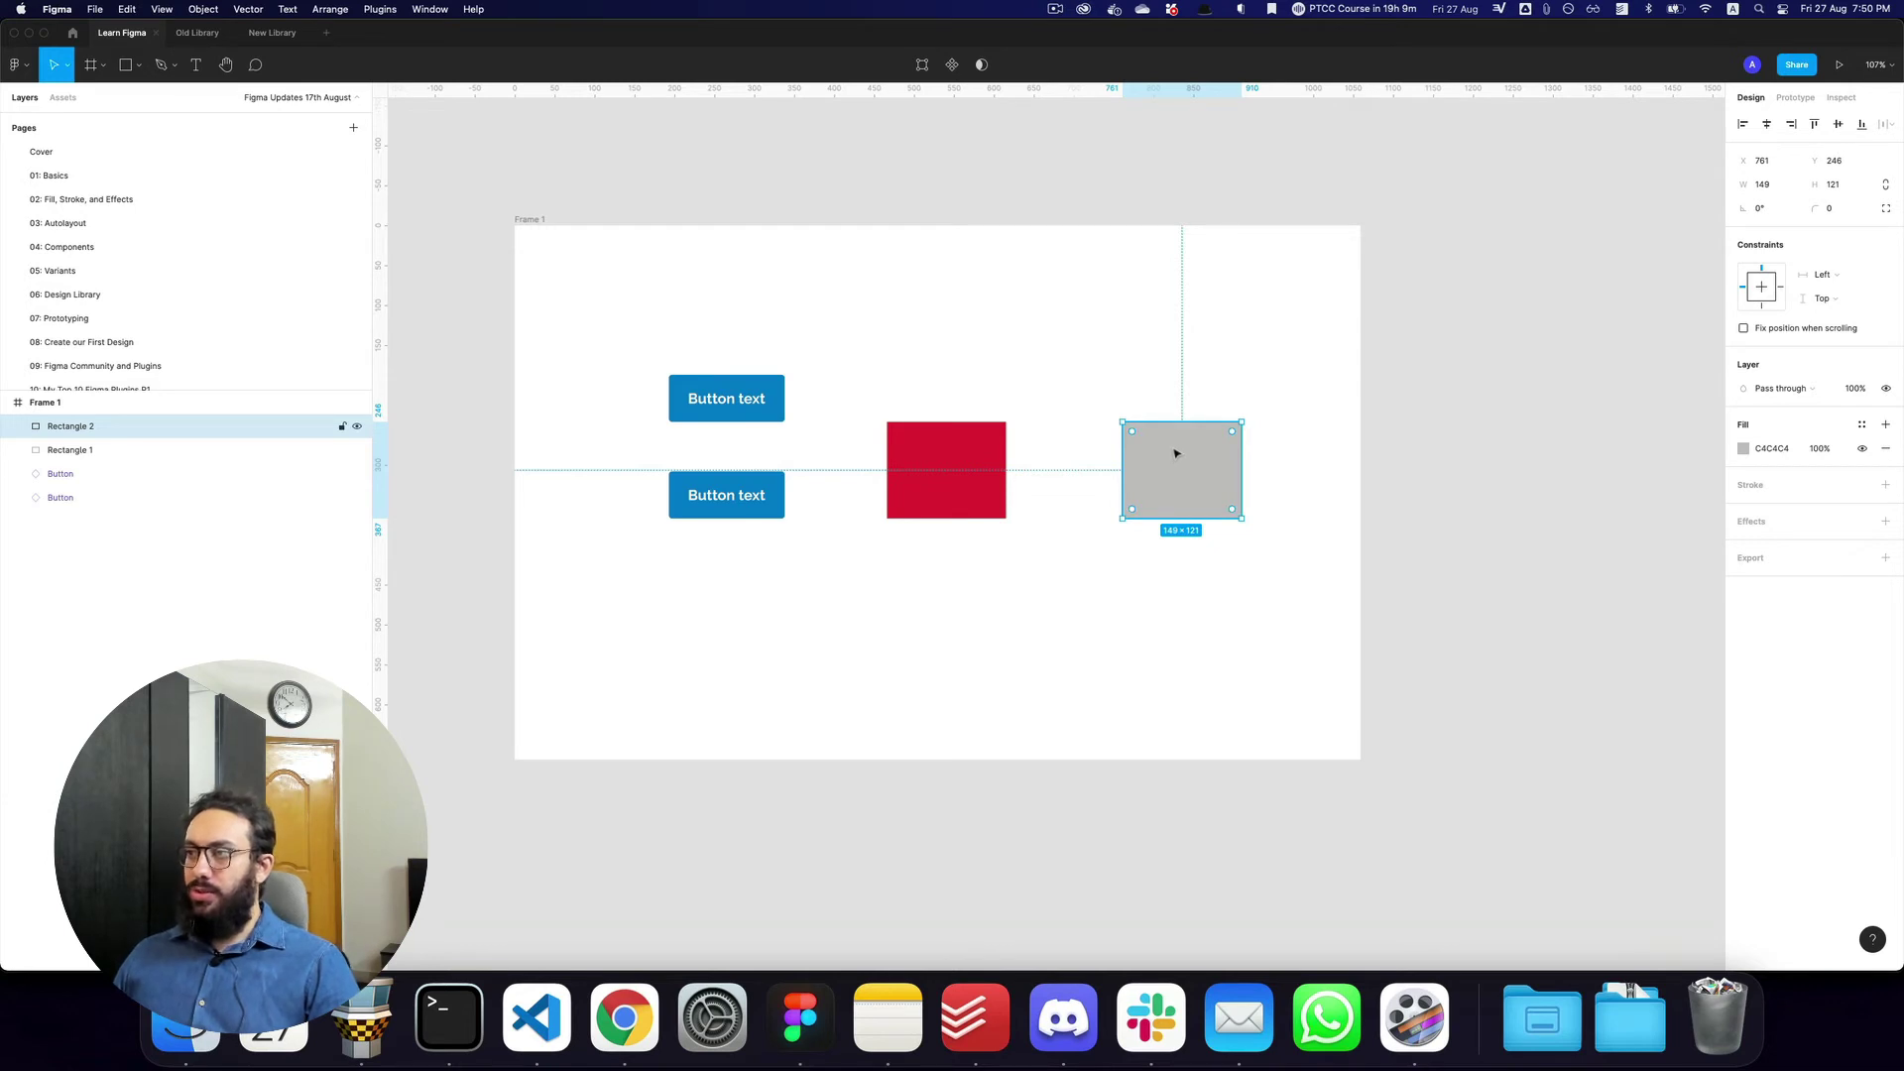
key("super+2")
left_click_drag(1177, 455, 1124, 457)
key("super+3")
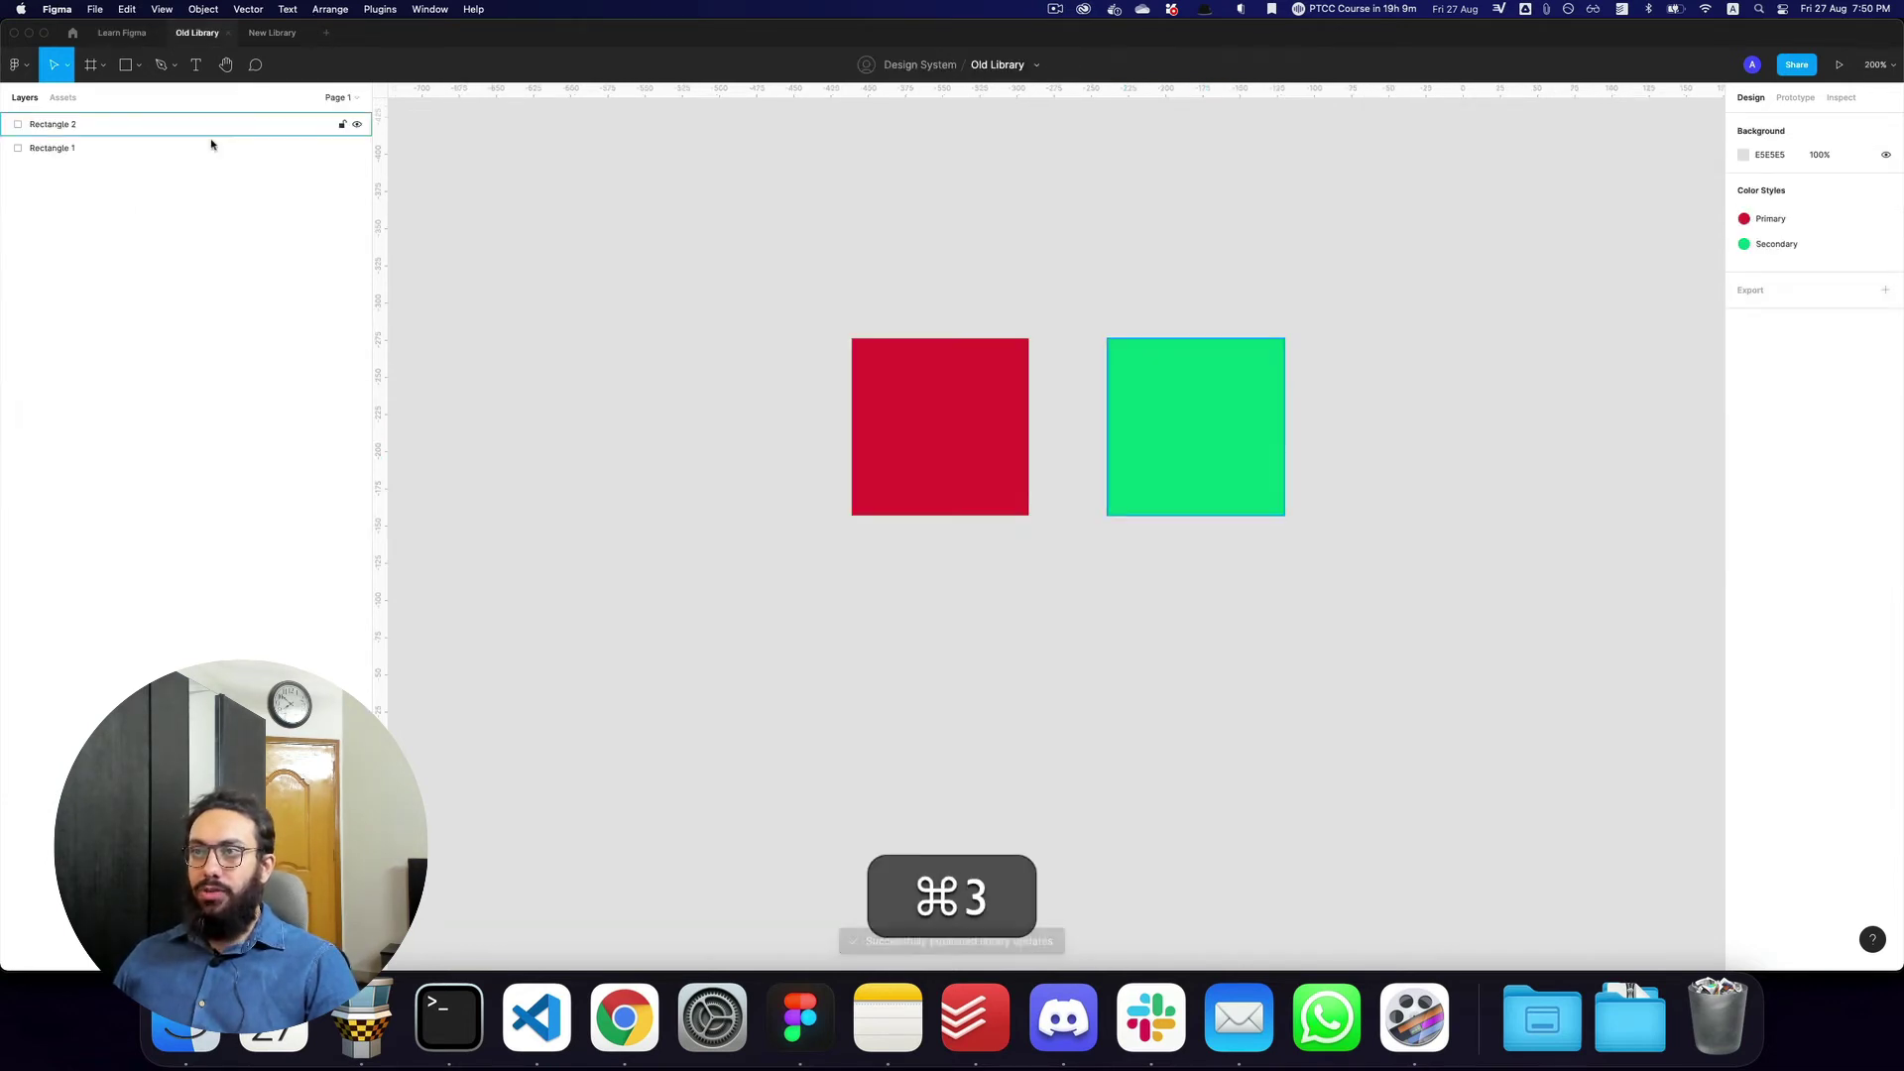
Copy both rectangles into New Library and place them above the Button component
key("super+a")
key("super+c")
left_click(261, 34)
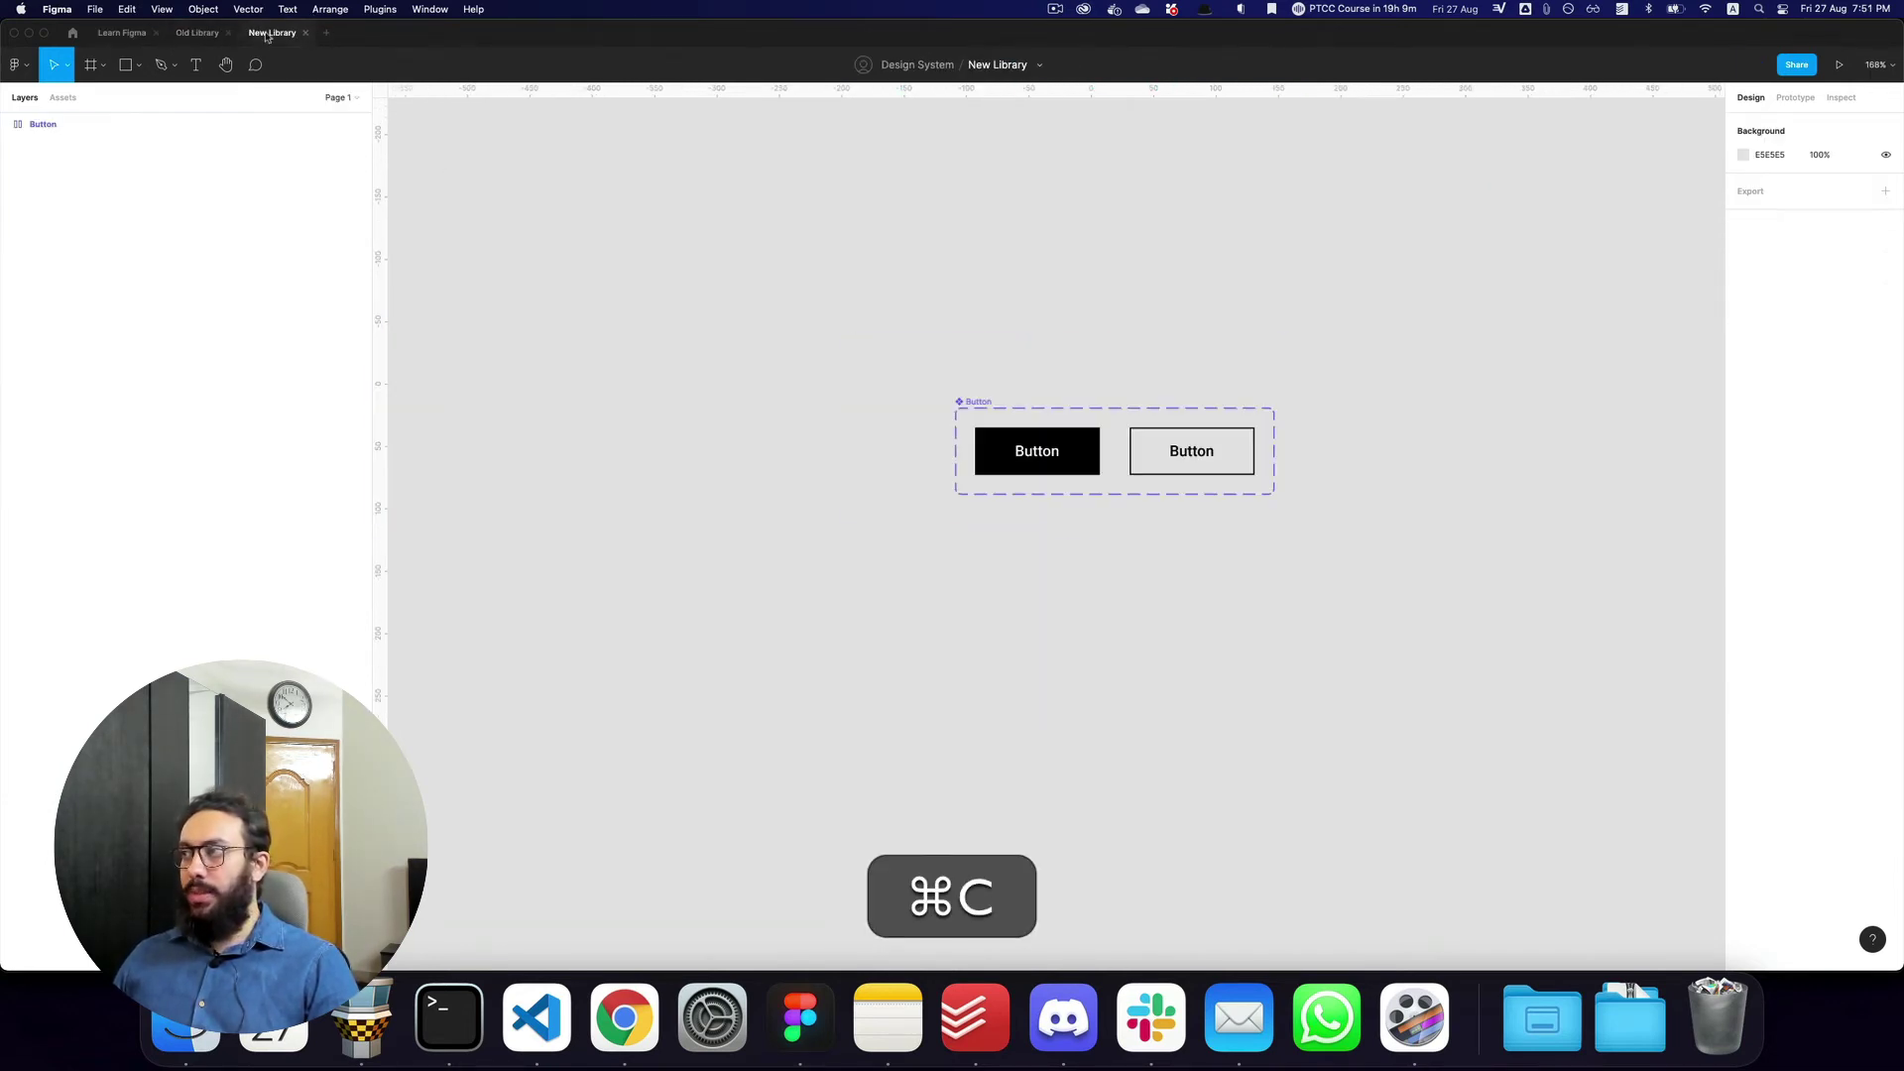
key("super+v")
scroll(1310, 439, "up", 2)
left_click_drag(1309, 439, 1300, 129)
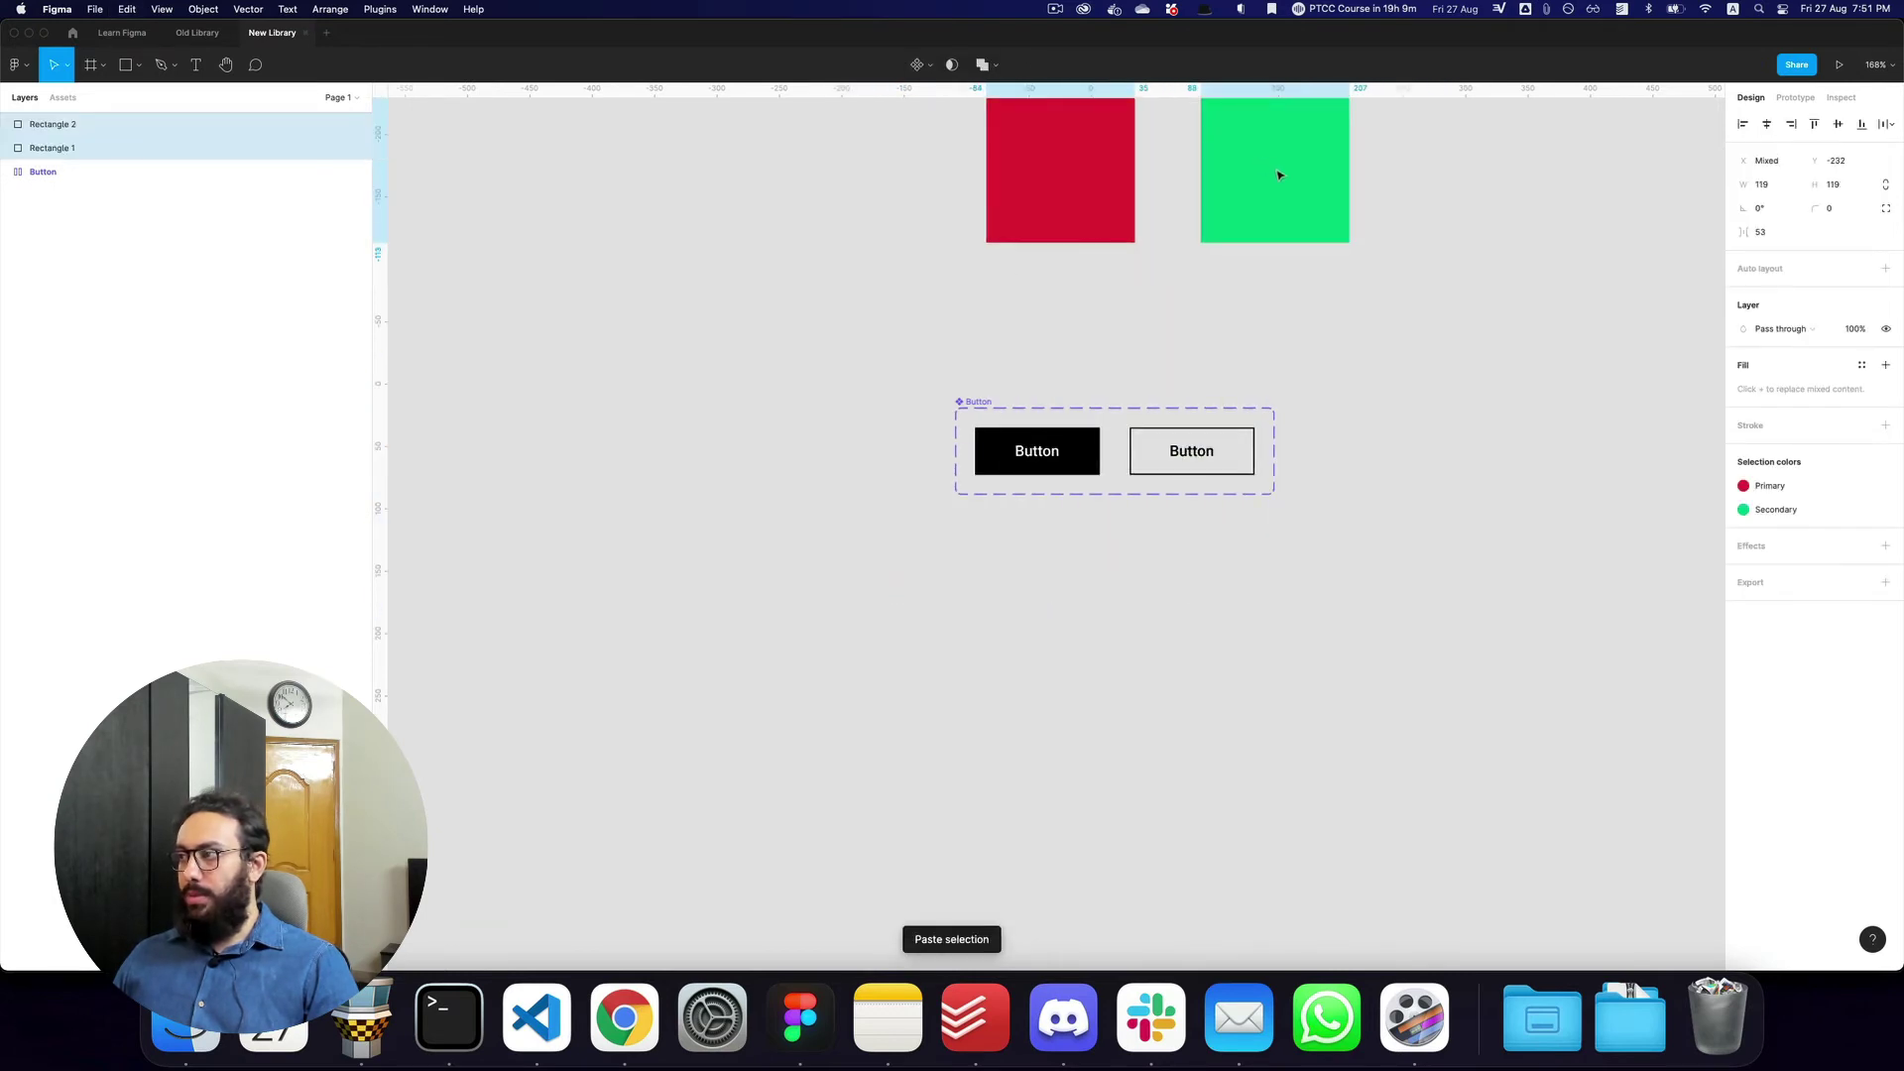
scroll(1190, 311, "up", 3)
Detach the left rectangle's fill, set it to 3C45D2 and save it as a new Primary style
left_click(975, 364)
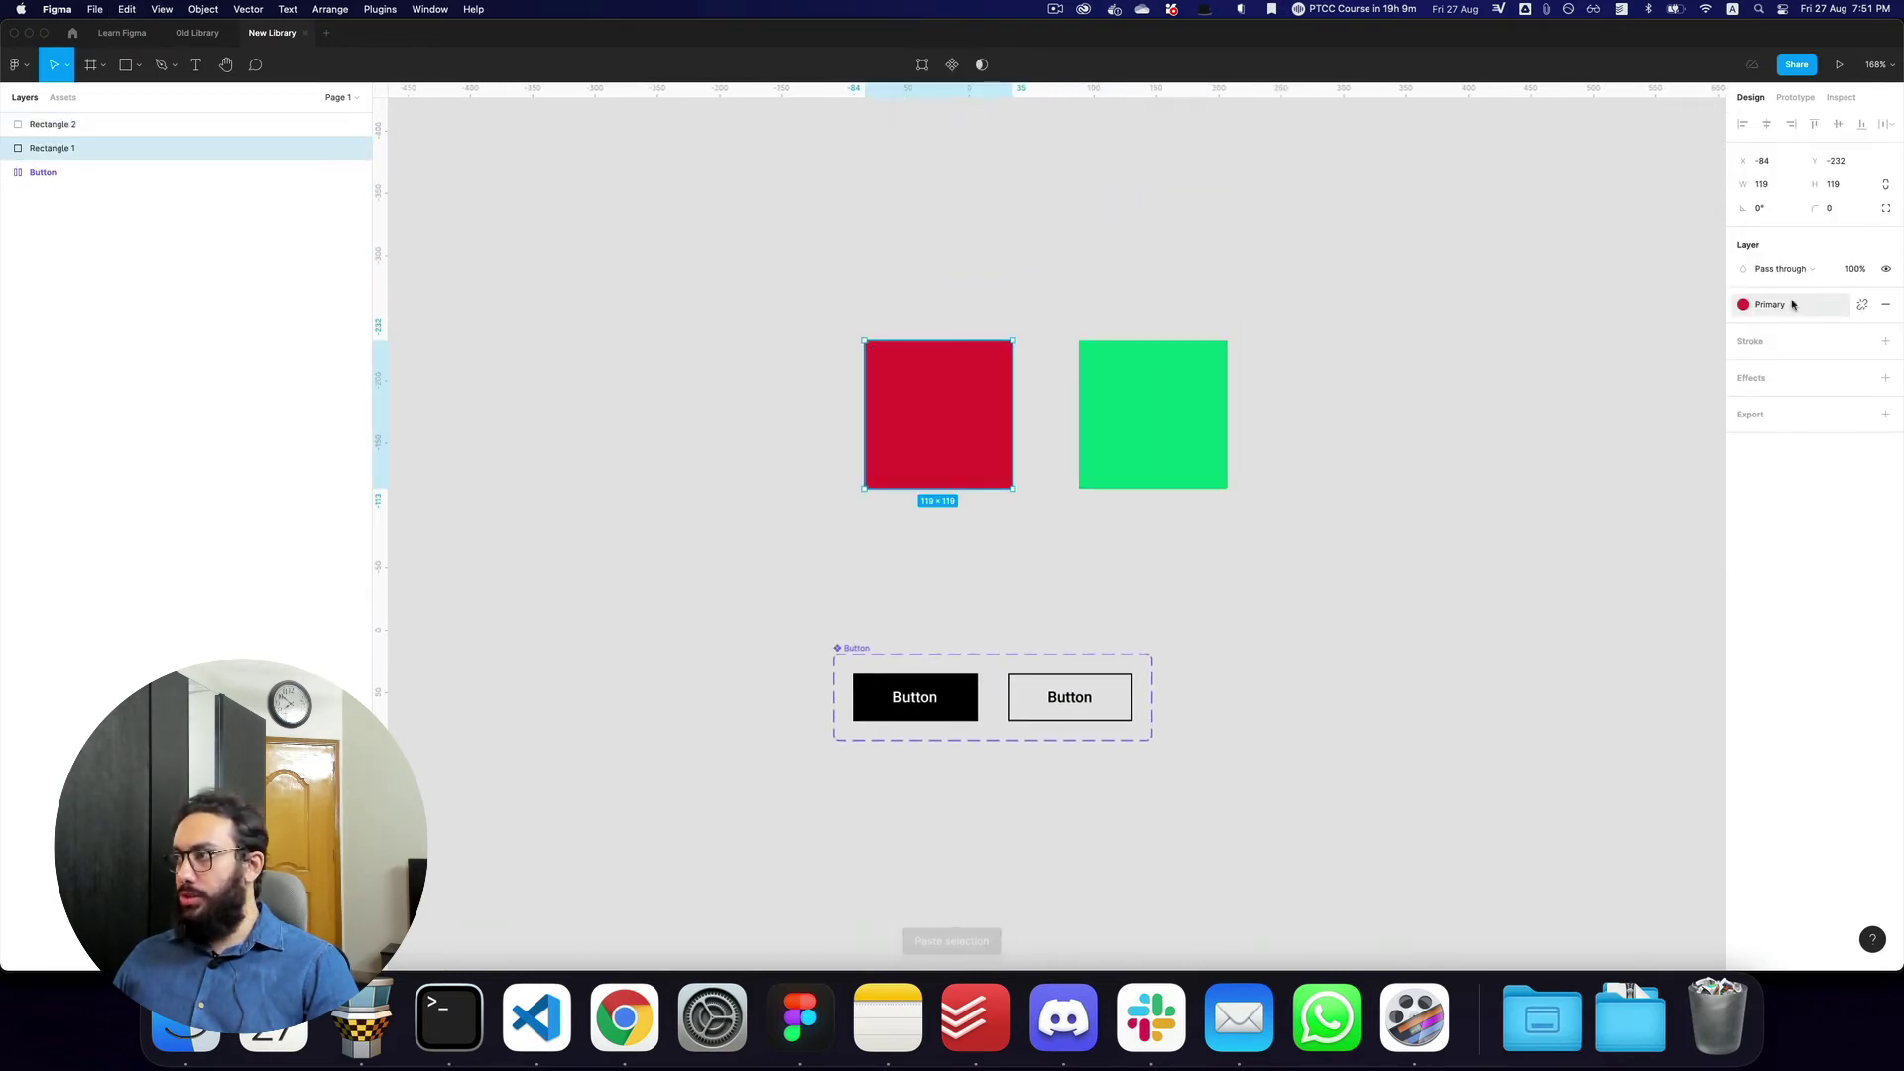
left_click(1862, 305)
key("super+z")
left_click(1823, 306)
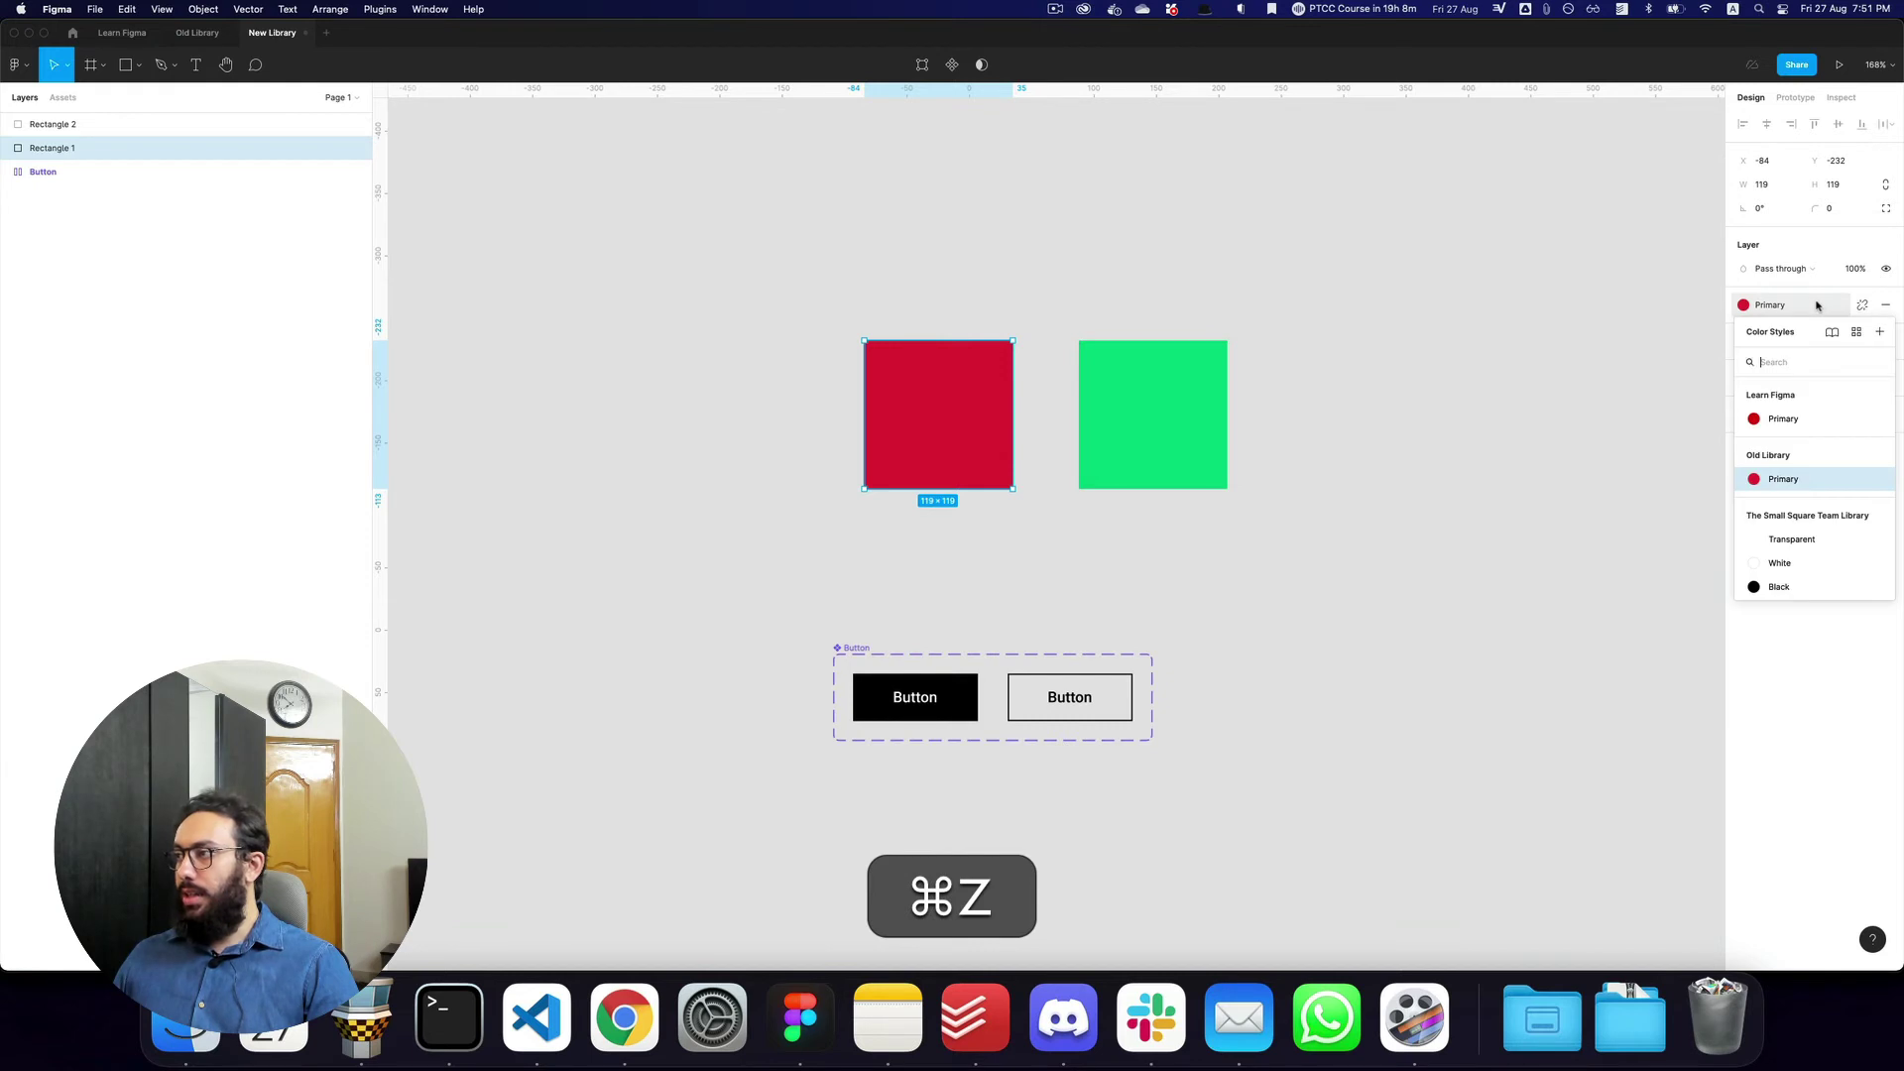
left_click(1863, 304)
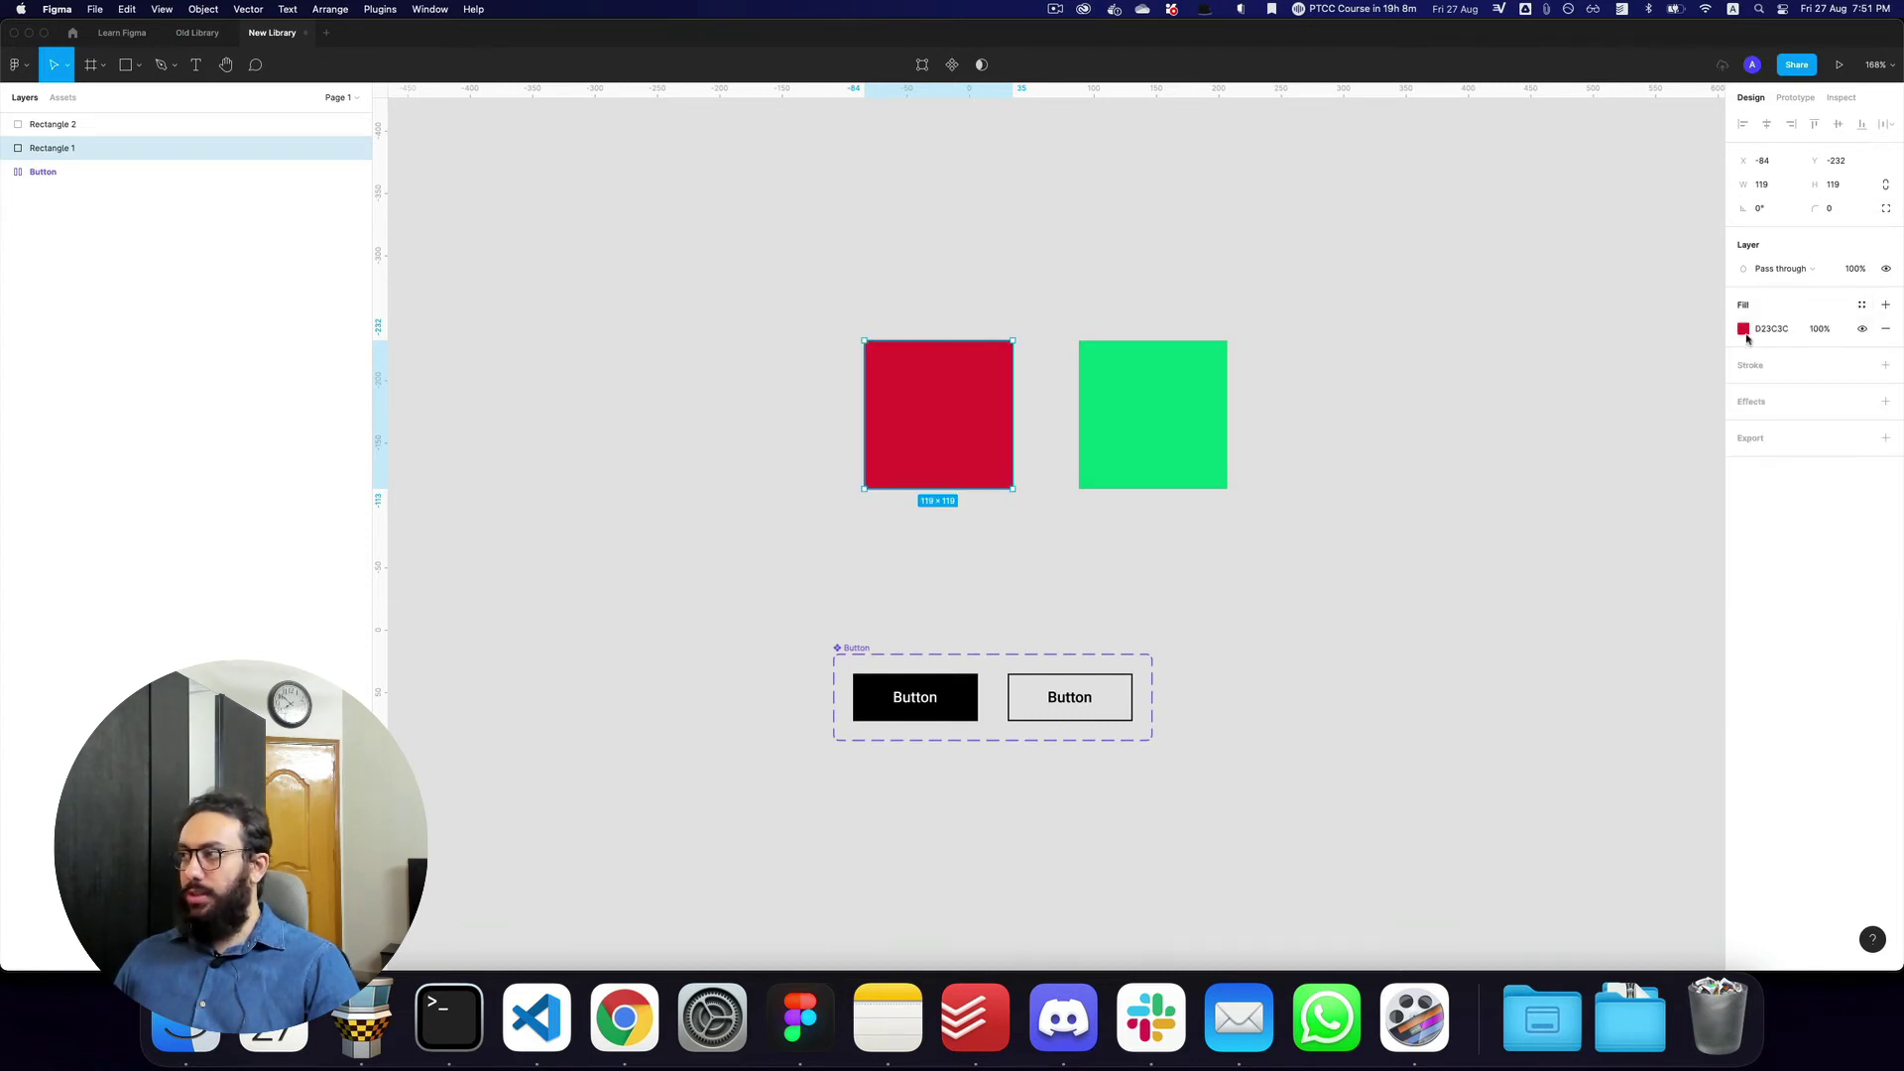
left_click(1742, 328)
type("3C45D2")
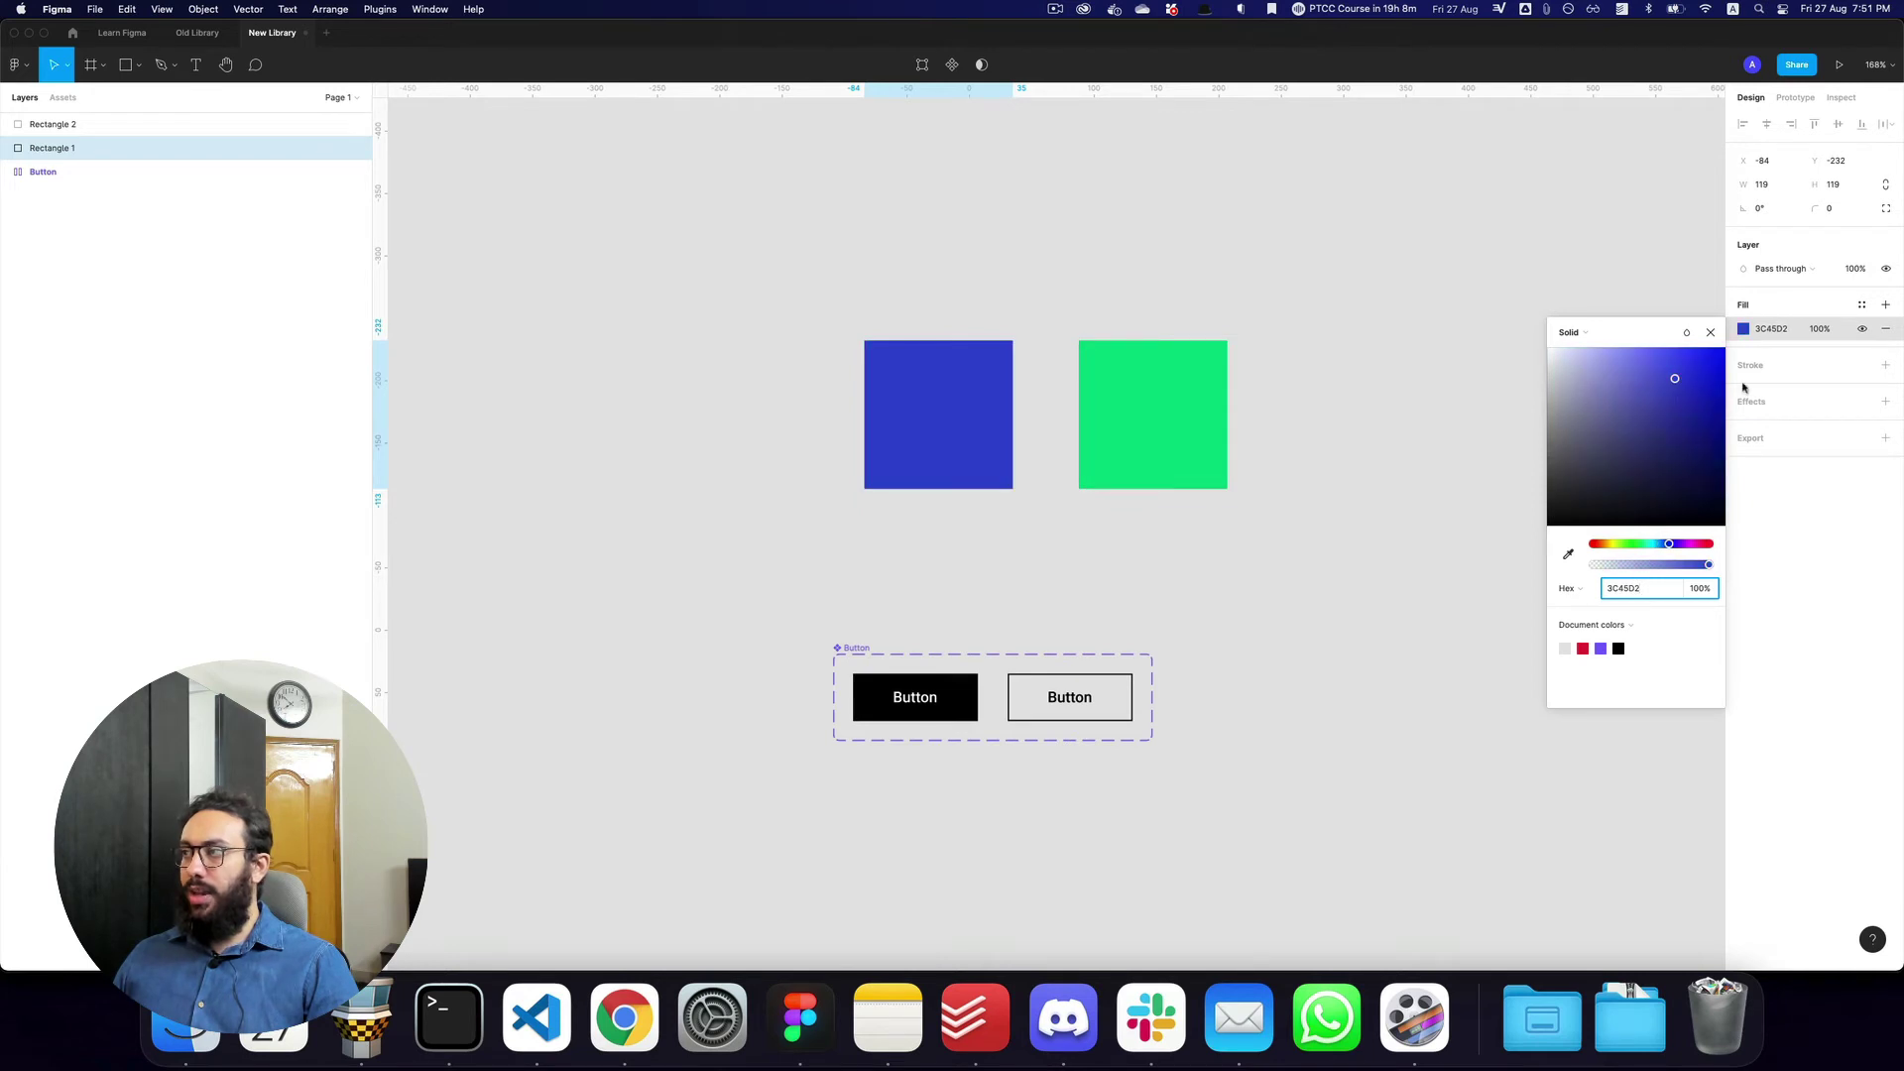
left_click(1862, 304)
left_click(1879, 331)
type("Primar")
key("Return")
Detach the right rectangle's fill and recolour it from 403CD2 to a salmon red
left_click(1149, 481)
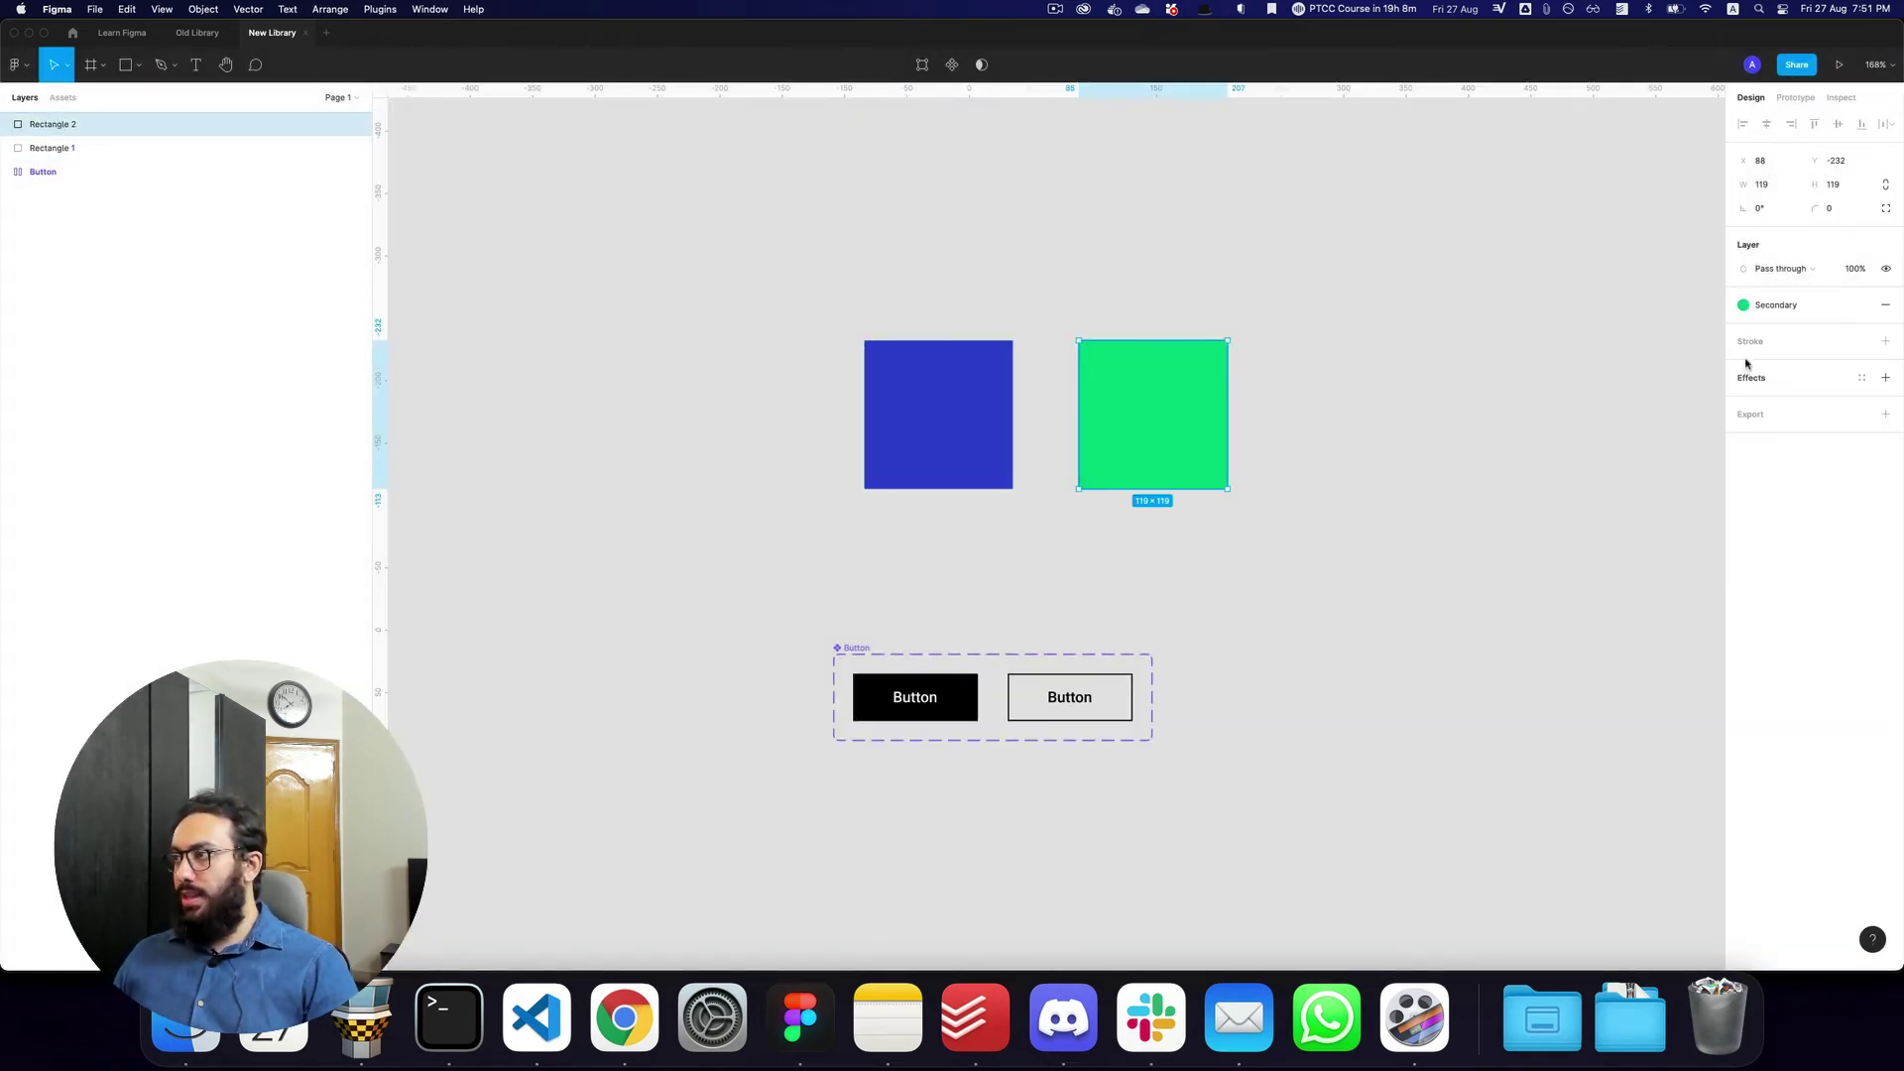
left_click(1862, 304)
left_click(1743, 328)
type("403CD2")
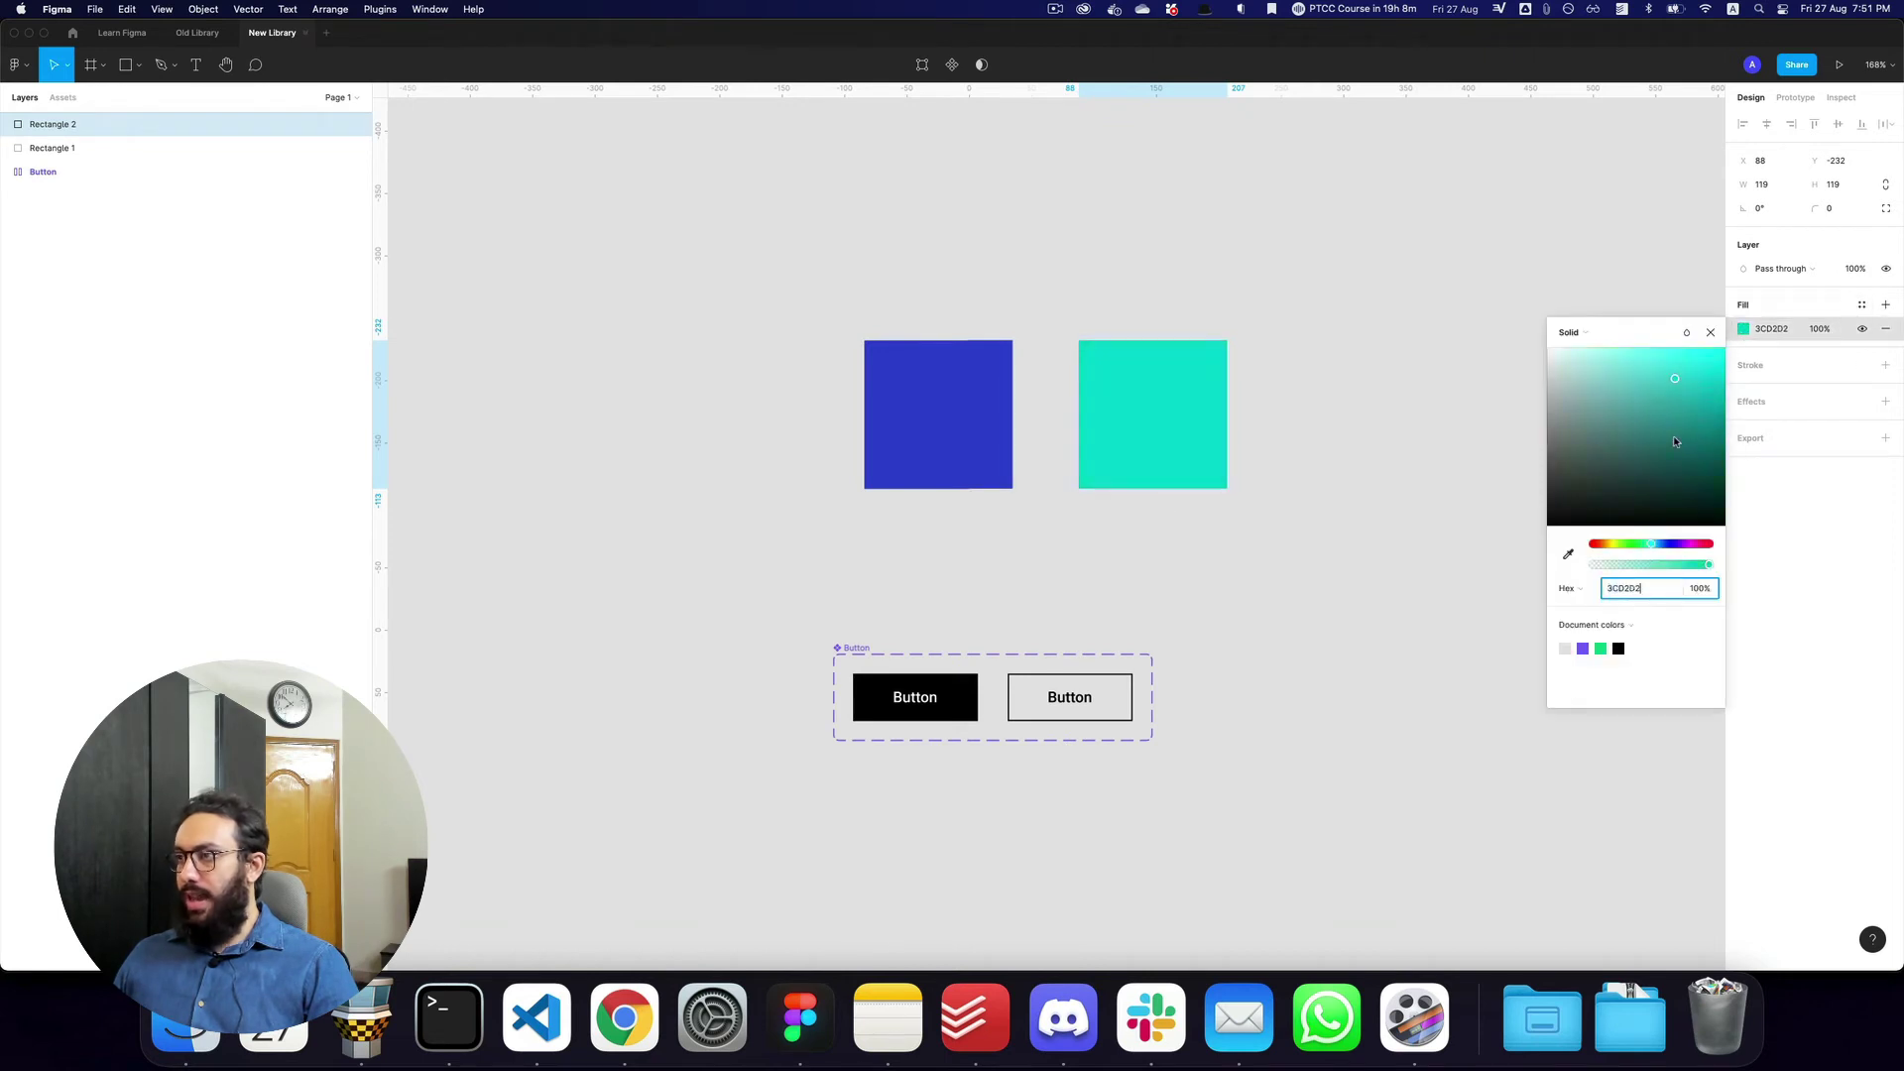
left_click_drag(1672, 544, 1597, 544)
left_click_drag(1686, 431, 1619, 381)
Save the salmon fill as a new colour style named 'Secondary'
left_click(1863, 304)
left_click(1874, 334)
type("Secondary")
key("Return")
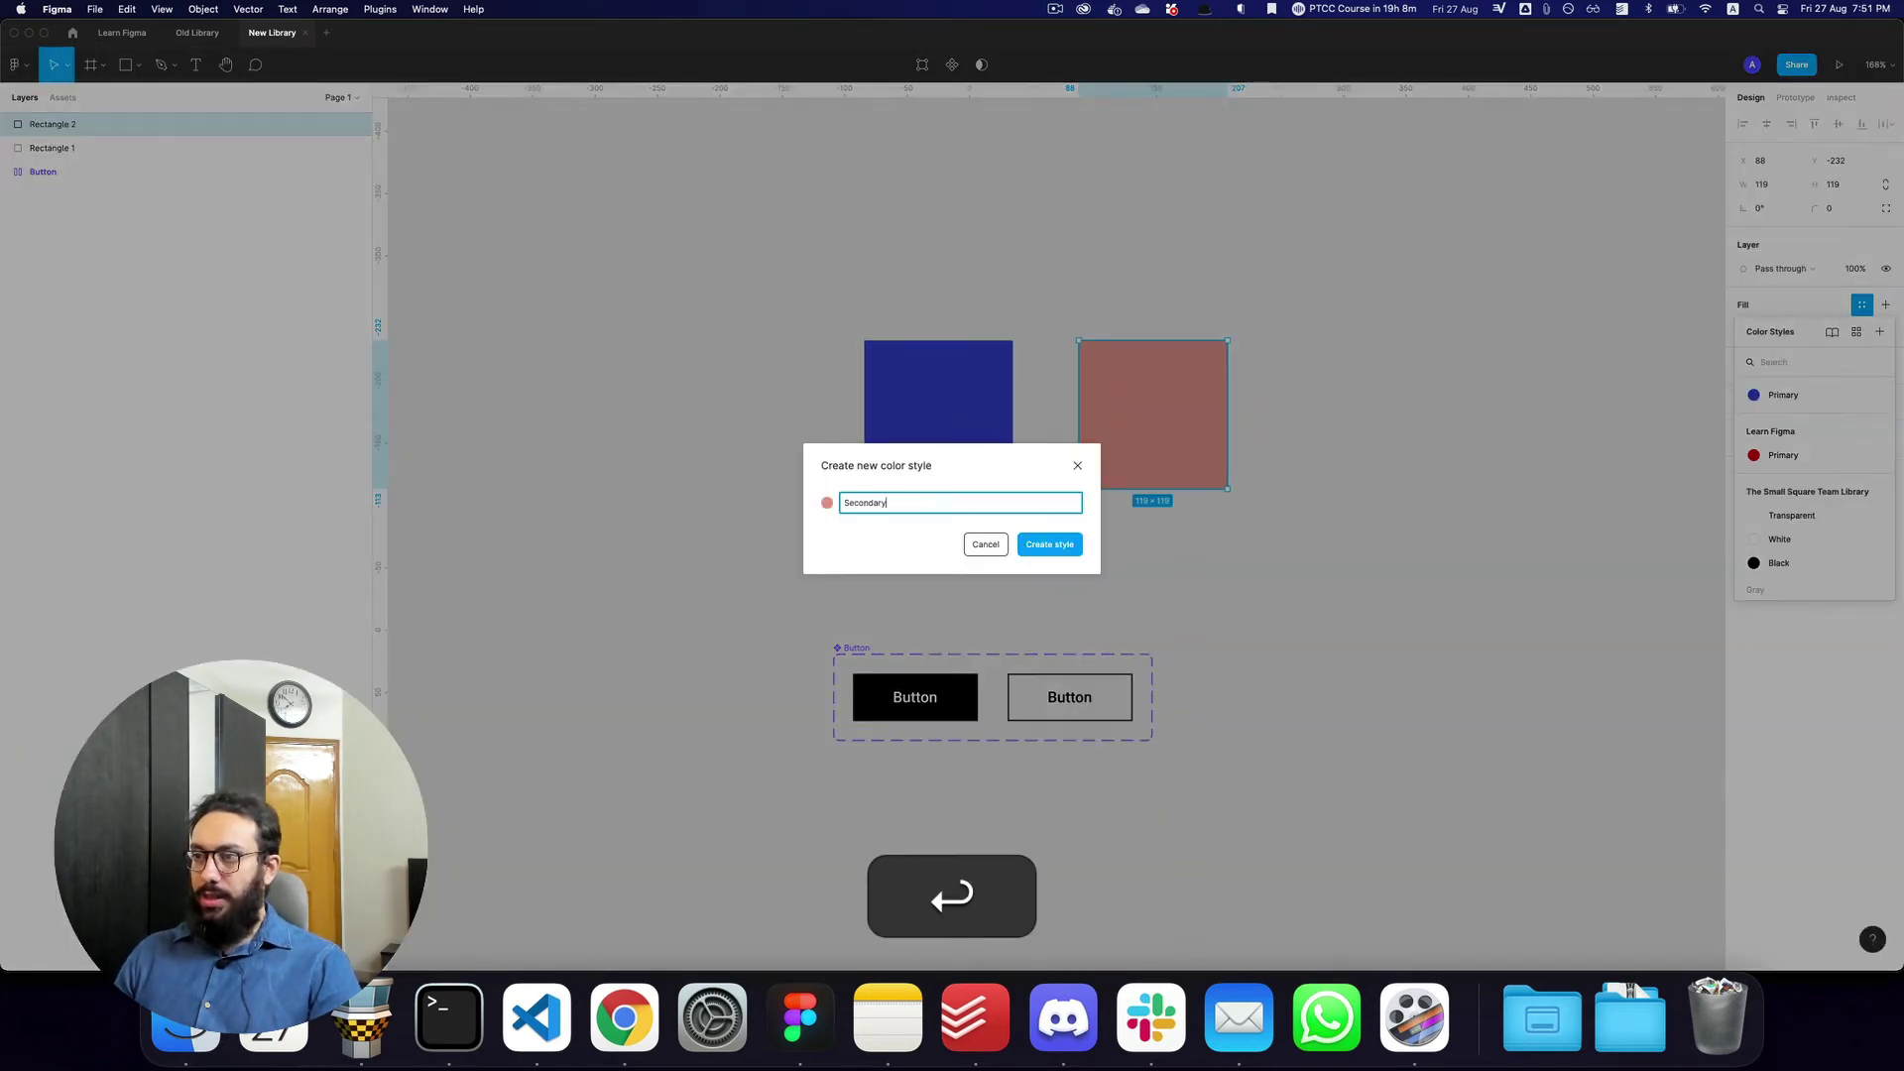
Publish New Library's two style changes and return to the Learn Figma file
key("alt+3")
left_click(1018, 212)
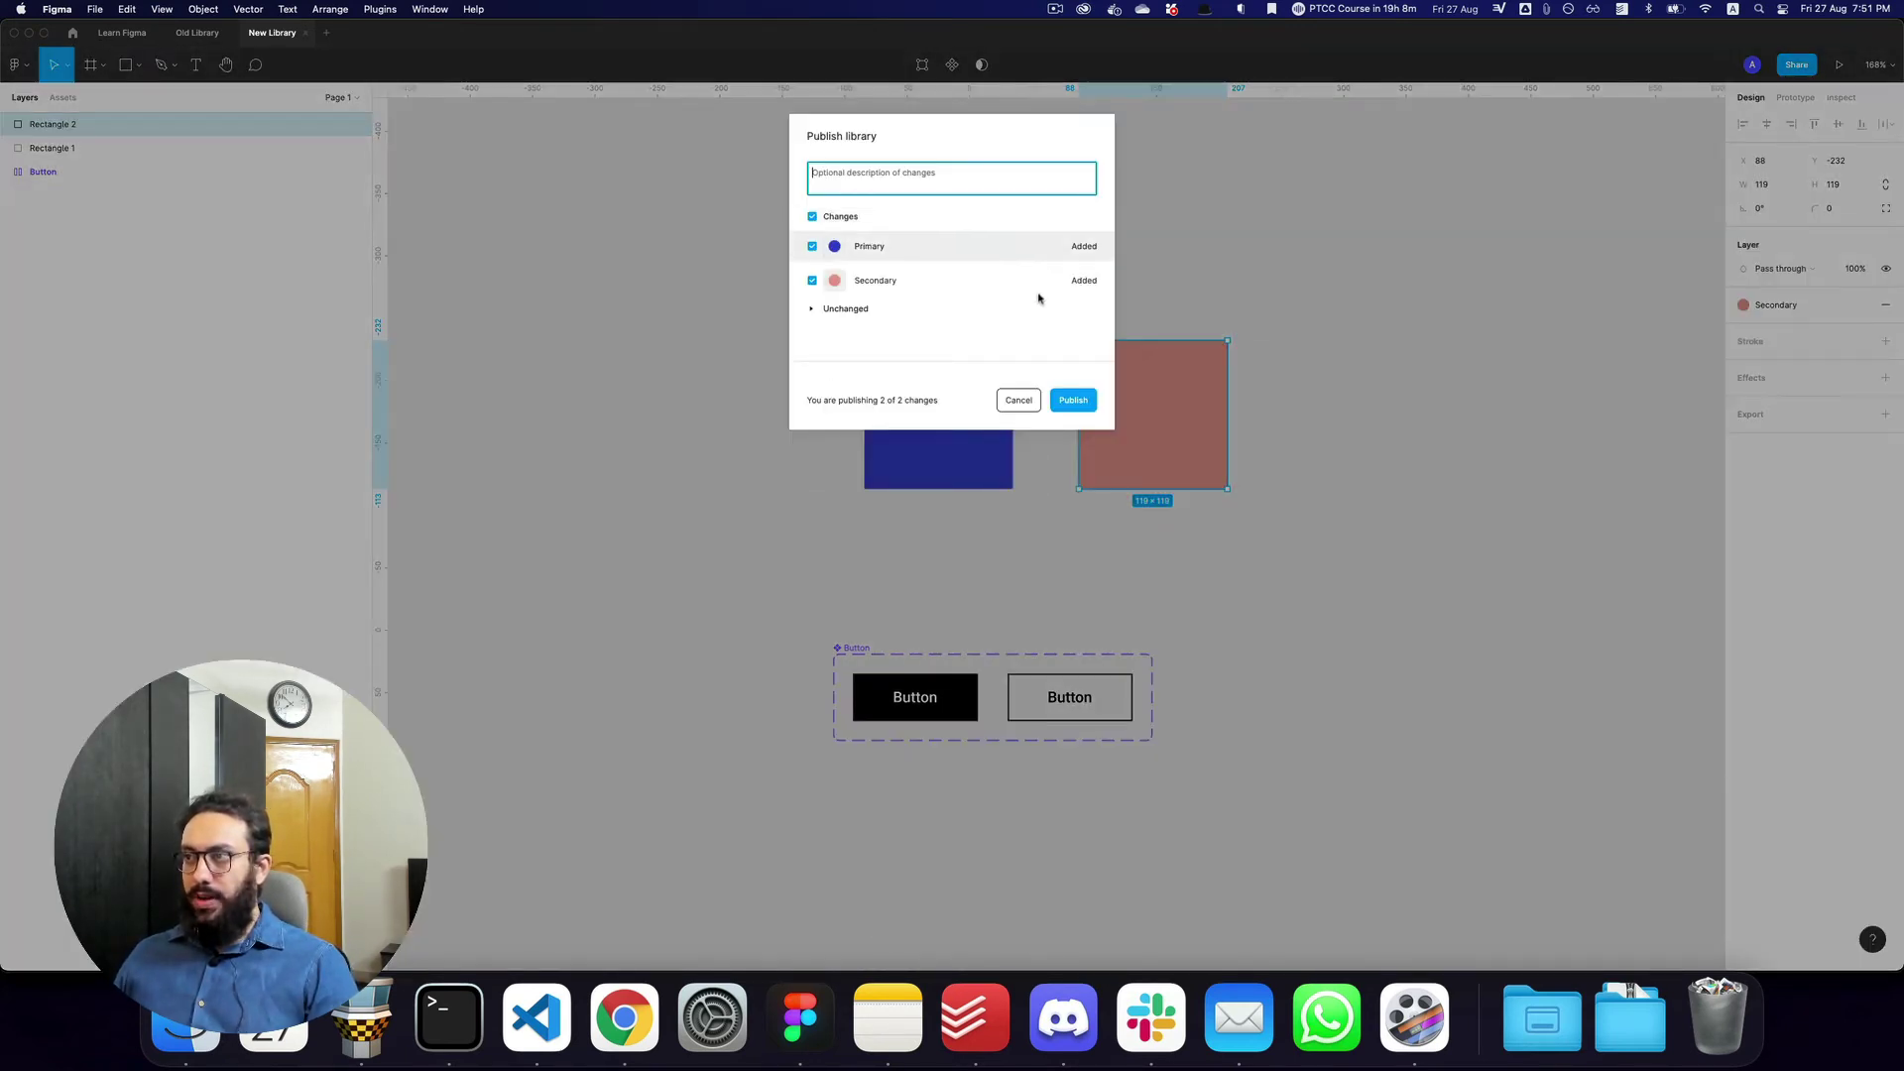
key("Return")
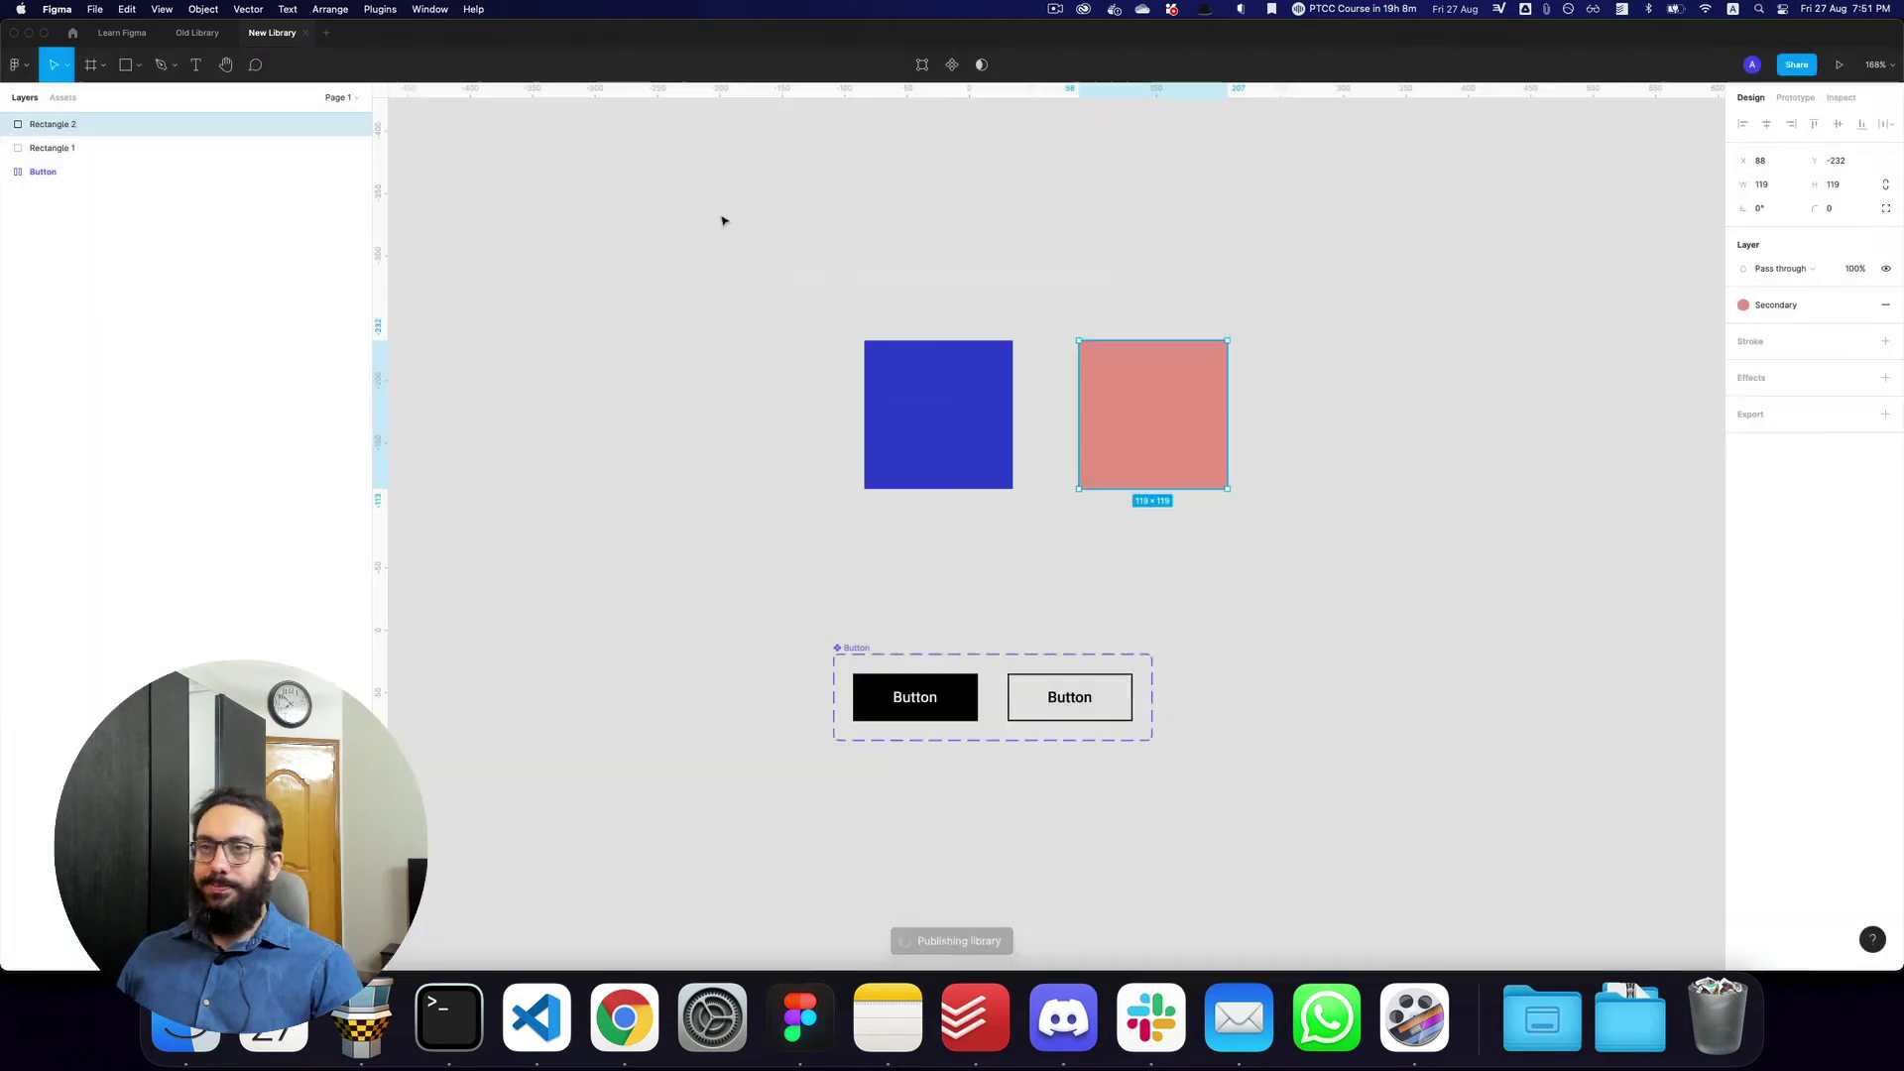
key("super+2")
key("alt")
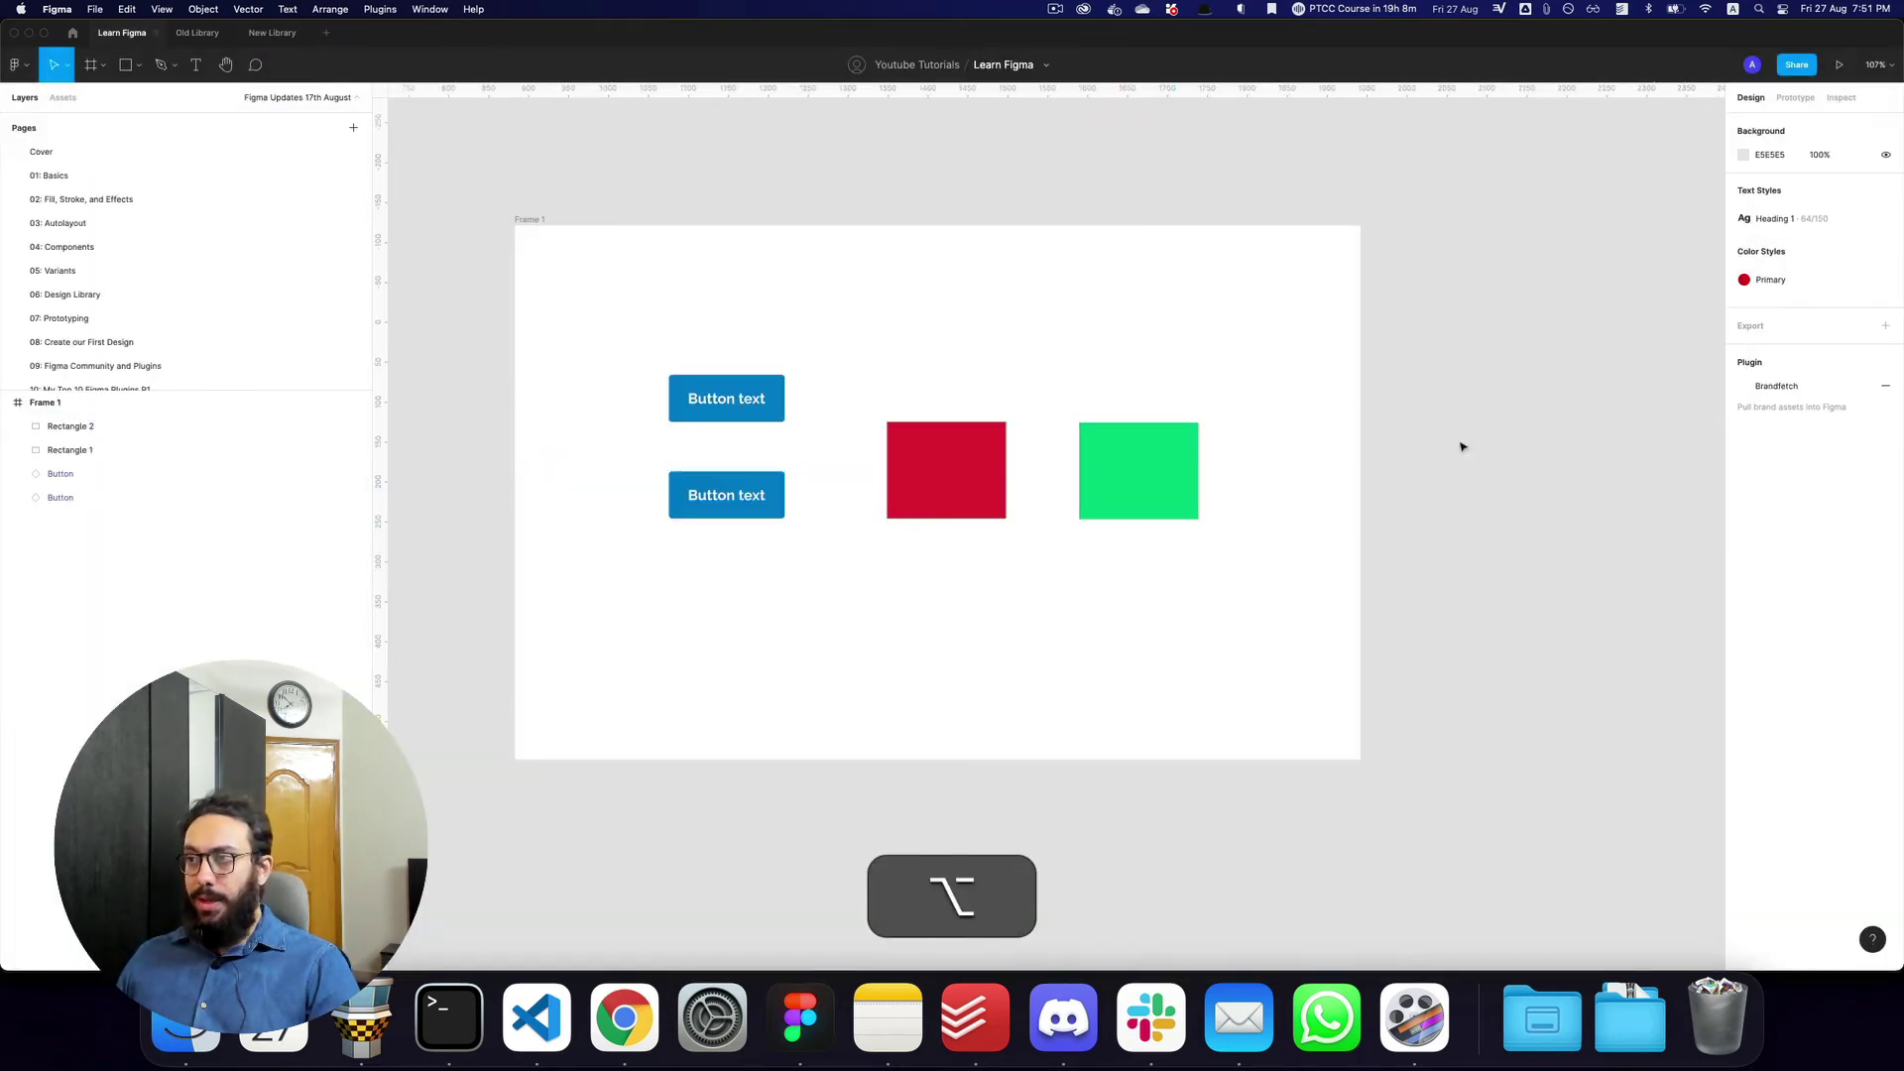
Swap Old Library for New Library so the squares turn blue and salmon
key("alt+3")
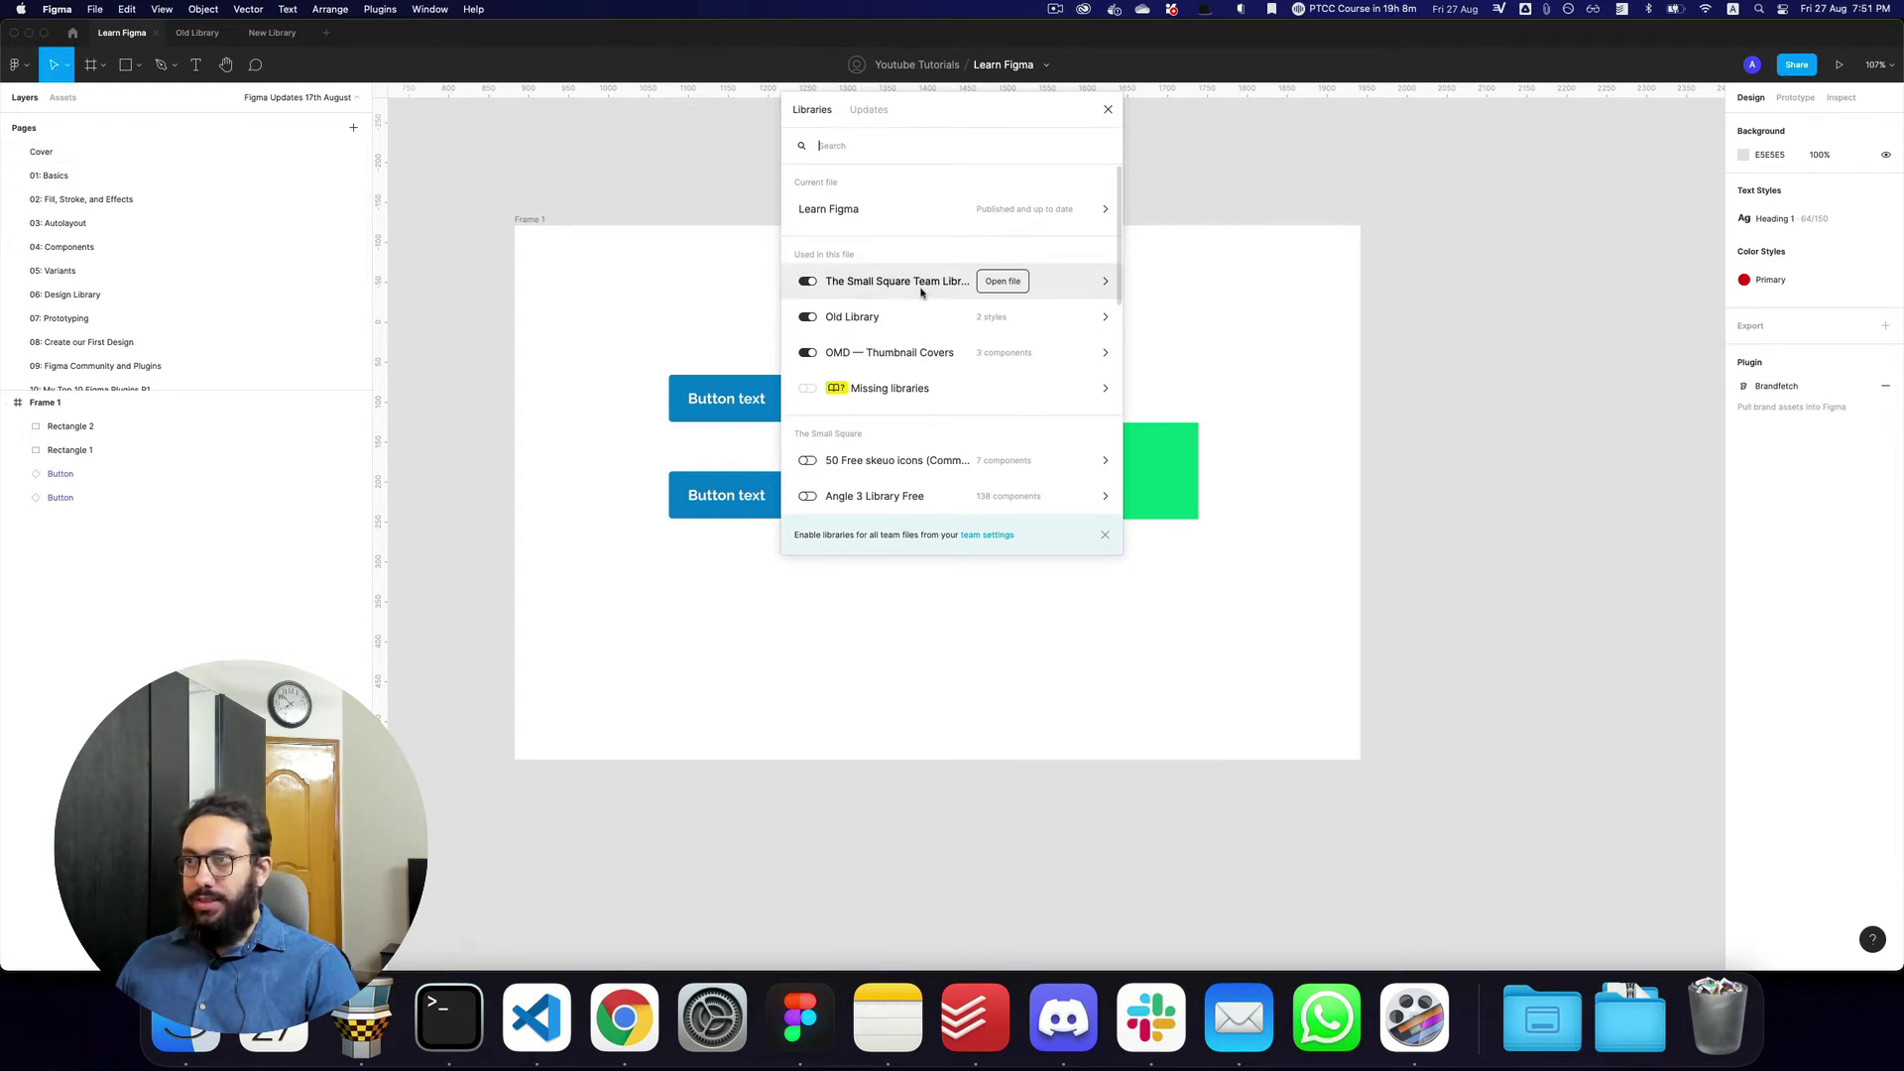
left_click(917, 322)
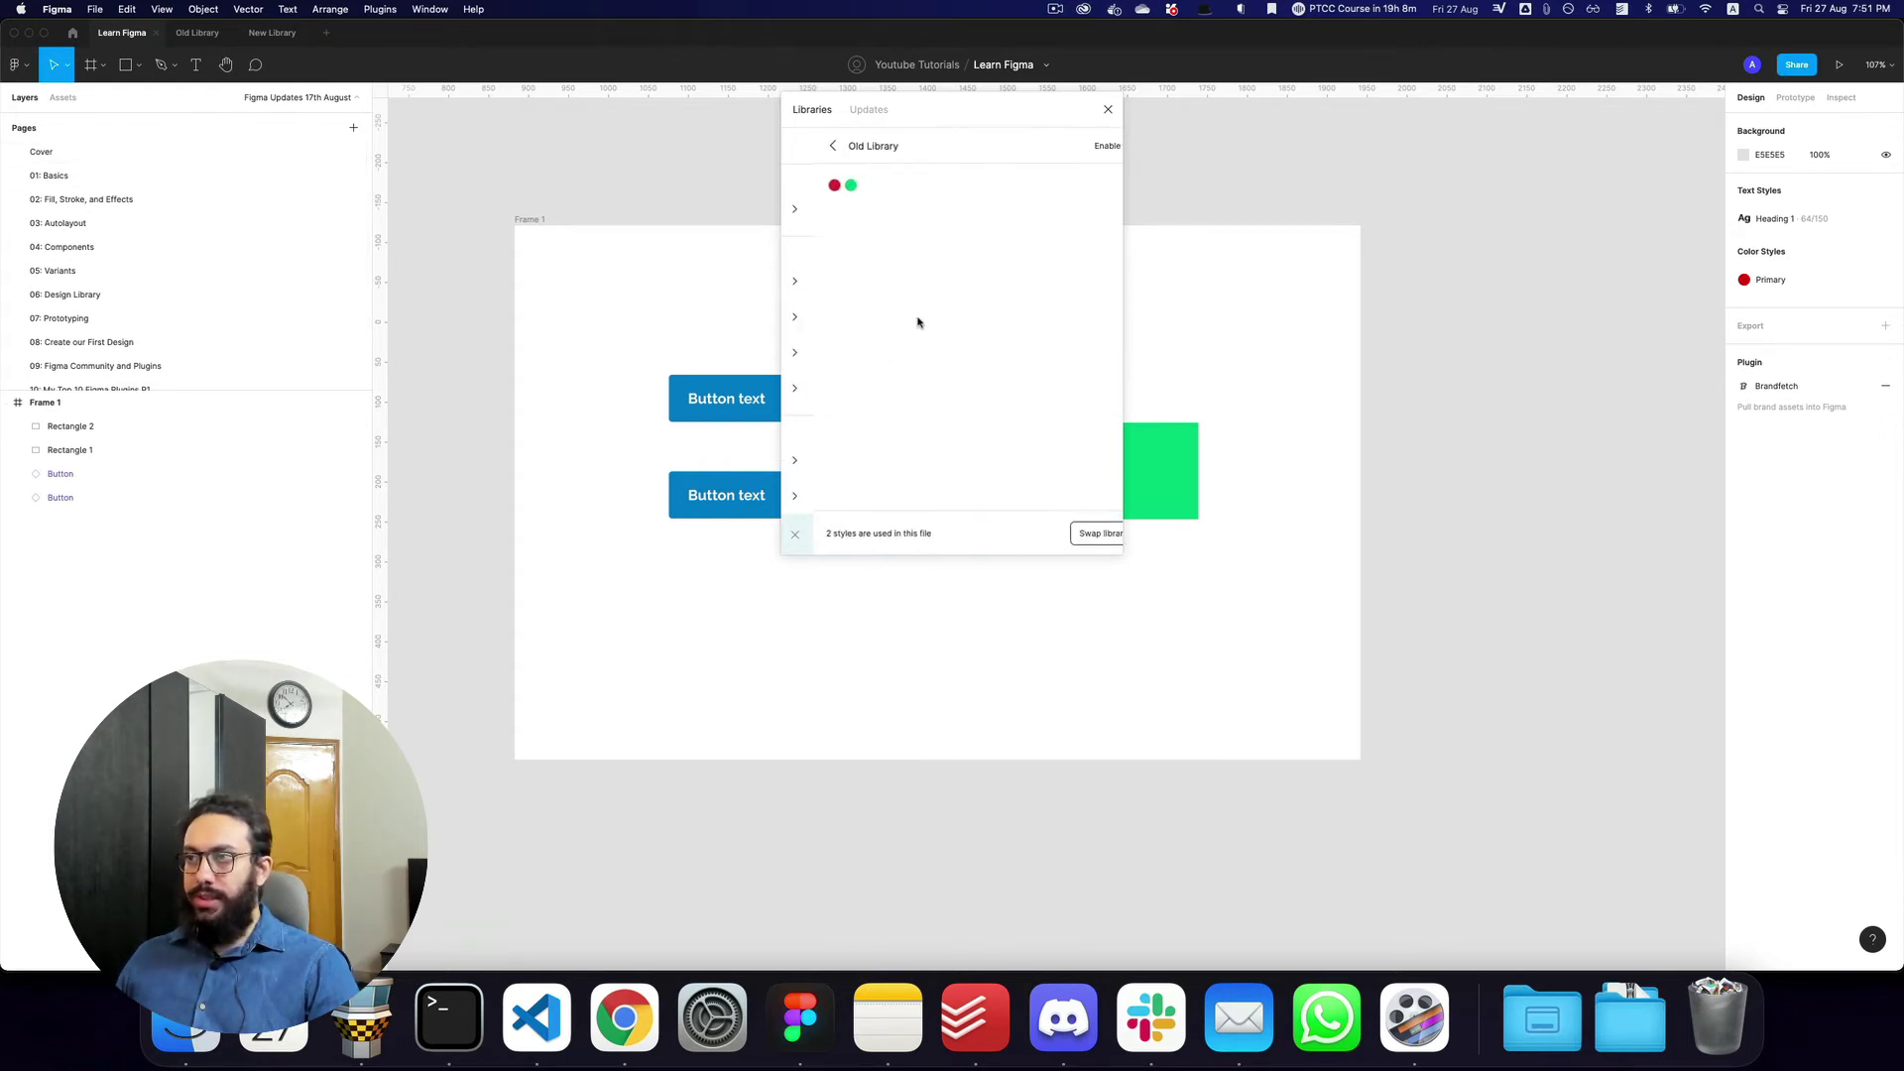
left_click(1071, 533)
left_click_drag(914, 98, 1422, 157)
left_click(1516, 206)
key("n")
key("e")
key("w")
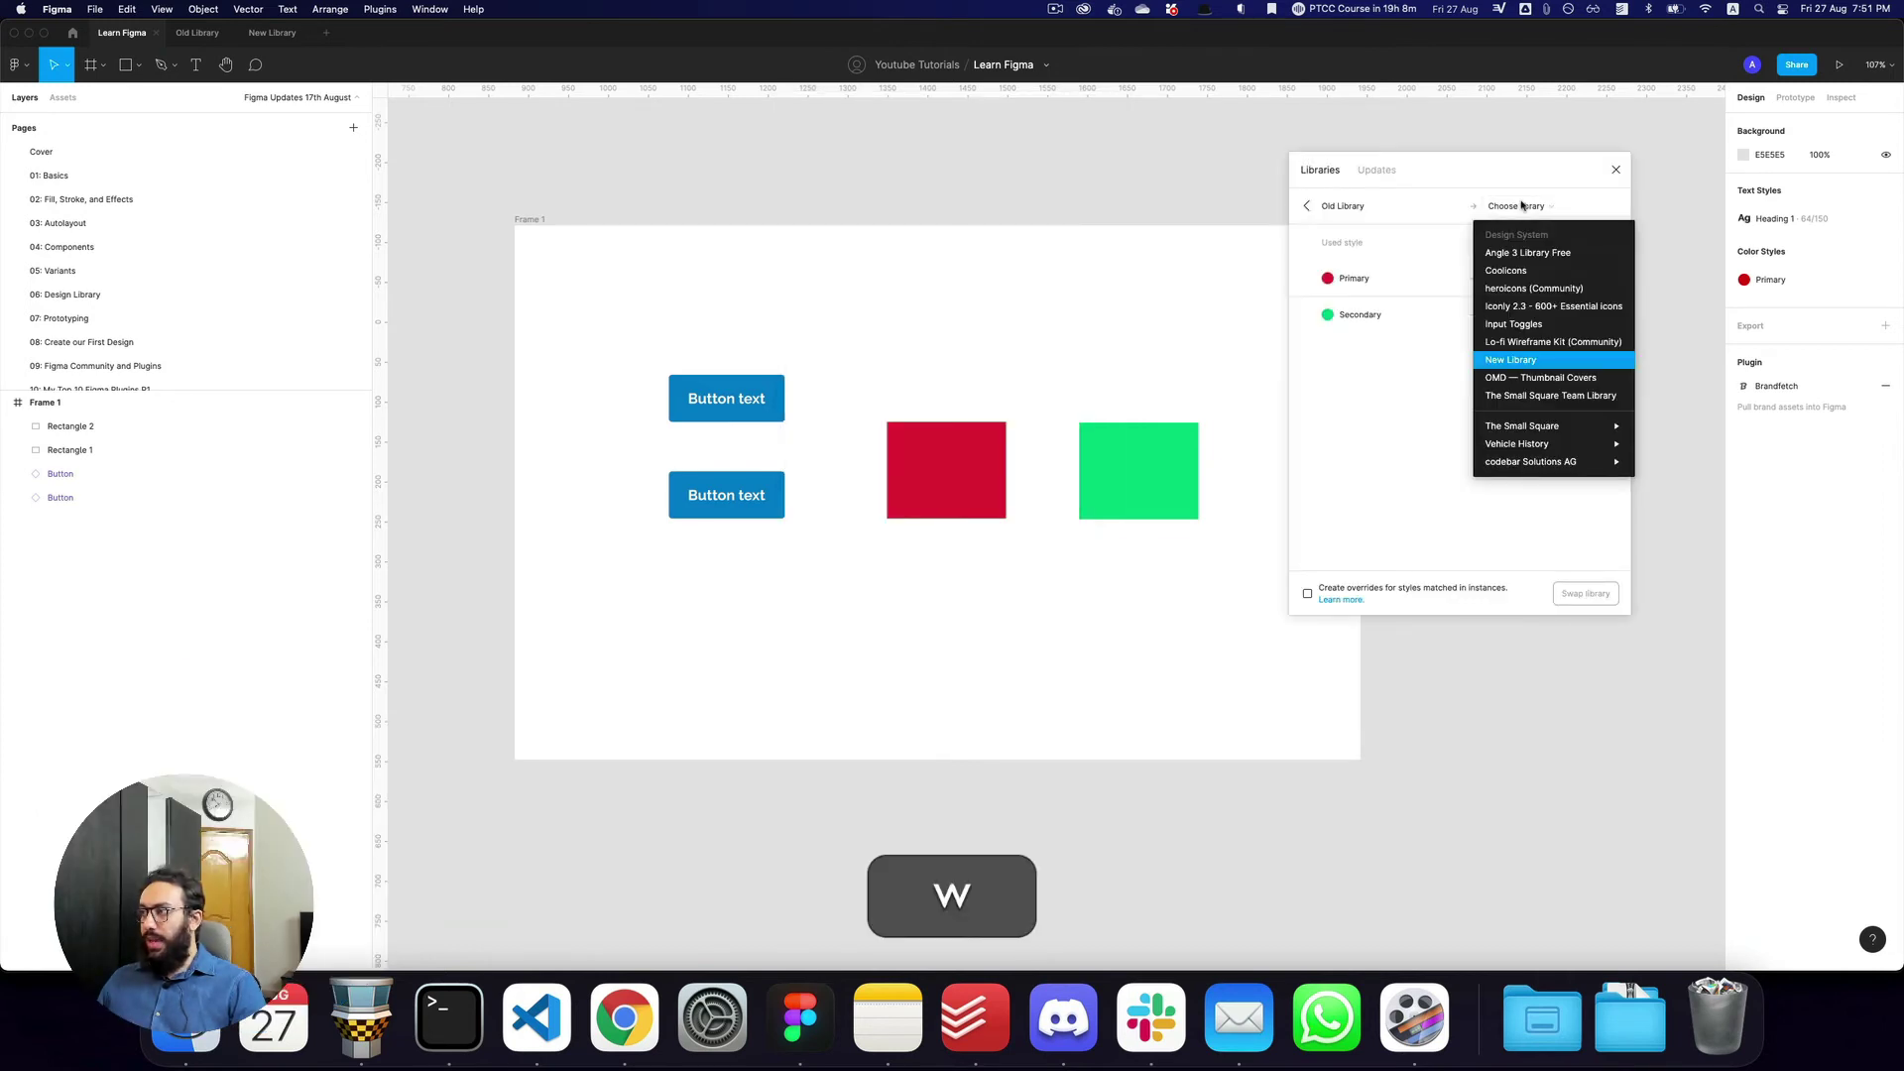
left_click(1505, 361)
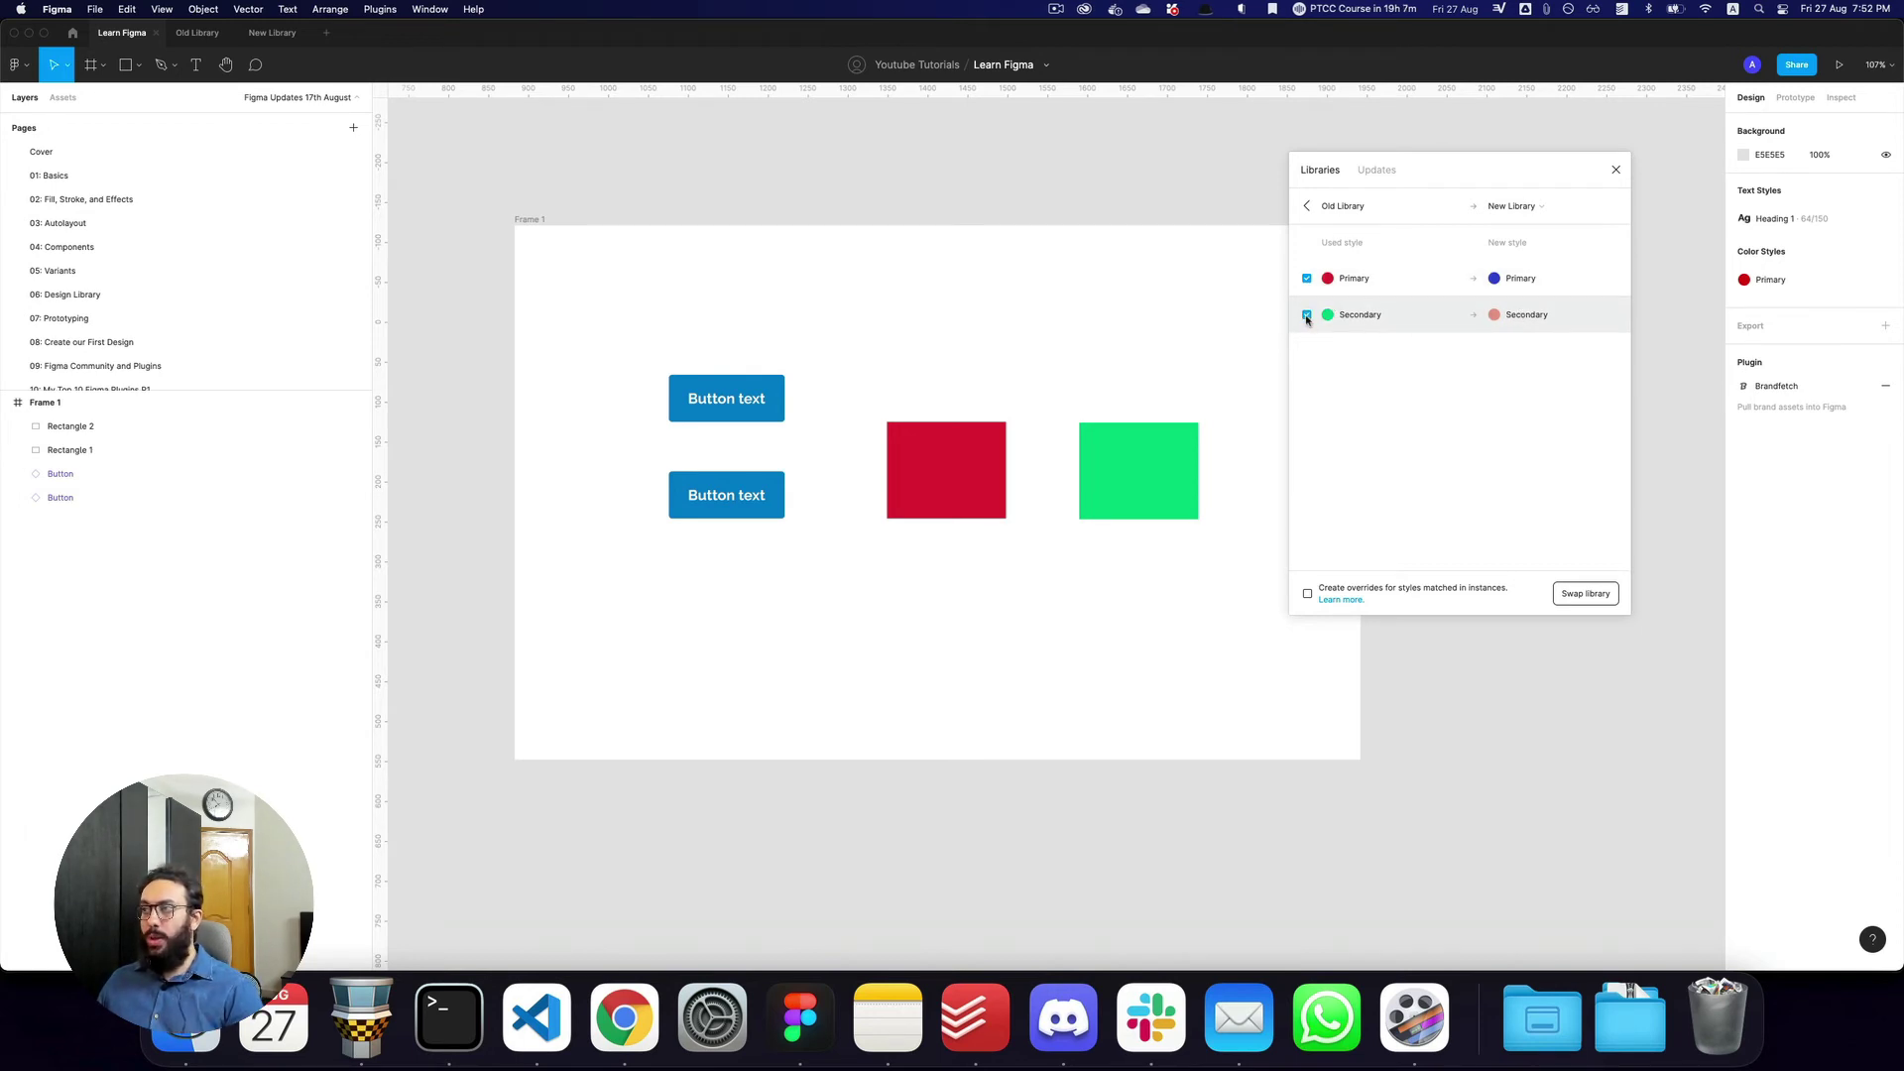
left_click(1575, 595)
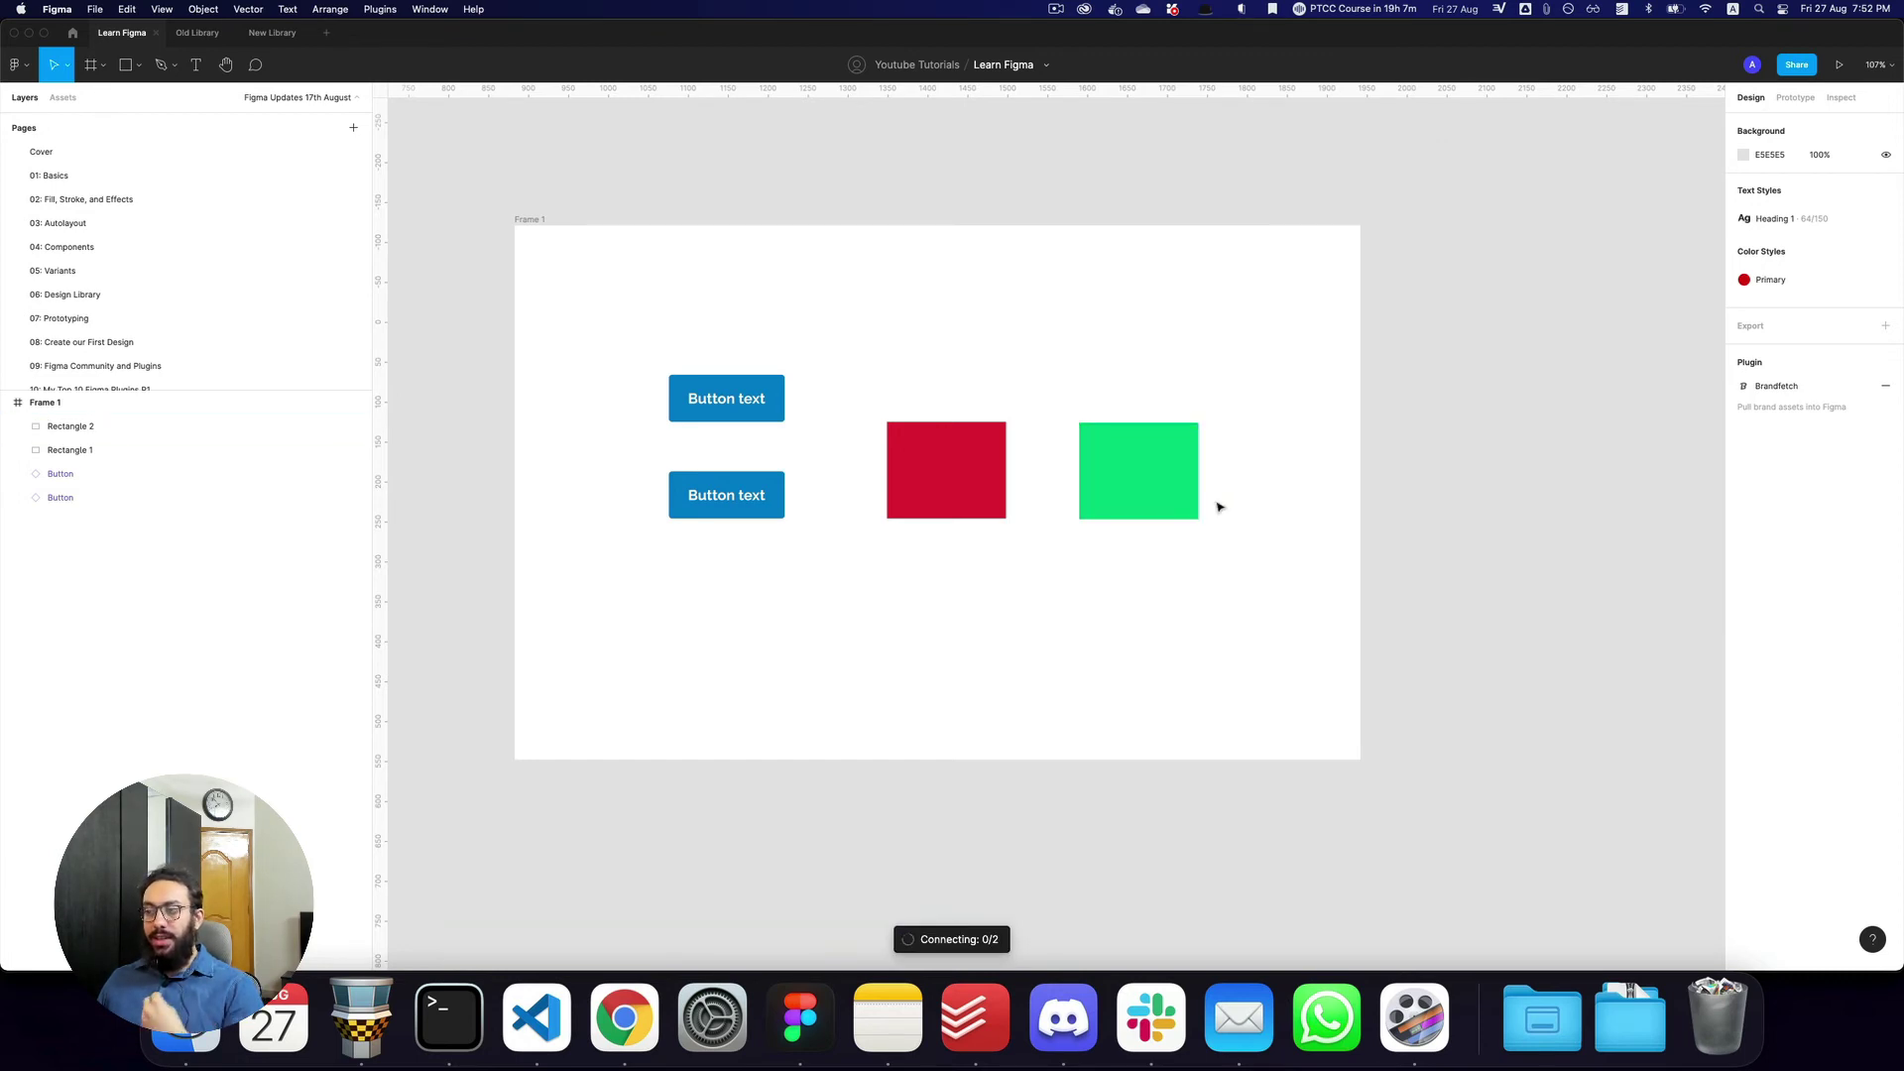
left_click_drag(894, 386, 1265, 554)
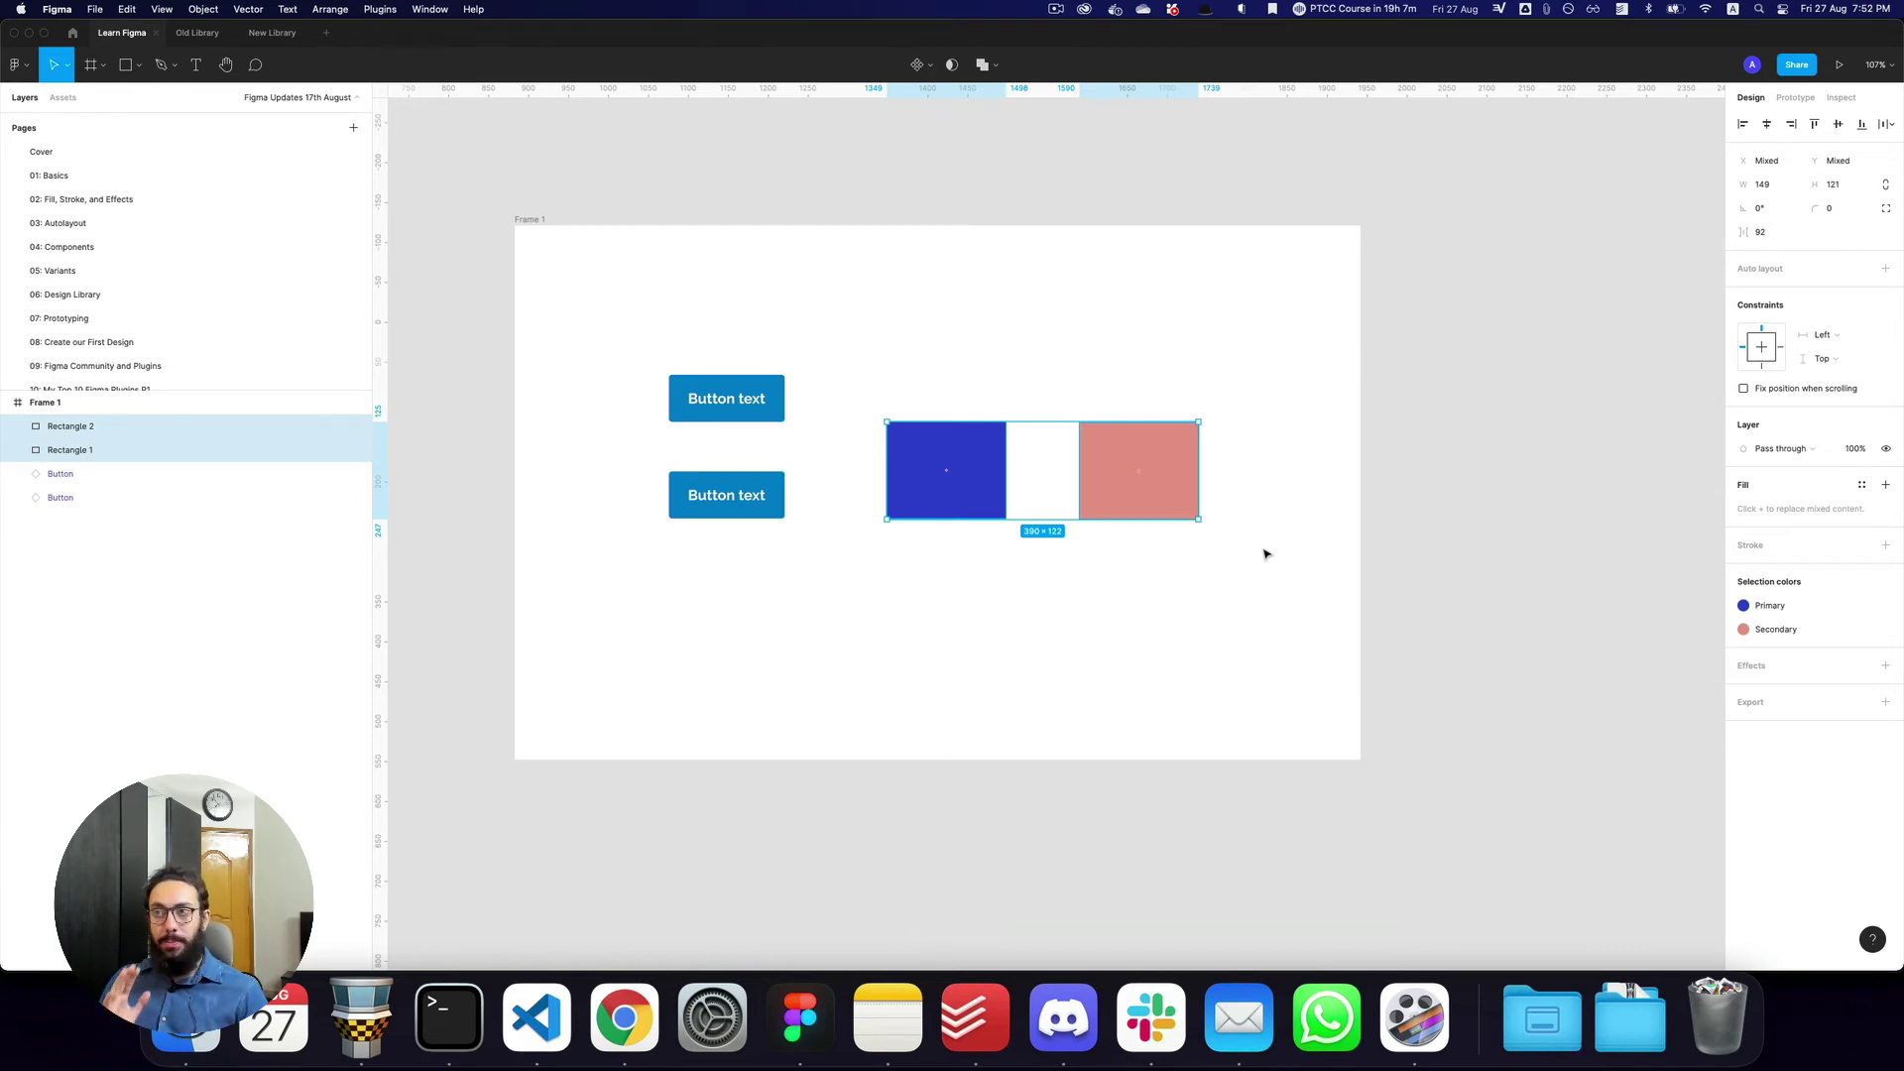
left_click(1597, 479)
Duplicate the buttons-and-squares frame directly below the original
key("z")
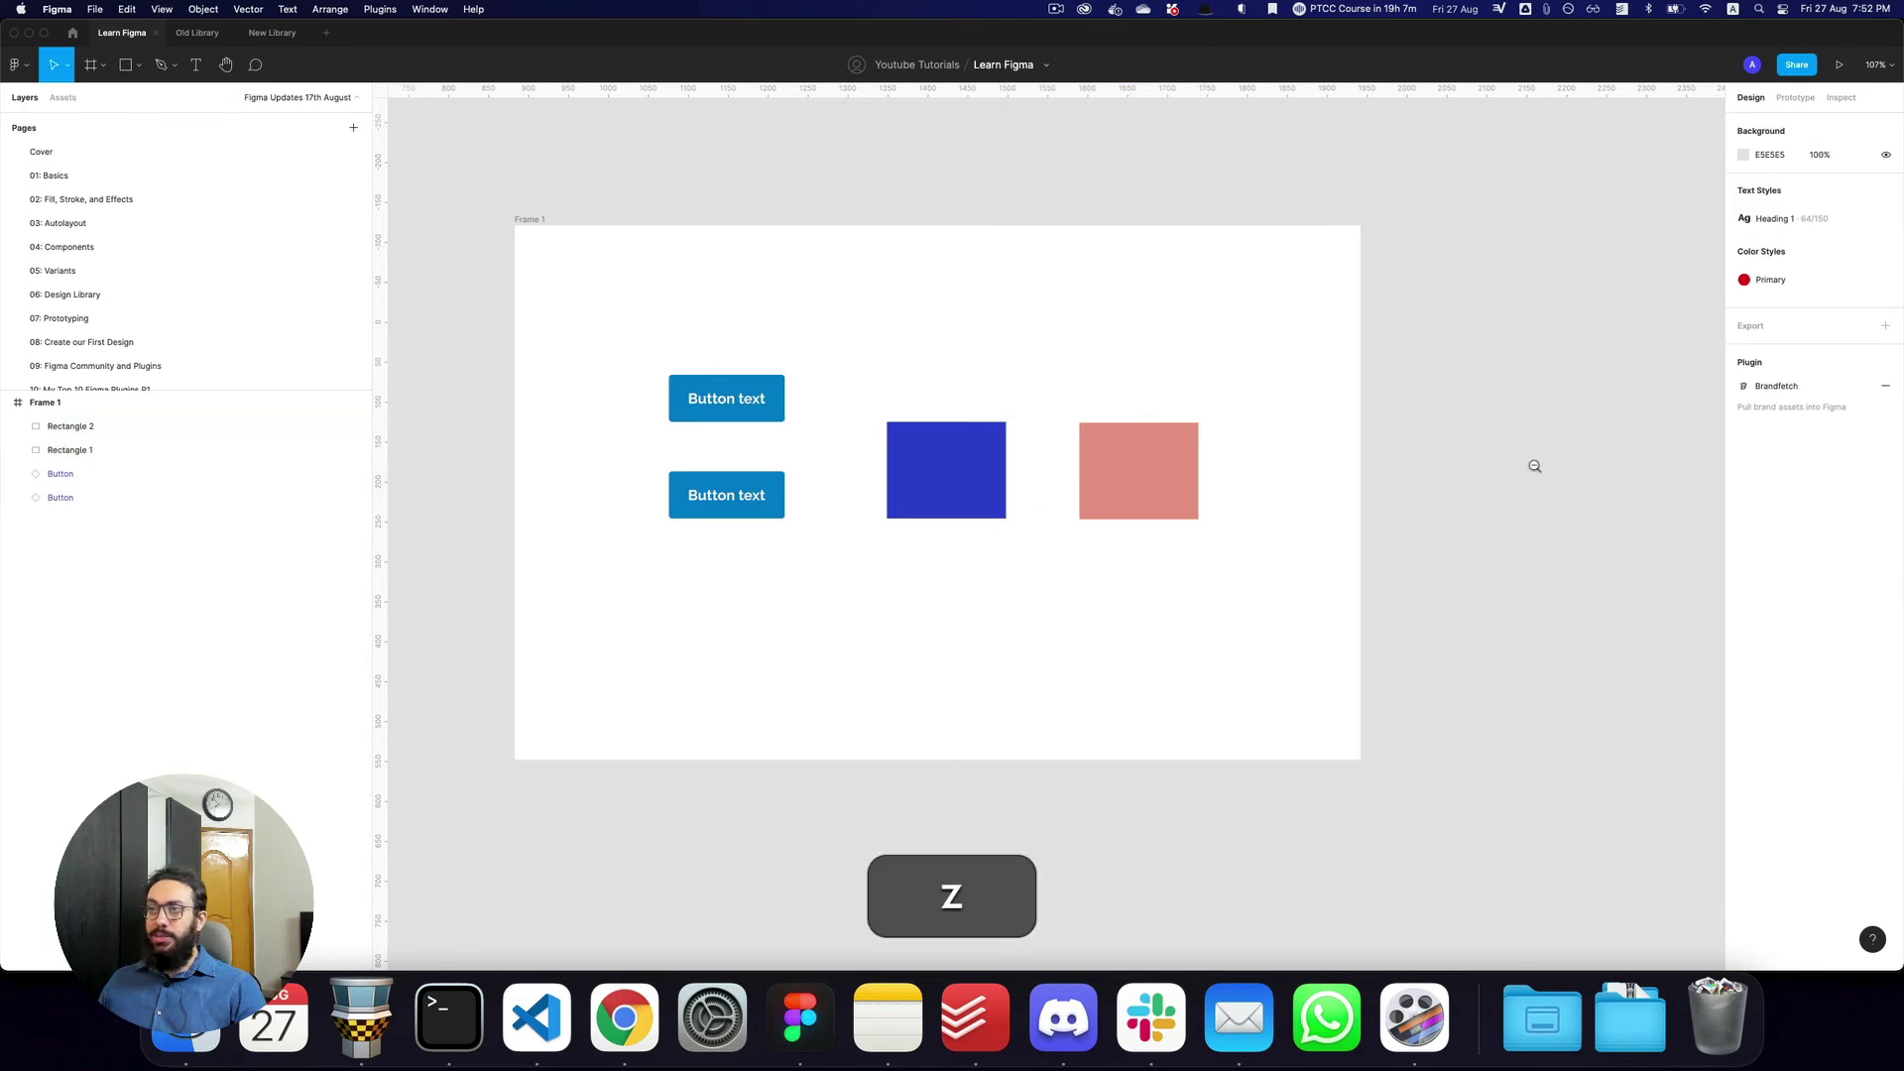
left_click(546, 220)
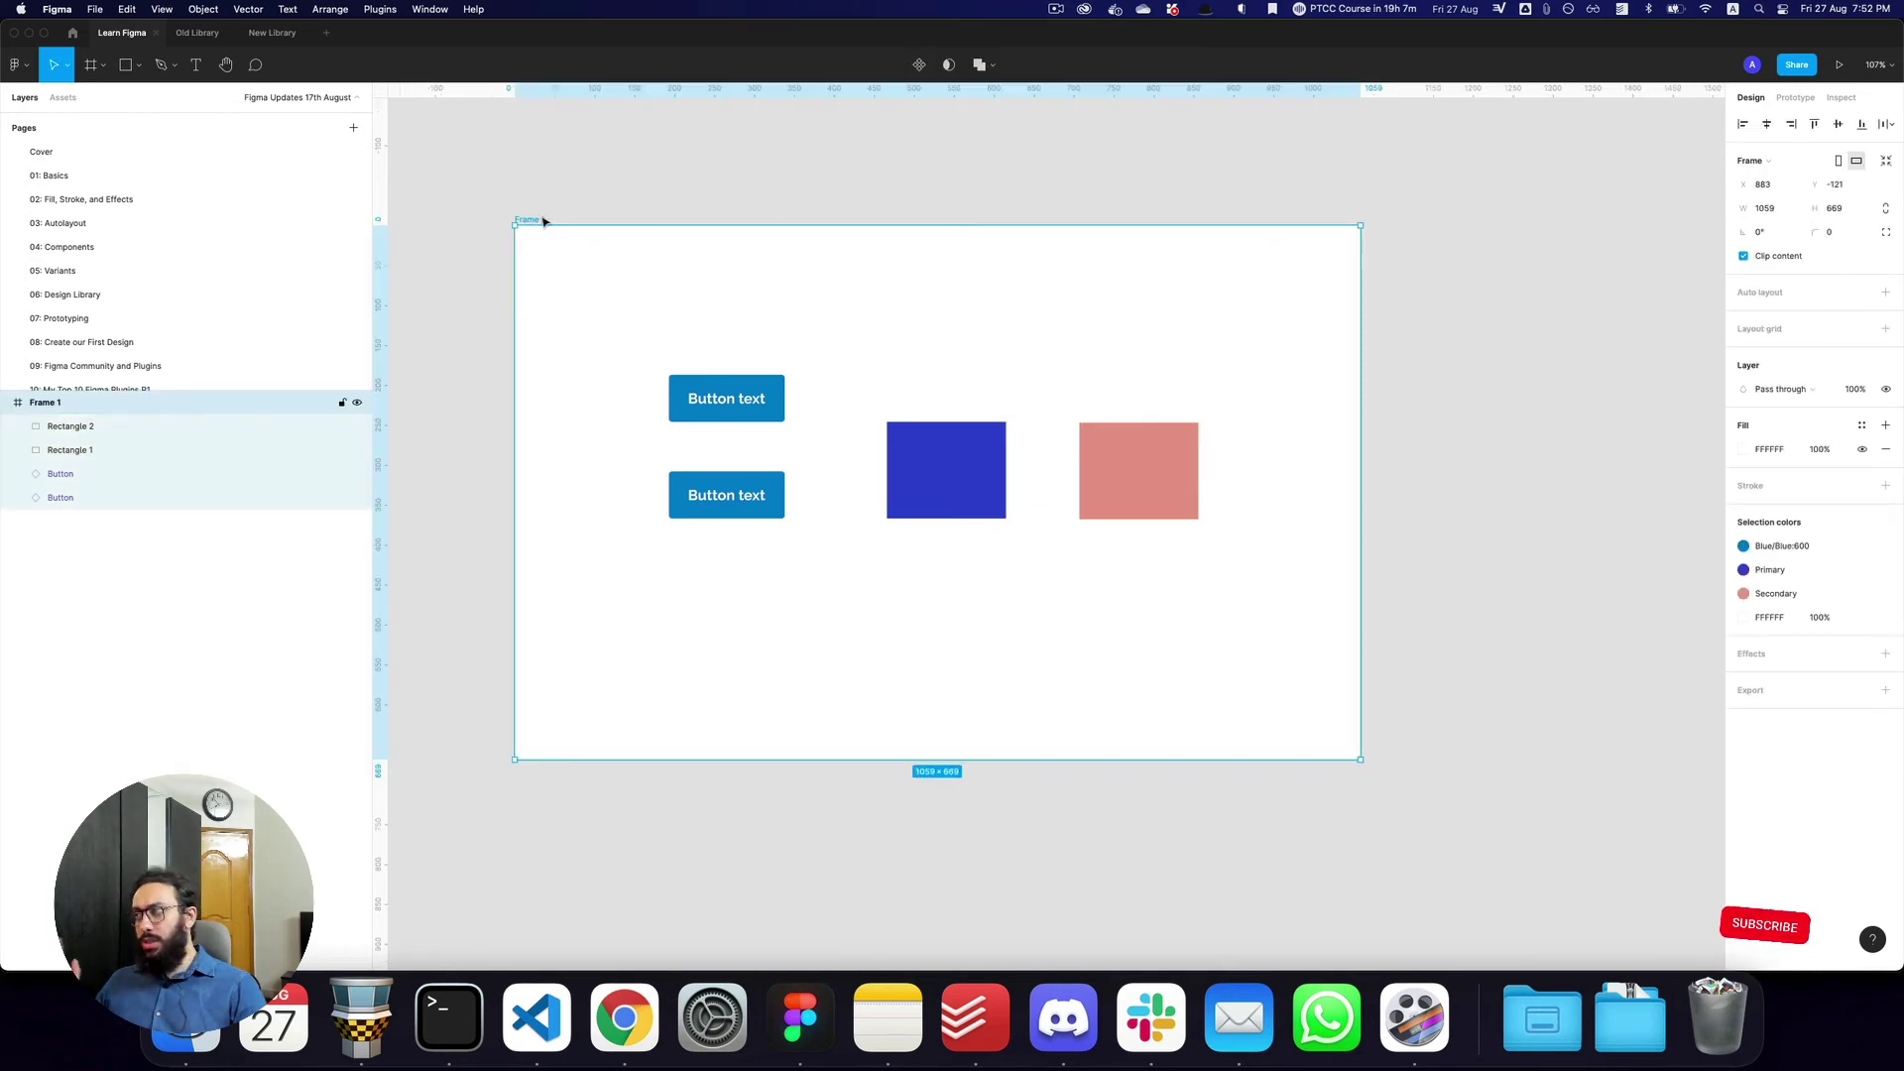
scroll(543, 220, "down", 3)
left_click_drag(544, 214, 567, 534)
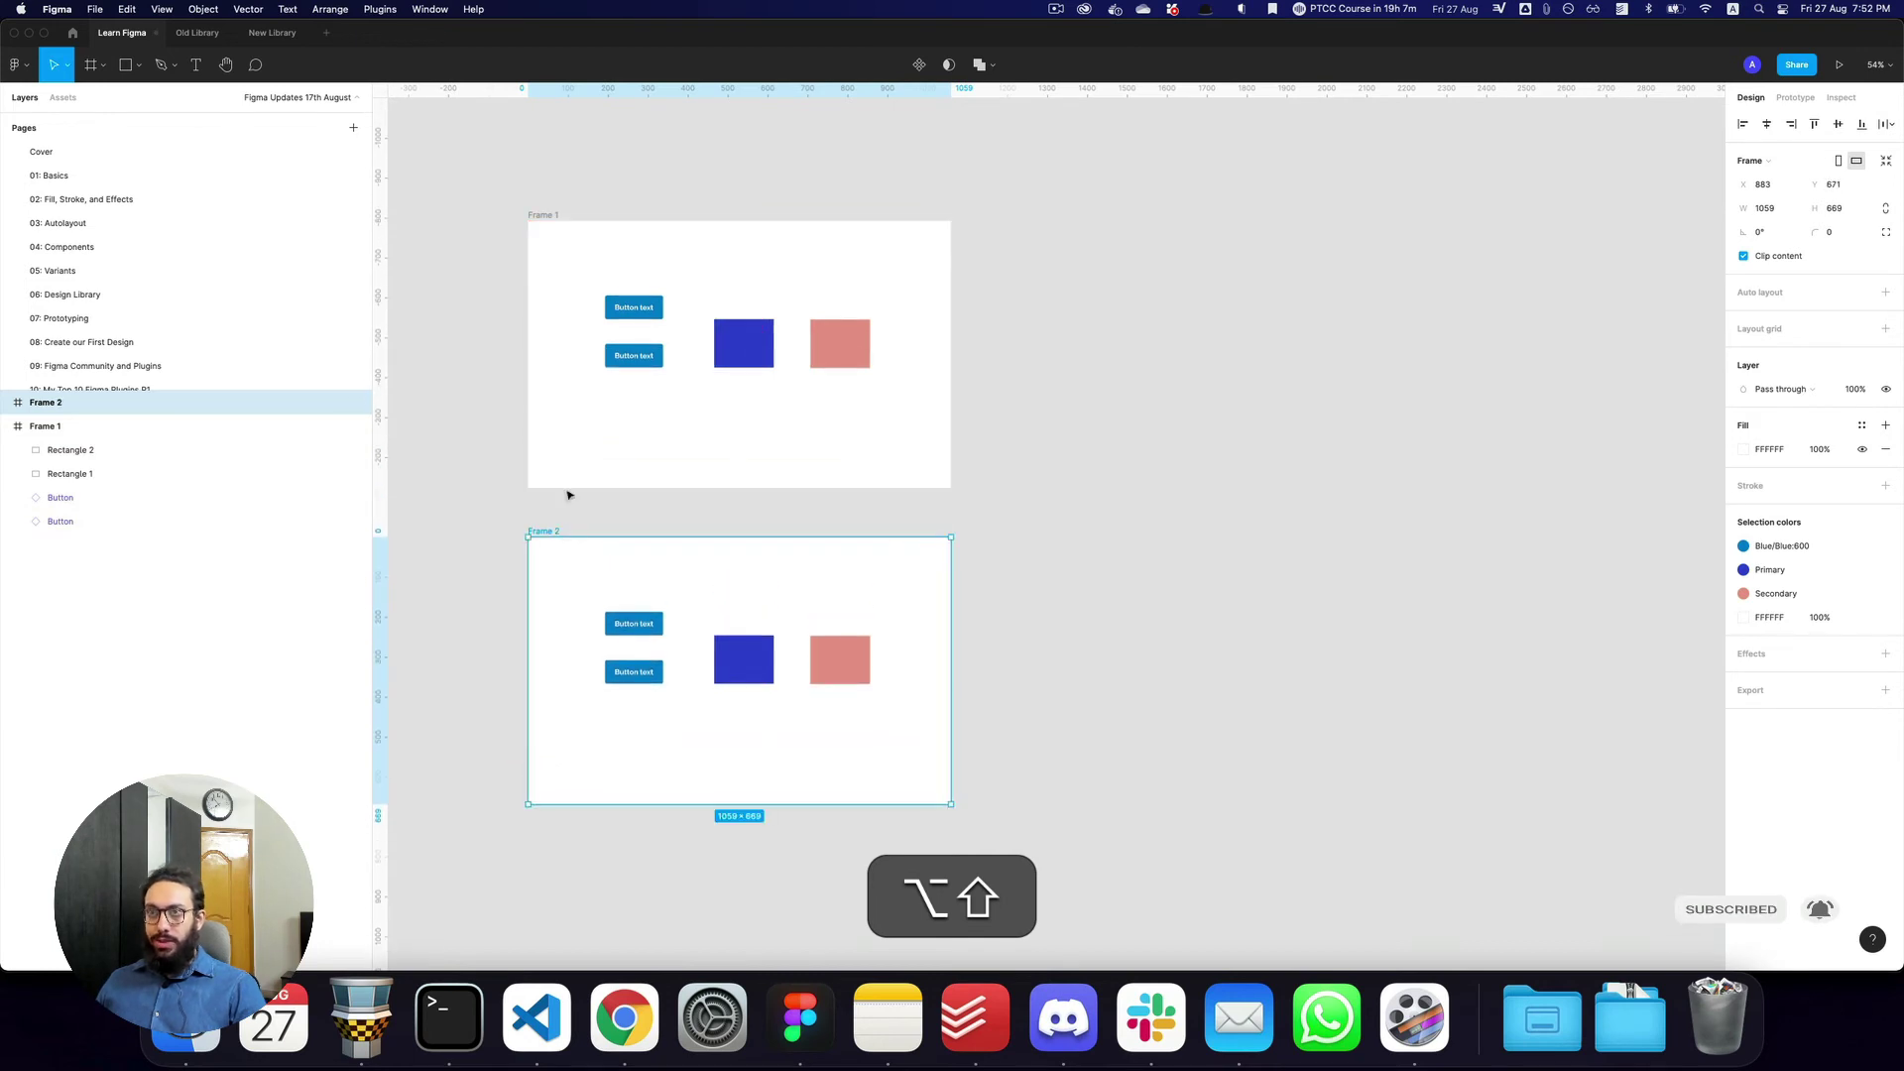
Rename the top frame 'Flow 1' and the bottom frame 'Flow 2'
left_click(542, 214)
key("shift+super+r")
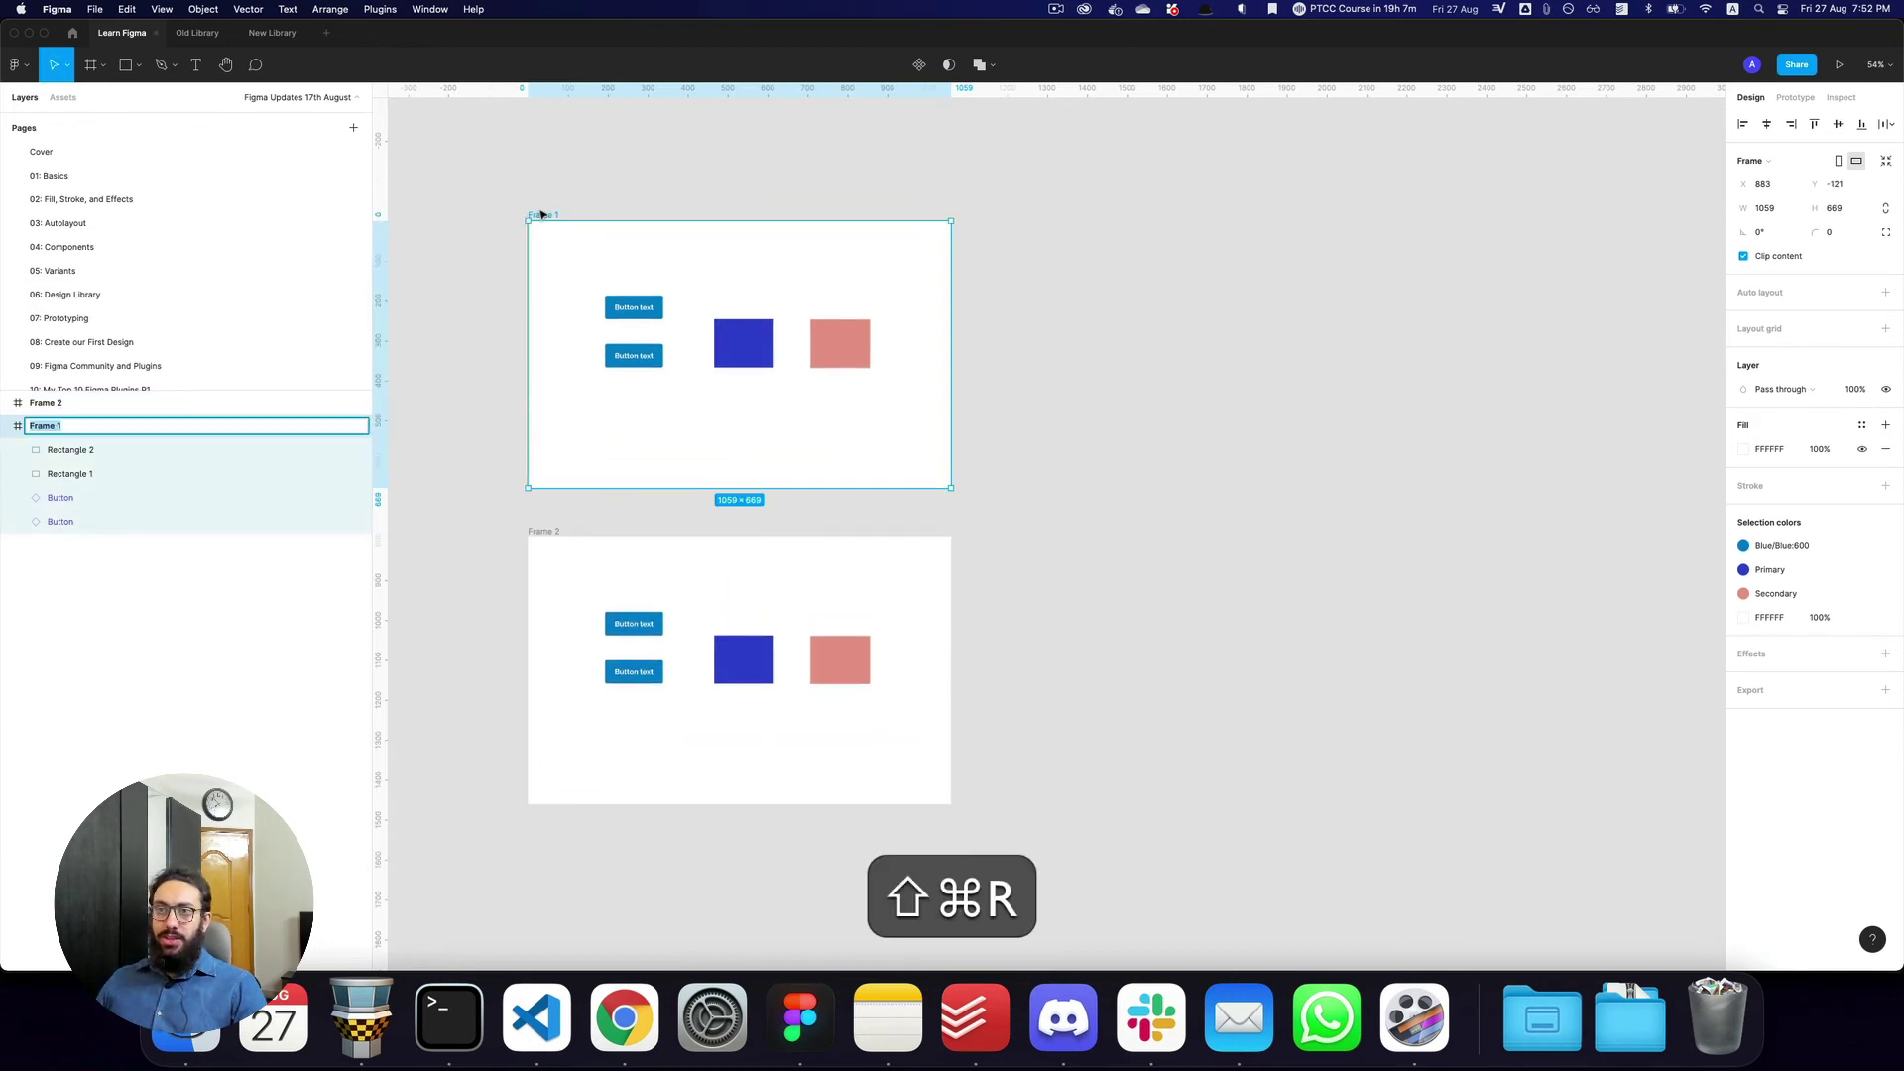
type("Flow 1")
key("Return")
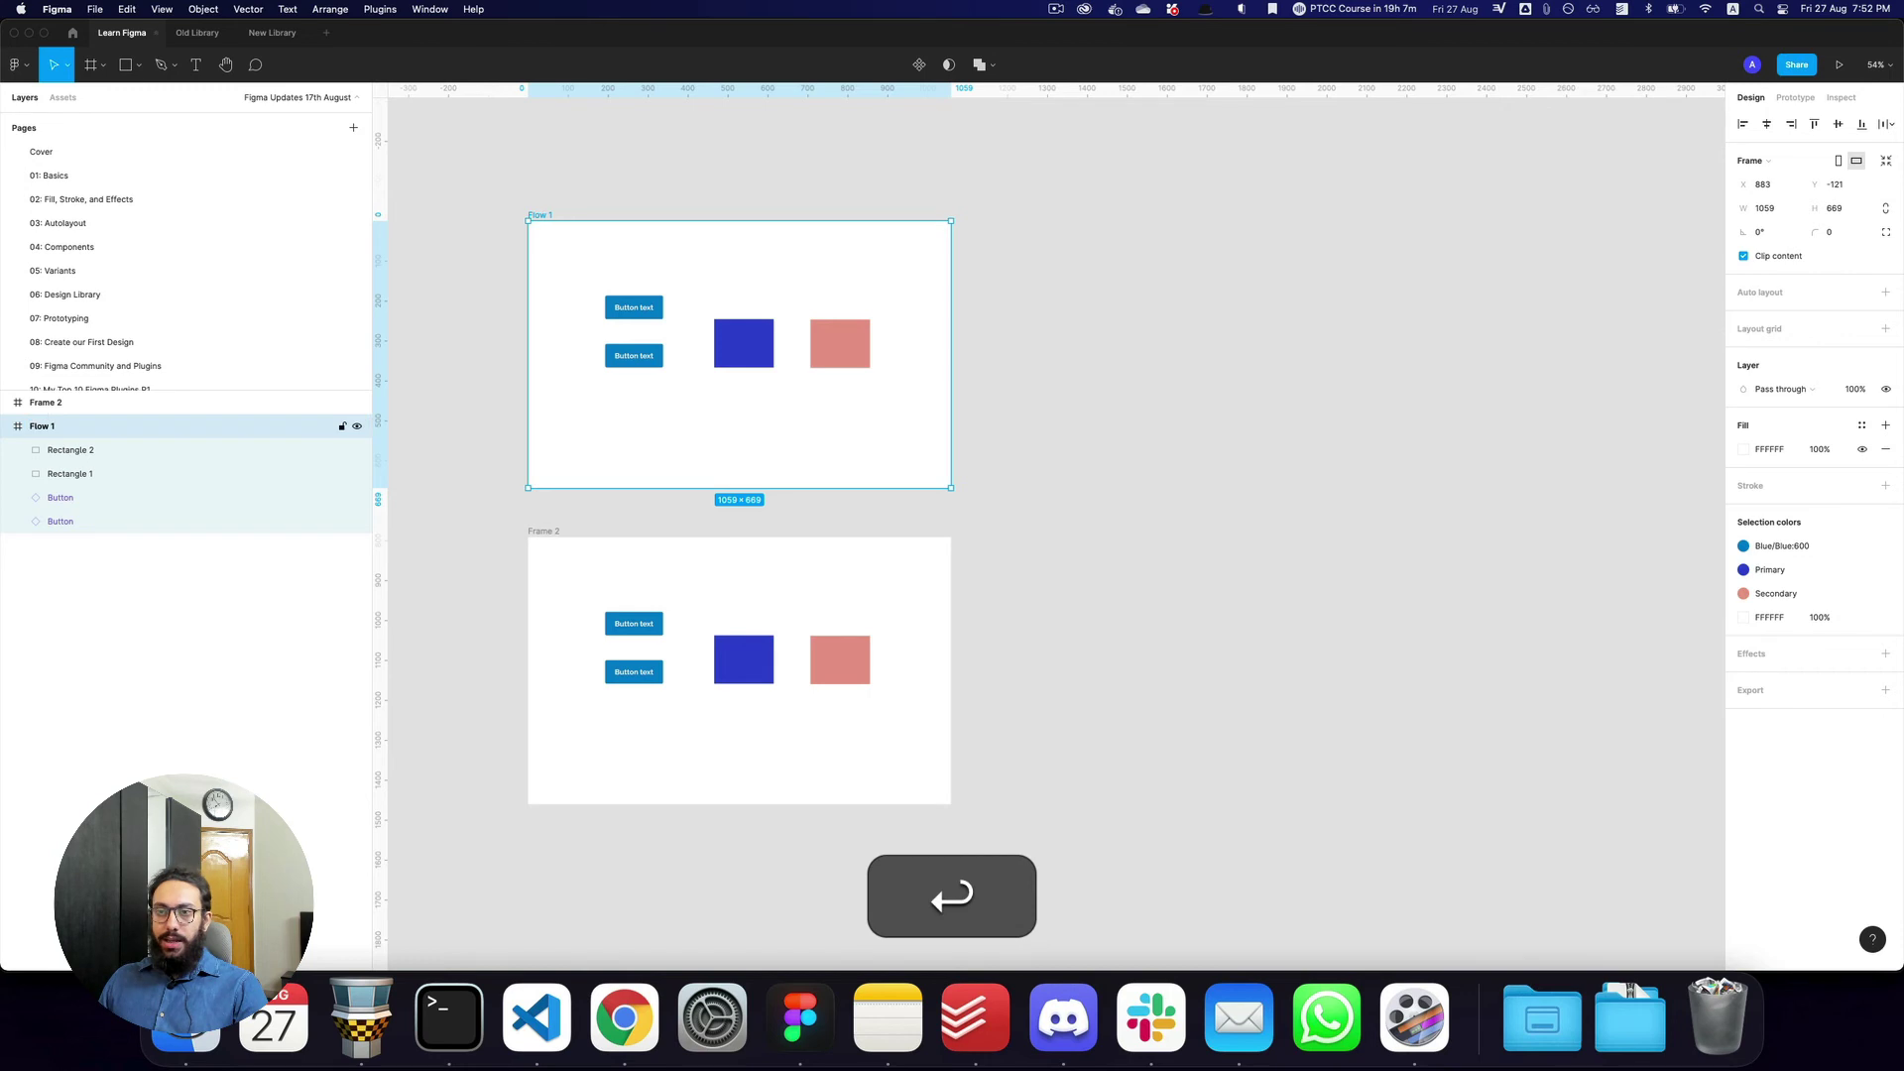
left_click(541, 531)
key("super+r")
type("Flow 2")
key("Return")
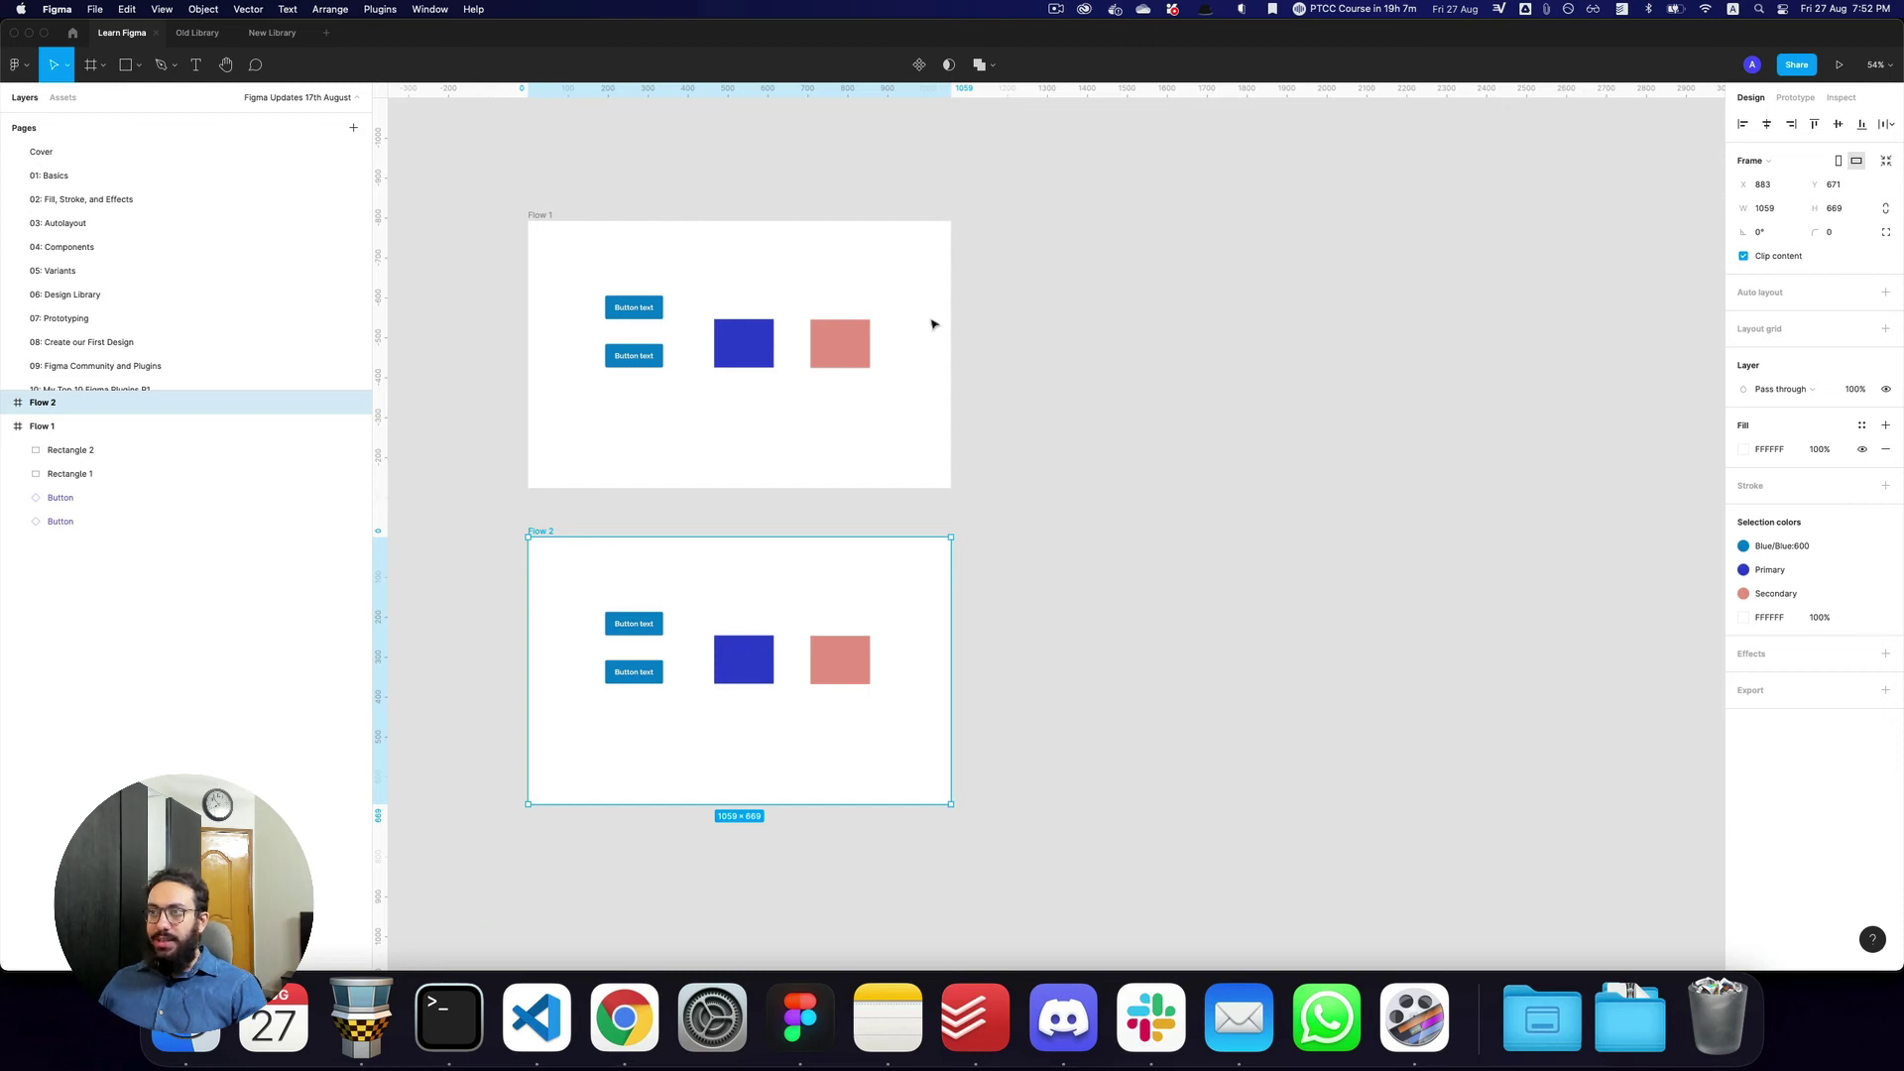
Select both the Flow 1 and Flow 2 frames
left_click(1022, 265)
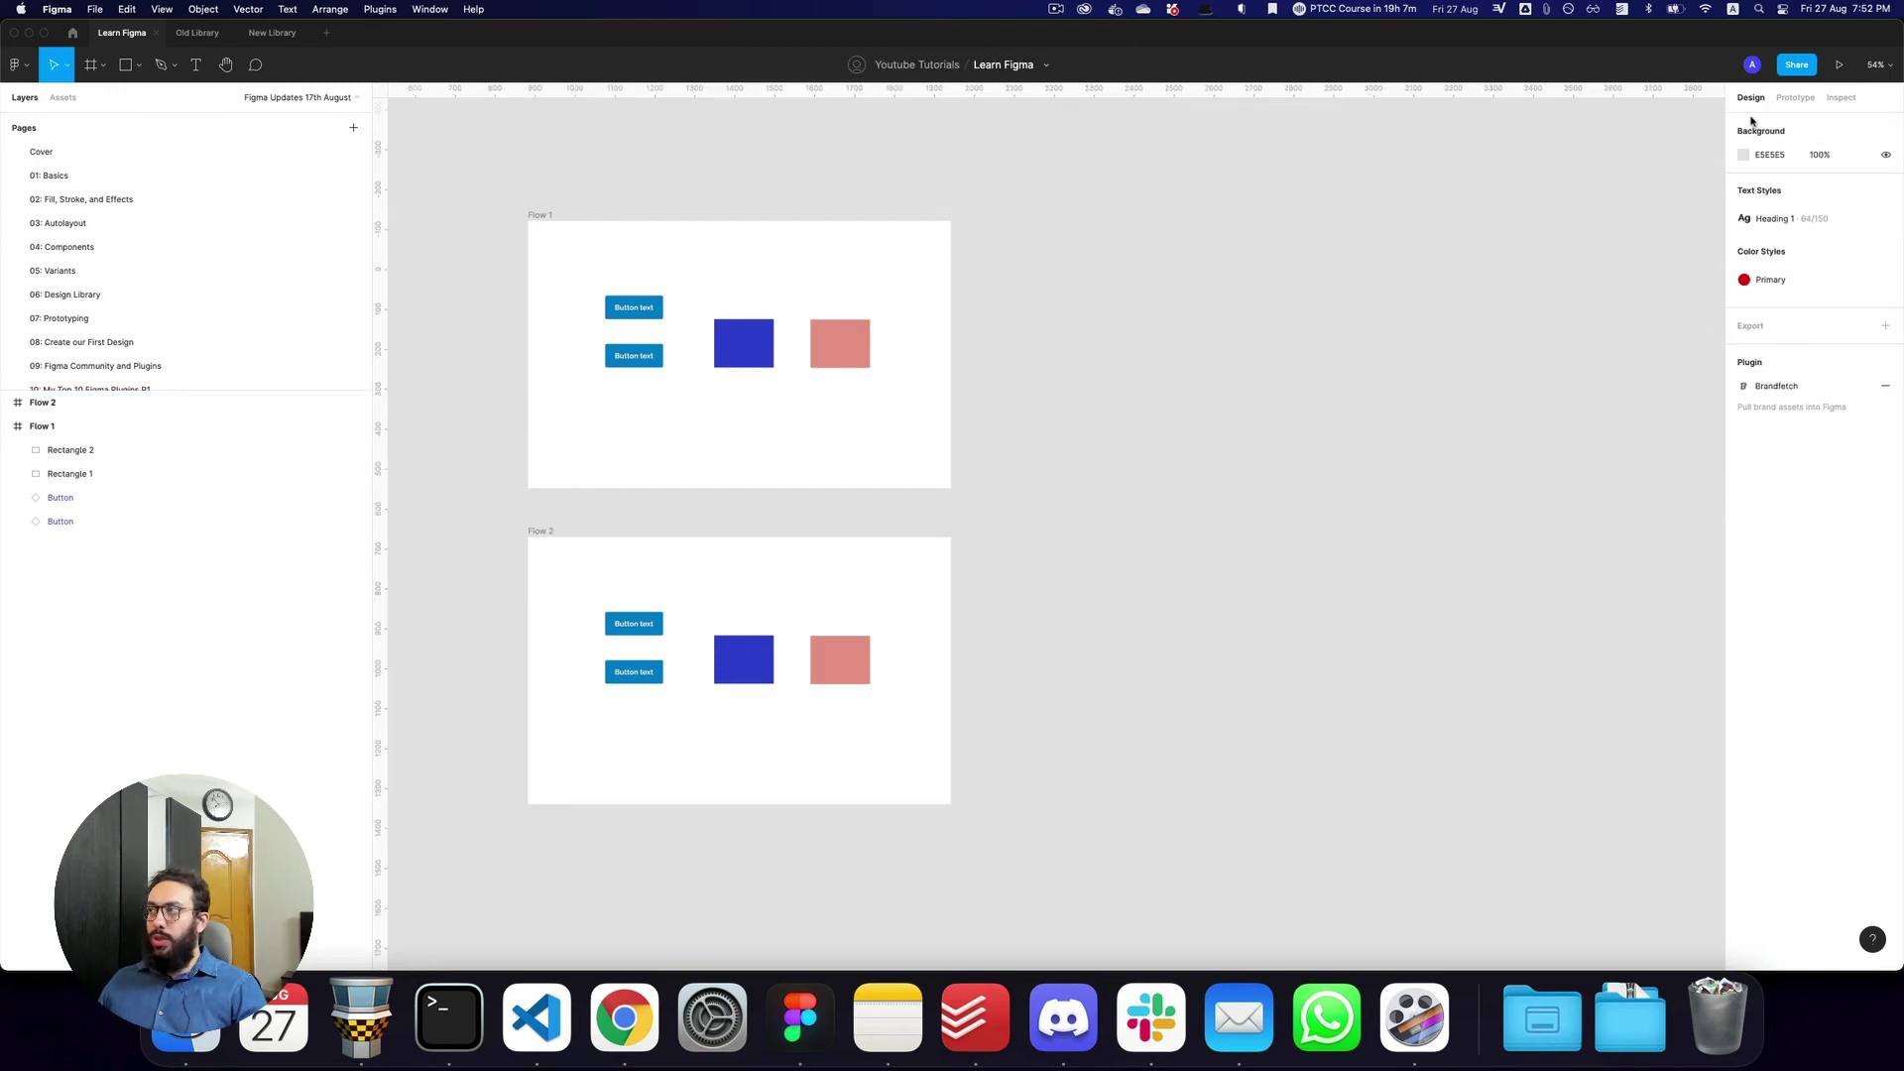
left_click(537, 215)
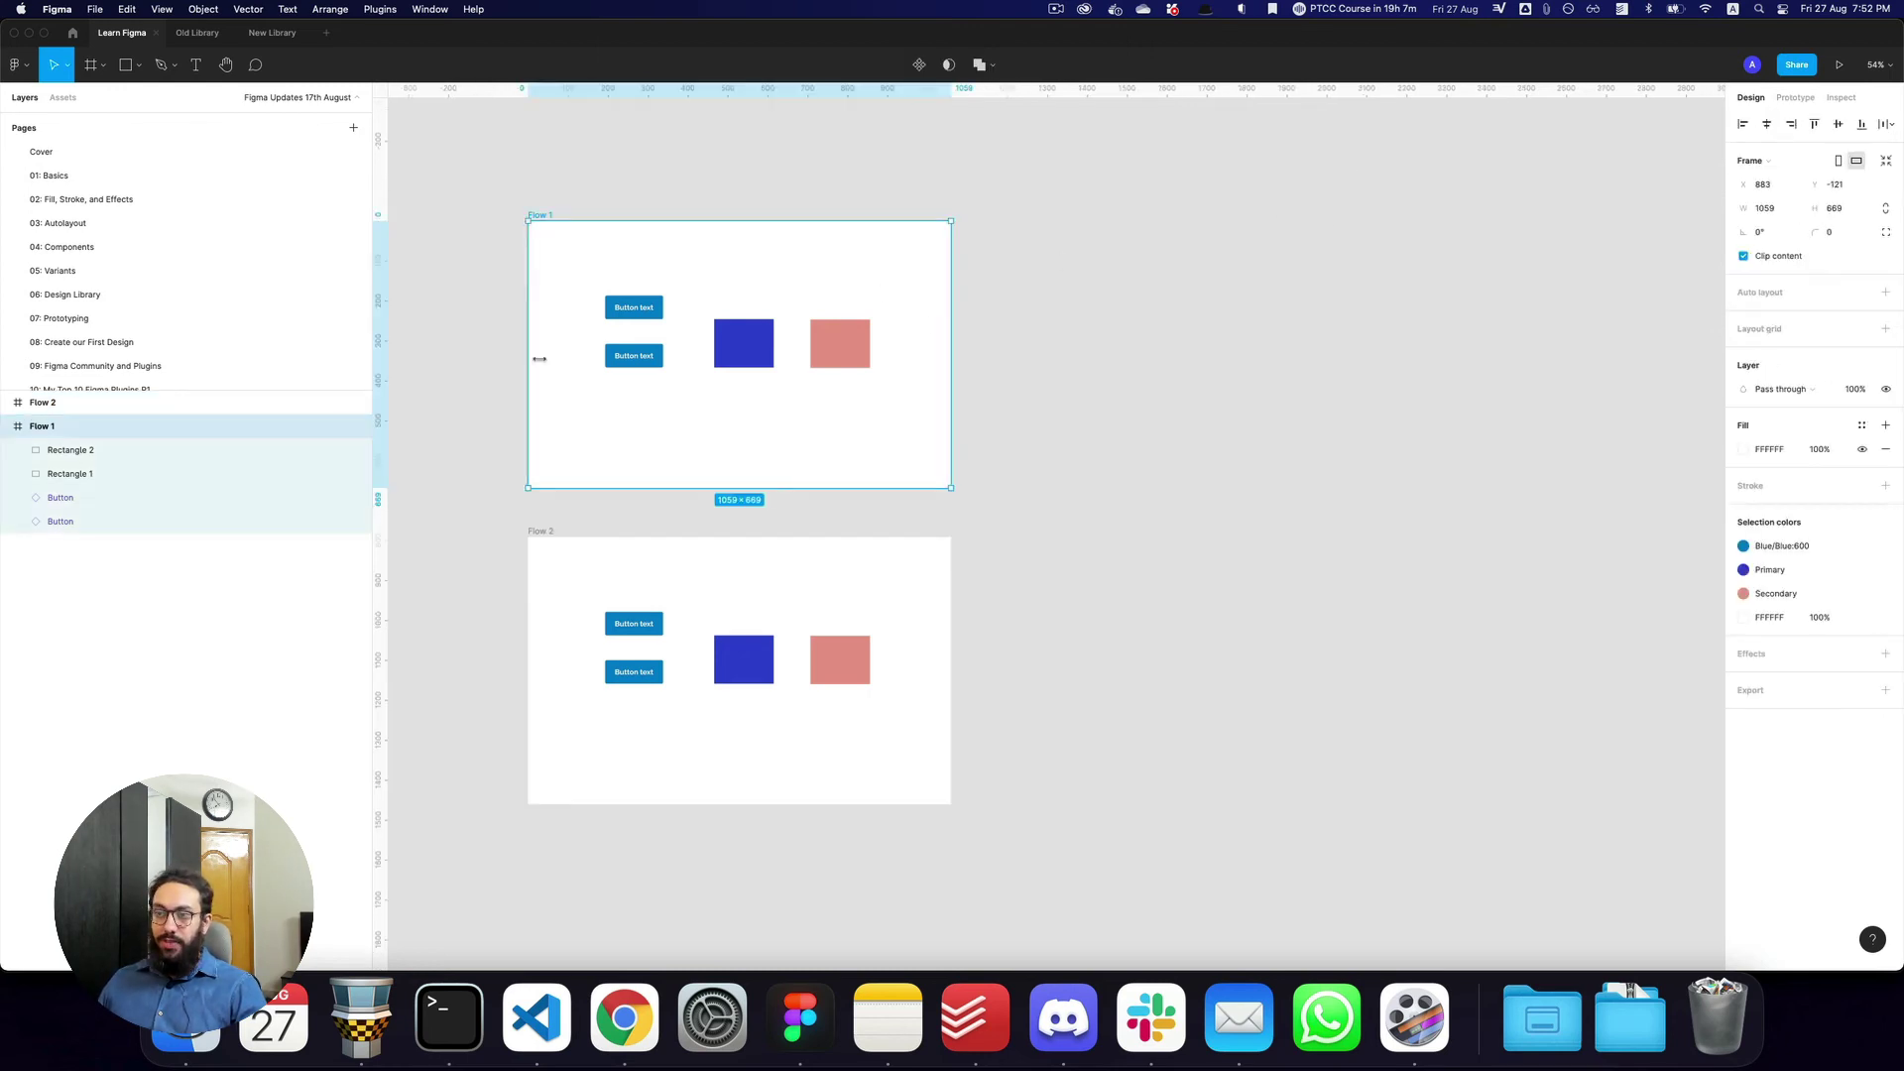
left_click(536, 538, "shift")
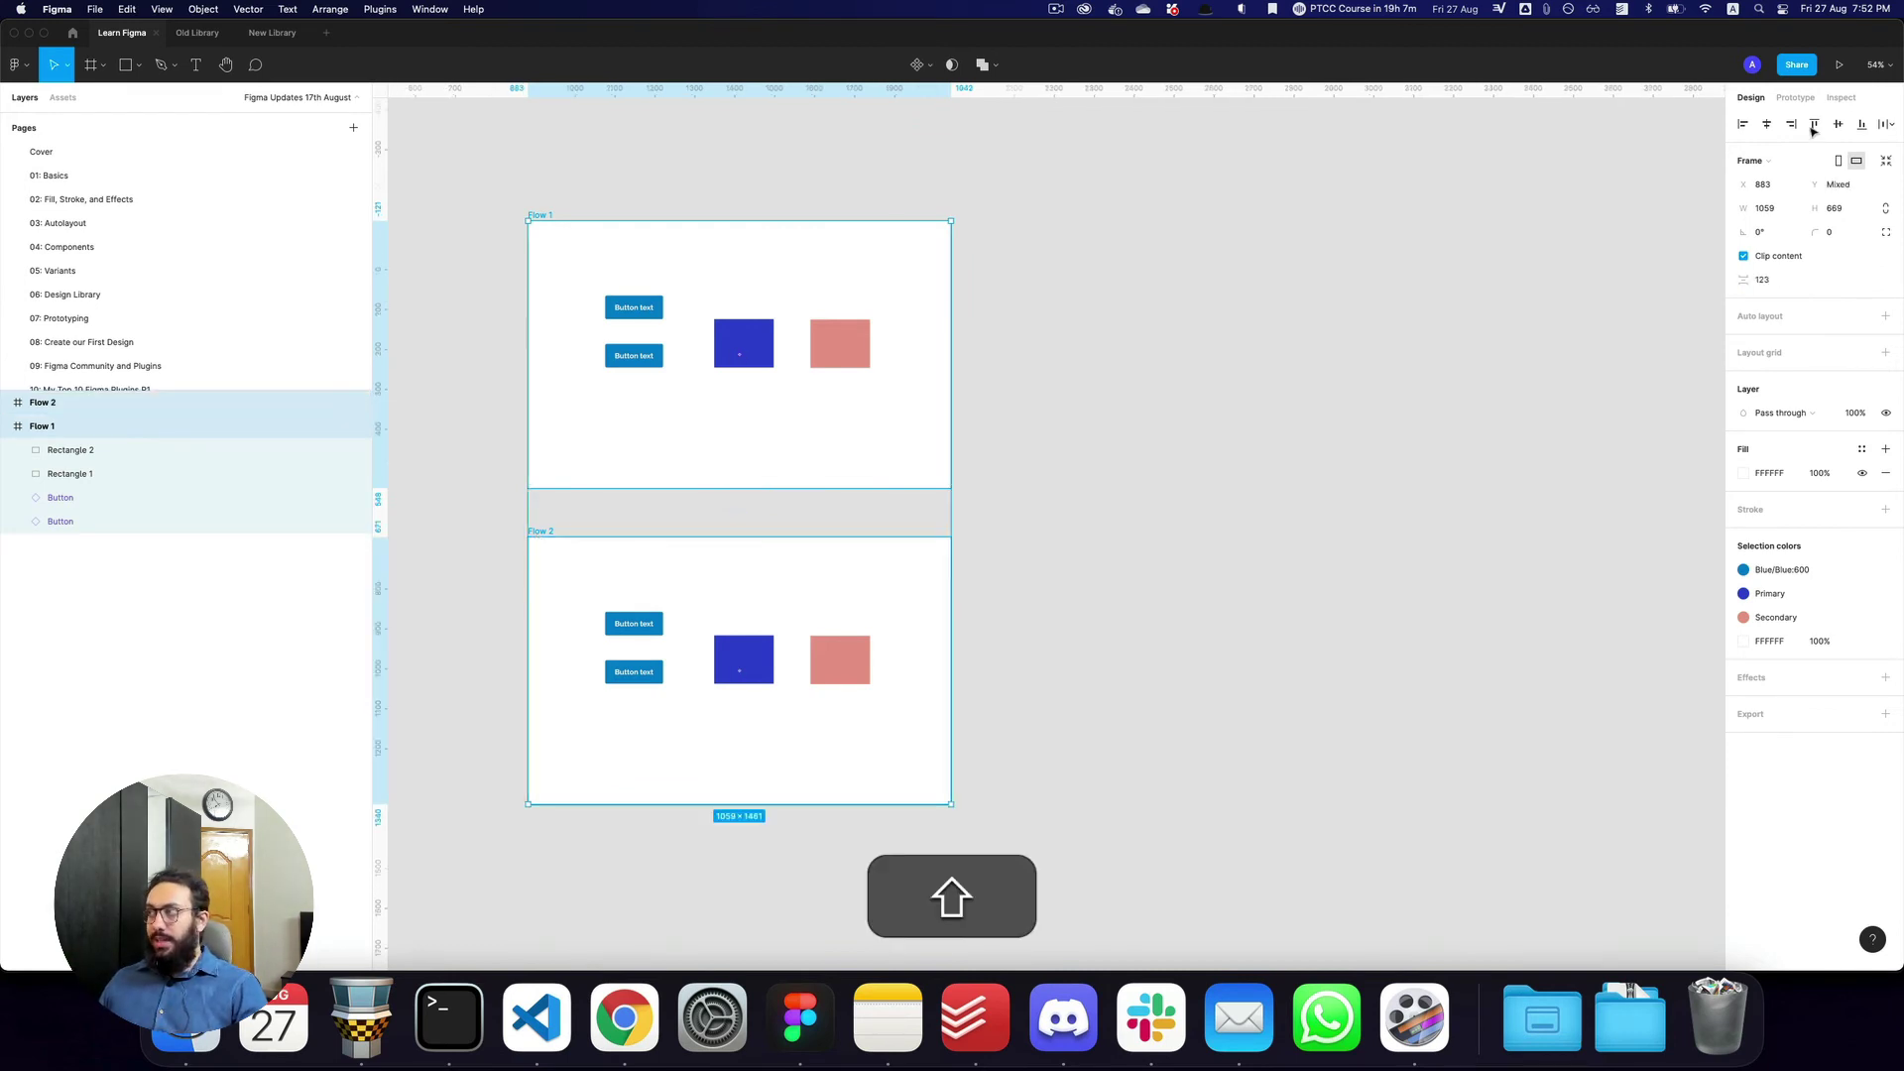
Make Flow 1 a prototype flow starting point named 'Purchase'
left_click(1796, 98)
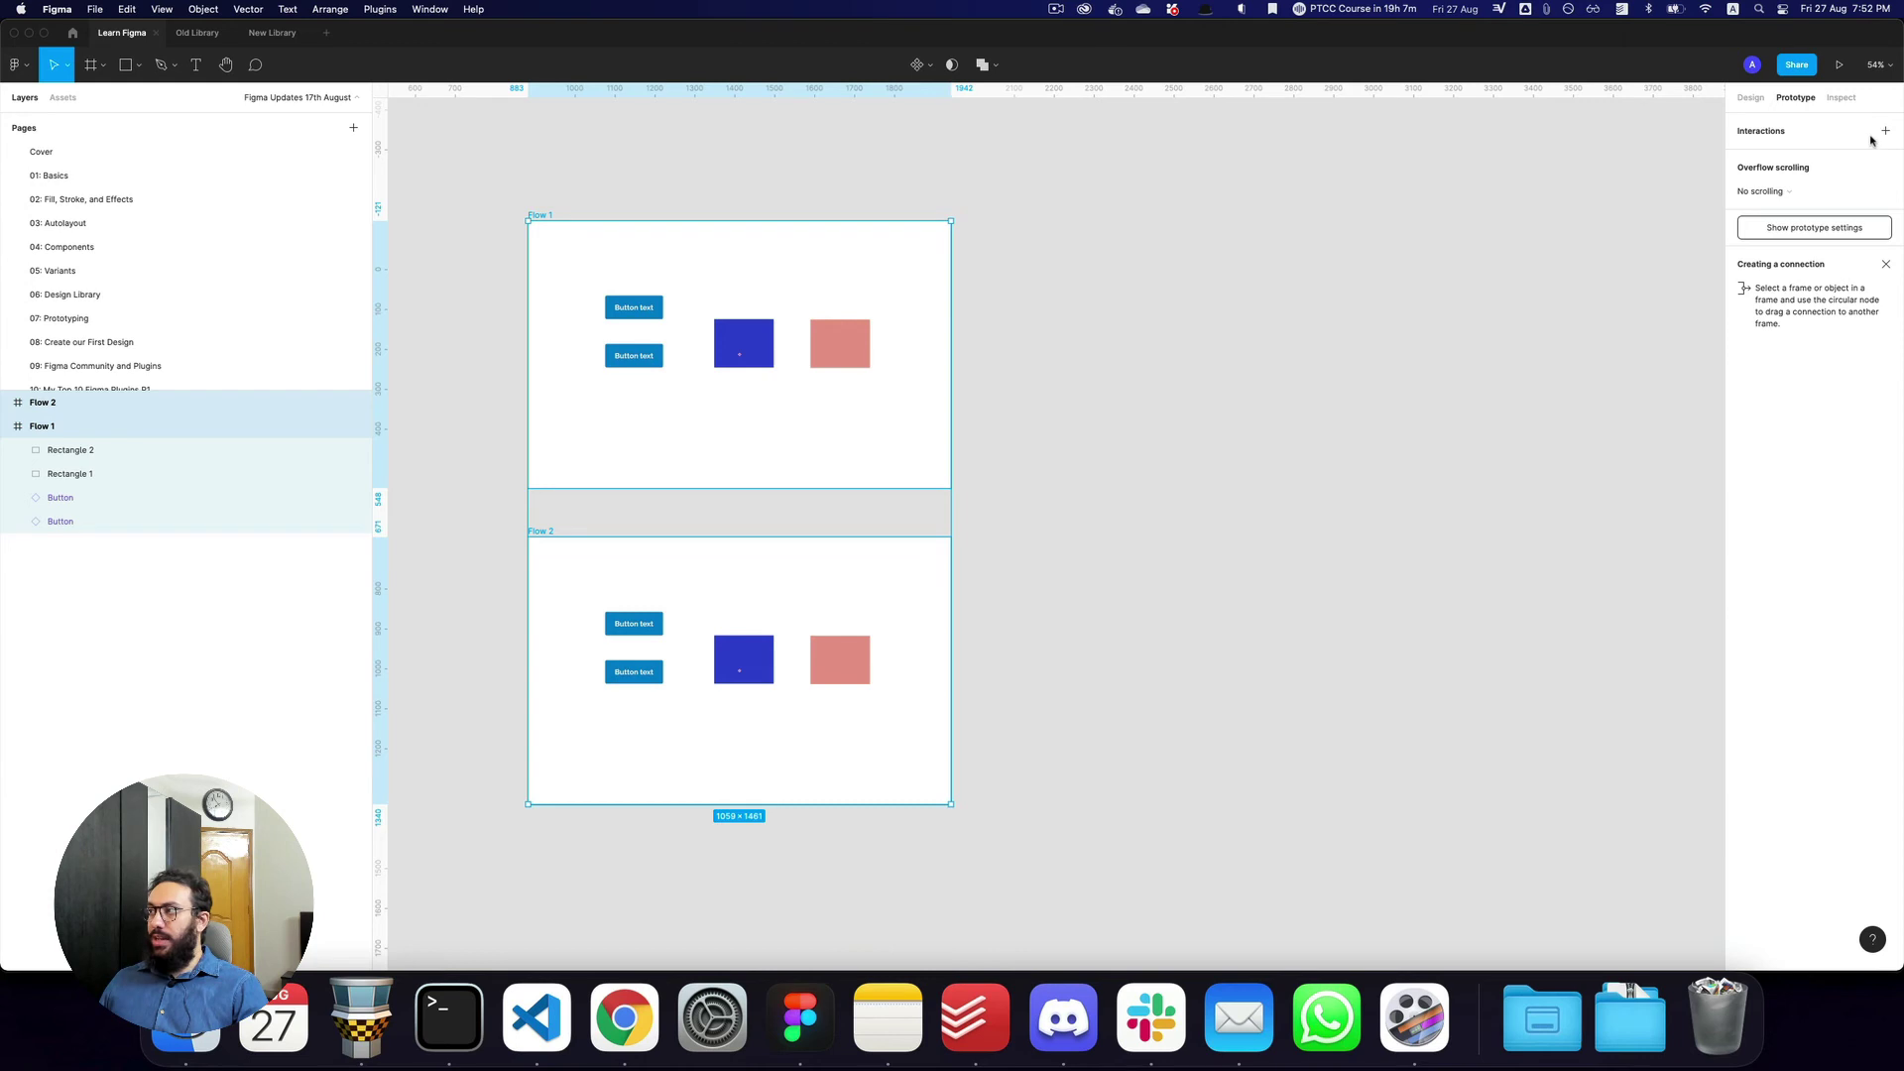
left_click(533, 255)
left_click(545, 217)
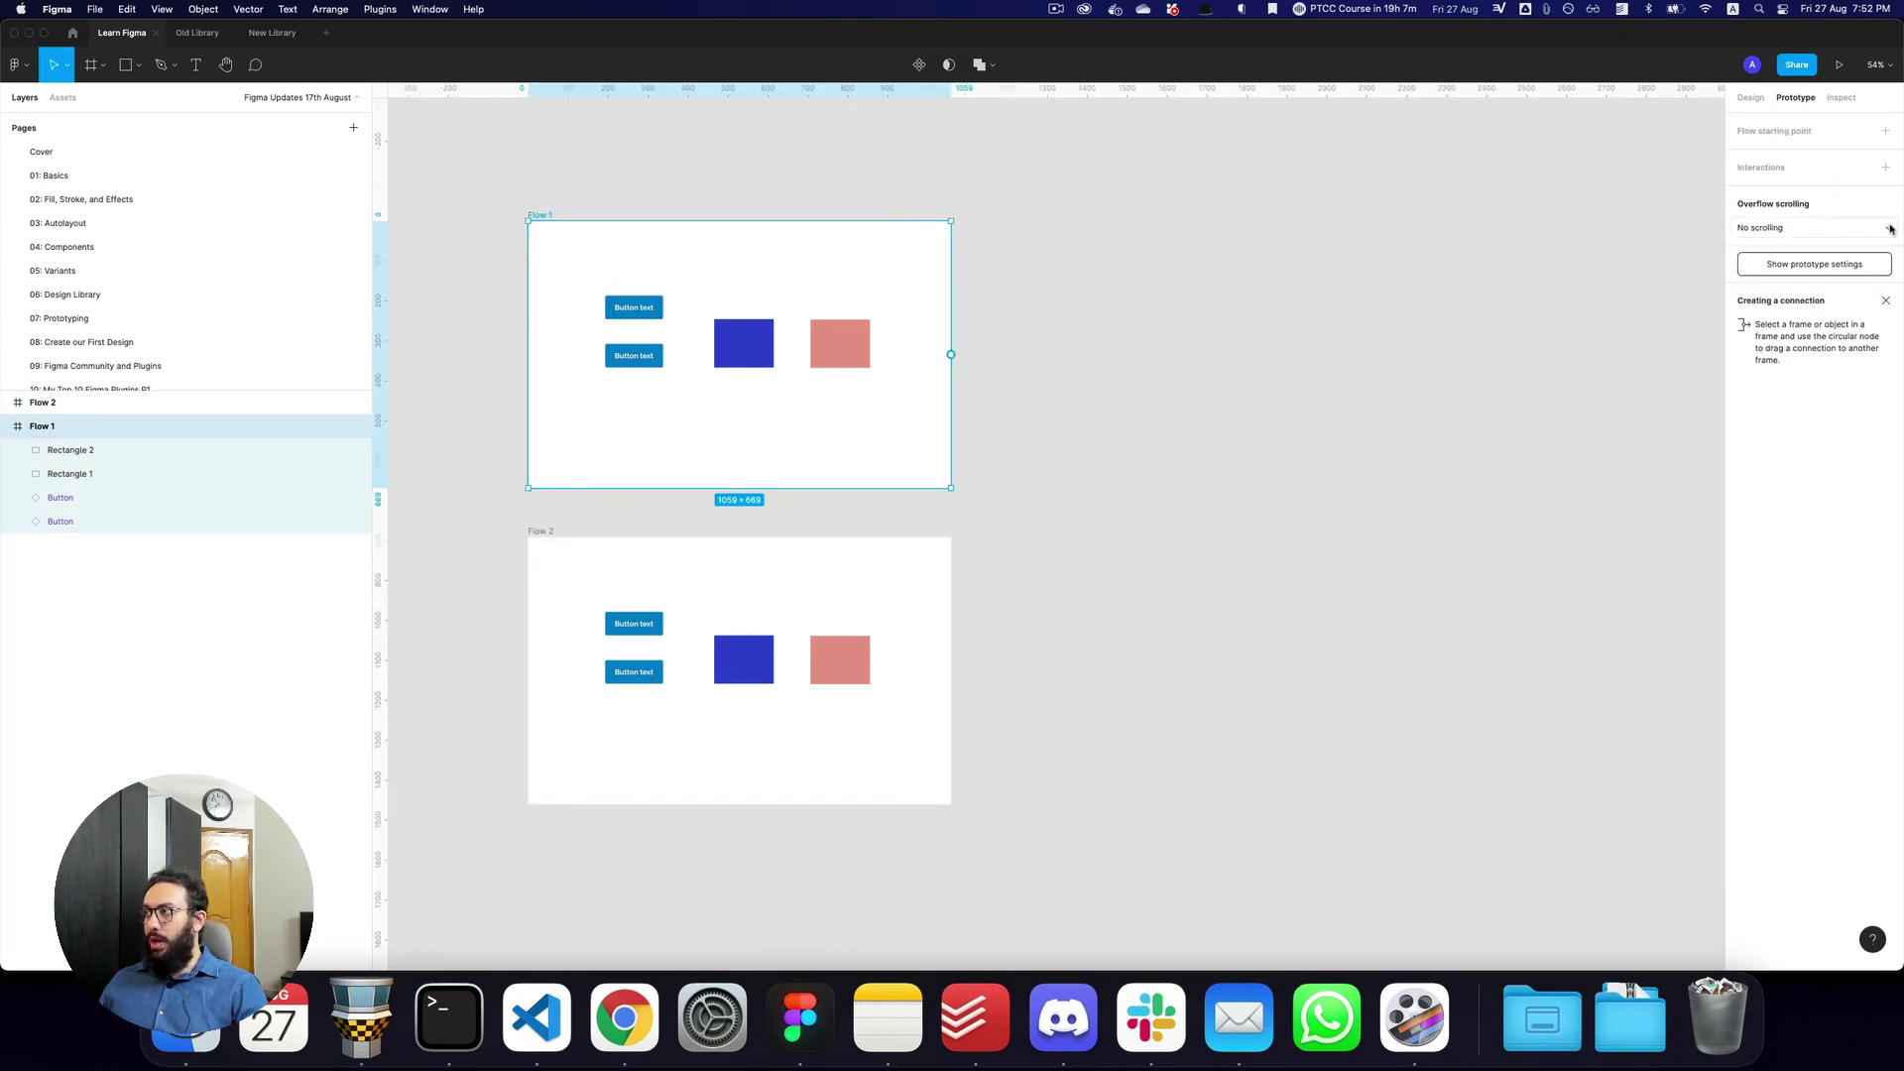
left_click(1886, 131)
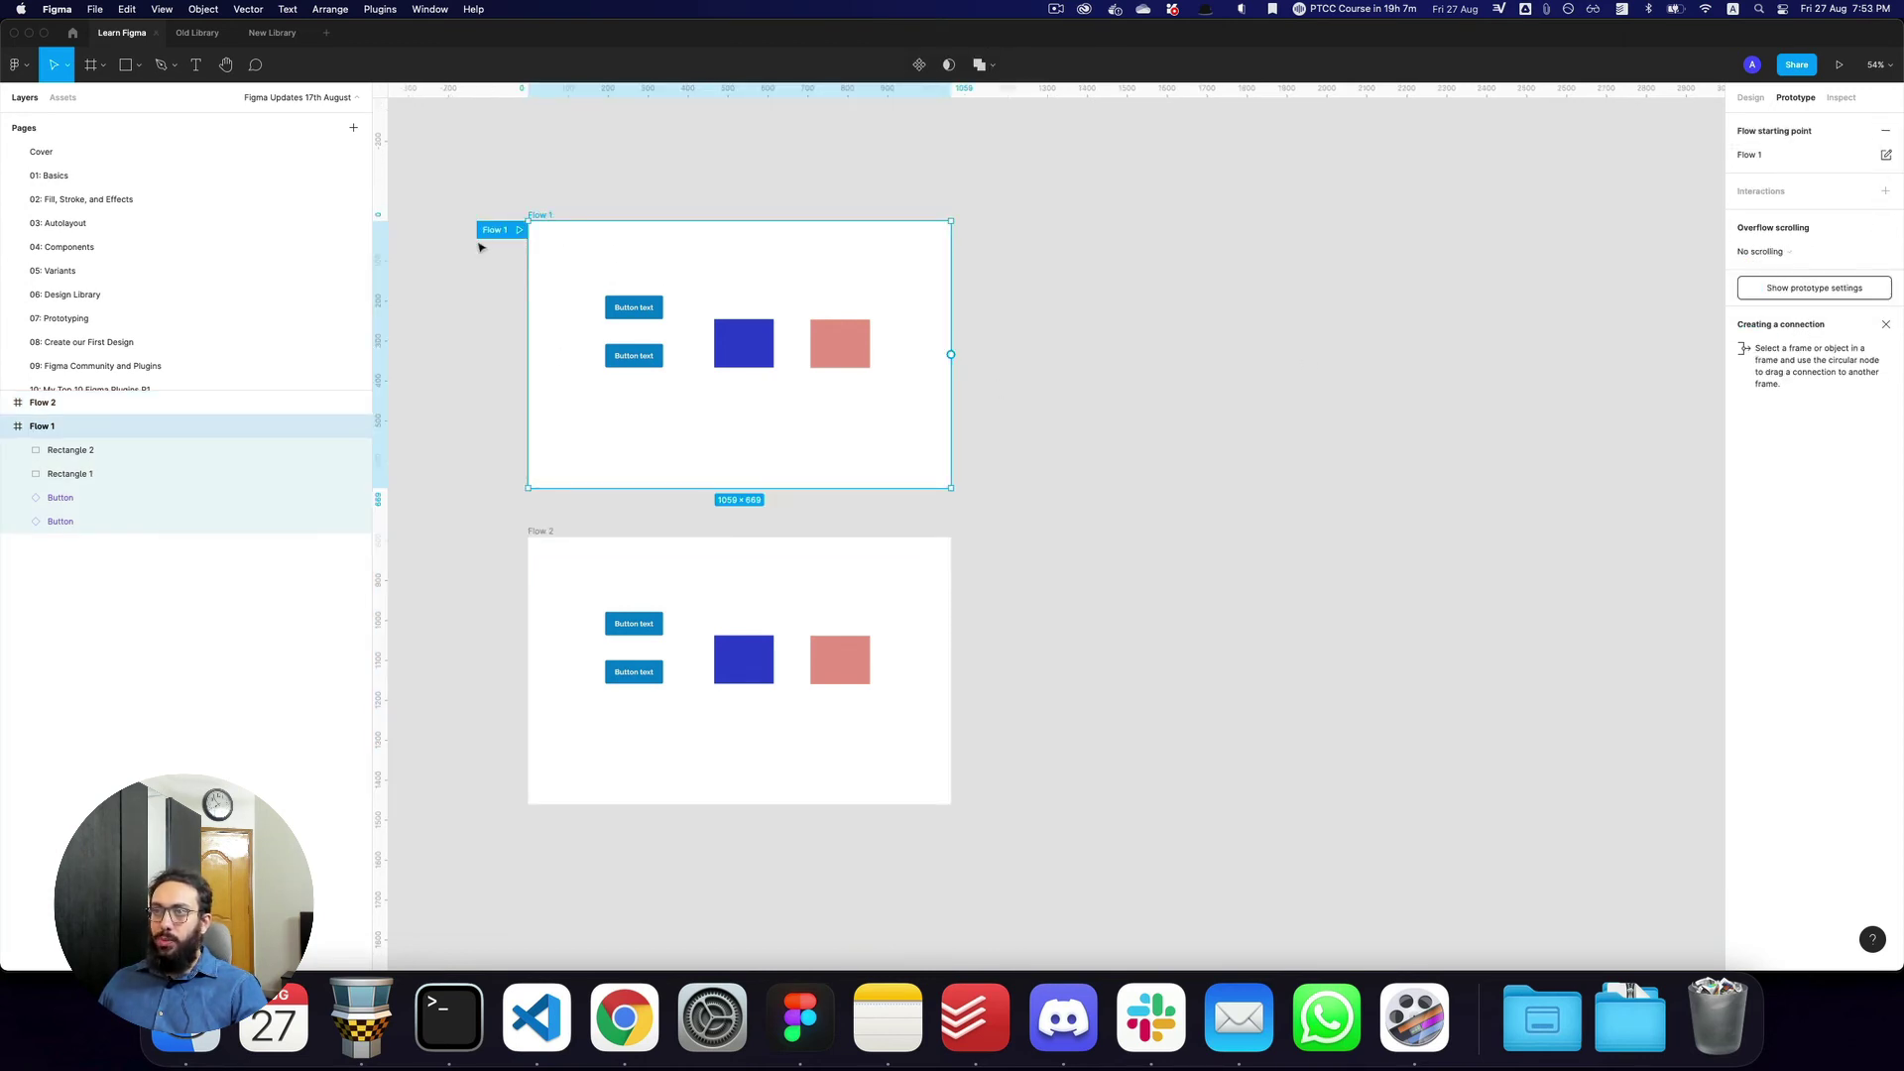
double_click(486, 231)
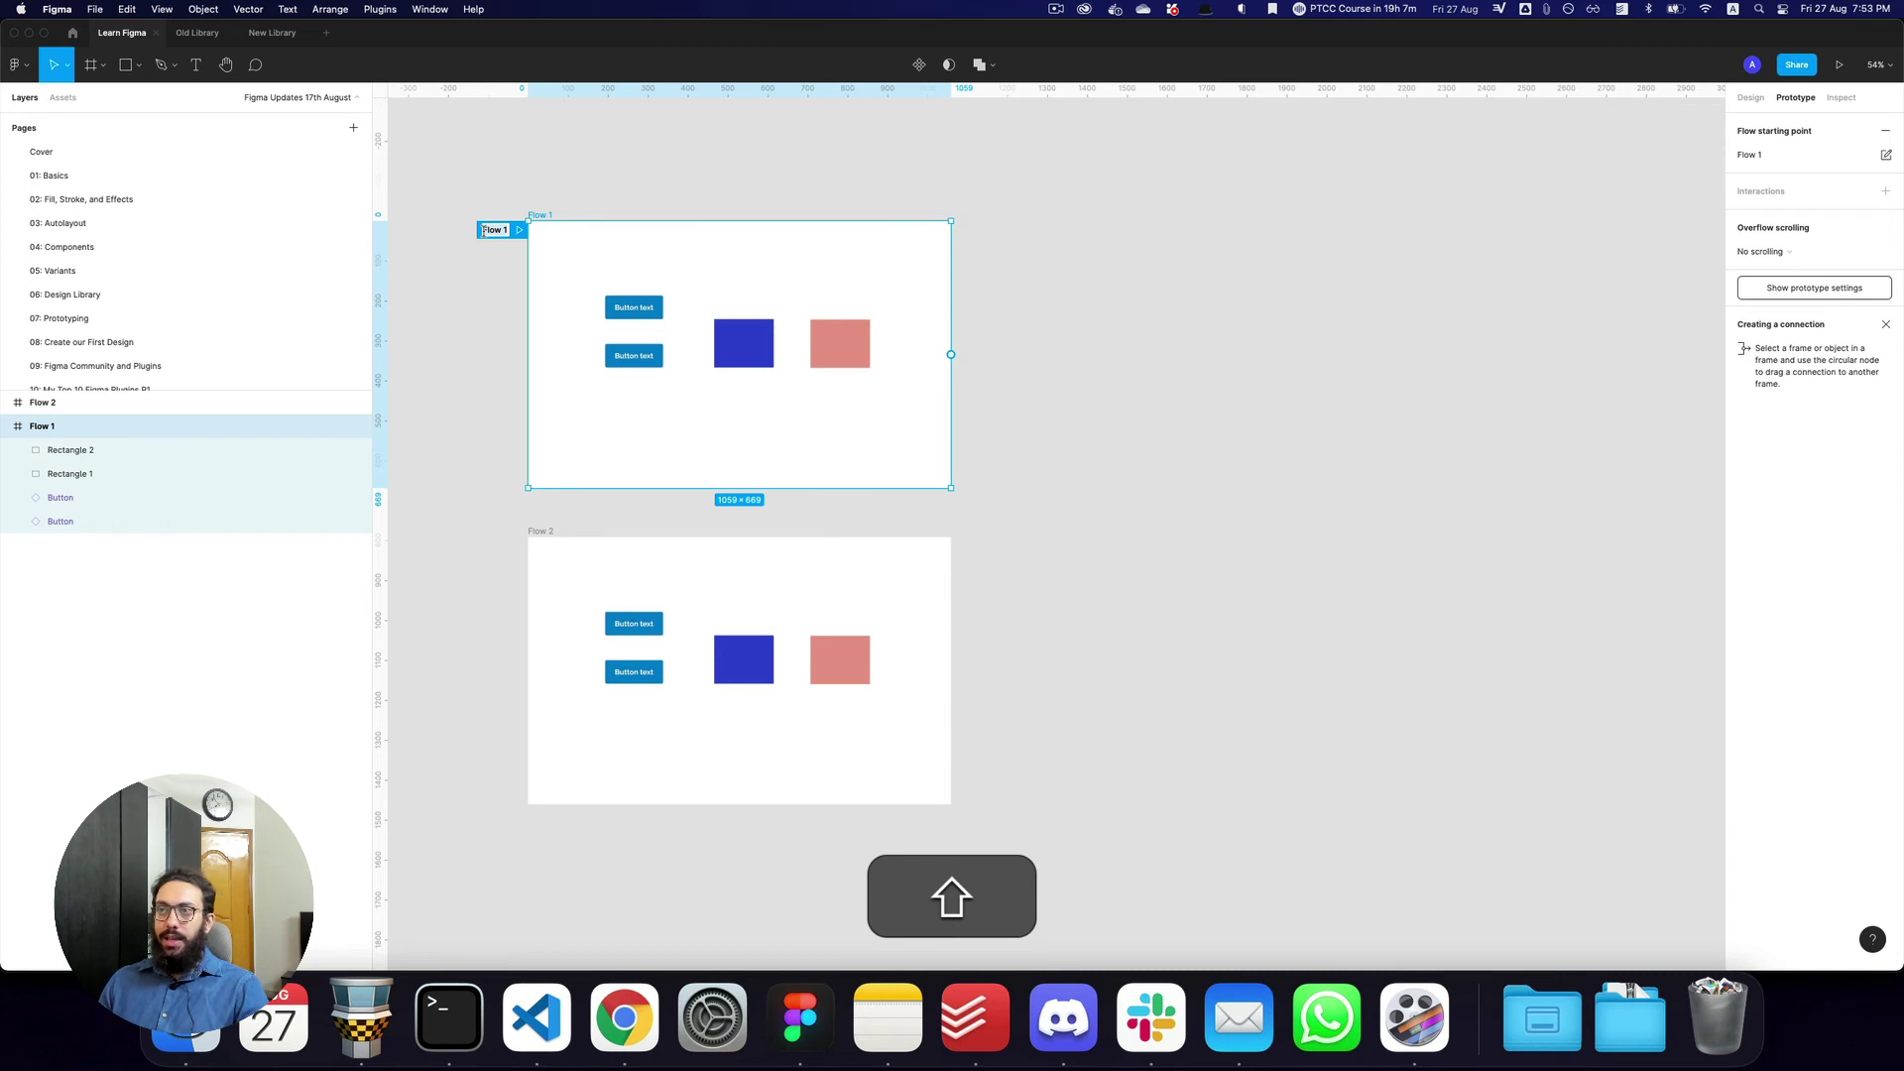
type("Starting FLow")
key("Return")
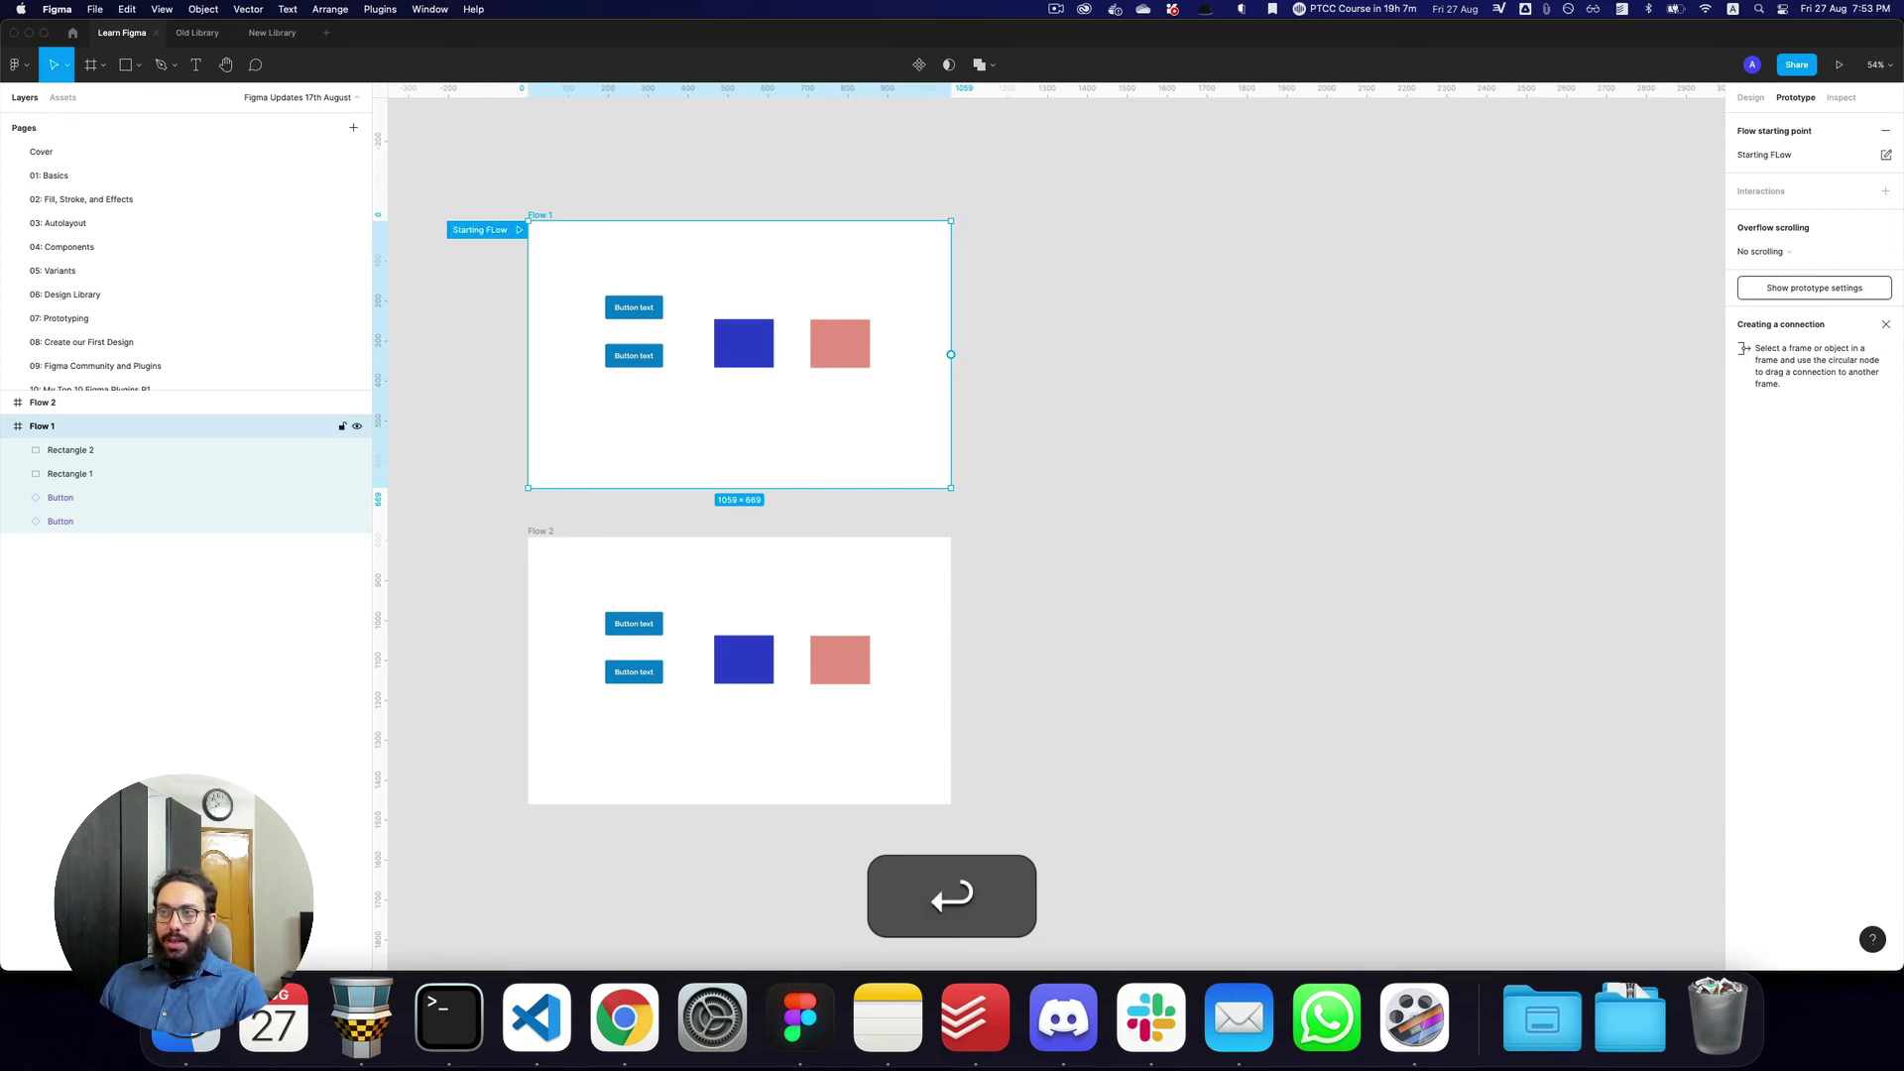
double_click(494, 231)
type("Purchase")
key("Return")
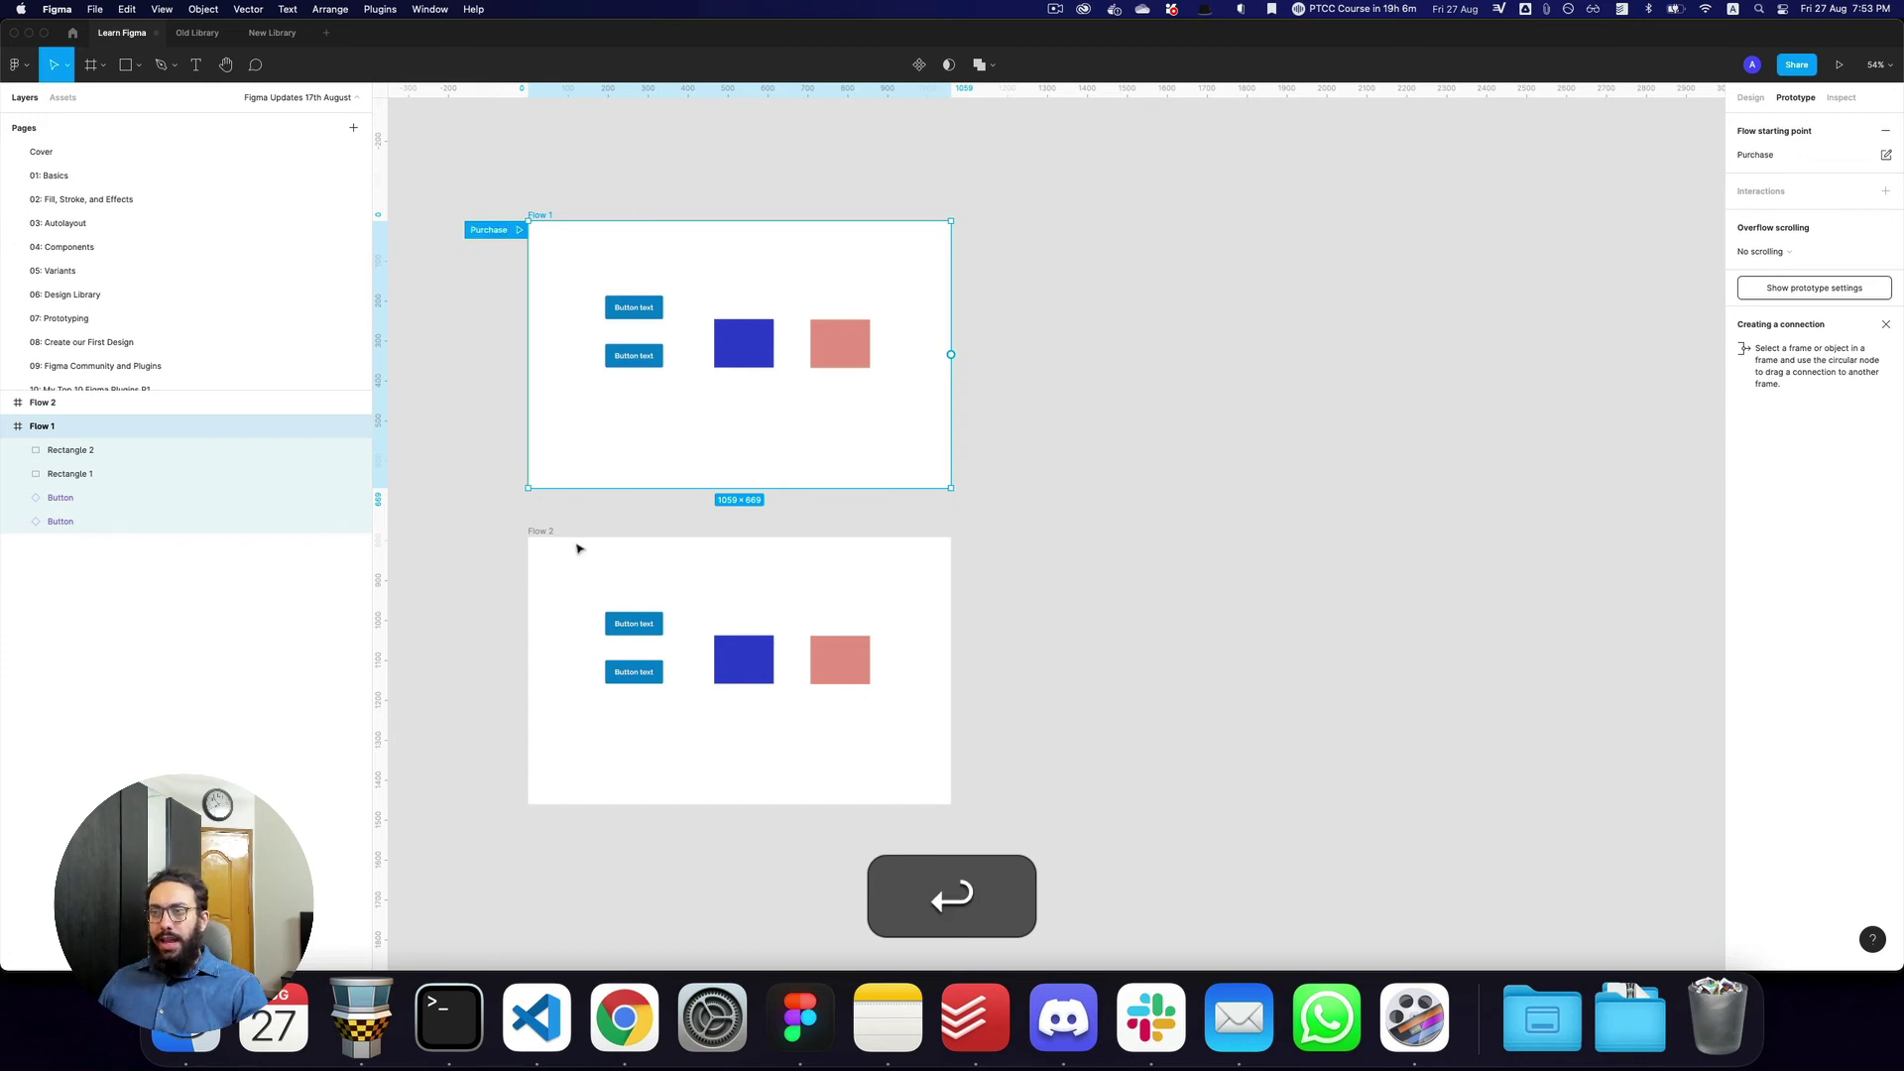
Make Flow 2 a flow starting point named 'Checkout' and start the prototype presentation
left_click(543, 534)
left_click(1885, 130)
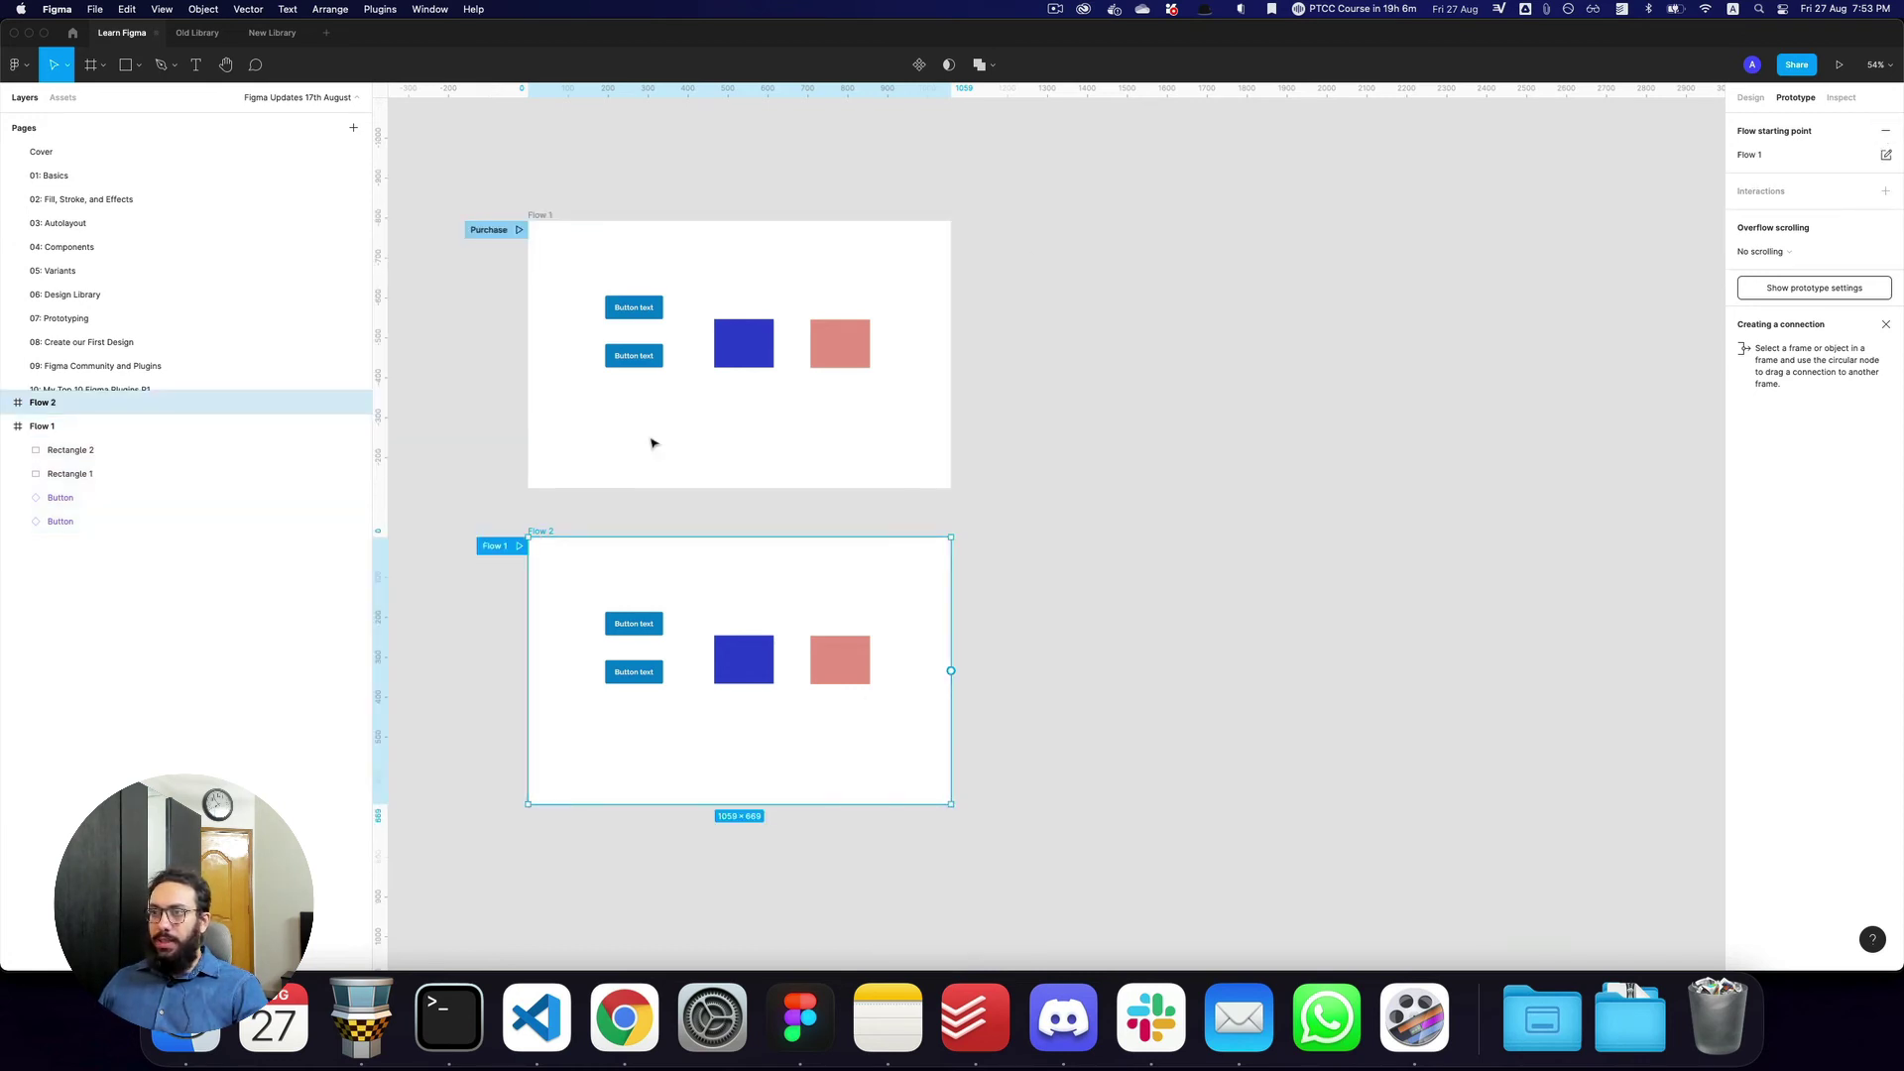
double_click(493, 546)
type("Checkout")
key("Return")
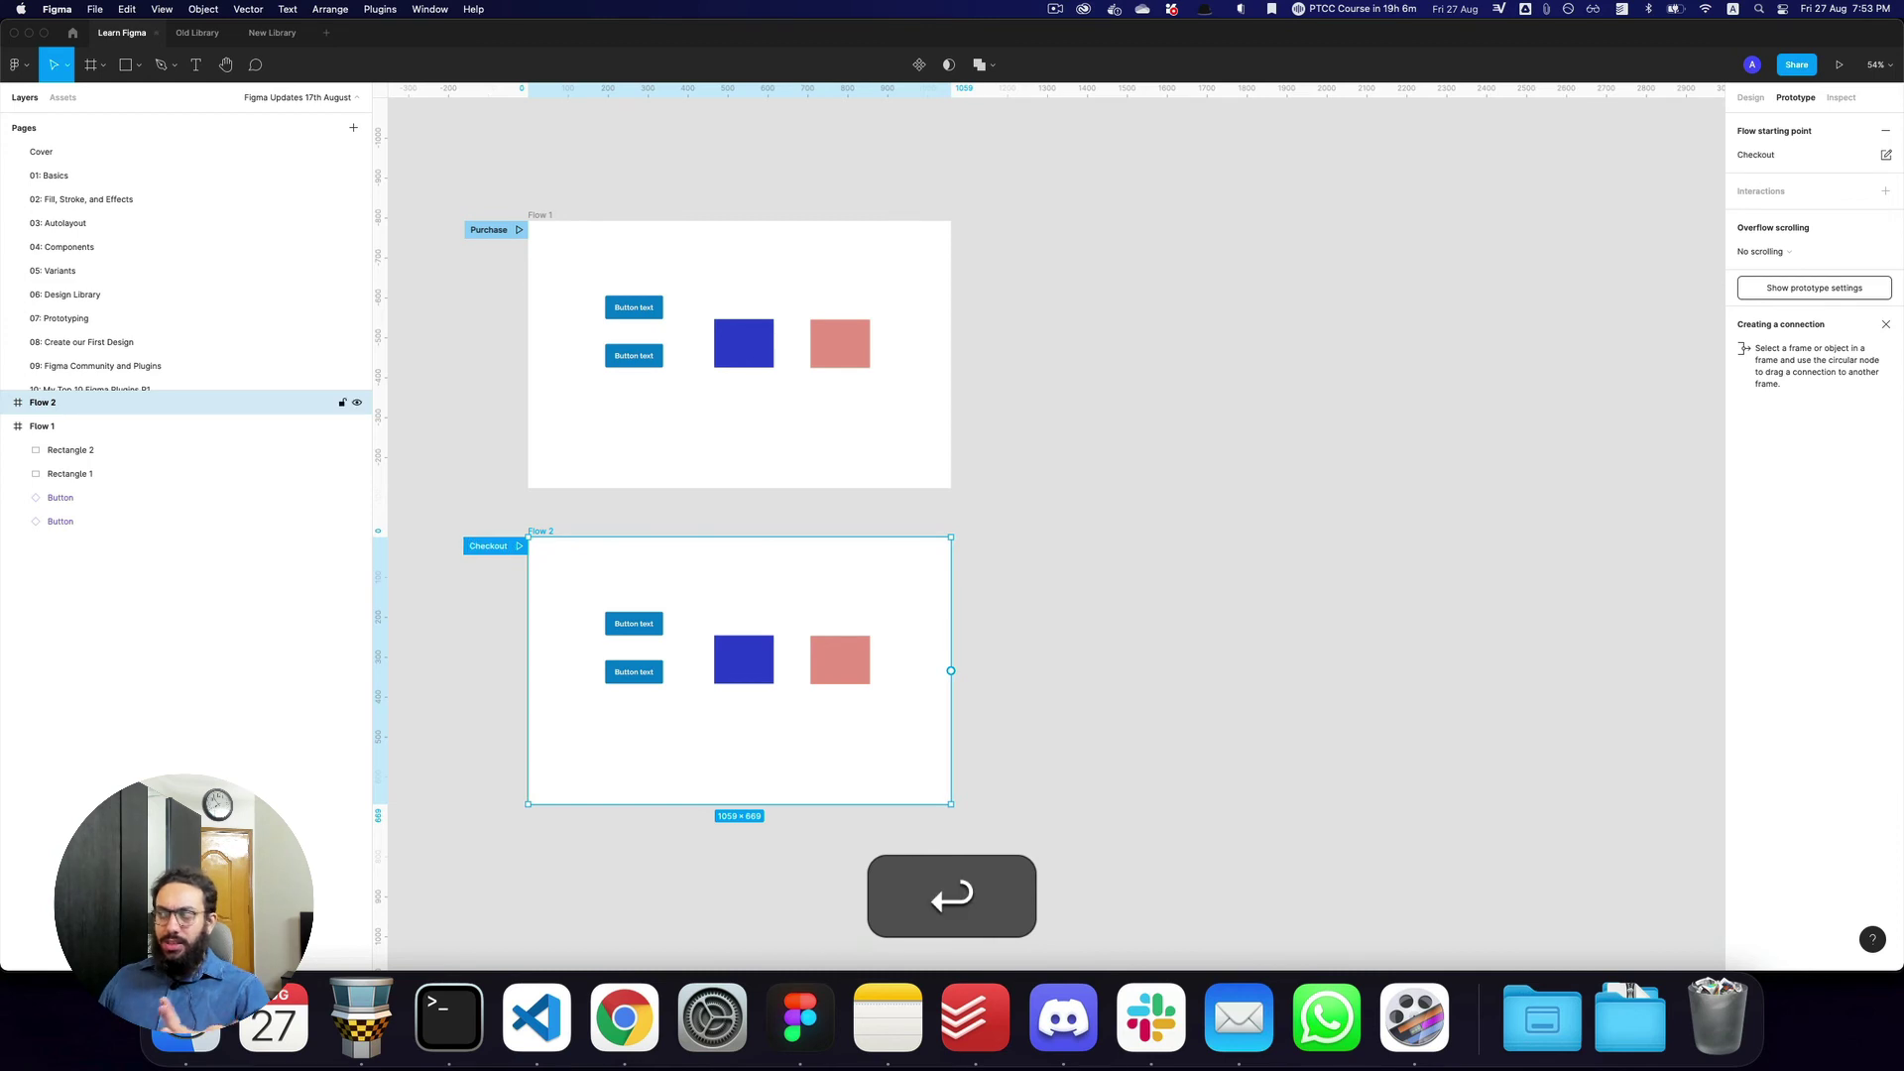
left_click(1324, 302)
left_click(1839, 64)
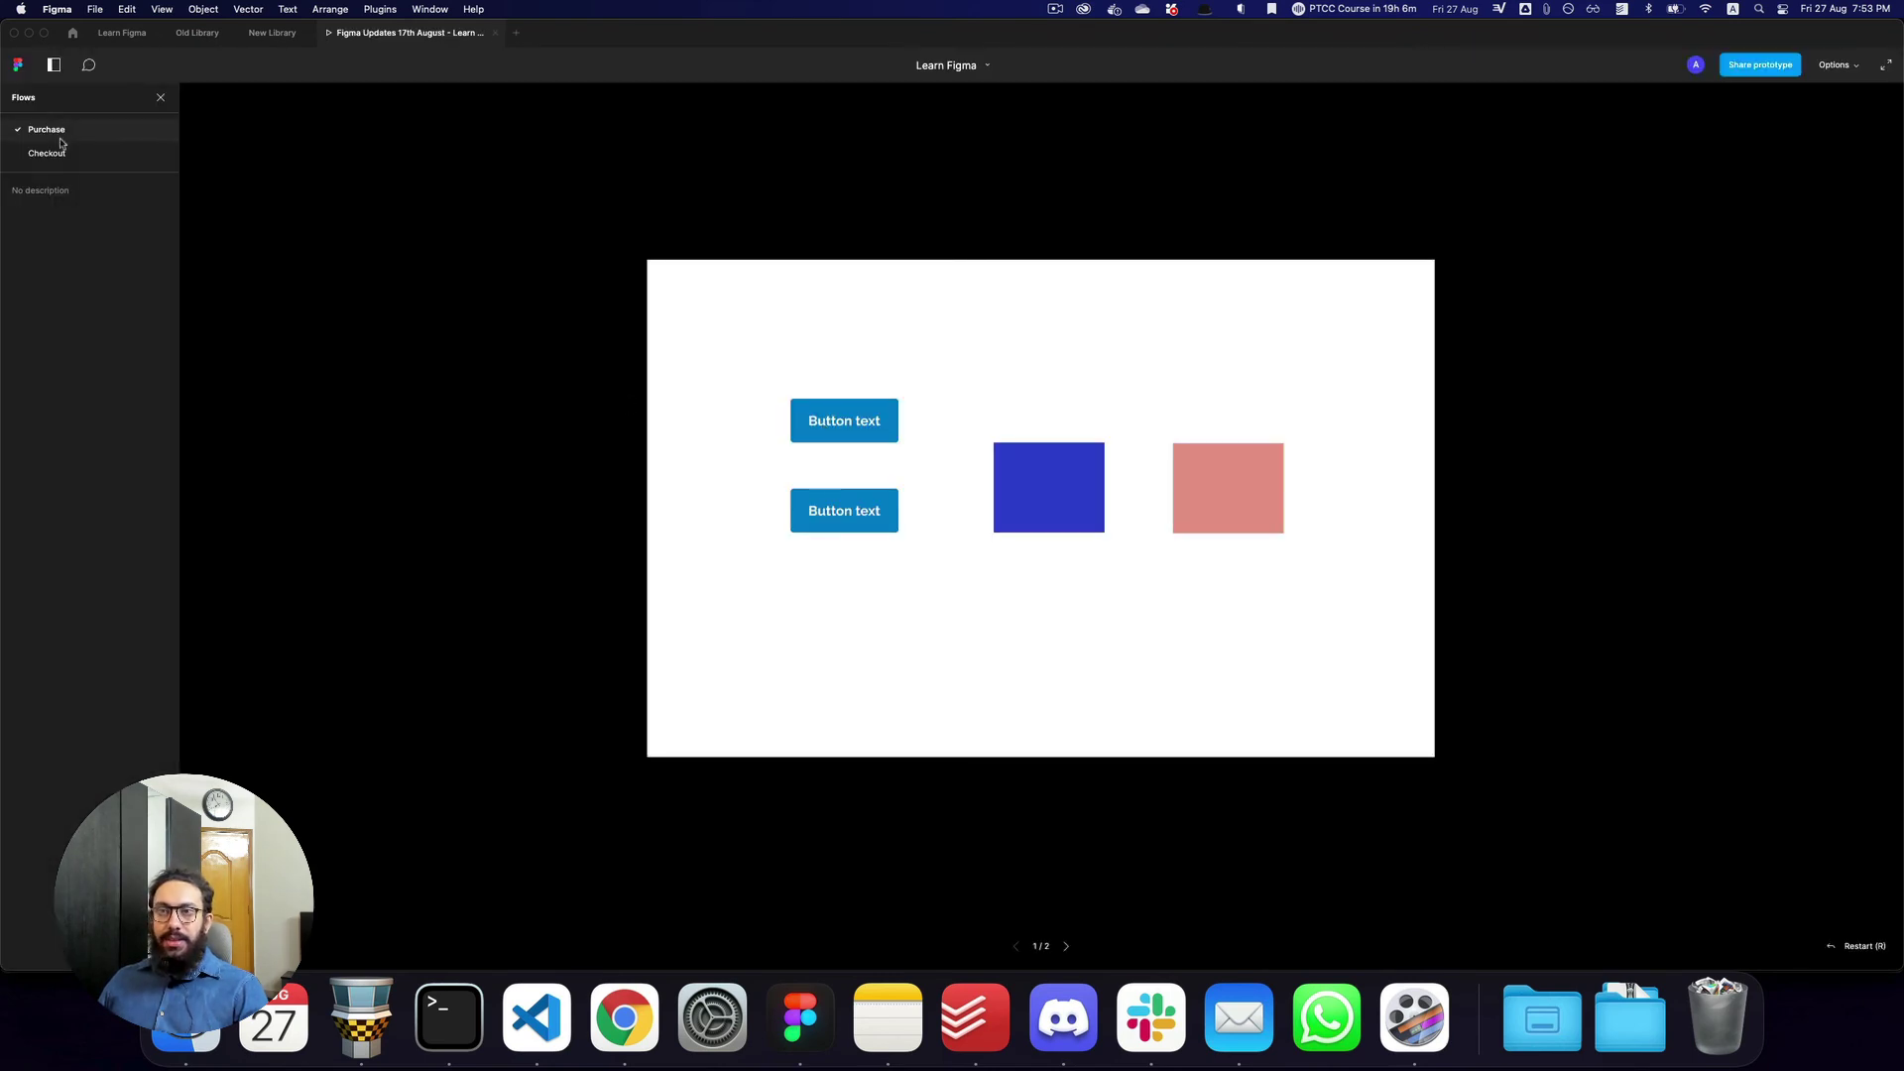
Show the Checkout flow in the presentation, then go back to Learn Figma
left_click(50, 154)
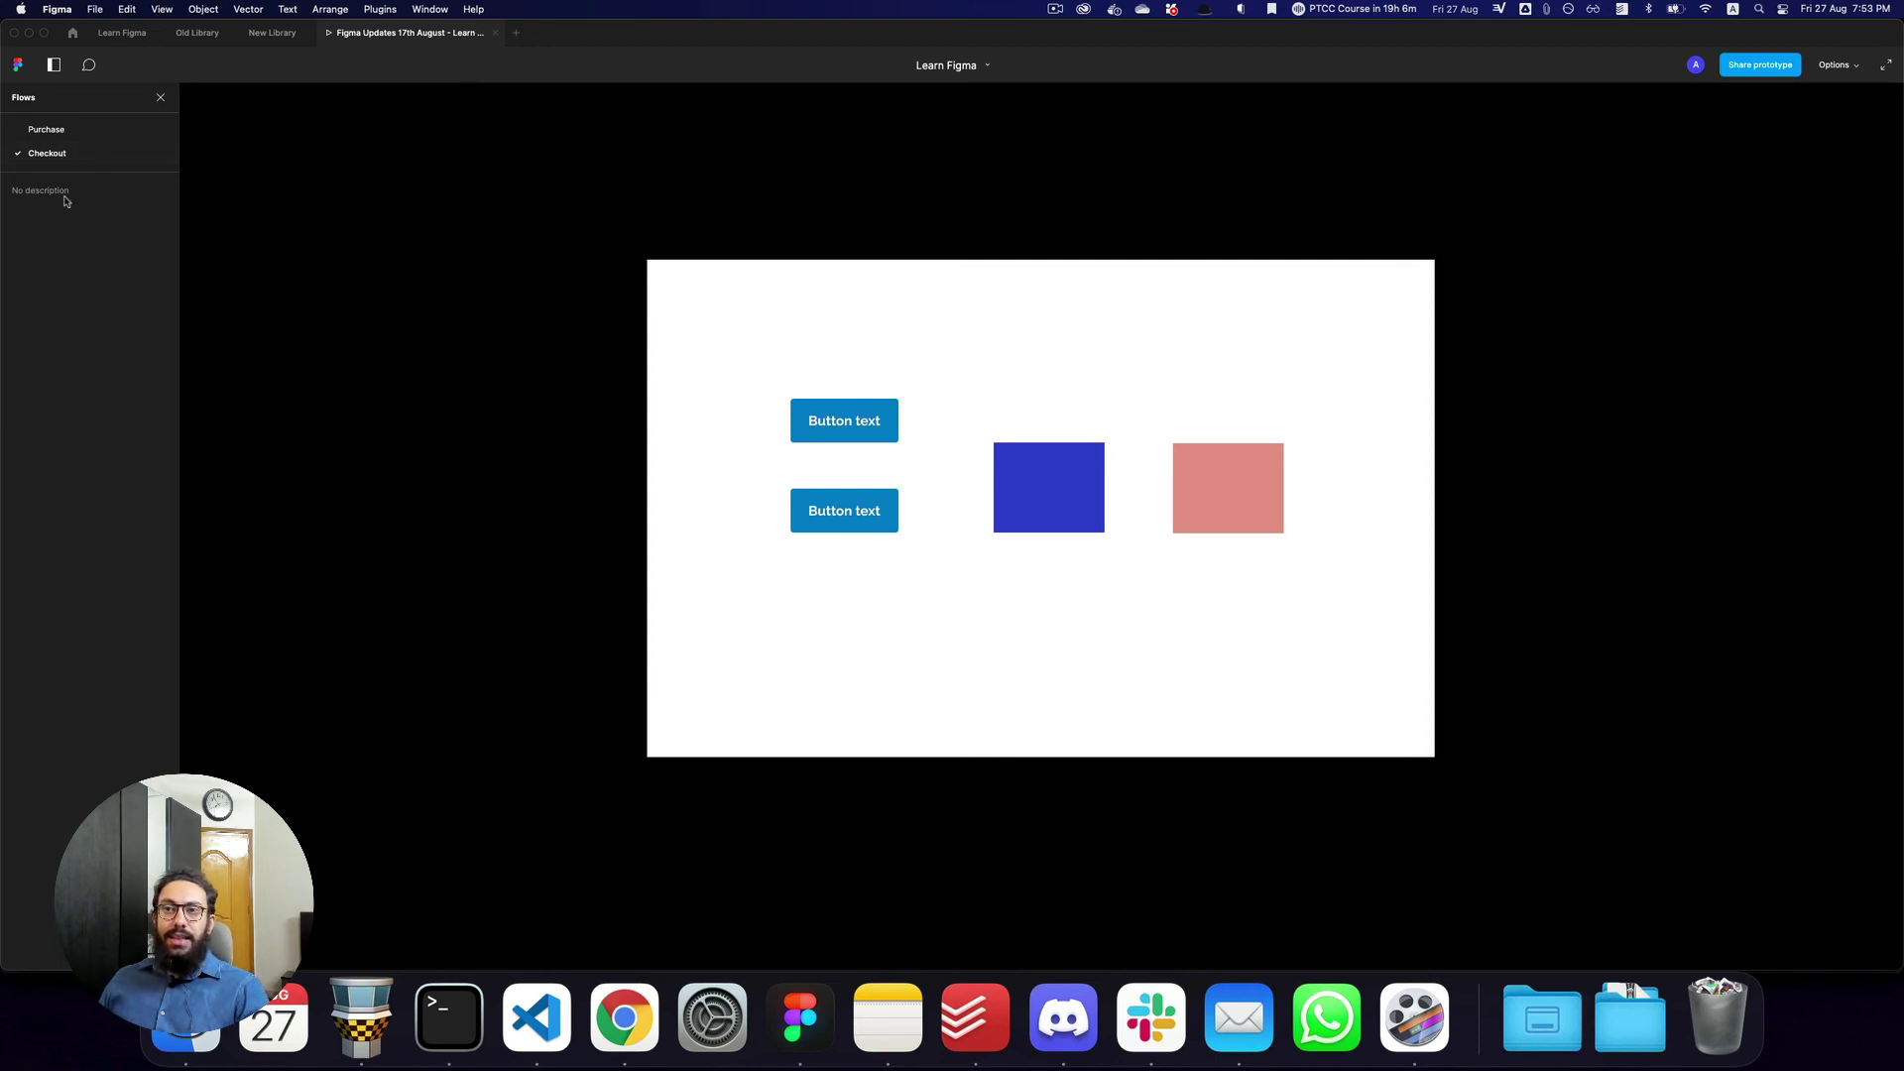
key("super+3")
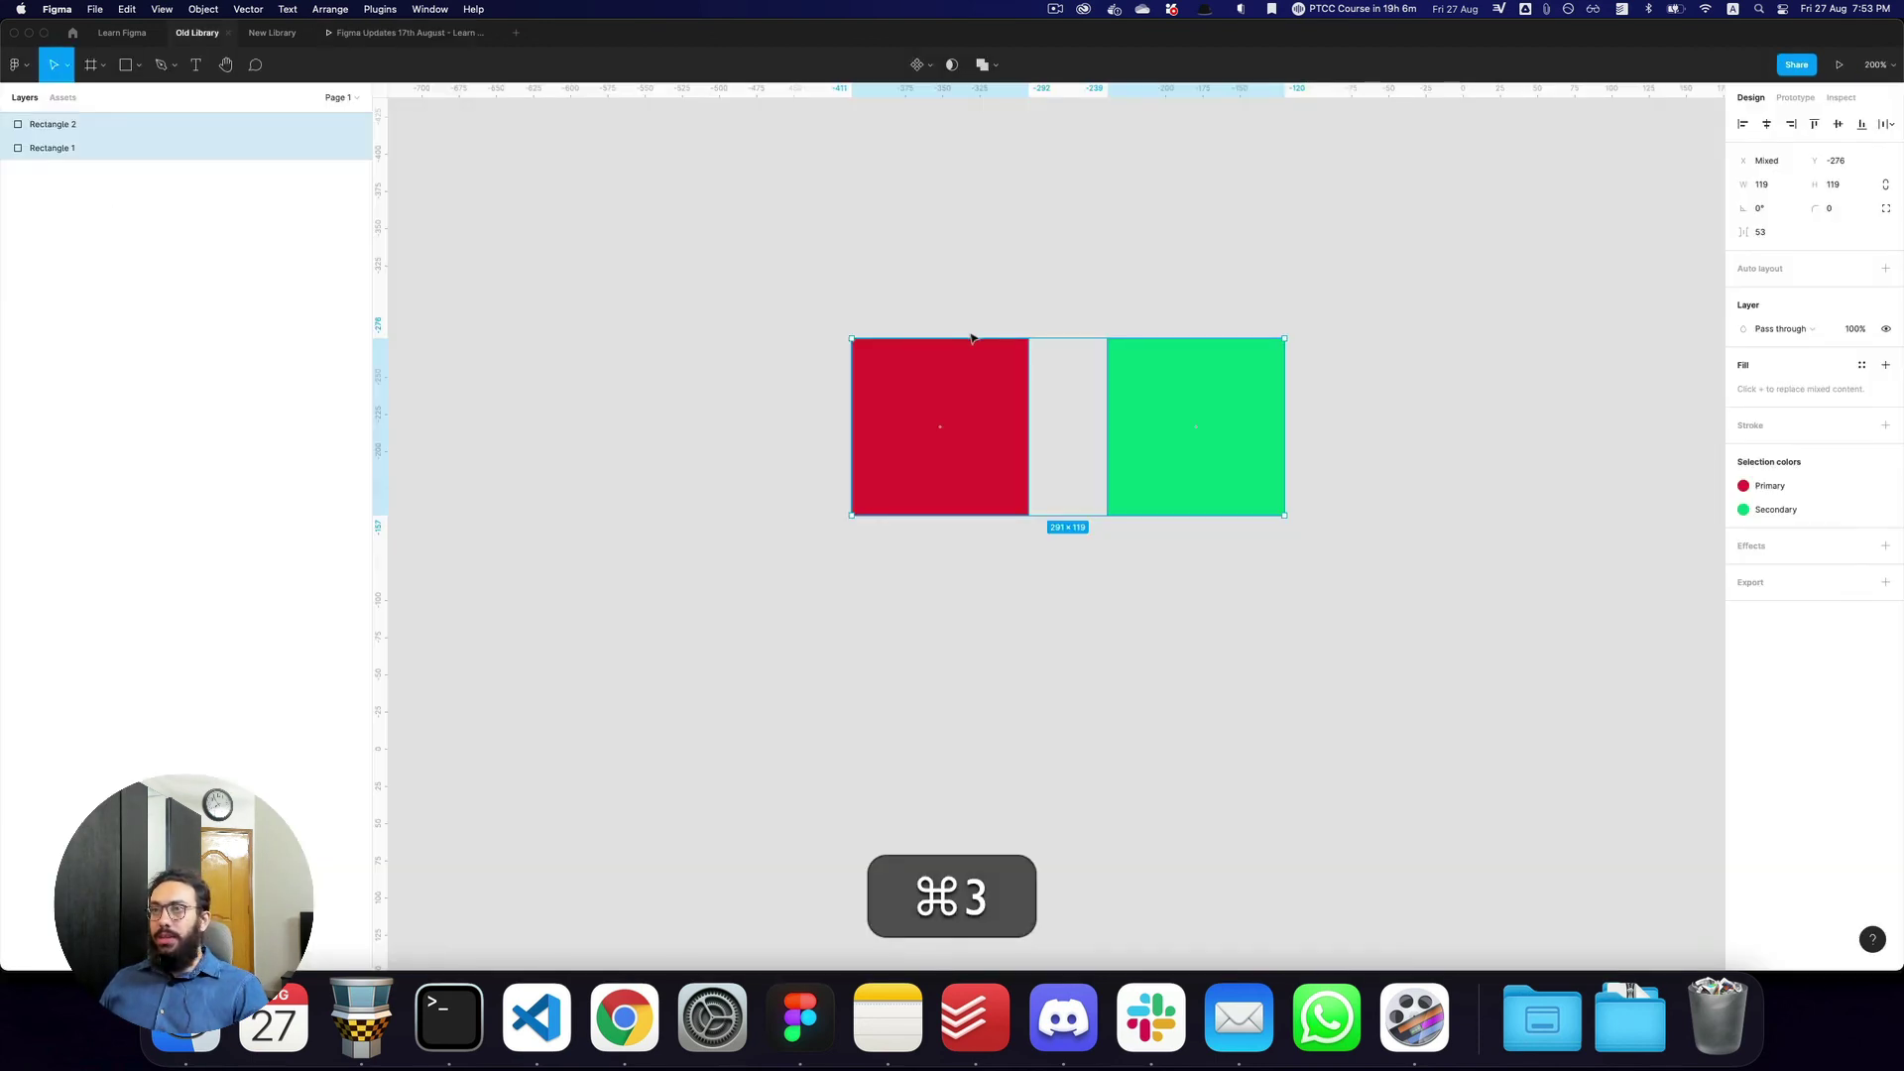
key("super+2")
Describe the Purchase flow as 'So this is exploratory…how awesome flows are.' and present it
left_click(538, 218)
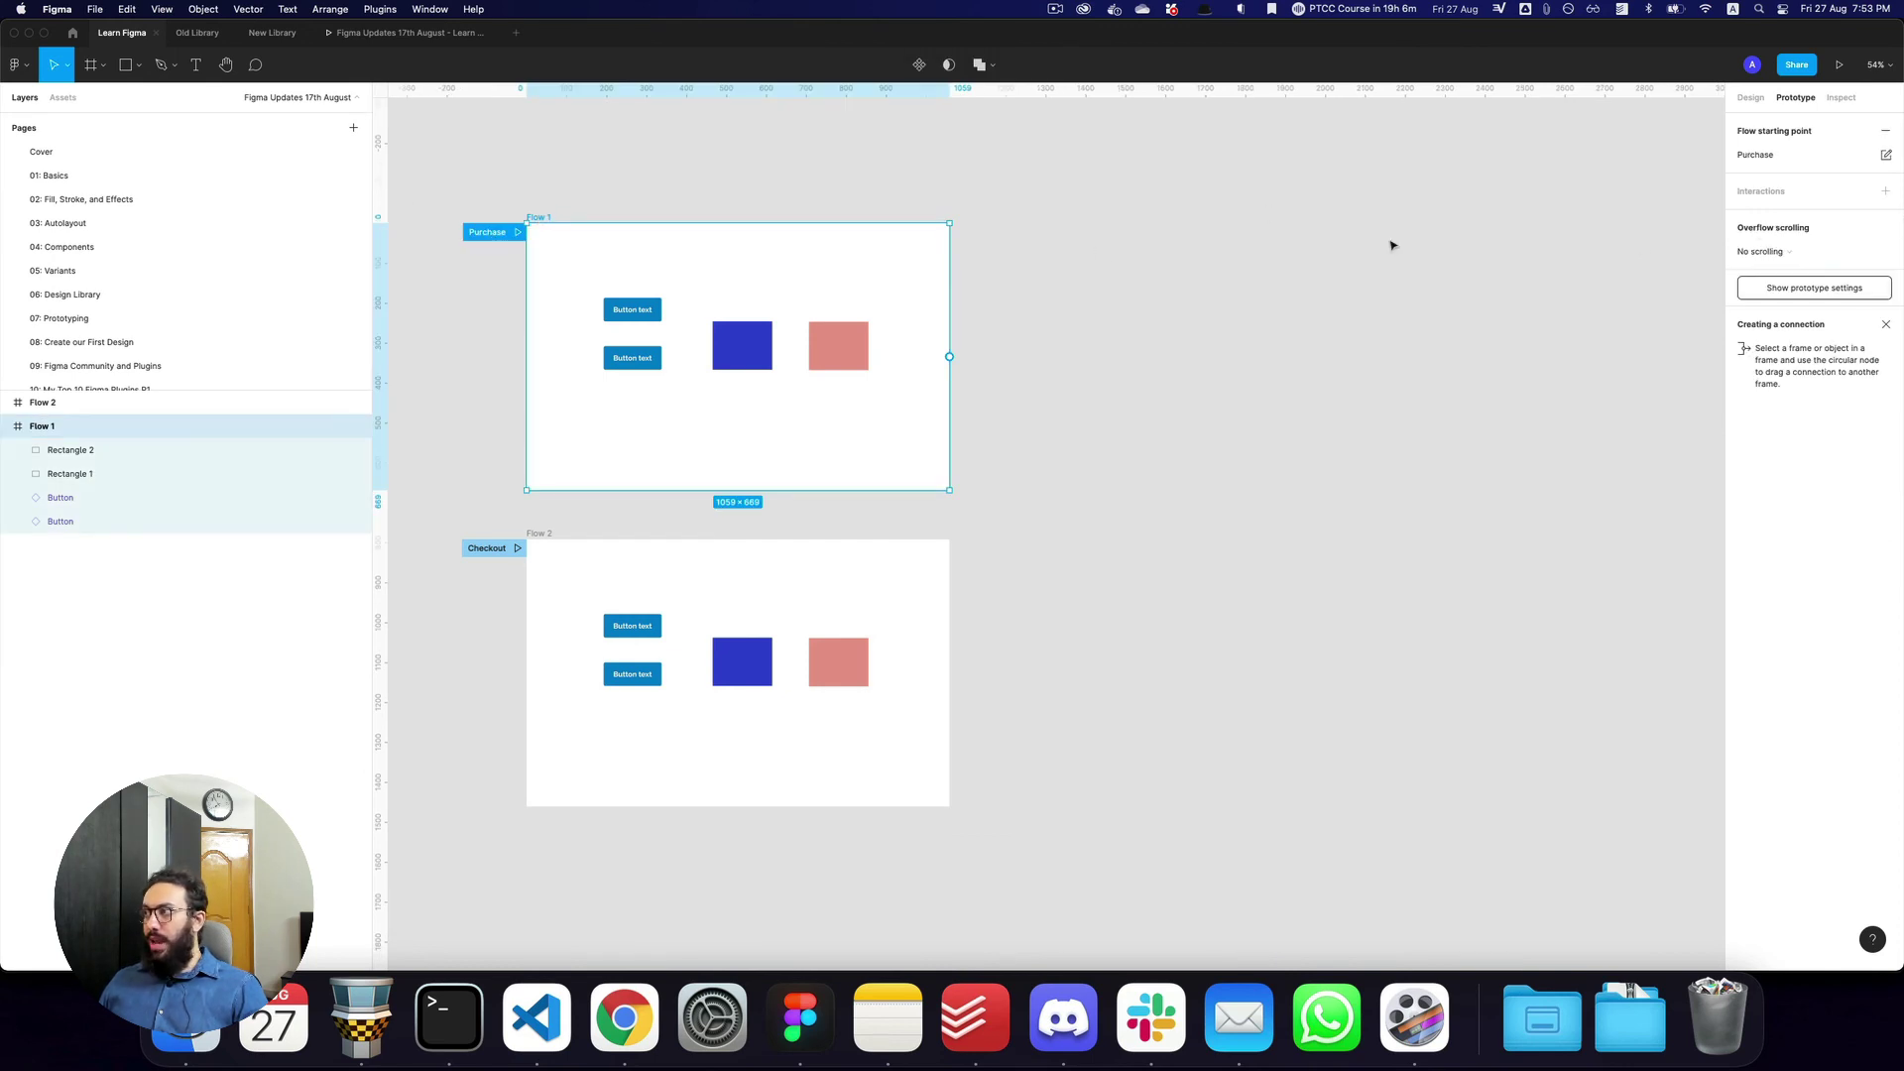
left_click(1886, 154)
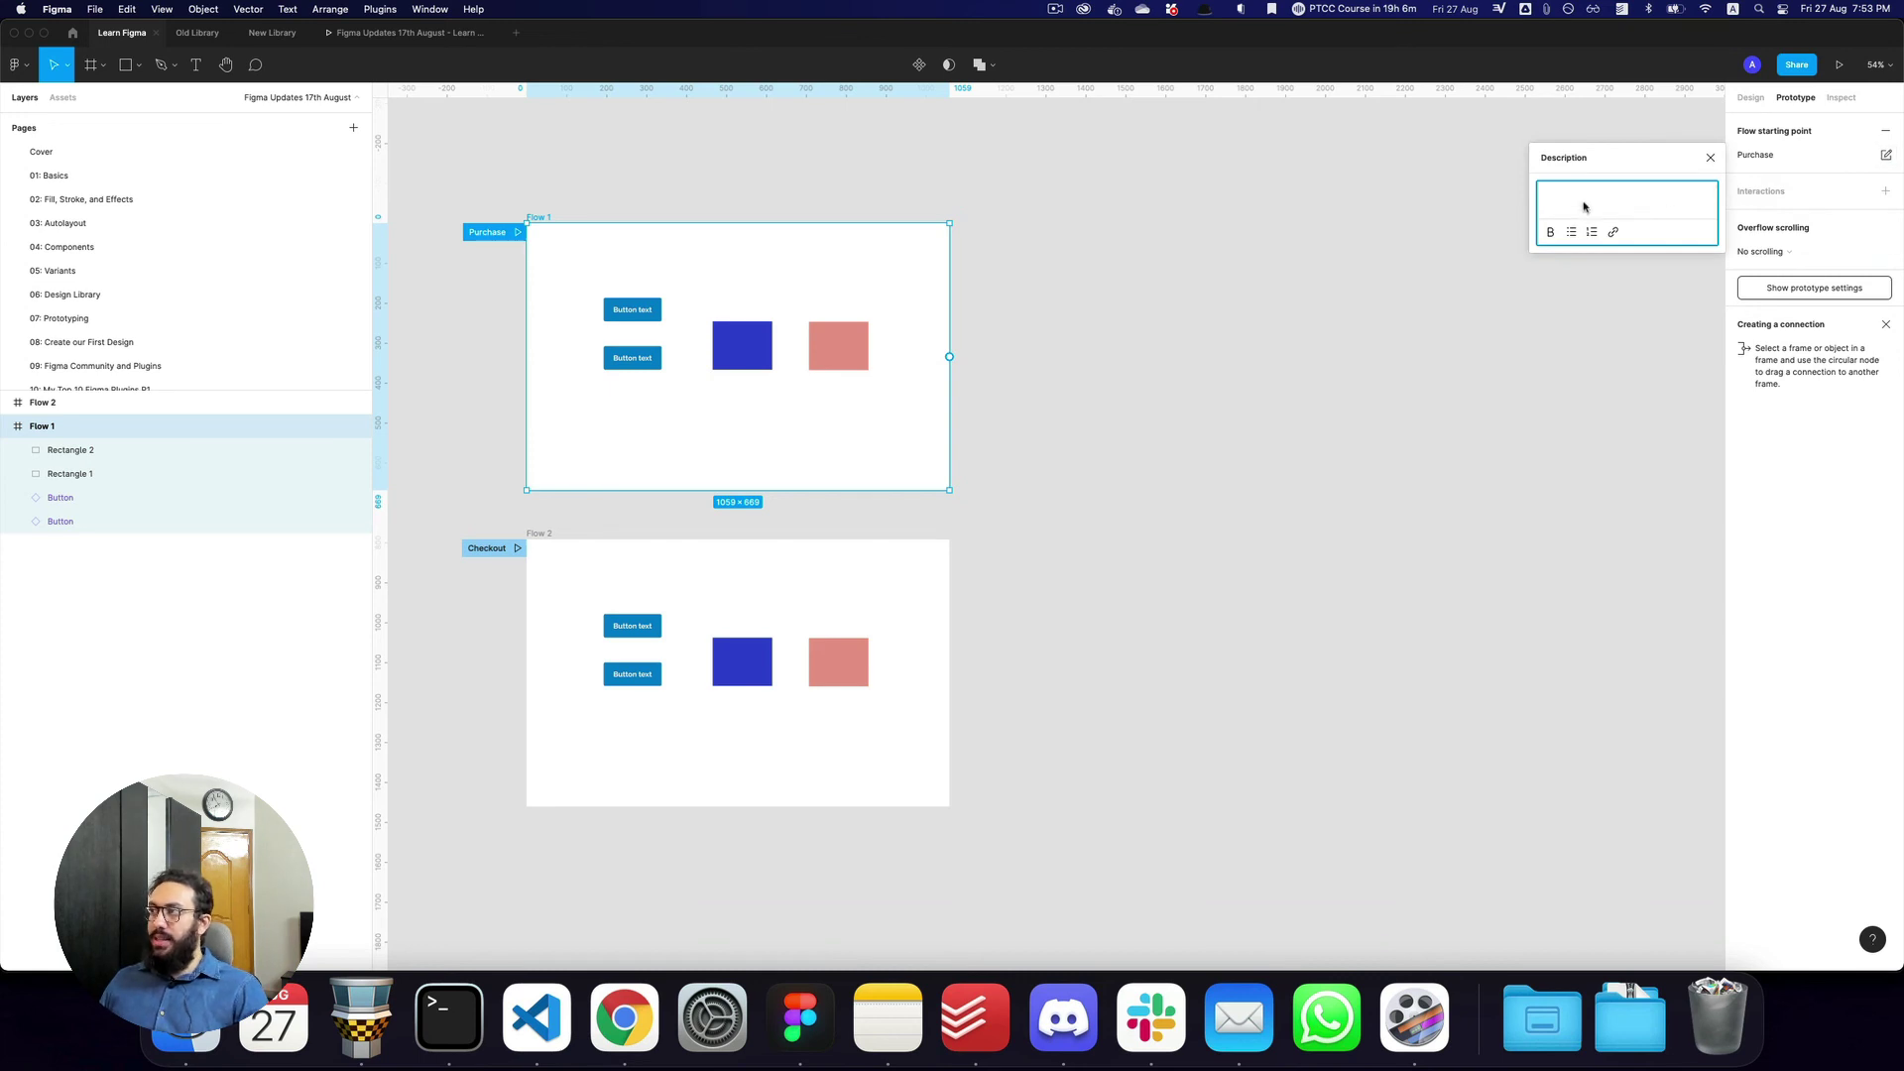
key("shift")
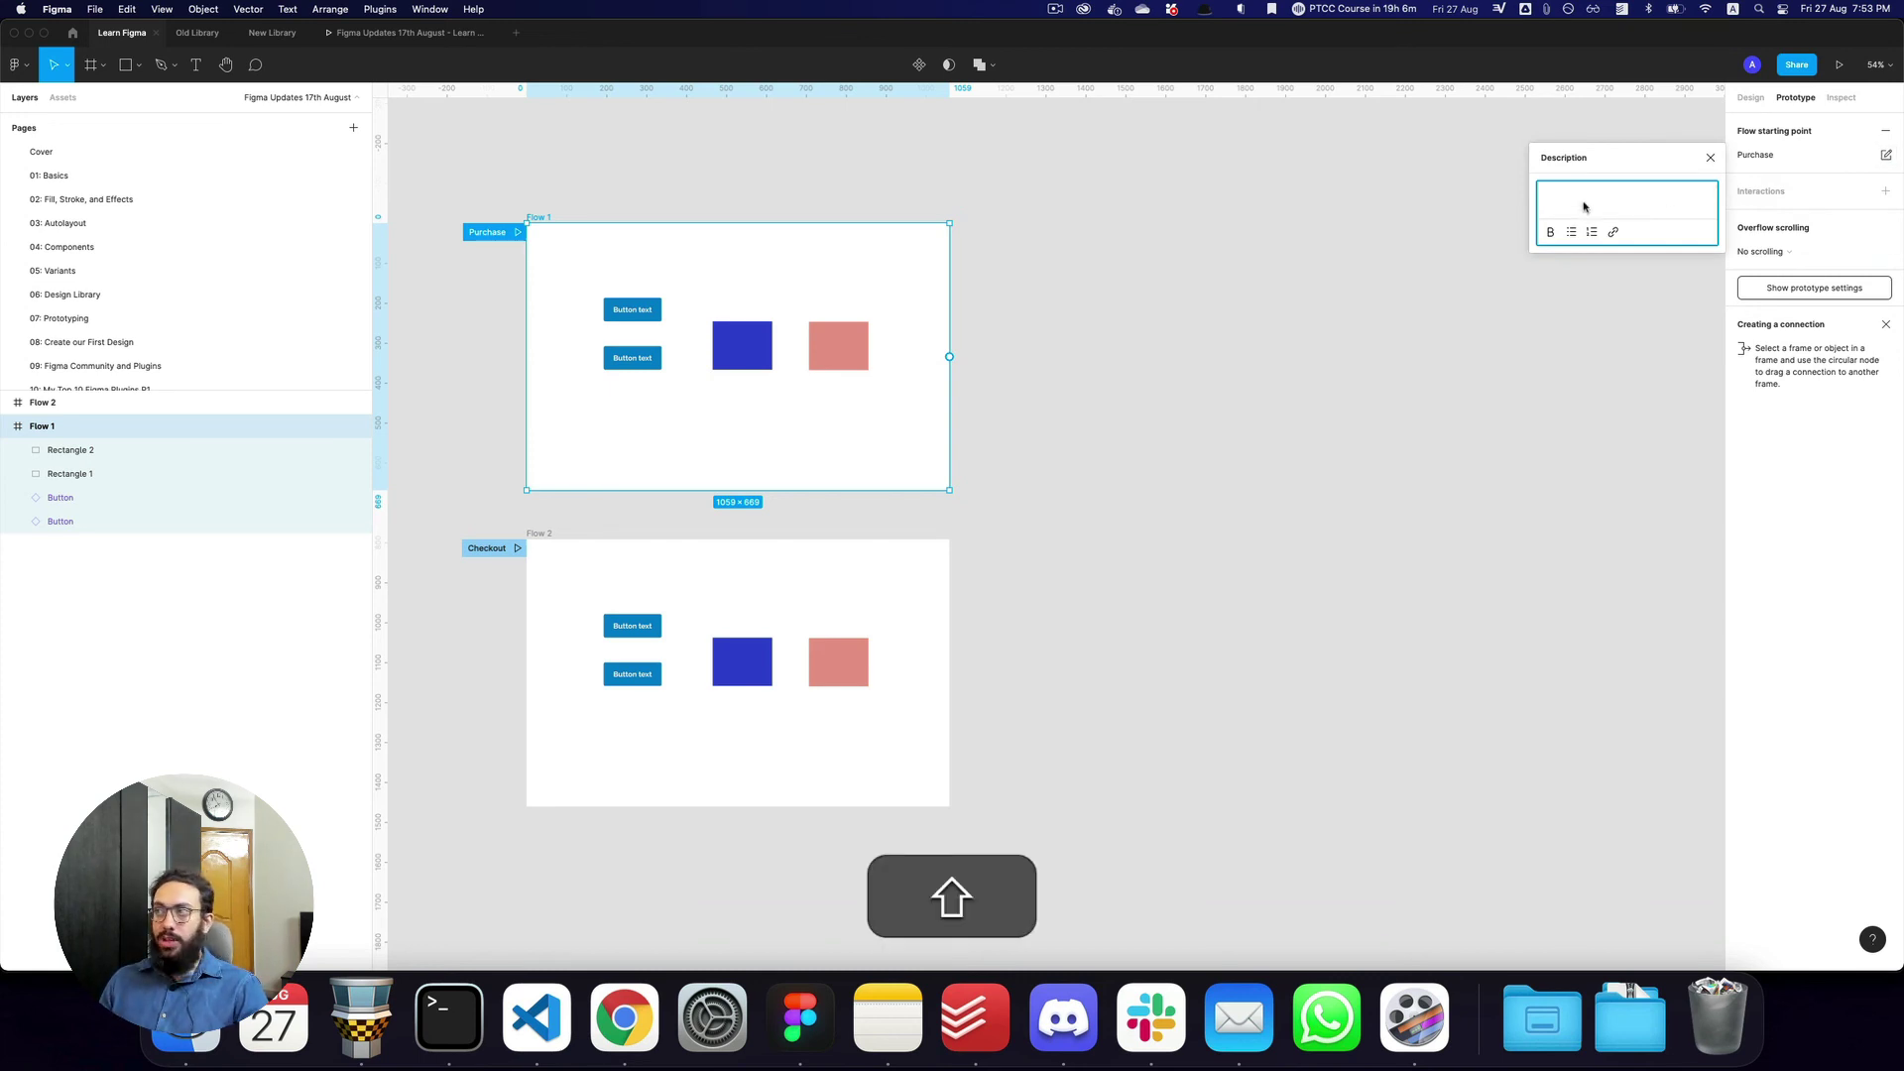
type("So this is explora")
key("BackSpace")
type("atory and you")
key("BackSpace")
key("BackSpace")
key("BackSpace")
key("BackSpace")
type("just showing you how awesome tlows are.")
left_click(1551, 298)
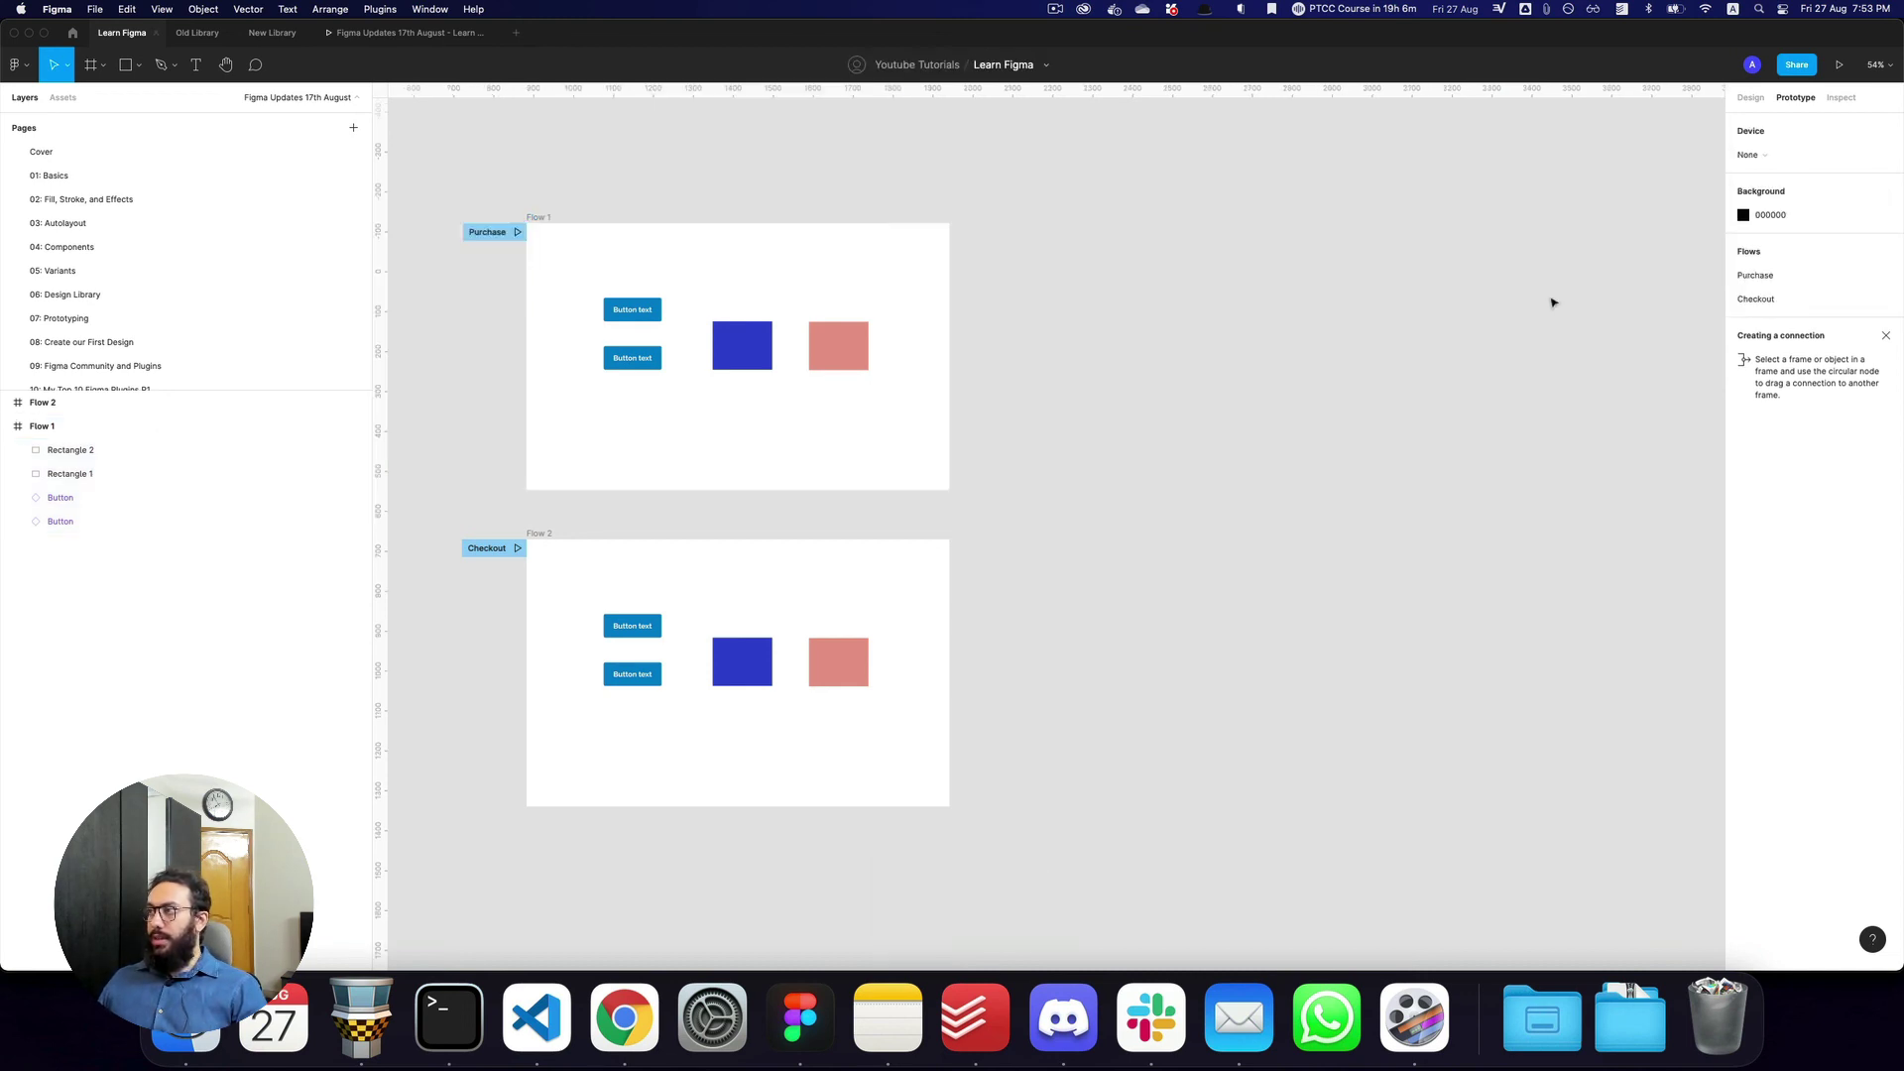
key("super+3")
key("super+5")
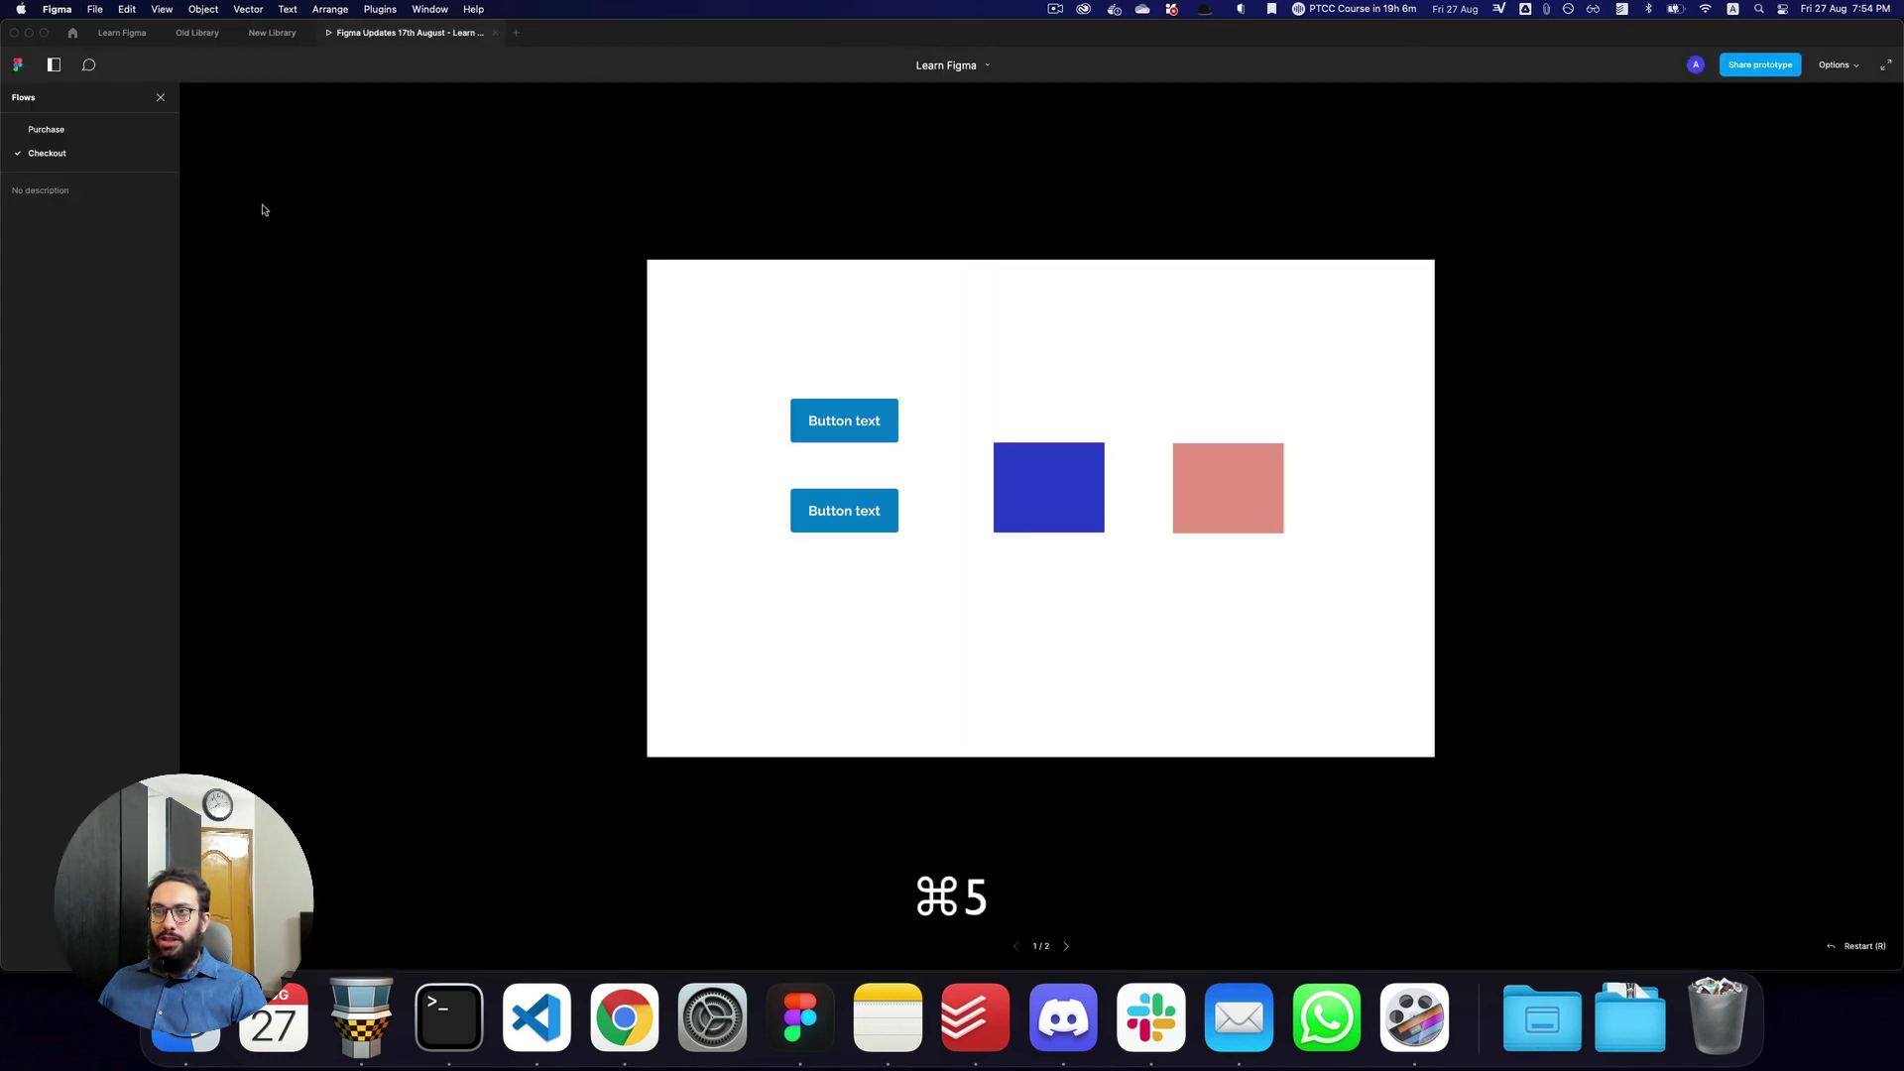
Check Purchase's description in the presentation, then reopen its editor in Learn Figma
left_click(59, 130)
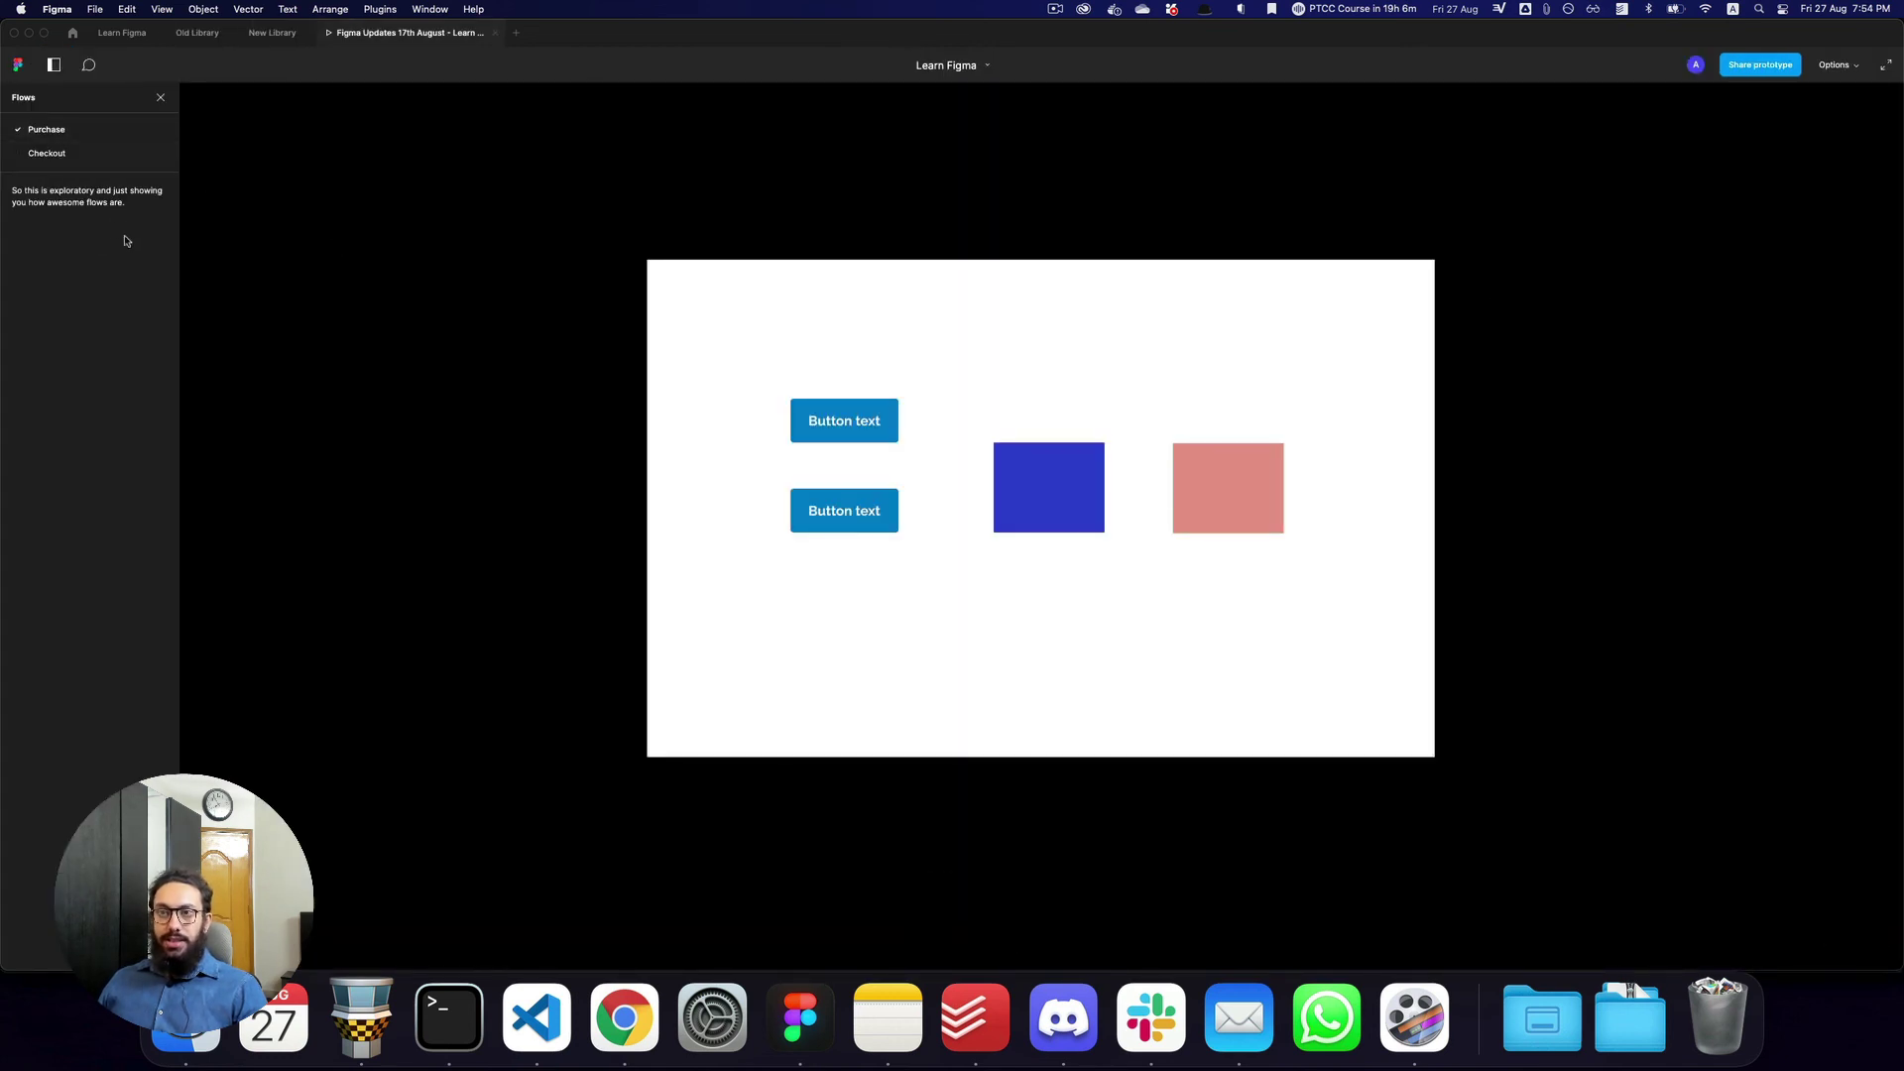
key("super+2")
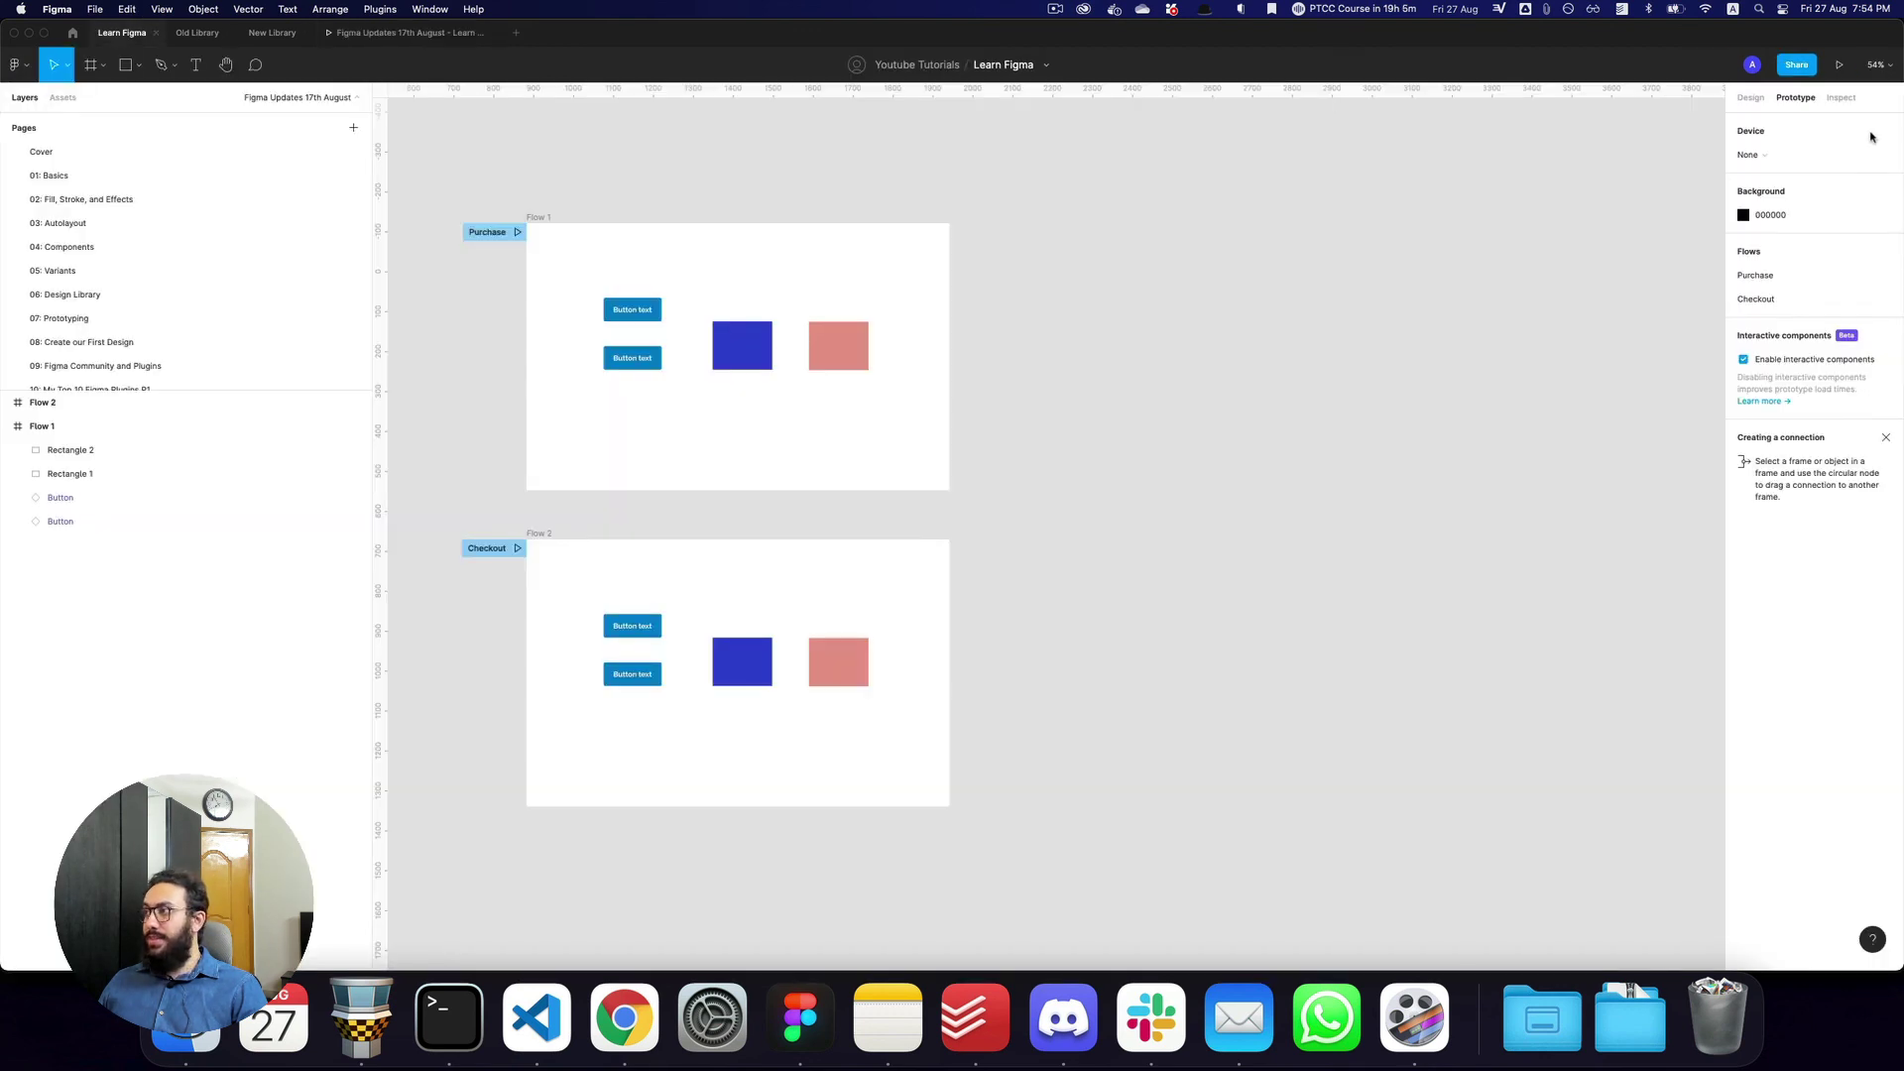
left_click(536, 216)
left_click(1887, 156)
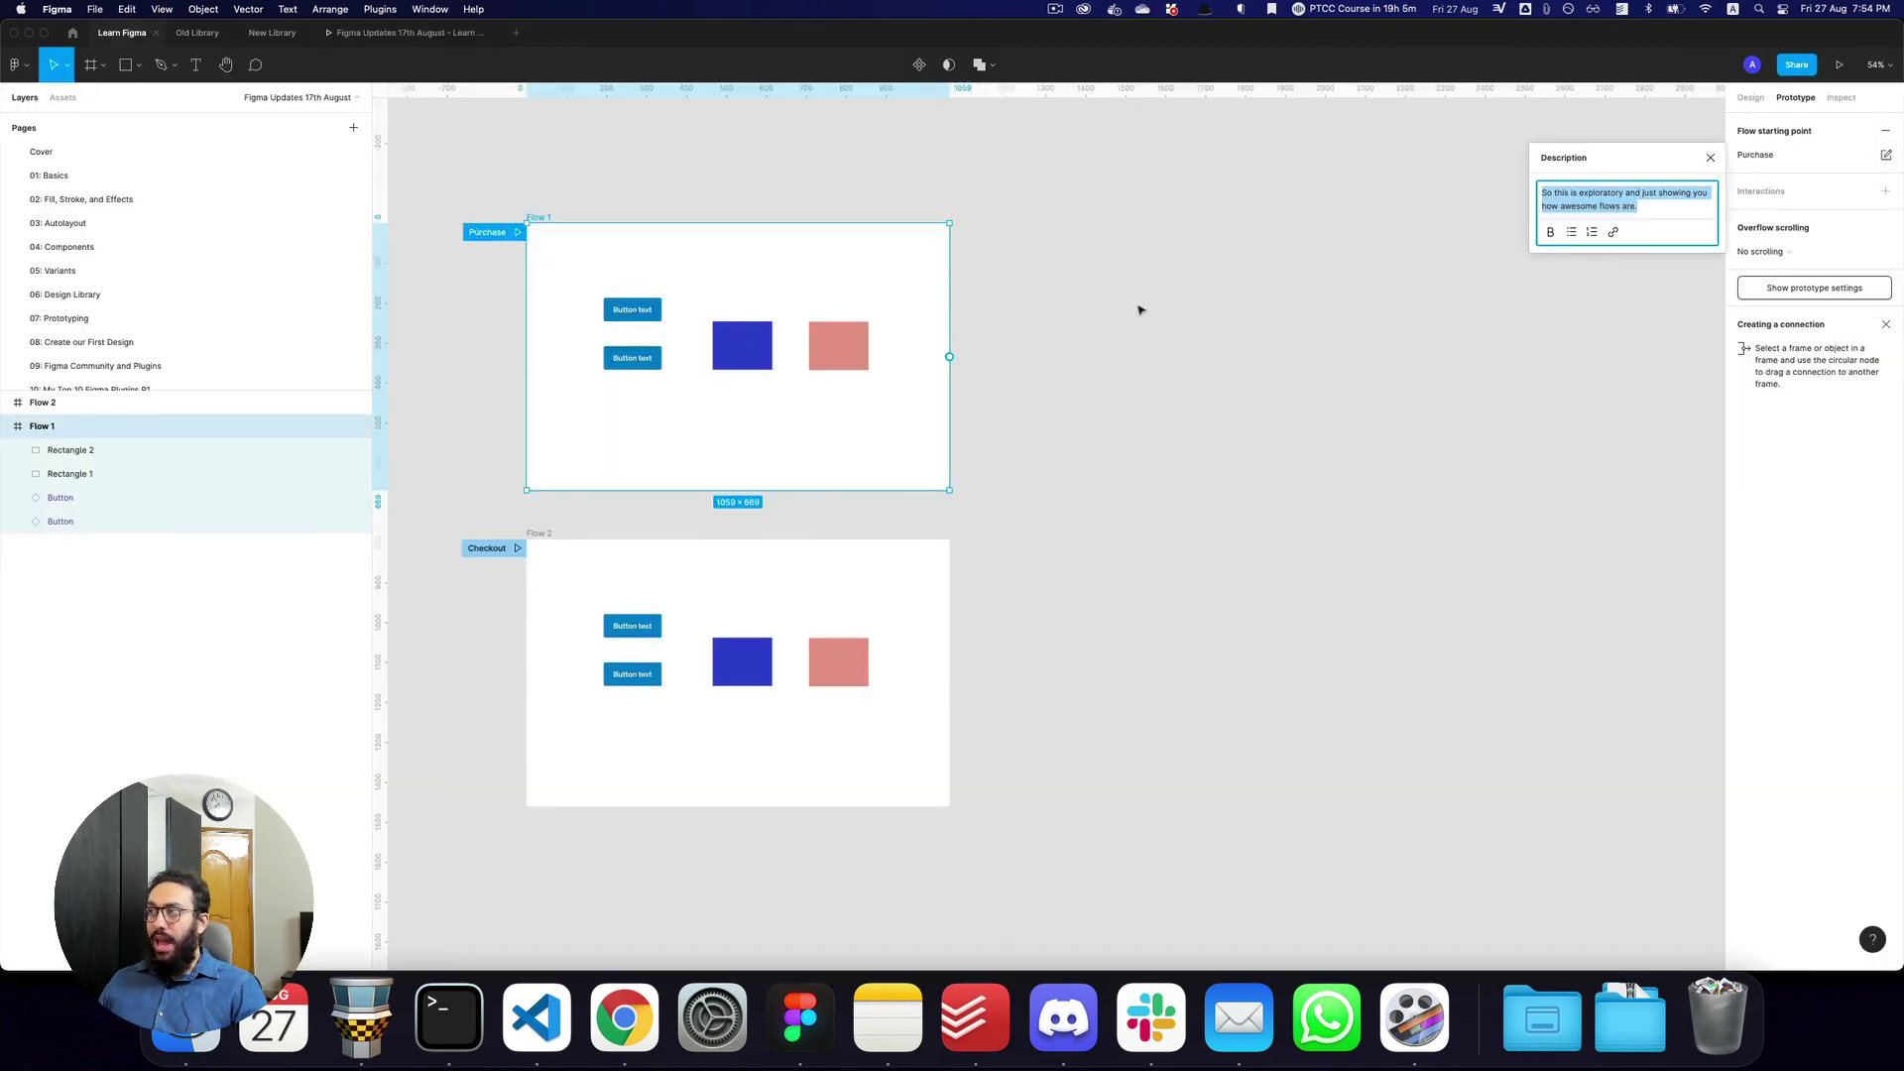
key("super+b")
key("Return")
type("- Hey")
key("Return")
key("Return")
key("shift+Return")
type("https://google.com")
Make the URL a link, save it, and view the description in the presentation
key("super+3")
key("super+2")
left_click_drag(1622, 247, 1542, 247)
left_click(1612, 271)
left_click(1700, 217)
key("super+3")
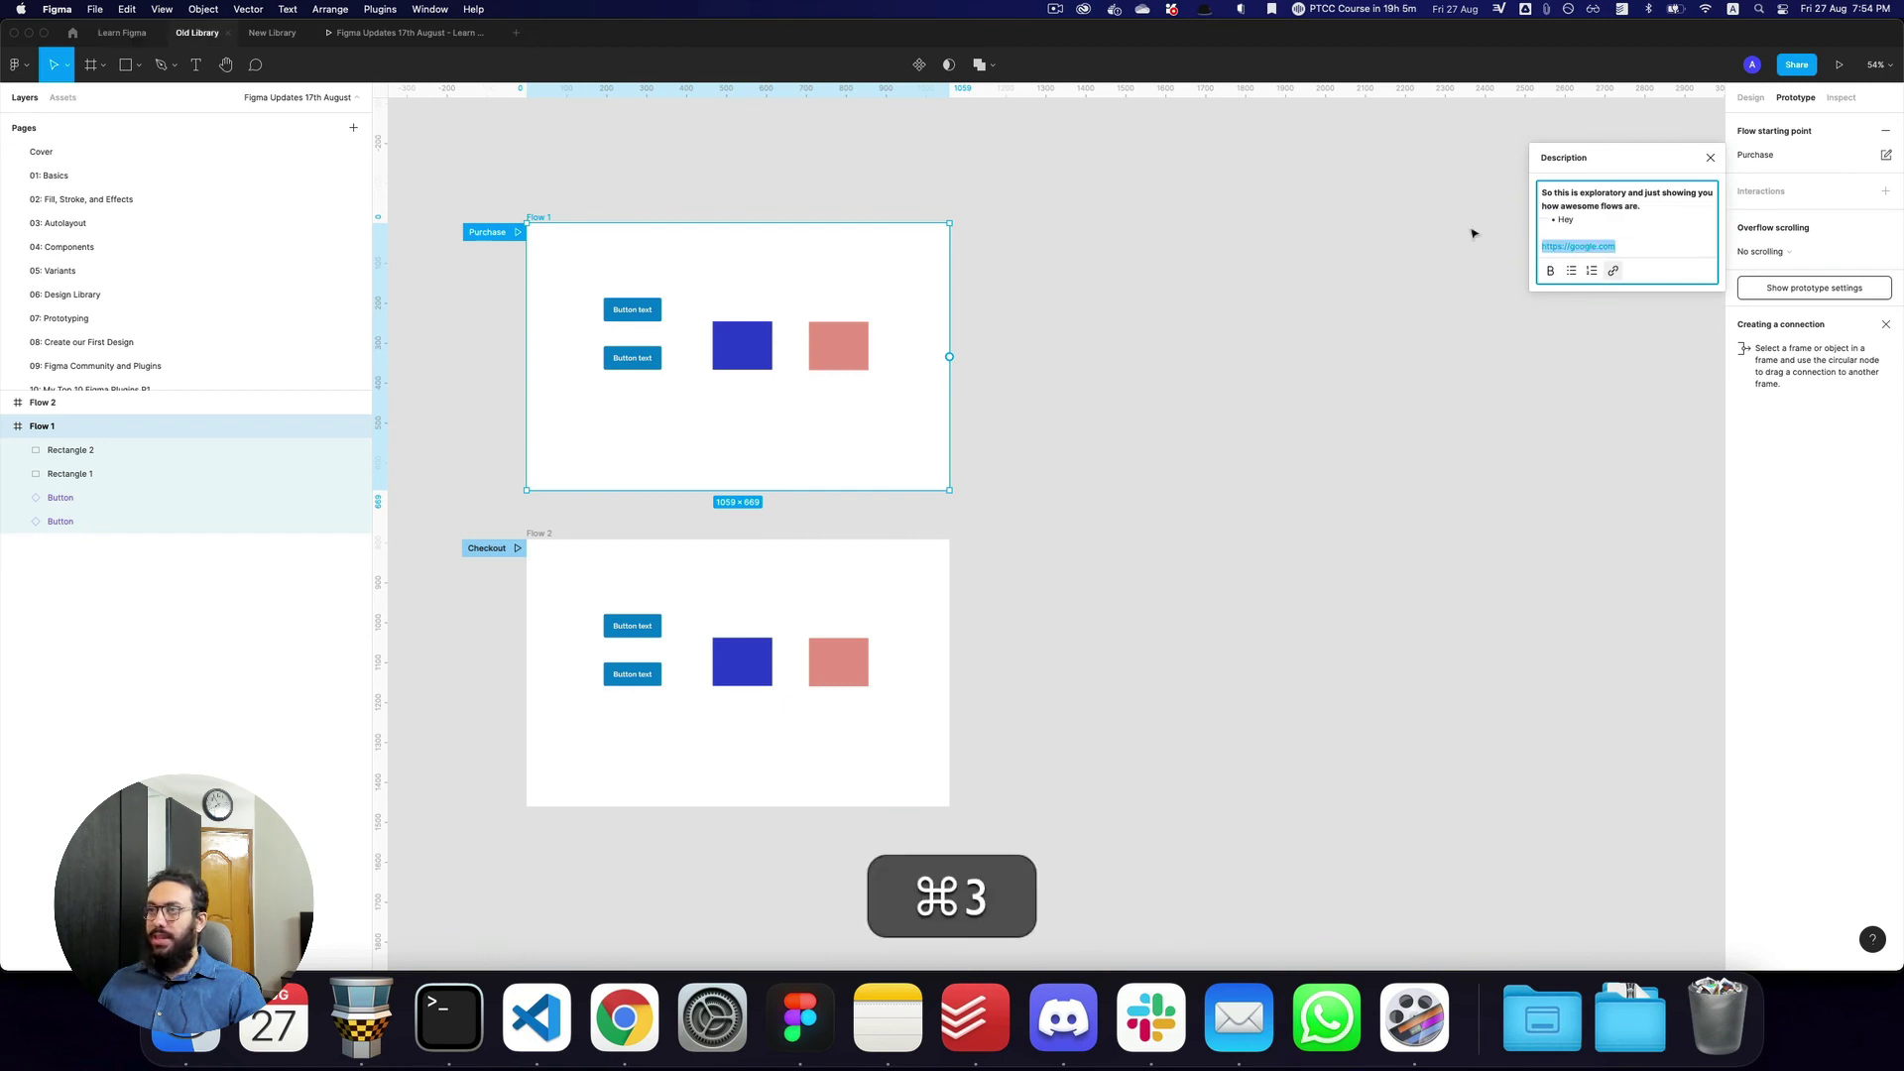
key("super+5")
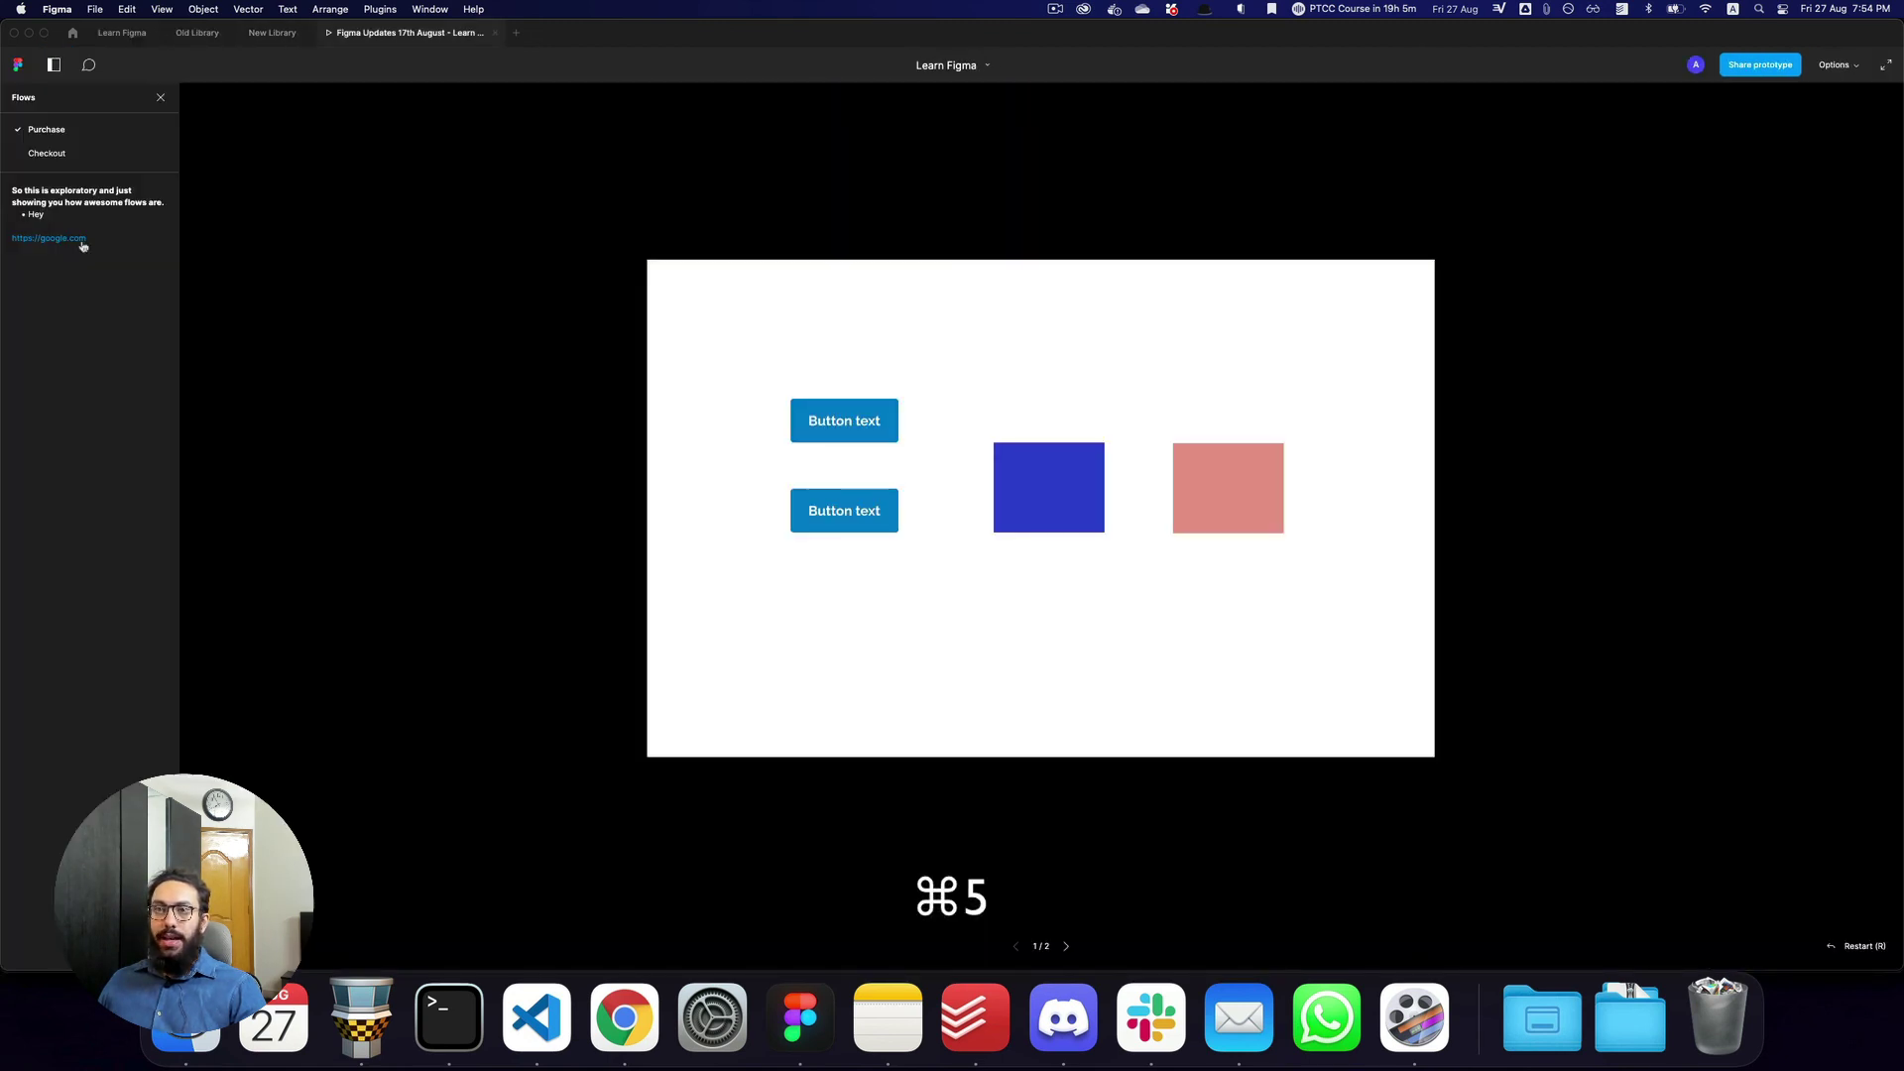